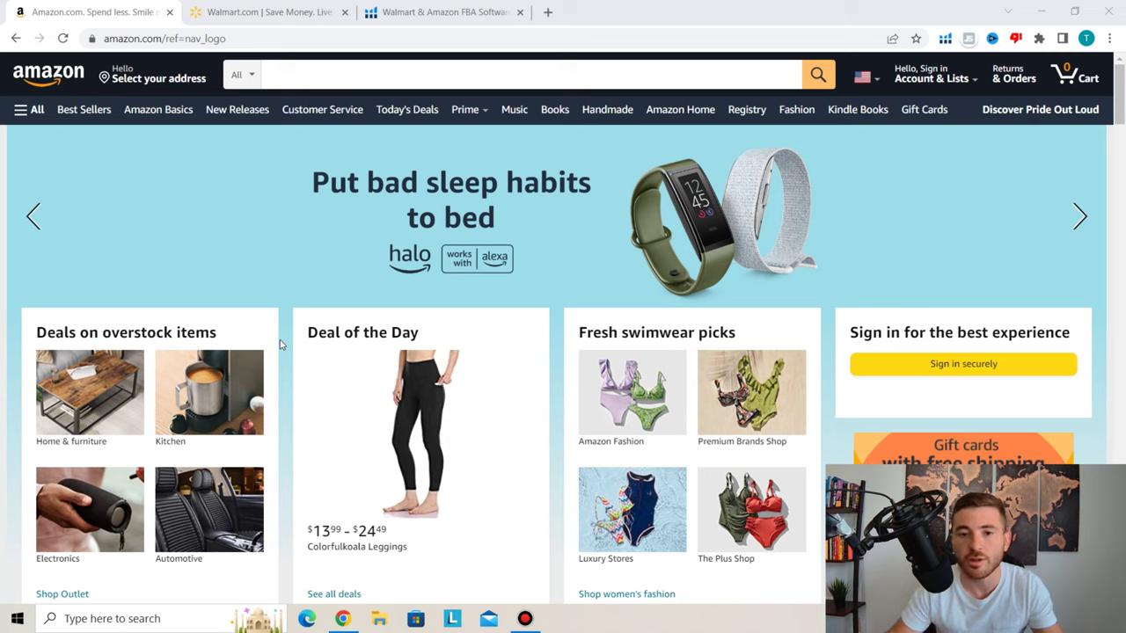
Search Amazon for "table pieces"
{"action": "left_click", "coordinate": [403, 67]}
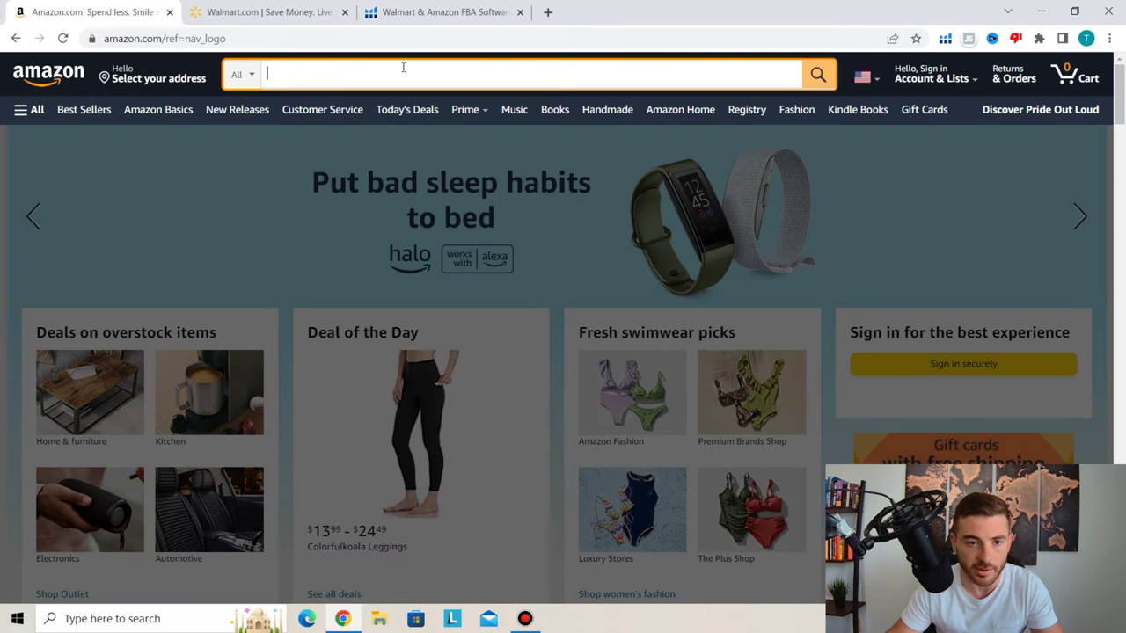
{"action": "type", "text": "table pieces"}
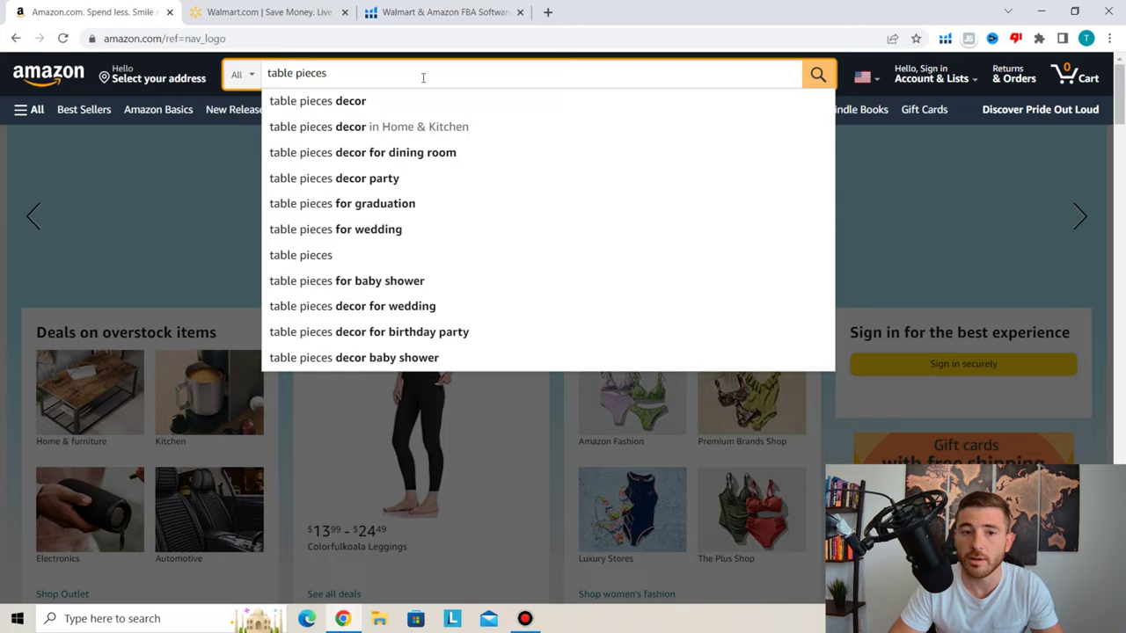
{"action": "key", "text": "Return"}
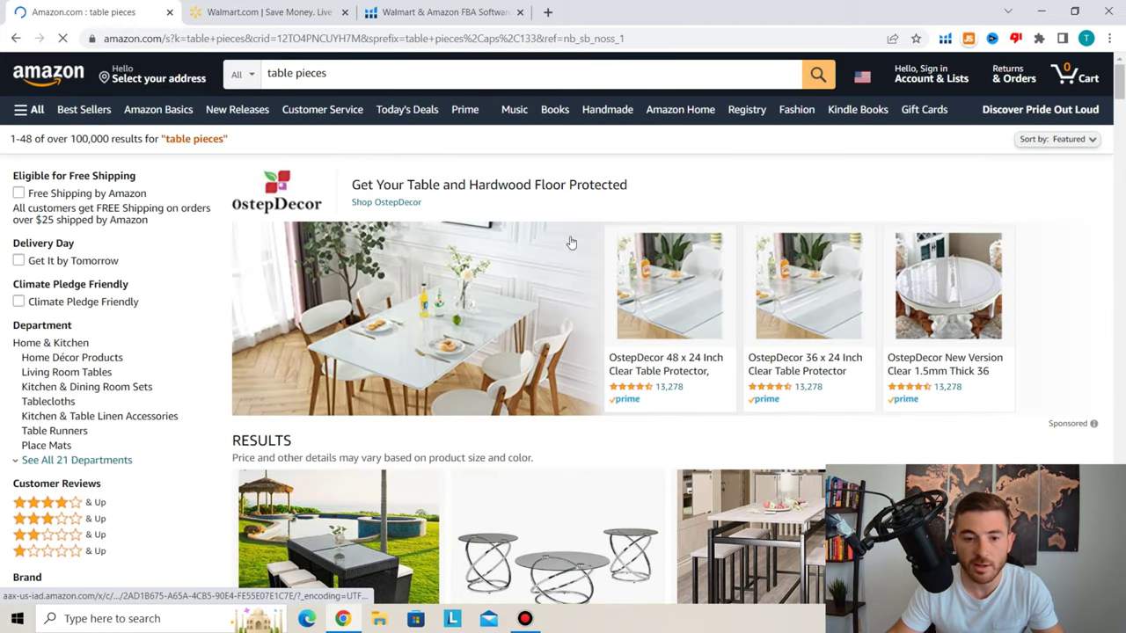
Run the Helium 10 extension's Xray Amazon Product Research on the "table pieces" search results
{"action": "scroll", "coordinate": [478, 184], "scroll_direction": "down", "scroll_amount": 5}
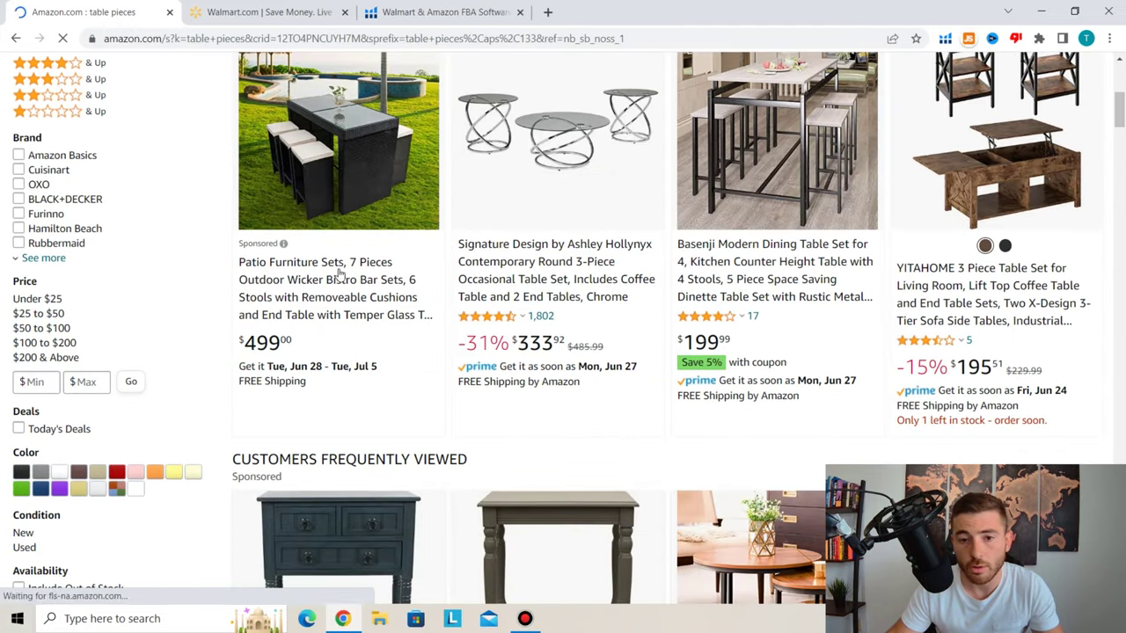
{"action": "scroll", "coordinate": [617, 317], "scroll_direction": "down", "scroll_amount": 3}
{"action": "scroll", "coordinate": [655, 291], "scroll_direction": "up", "scroll_amount": 6}
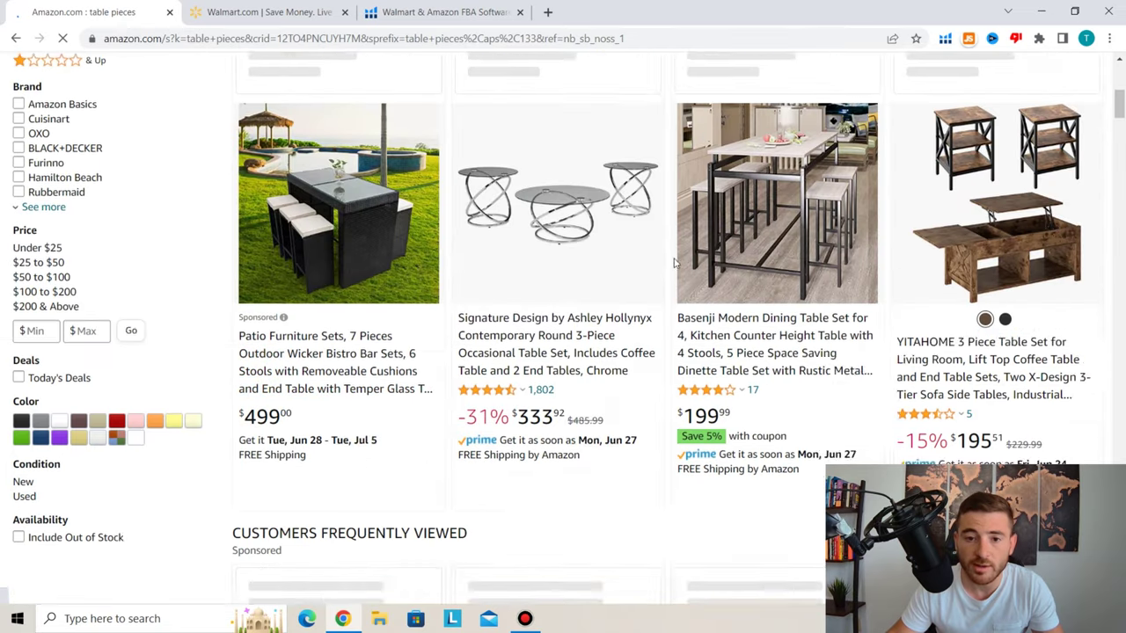
{"action": "left_click", "coordinate": [944, 41]}
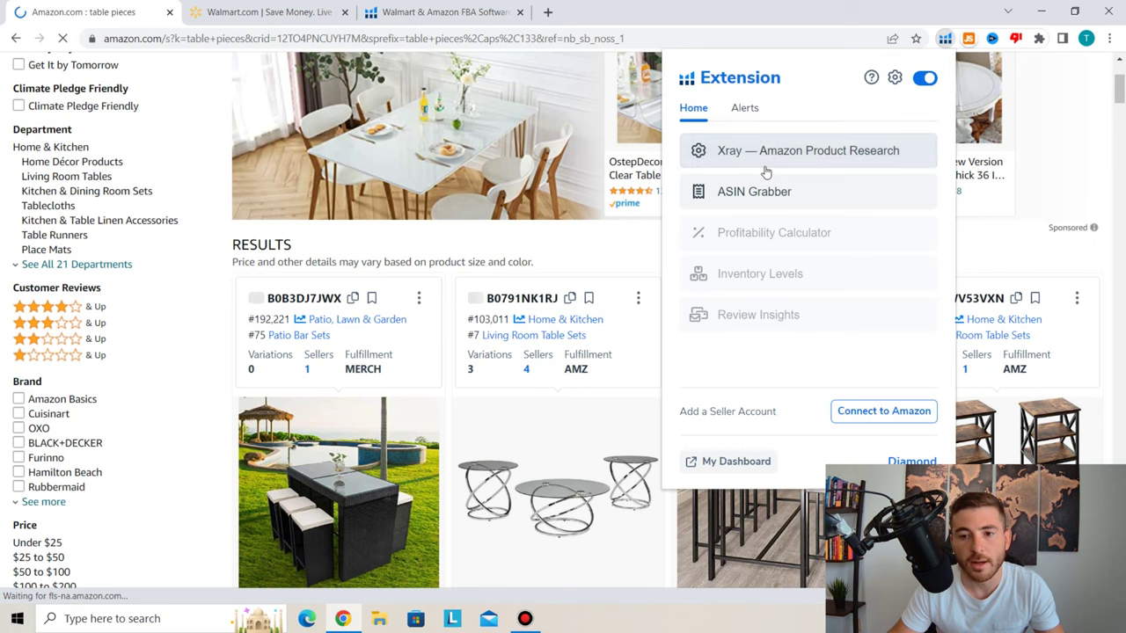
{"action": "left_click", "coordinate": [767, 166]}
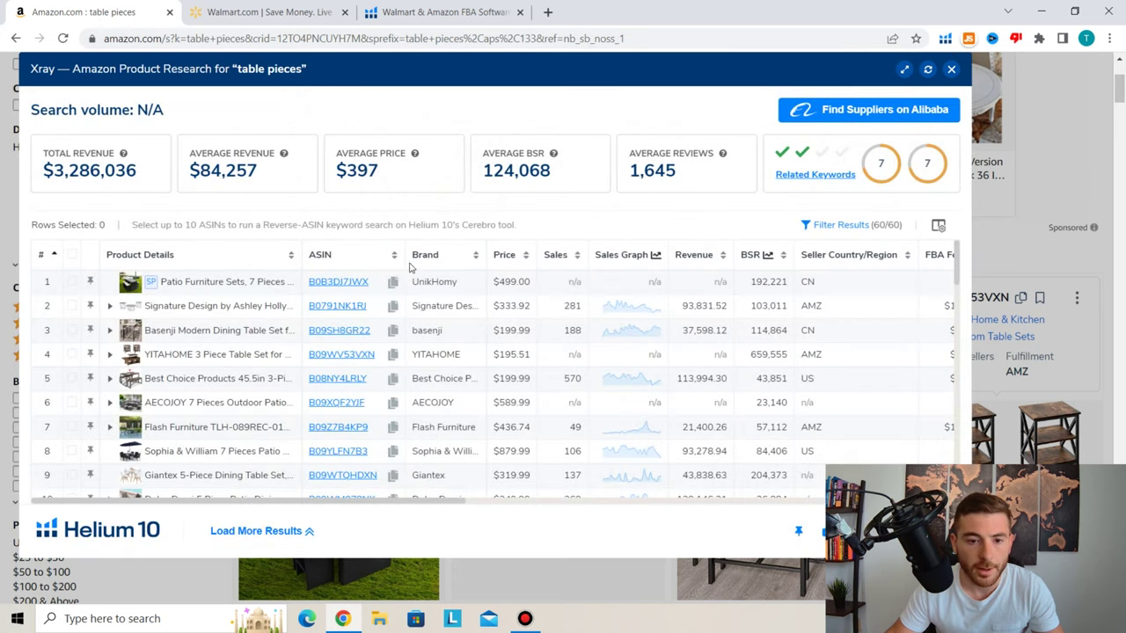
Examine the Xray product table's columns from price, sales and revenue through FBA fees, ratings and review velocity to size tier
{"action": "mouse_move", "coordinate": [197, 341]}
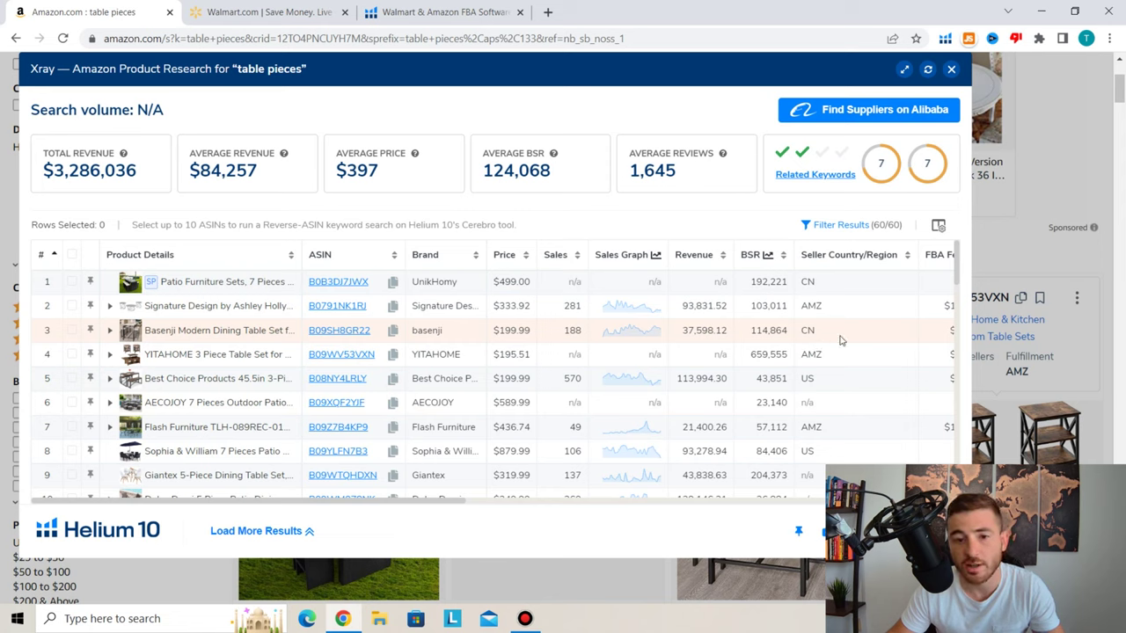
{"action": "left_click_drag", "start_coordinate": [436, 503], "coordinate": [535, 499]}
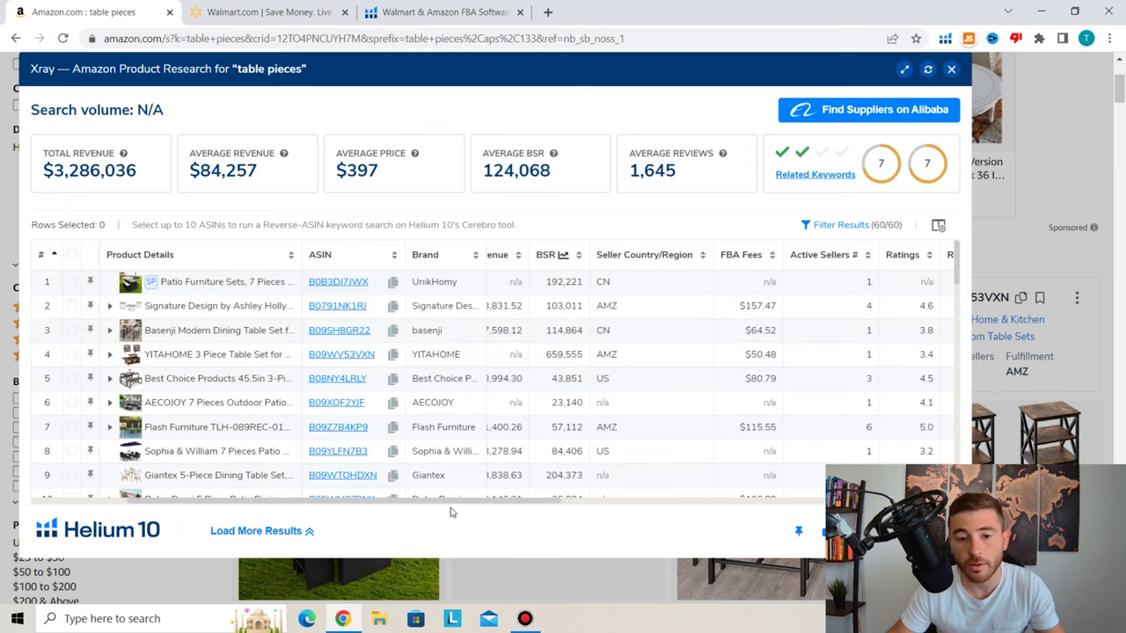
{"action": "left_click_drag", "start_coordinate": [453, 502], "coordinate": [565, 495]}
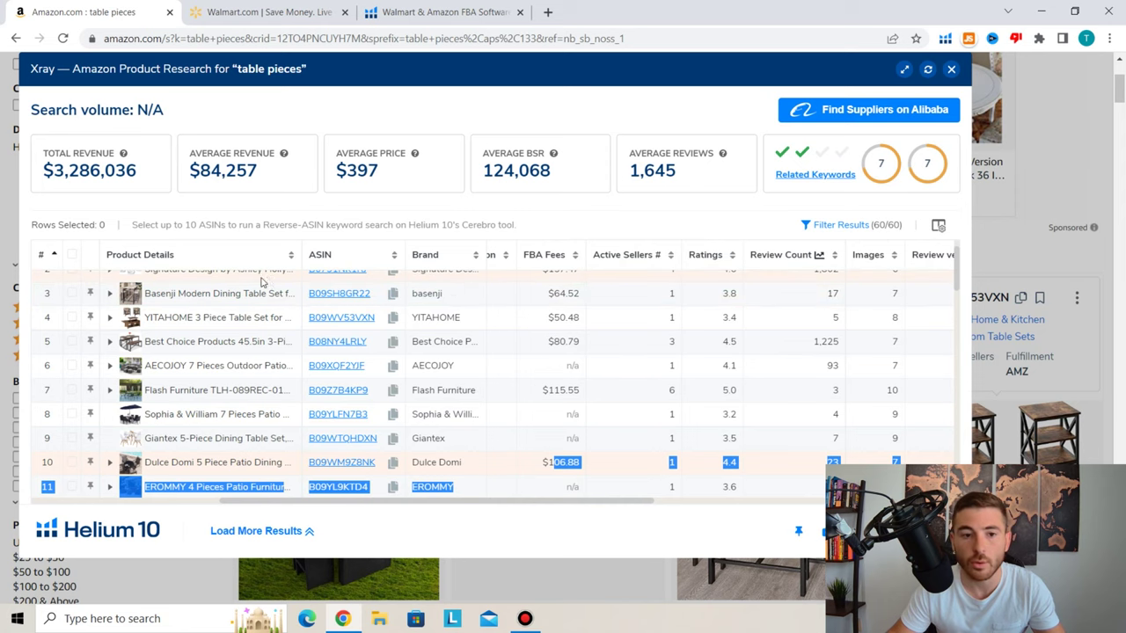
{"action": "mouse_move", "coordinate": [244, 302]}
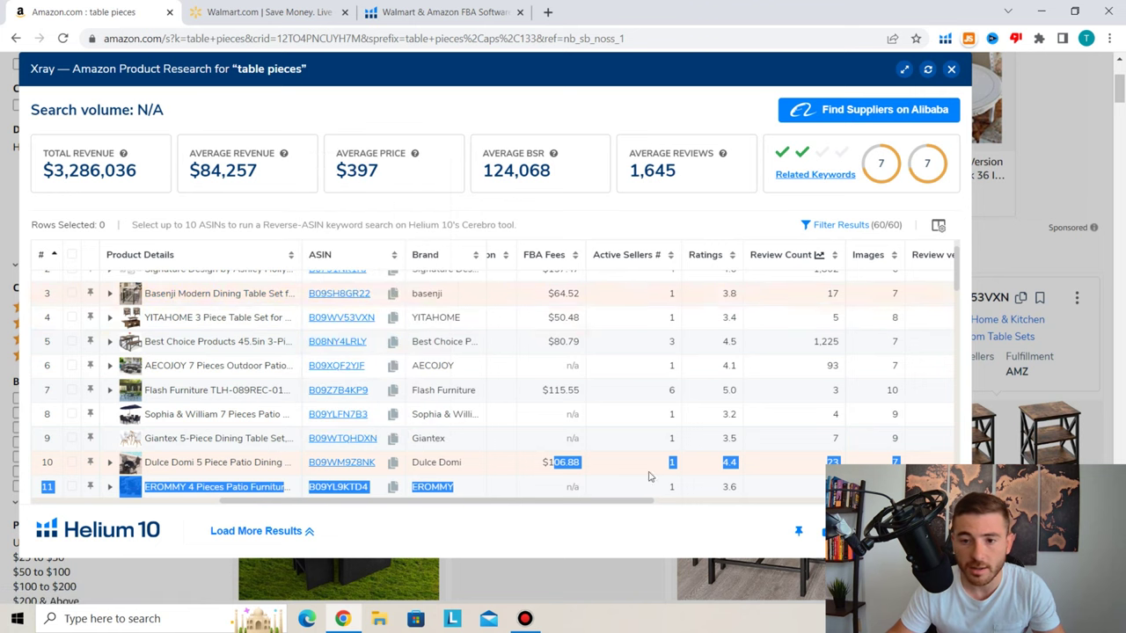
{"action": "left_click_drag", "start_coordinate": [538, 502], "coordinate": [615, 501]}
{"action": "scroll", "coordinate": [677, 433], "scroll_direction": "up", "scroll_amount": 3}
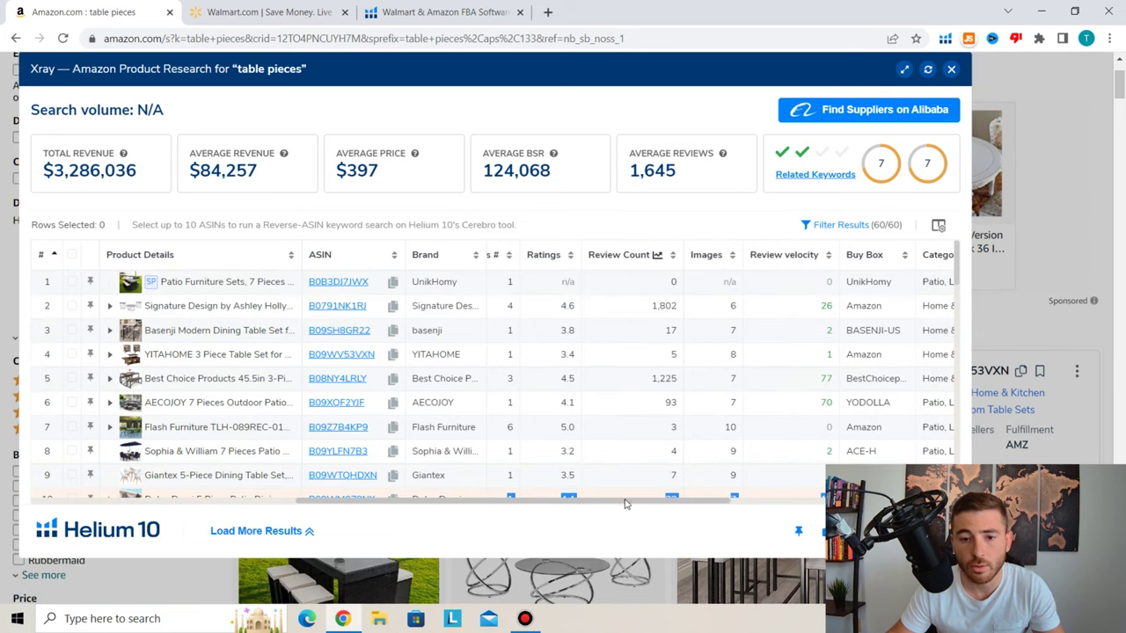
{"action": "left_click_drag", "start_coordinate": [624, 502], "coordinate": [708, 499]}
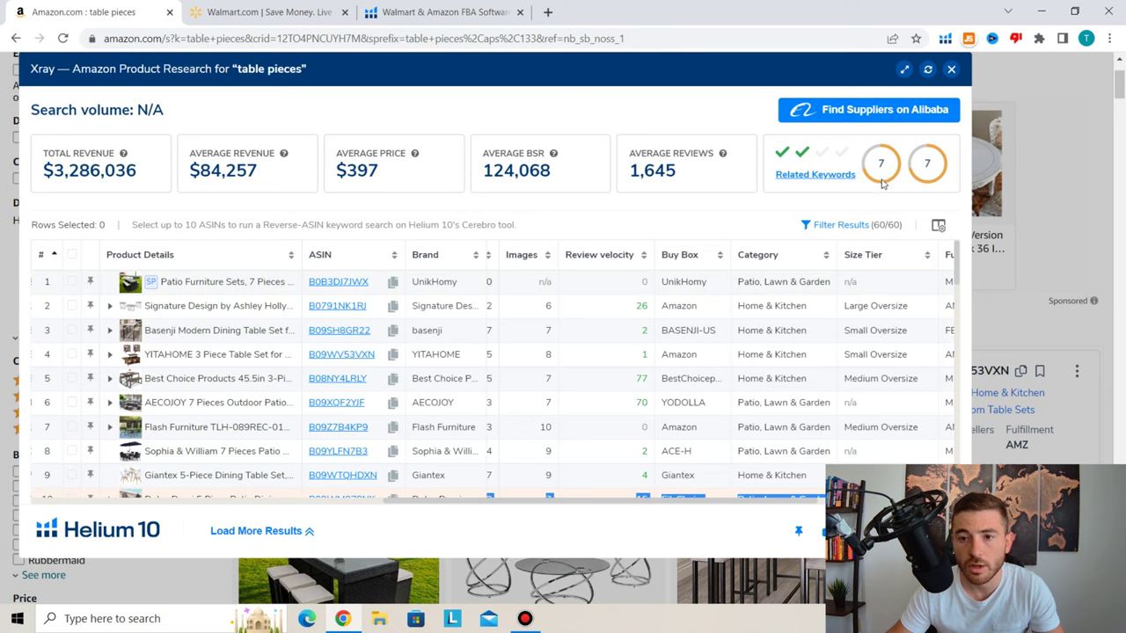
Check the Xray score rings and the revenue and BSR columns for individual products, and close the Xray report
{"action": "mouse_move", "coordinate": [883, 182]}
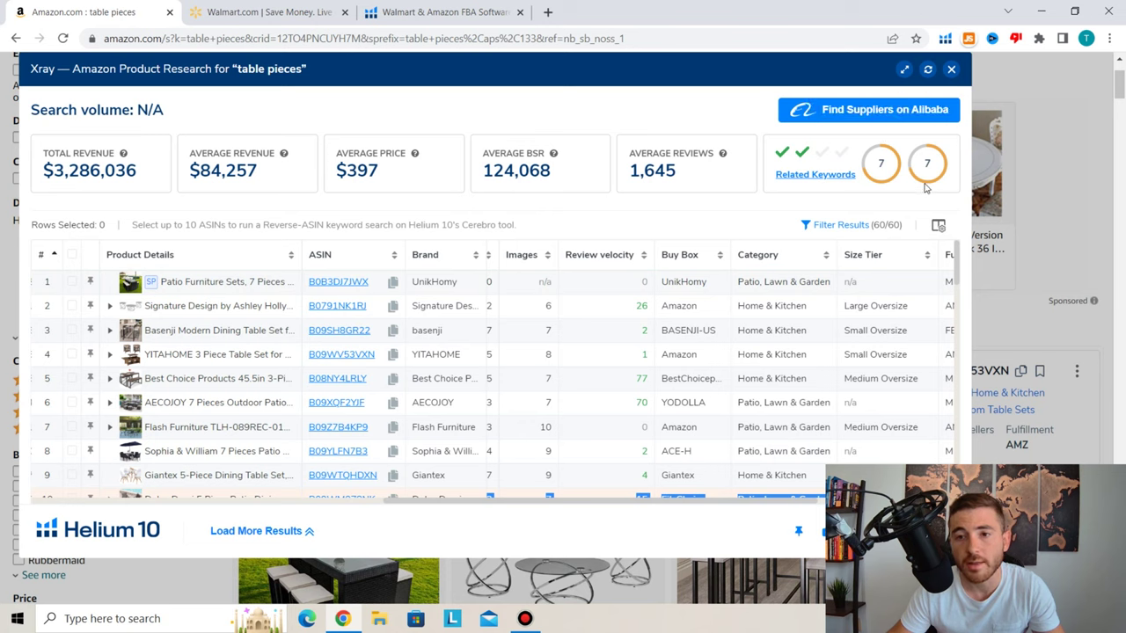
{"action": "mouse_move", "coordinate": [926, 181]}
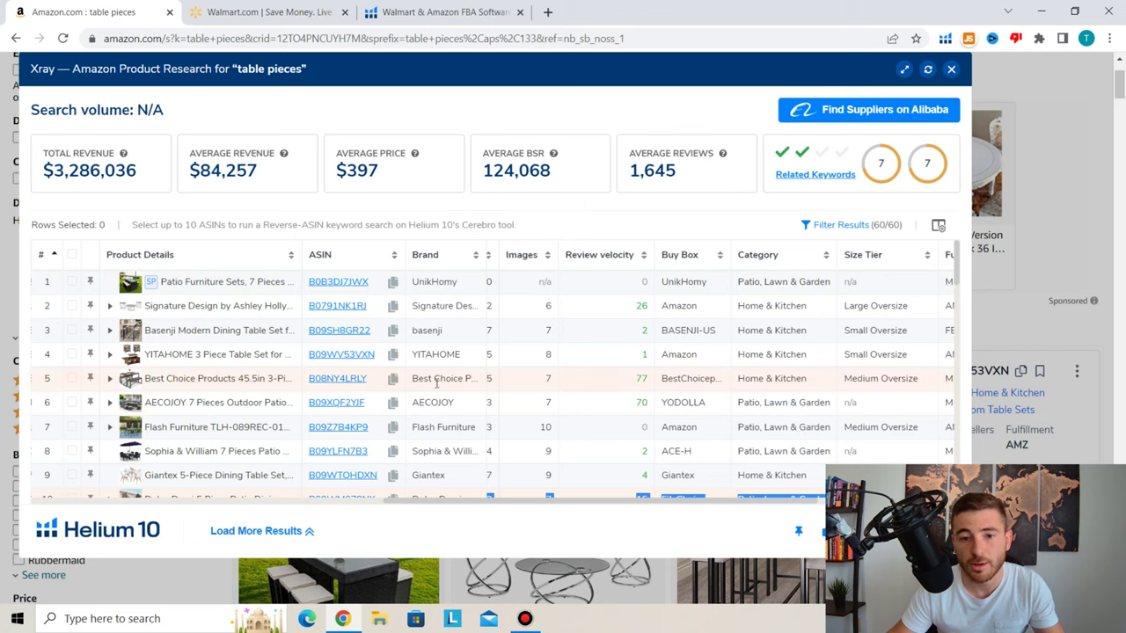
{"action": "scroll", "coordinate": [546, 393], "scroll_direction": "up", "scroll_amount": 1}
{"action": "left_click_drag", "start_coordinate": [773, 502], "coordinate": [495, 501]}
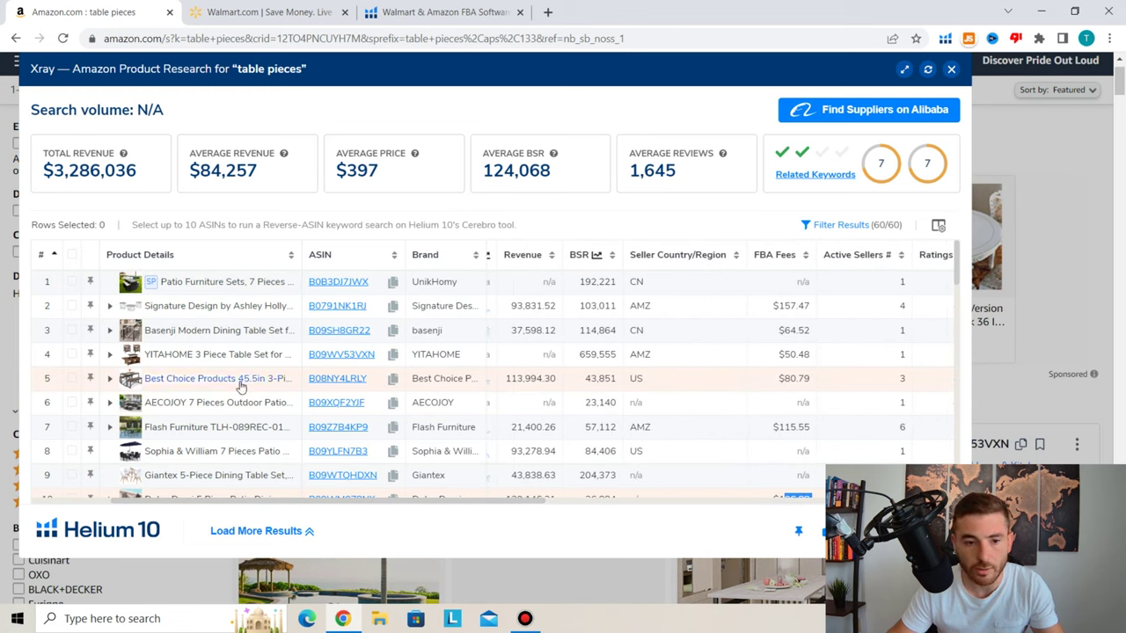
{"action": "mouse_move", "coordinate": [205, 388]}
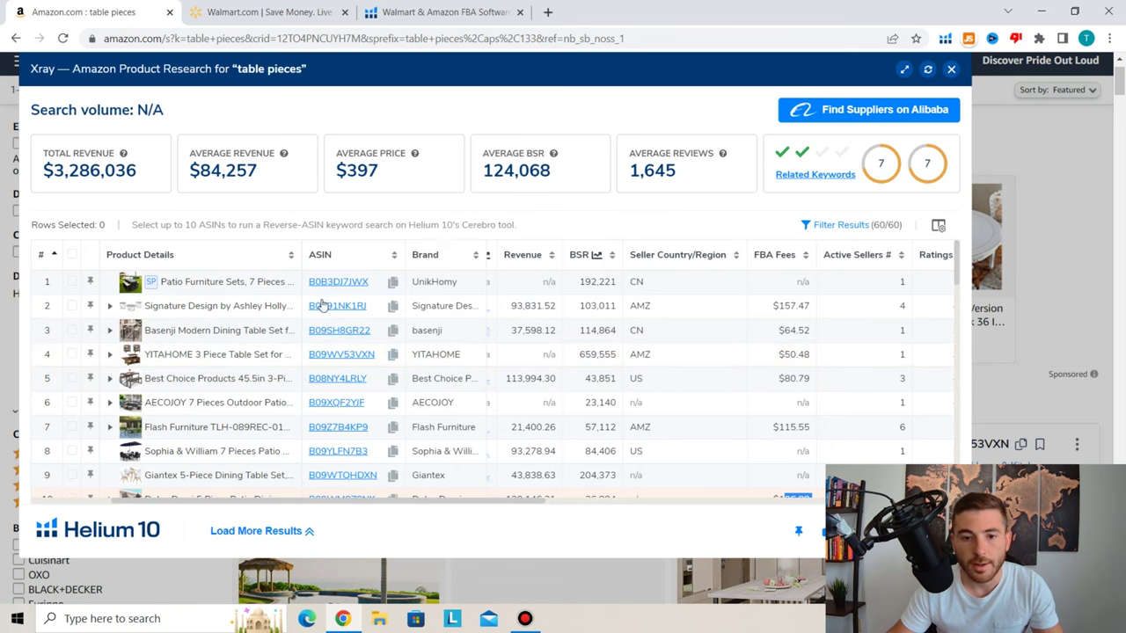
{"action": "left_click", "coordinate": [951, 70]}
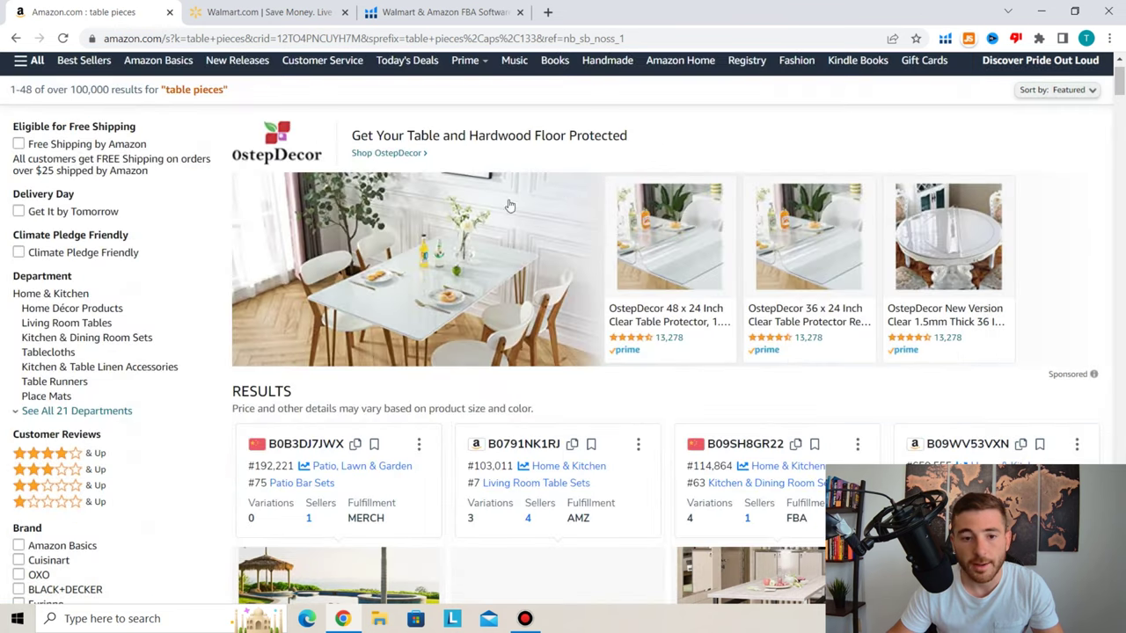
Run the ASIN Grabber on the search results, look through its product list, and close it
{"action": "left_click", "coordinate": [945, 40]}
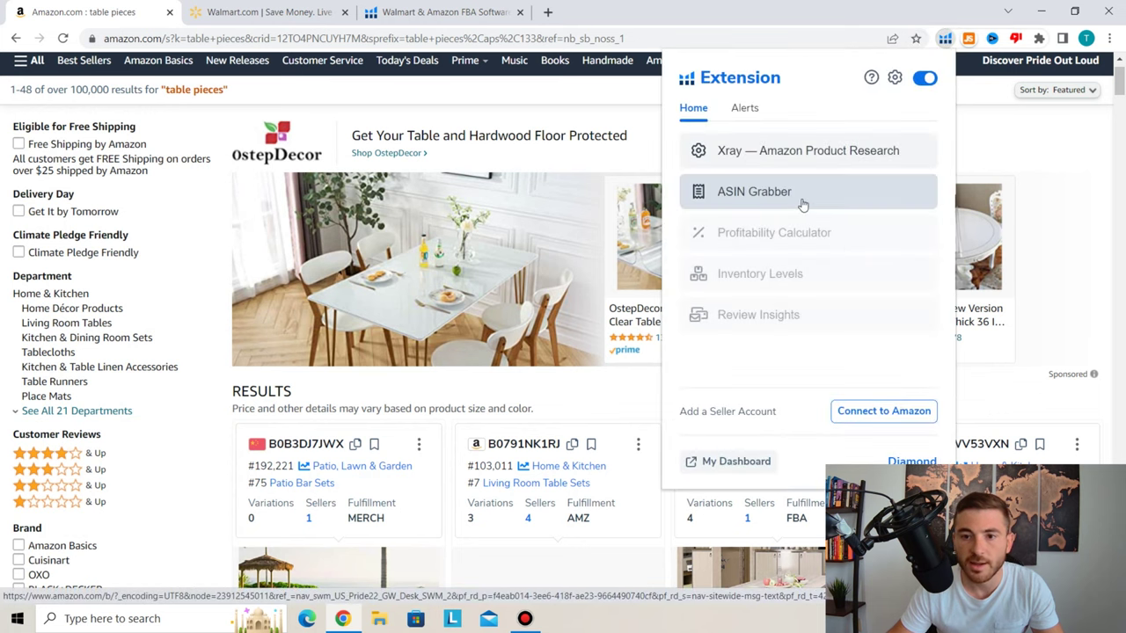
{"action": "left_click", "coordinate": [768, 195]}
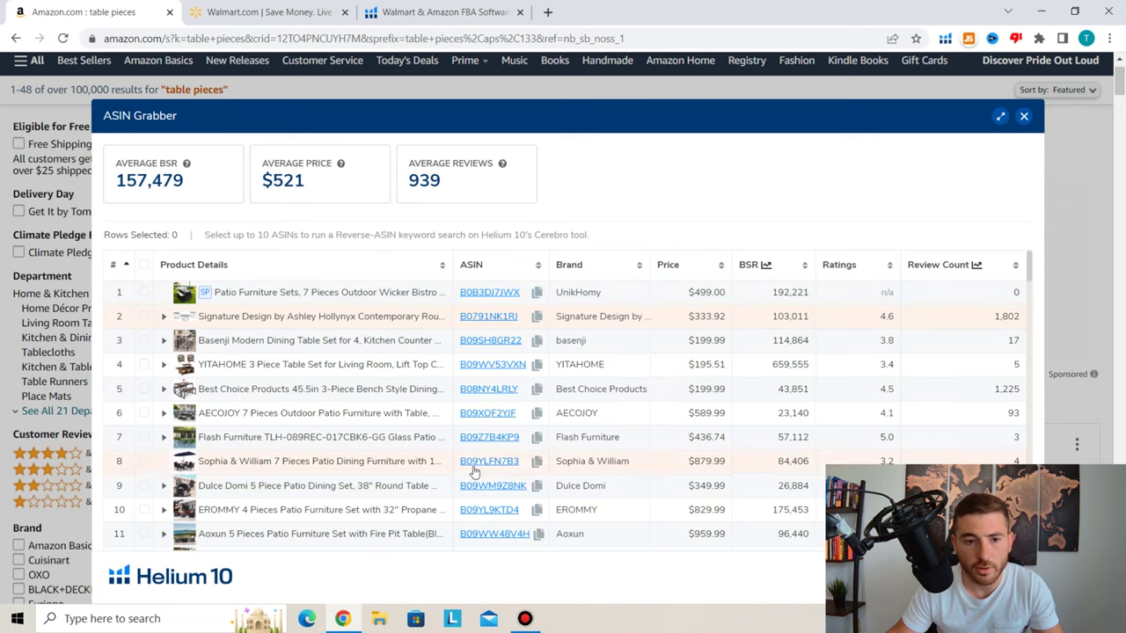
{"action": "mouse_move", "coordinate": [471, 488]}
{"action": "scroll", "coordinate": [476, 489], "scroll_direction": "down", "scroll_amount": 1}
{"action": "scroll", "coordinate": [476, 489], "scroll_direction": "down", "scroll_amount": 4}
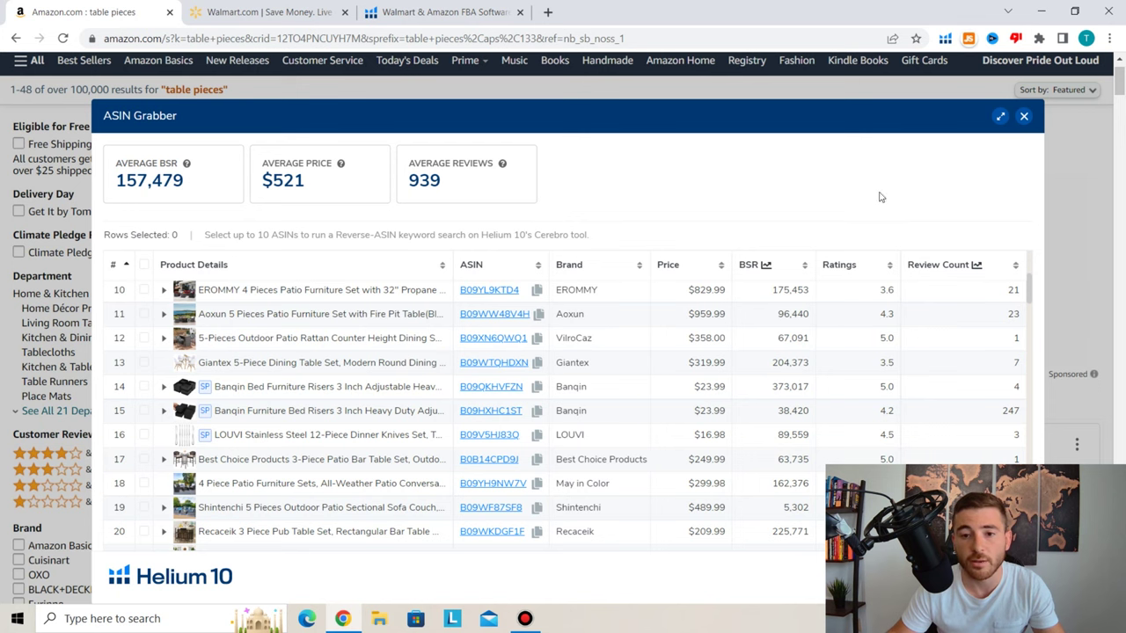
{"action": "left_click", "coordinate": [1025, 117]}
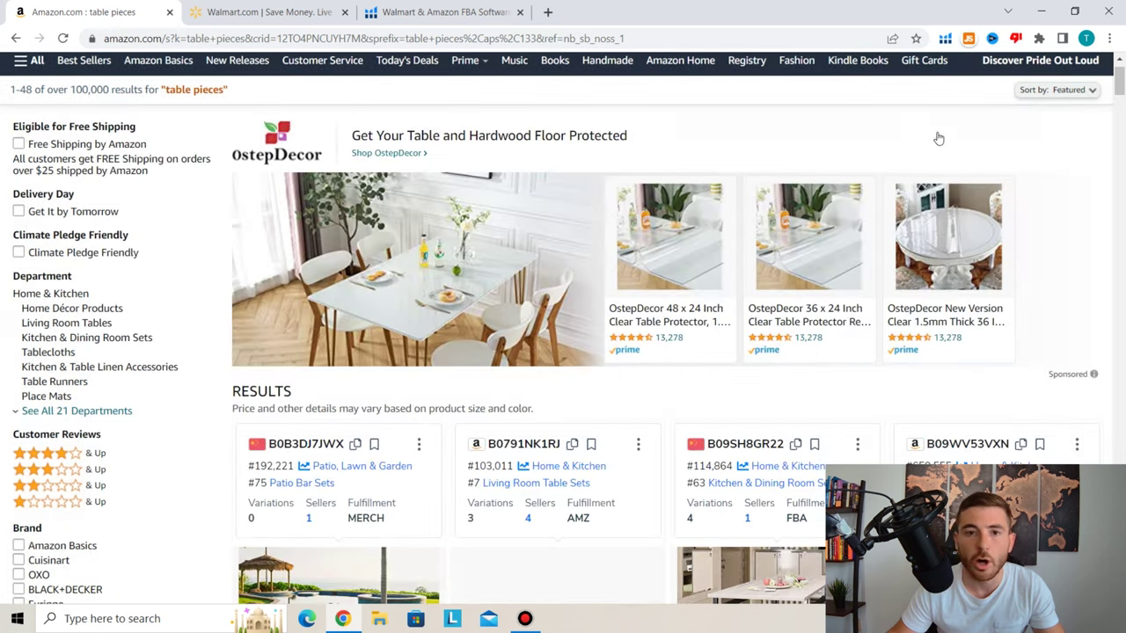
Examine the rank, variation, seller and fulfillment data above the first result listings, including the sponsored patio furniture set
{"action": "scroll", "coordinate": [467, 260], "scroll_direction": "down", "scroll_amount": 5}
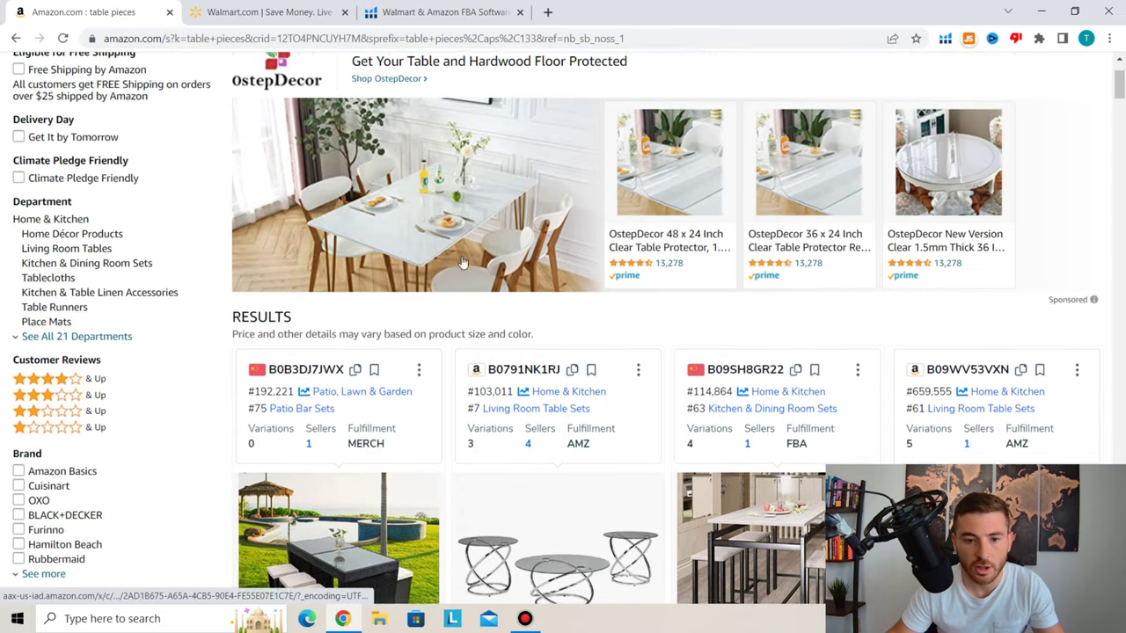
{"action": "scroll", "coordinate": [502, 262], "scroll_direction": "up", "scroll_amount": 4}
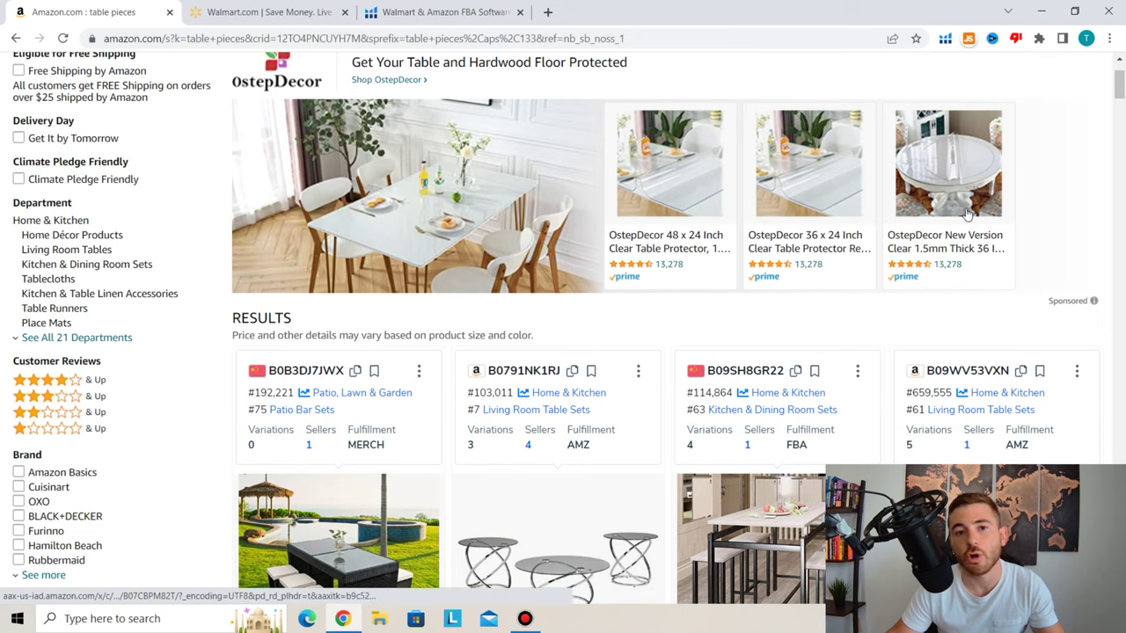
{"action": "scroll", "coordinate": [708, 276], "scroll_direction": "up", "scroll_amount": 3}
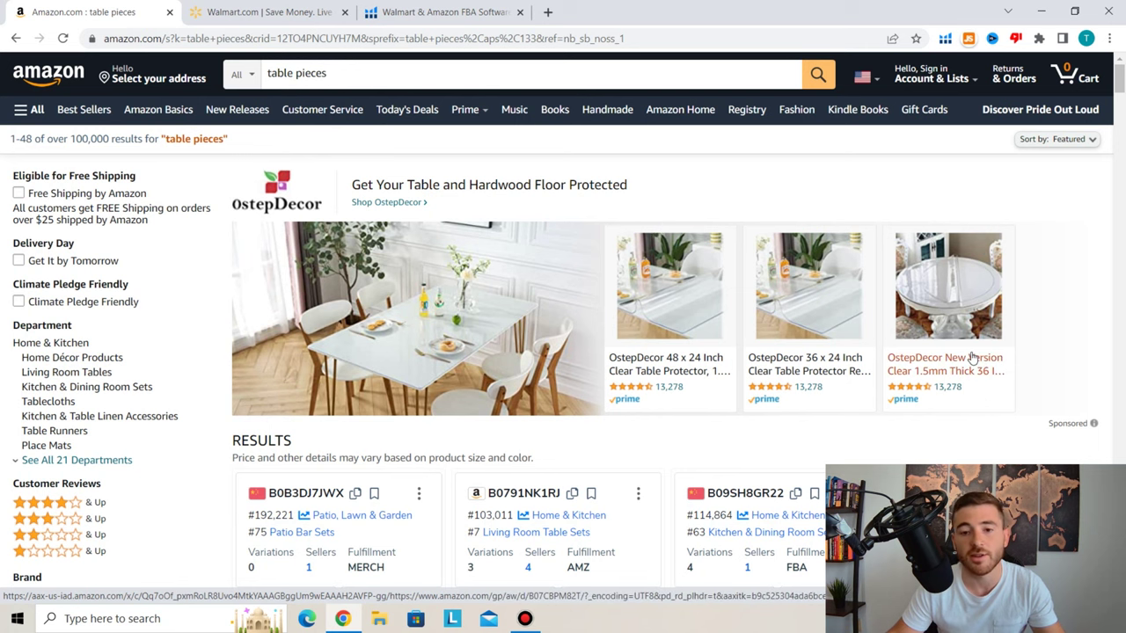
{"action": "scroll", "coordinate": [596, 284], "scroll_direction": "down", "scroll_amount": 9}
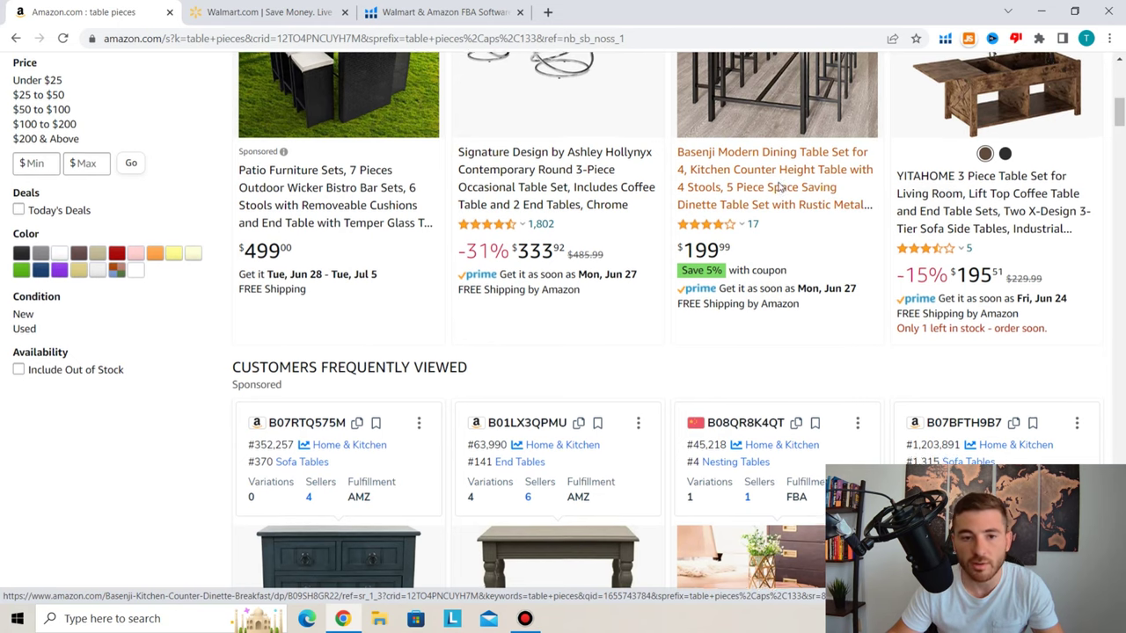
{"action": "scroll", "coordinate": [314, 160], "scroll_direction": "up", "scroll_amount": 3}
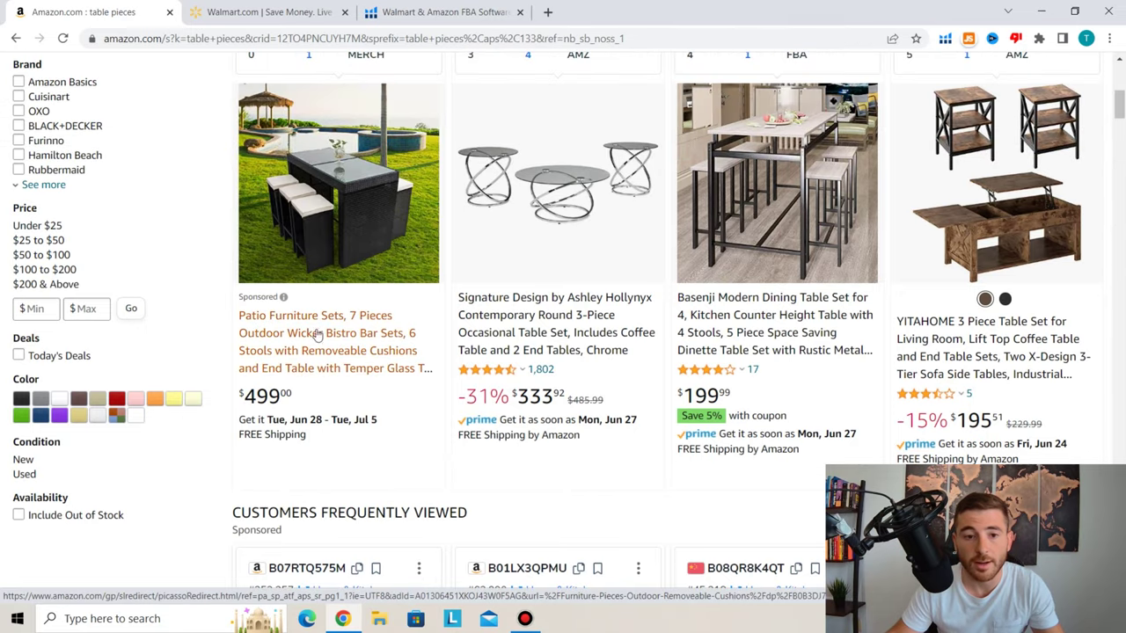
{"action": "left_click", "coordinate": [283, 299]}
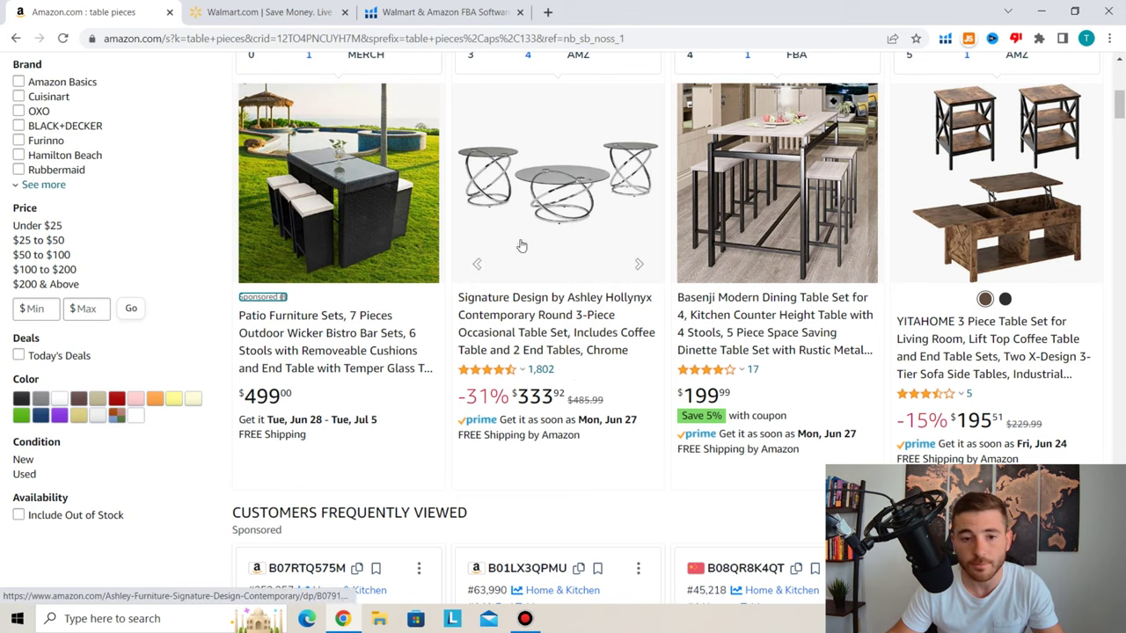
Review the product listings and their data in the Customers Frequently Viewed and More Results sections
{"action": "scroll", "coordinate": [552, 215], "scroll_direction": "up", "scroll_amount": 1}
{"action": "scroll", "coordinate": [552, 215], "scroll_direction": "down", "scroll_amount": 7}
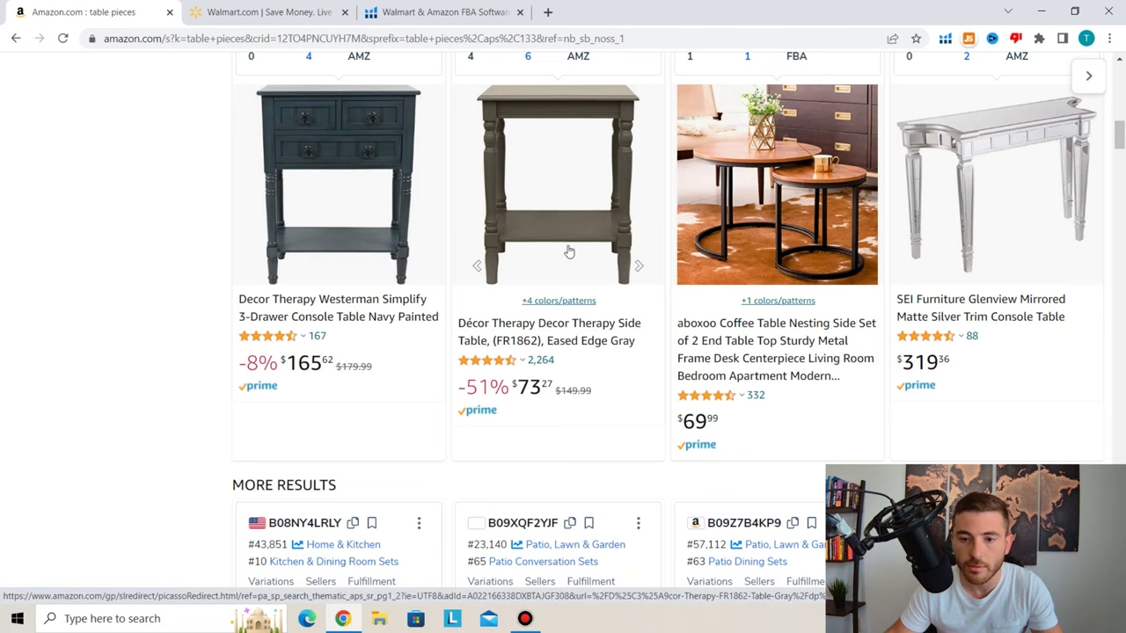
{"action": "scroll", "coordinate": [570, 220], "scroll_direction": "down", "scroll_amount": 3}
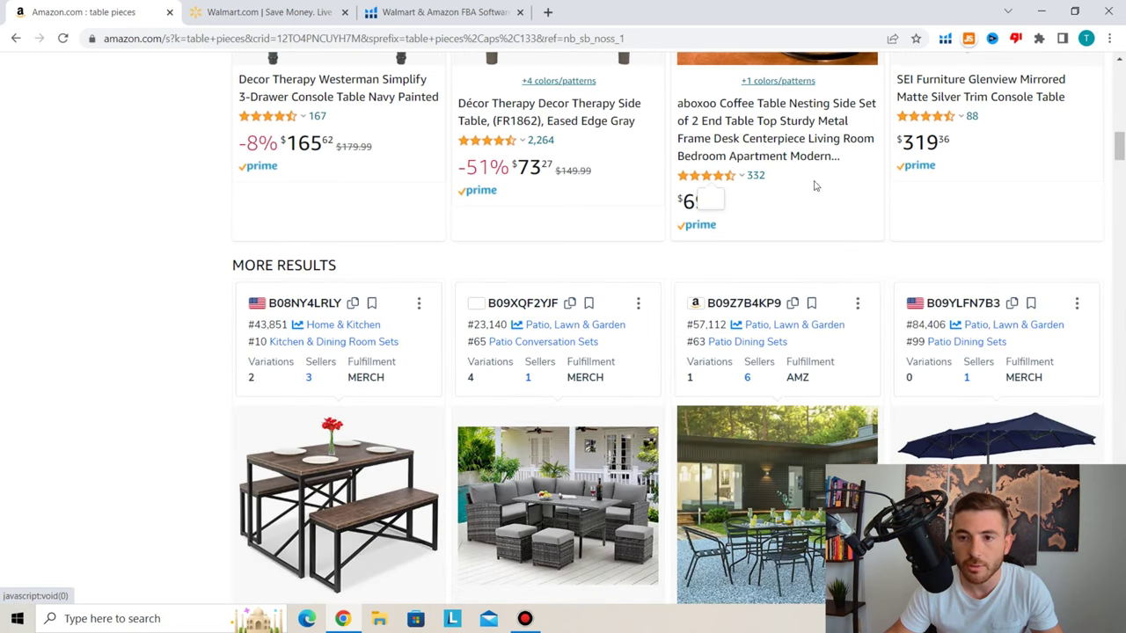
{"action": "scroll", "coordinate": [997, 129], "scroll_direction": "down", "scroll_amount": 3}
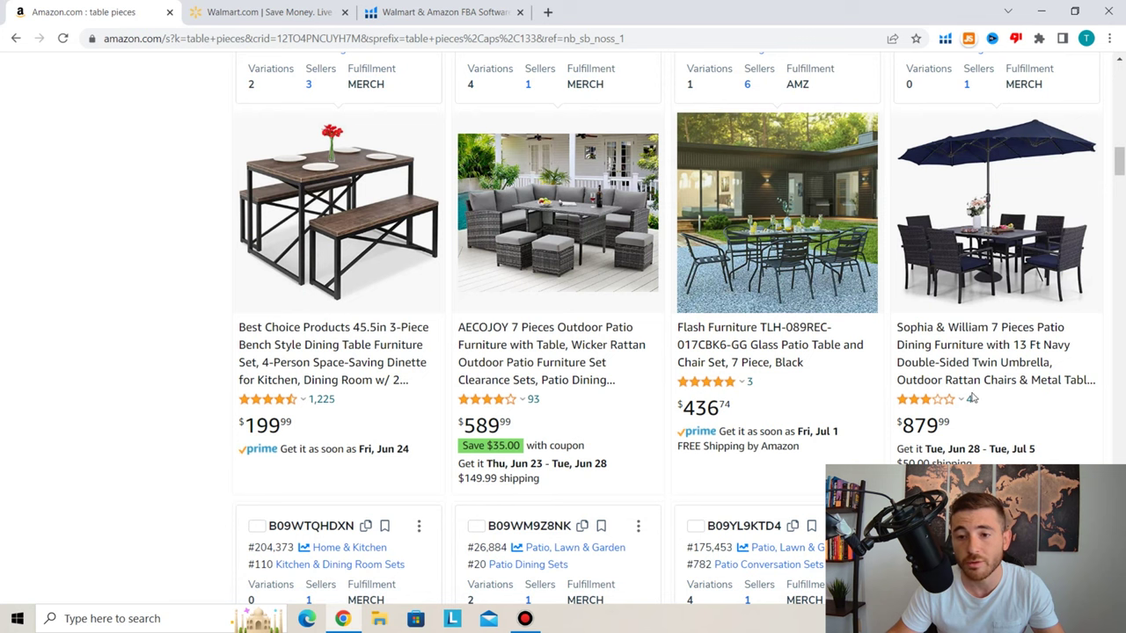
{"action": "scroll", "coordinate": [431, 274], "scroll_direction": "down", "scroll_amount": 1}
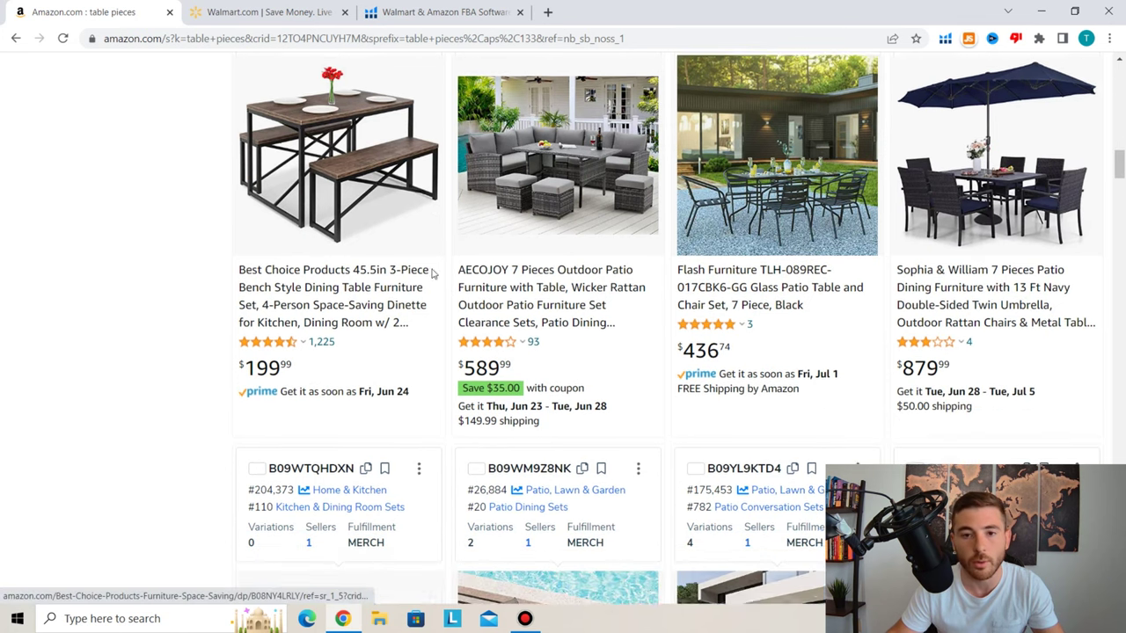
{"action": "scroll", "coordinate": [593, 235], "scroll_direction": "up", "scroll_amount": 8}
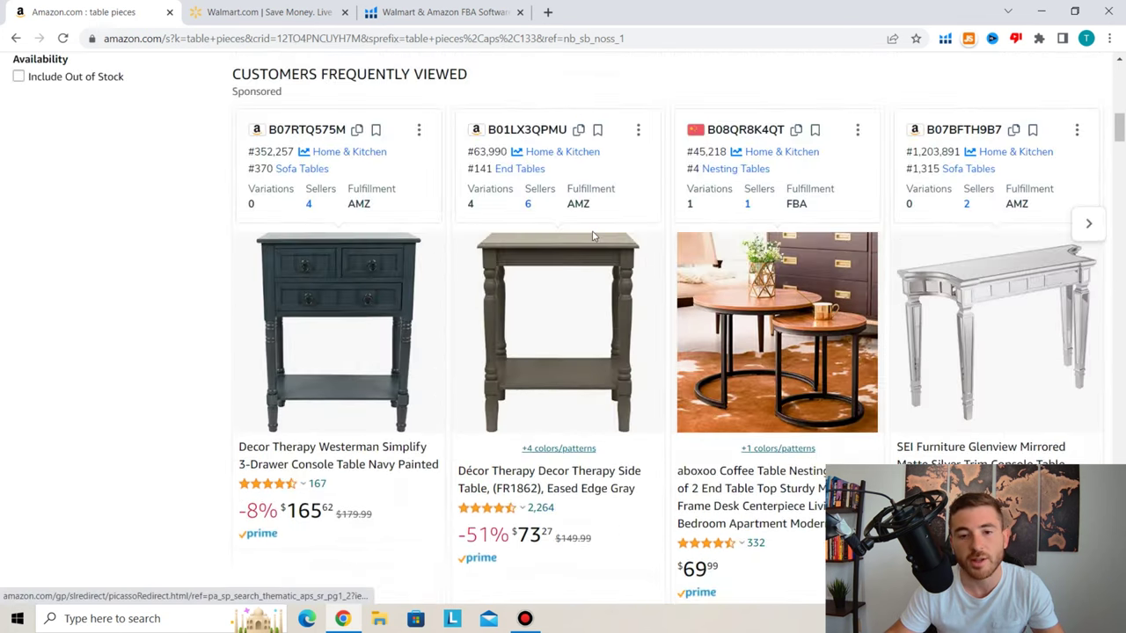
{"action": "scroll", "coordinate": [593, 235], "scroll_direction": "up", "scroll_amount": 6}
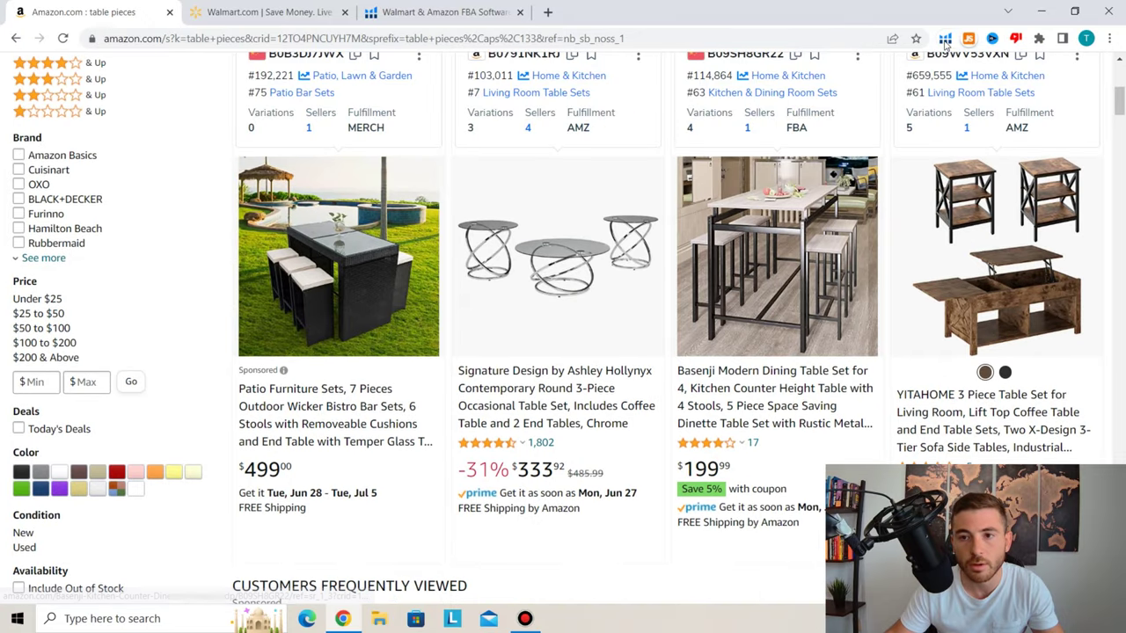
Open the Basenji Modern Dining Table Set listing from the search results and launch the Helium 10 Profitability Calculator for it
{"action": "left_click", "coordinate": [945, 40]}
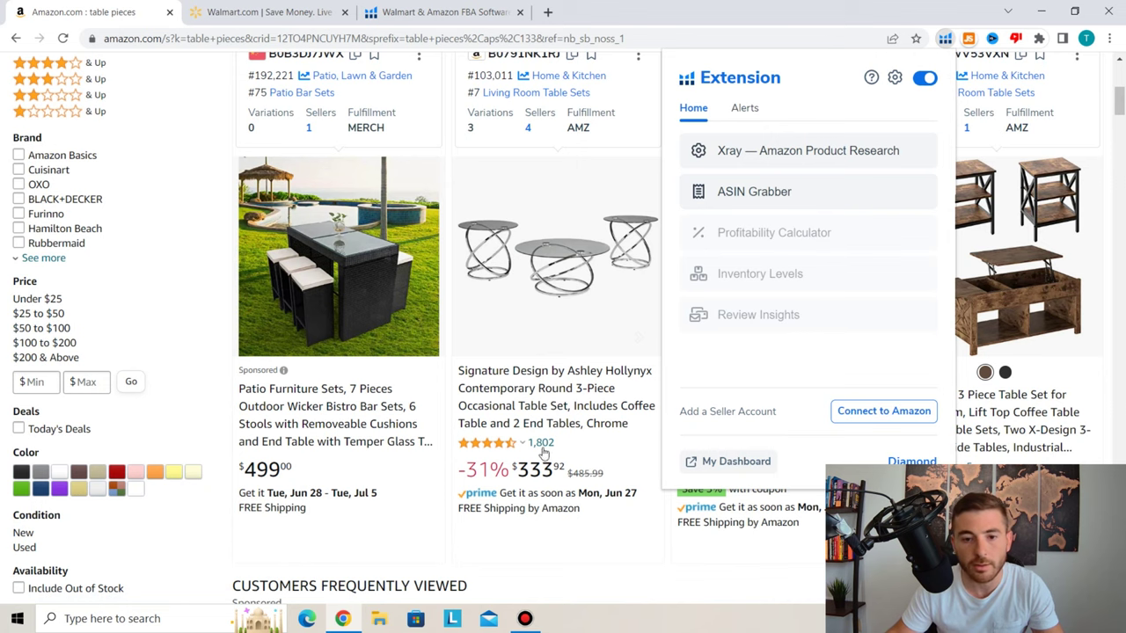
{"action": "left_click", "coordinate": [620, 552]}
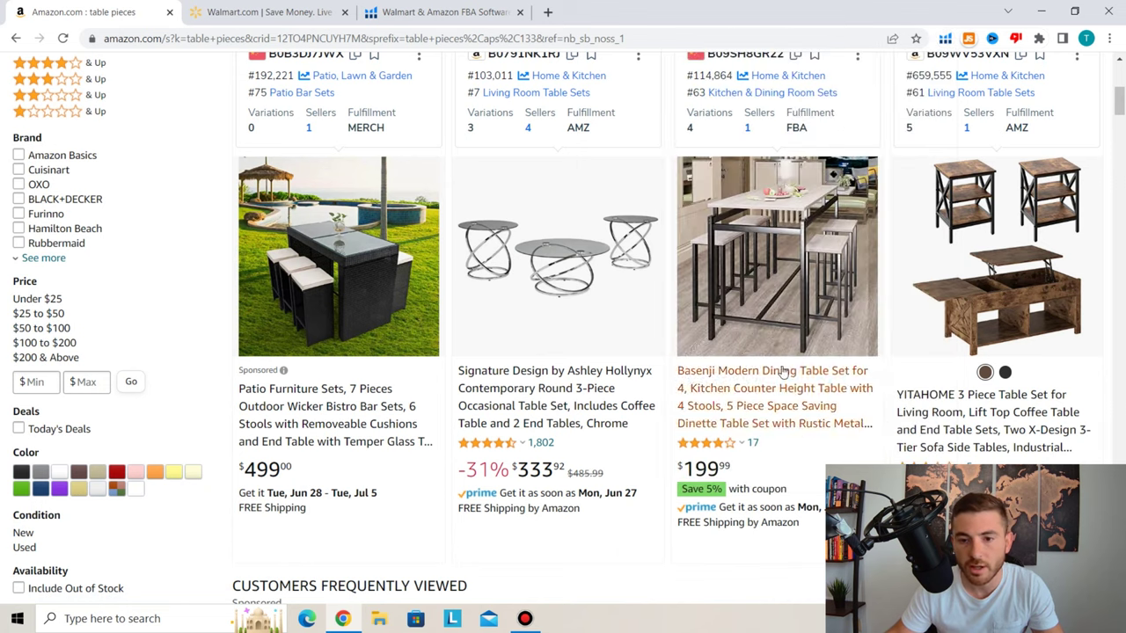
{"action": "scroll", "coordinate": [791, 369], "scroll_direction": "down", "scroll_amount": 3}
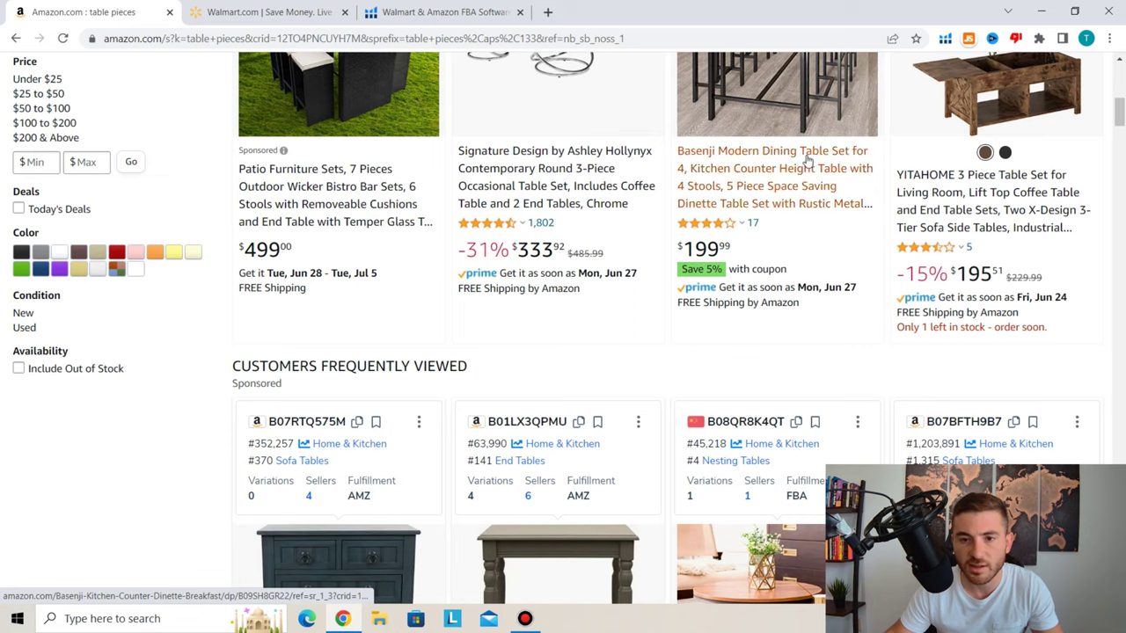
{"action": "left_click", "coordinate": [756, 168]}
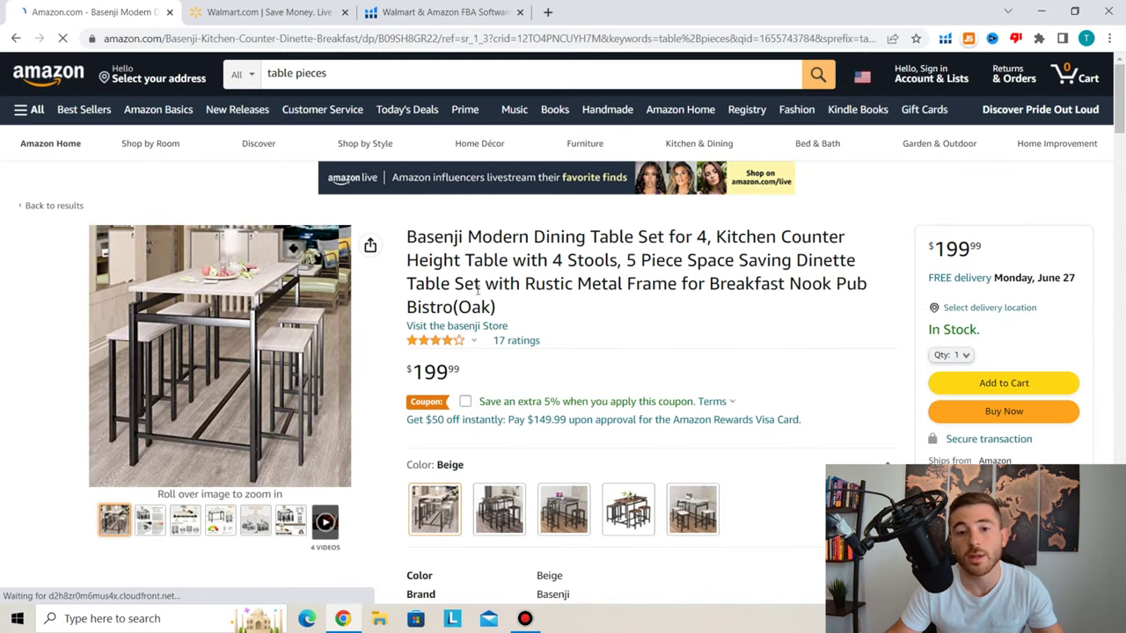
{"action": "left_click", "coordinate": [944, 40]}
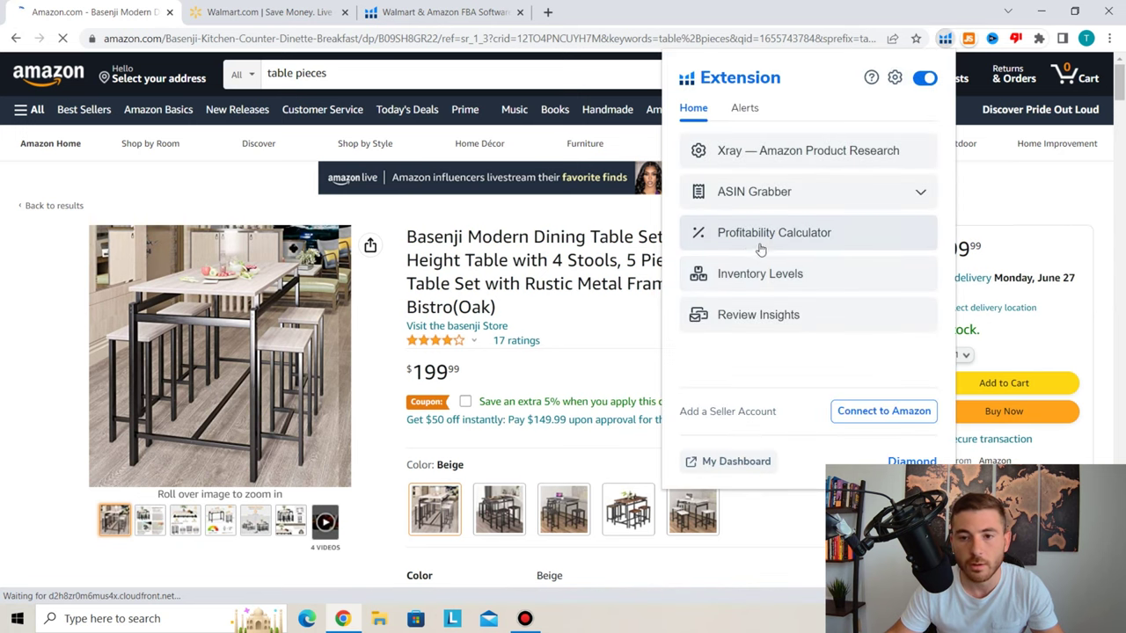
{"action": "left_click", "coordinate": [749, 242]}
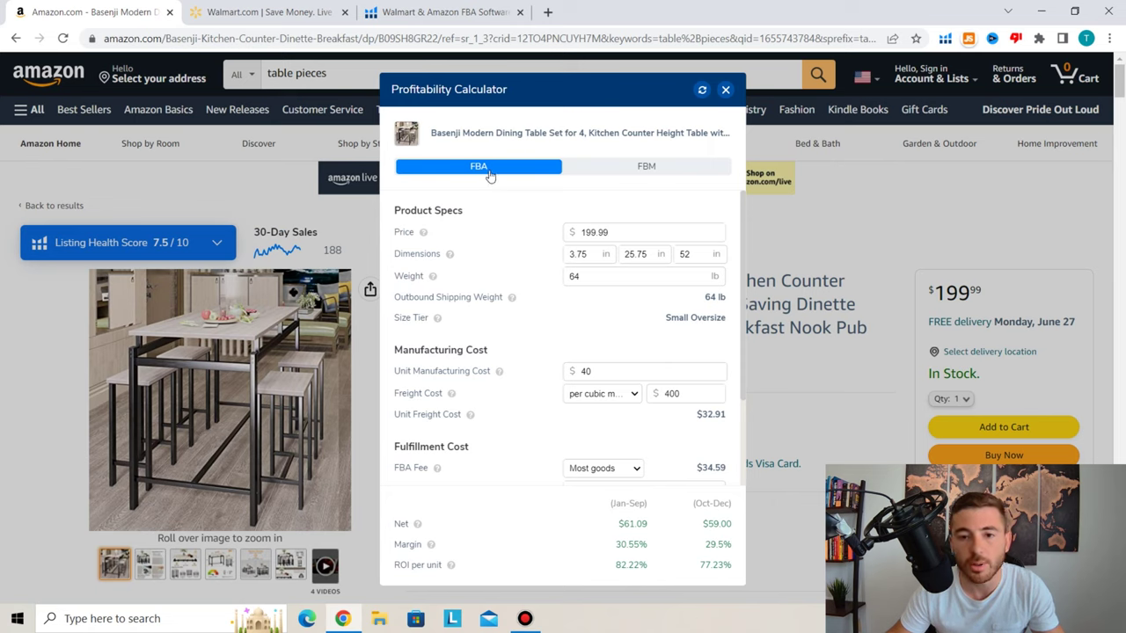
Compare the FBM and FBA calculations, and examine the FBA manufacturing, freight and fulfillment costs
{"action": "left_click", "coordinate": [583, 172]}
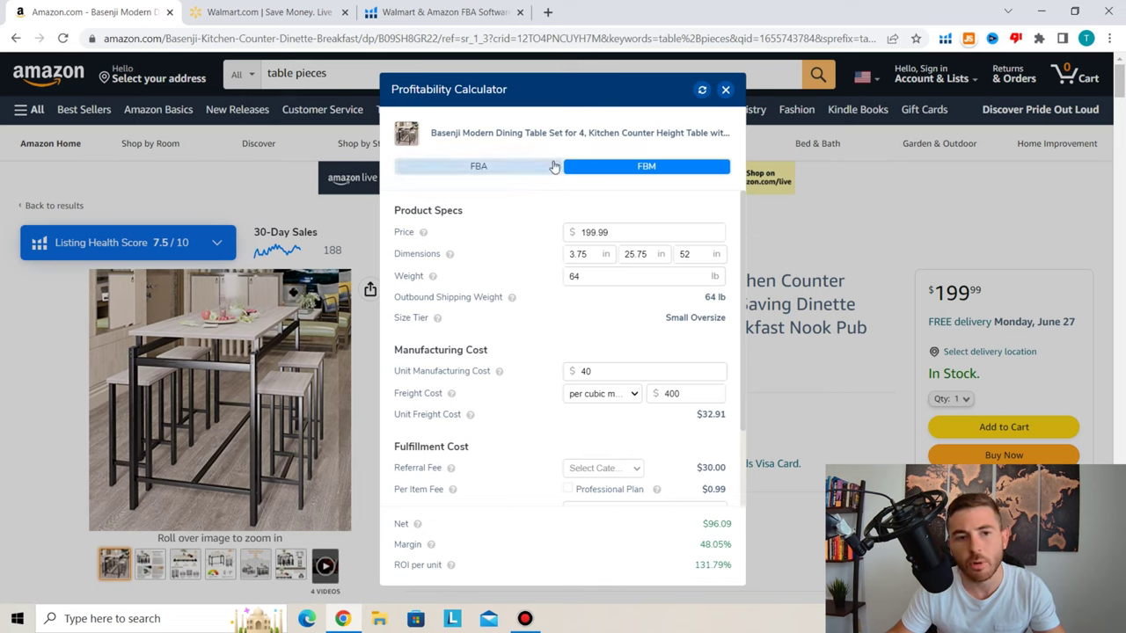
{"action": "left_click", "coordinate": [519, 167]}
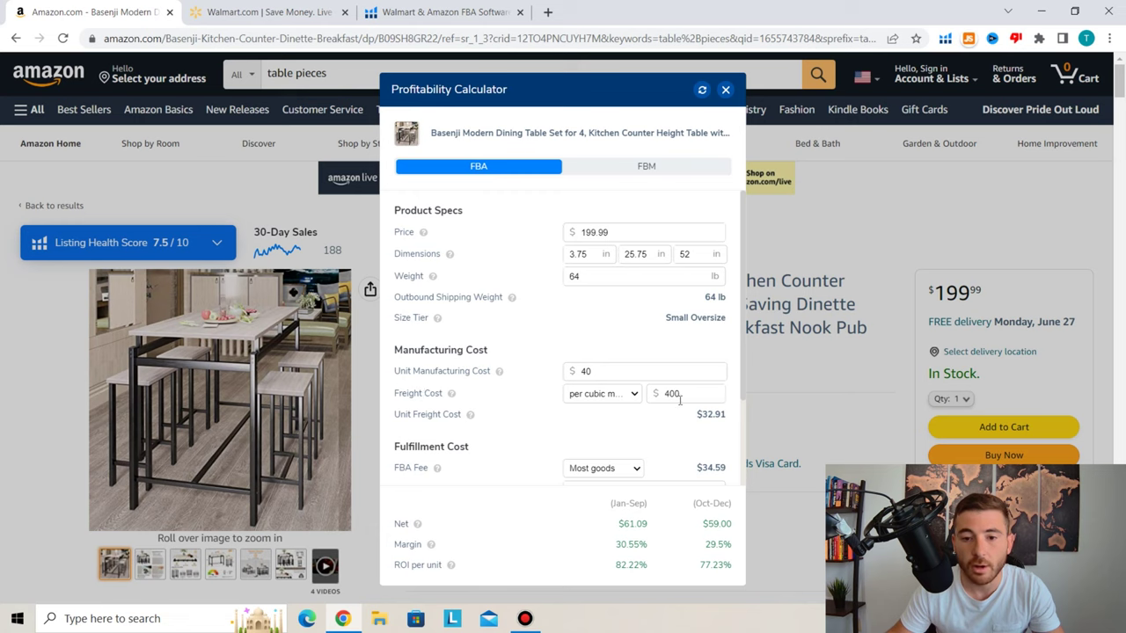
{"action": "scroll", "coordinate": [590, 368], "scroll_direction": "down", "scroll_amount": 1}
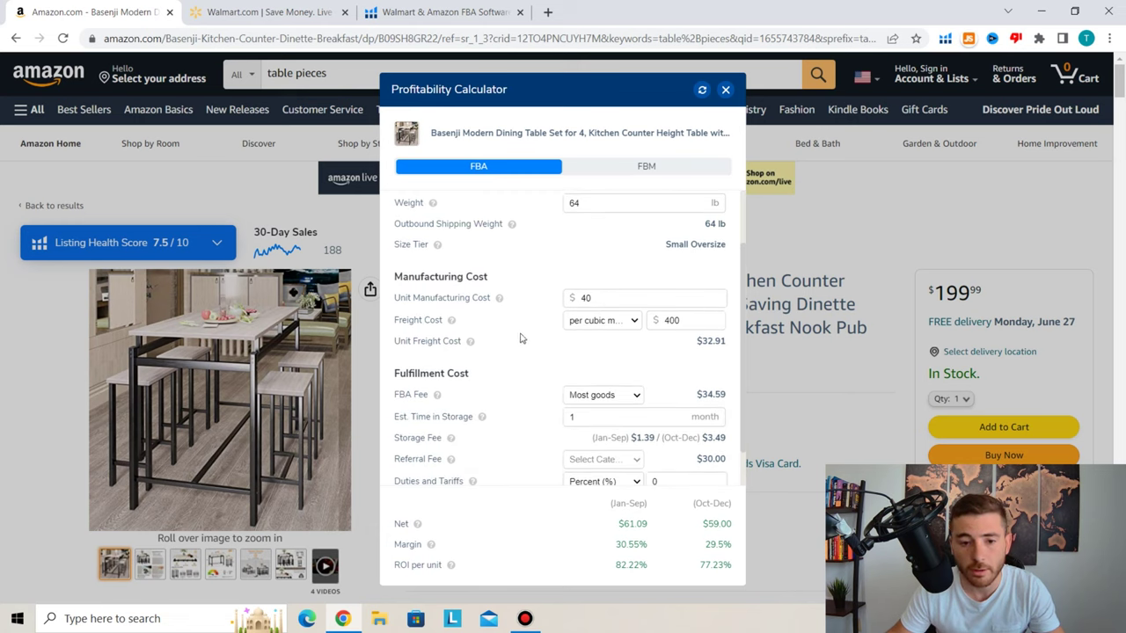
{"action": "scroll", "coordinate": [520, 338], "scroll_direction": "down", "scroll_amount": 1}
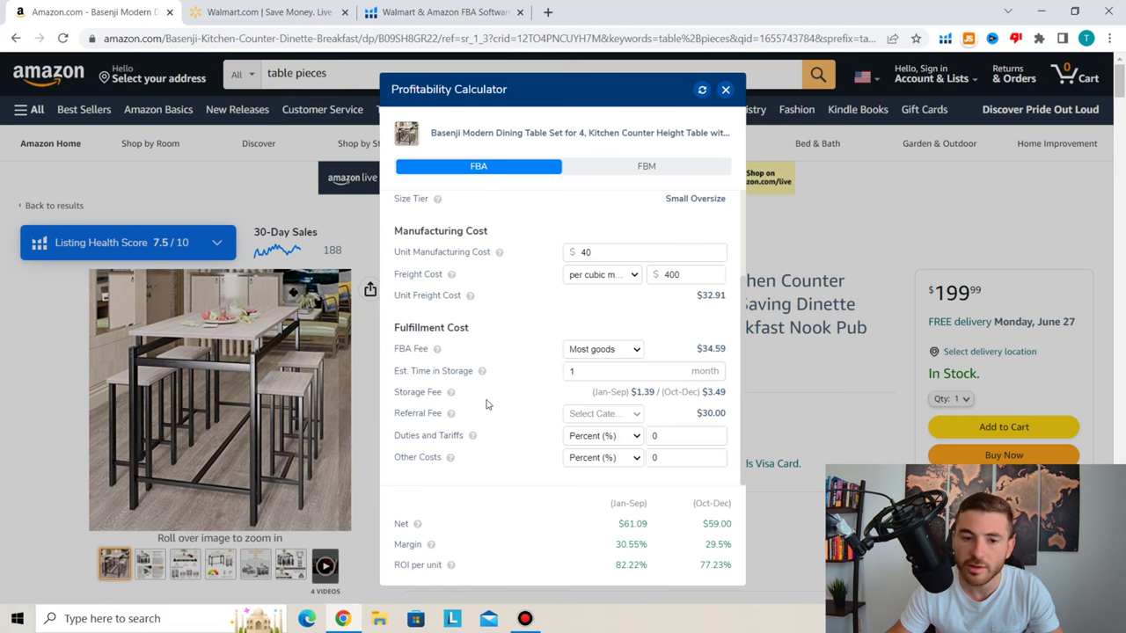
{"action": "scroll", "coordinate": [480, 390], "scroll_direction": "down", "scroll_amount": 1}
{"action": "scroll", "coordinate": [563, 334], "scroll_direction": "up", "scroll_amount": 1}
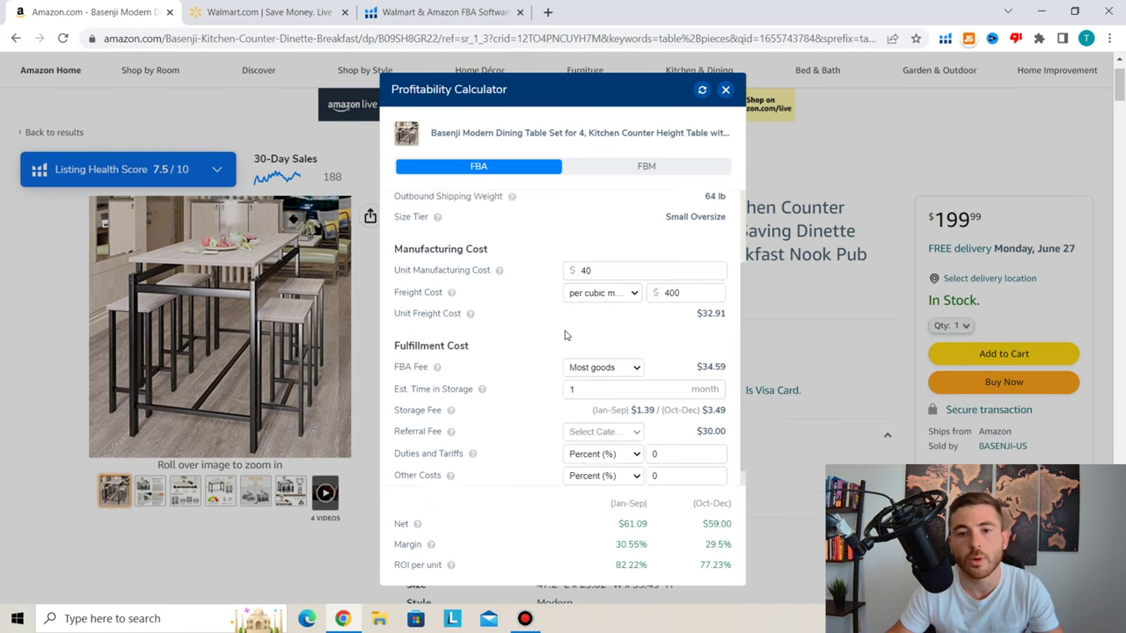
{"action": "scroll", "coordinate": [558, 335], "scroll_direction": "up", "scroll_amount": 1}
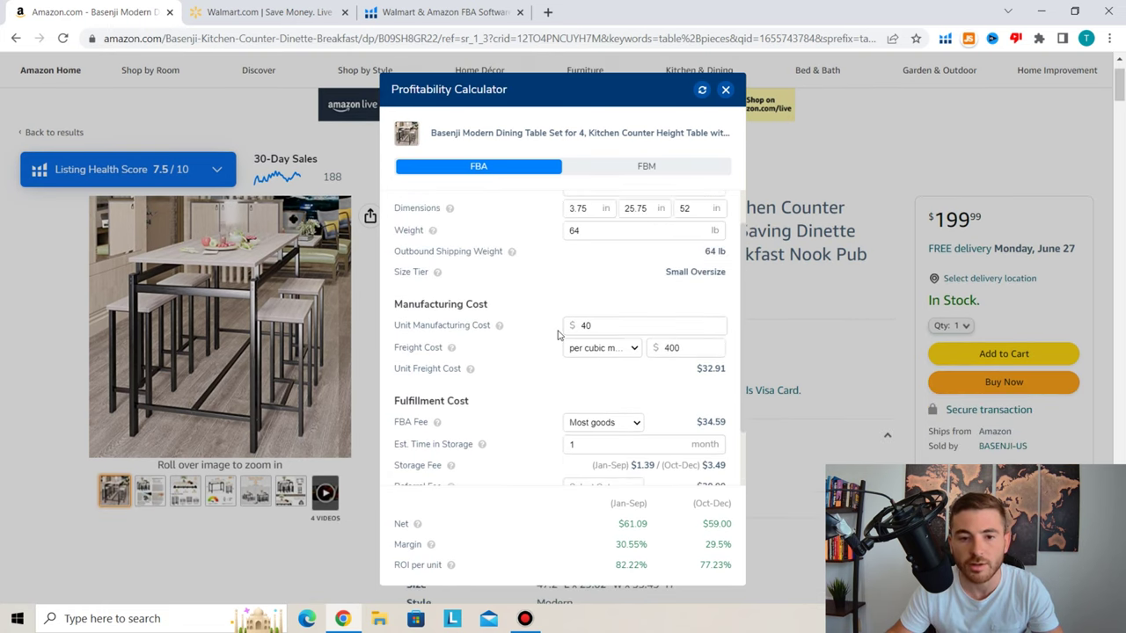
Check the unit manufacturing cost entry against the remaining fees and profit figures, and close the Profitability Calculator
{"action": "left_click", "coordinate": [590, 327]}
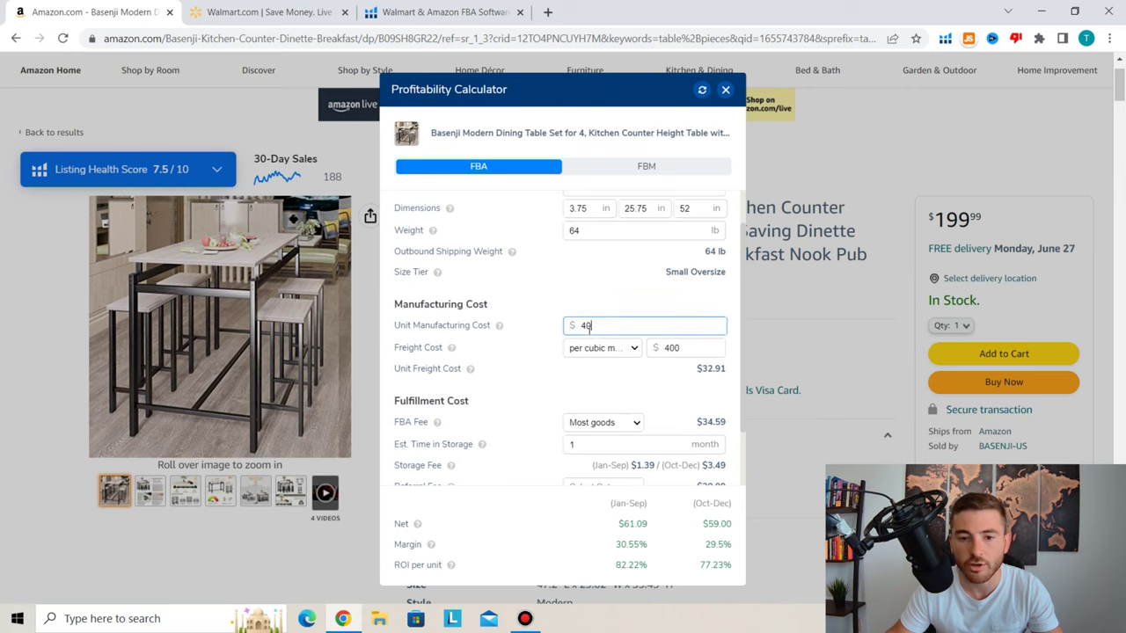
{"action": "left_click_drag", "start_coordinate": [591, 326], "coordinate": [572, 326]}
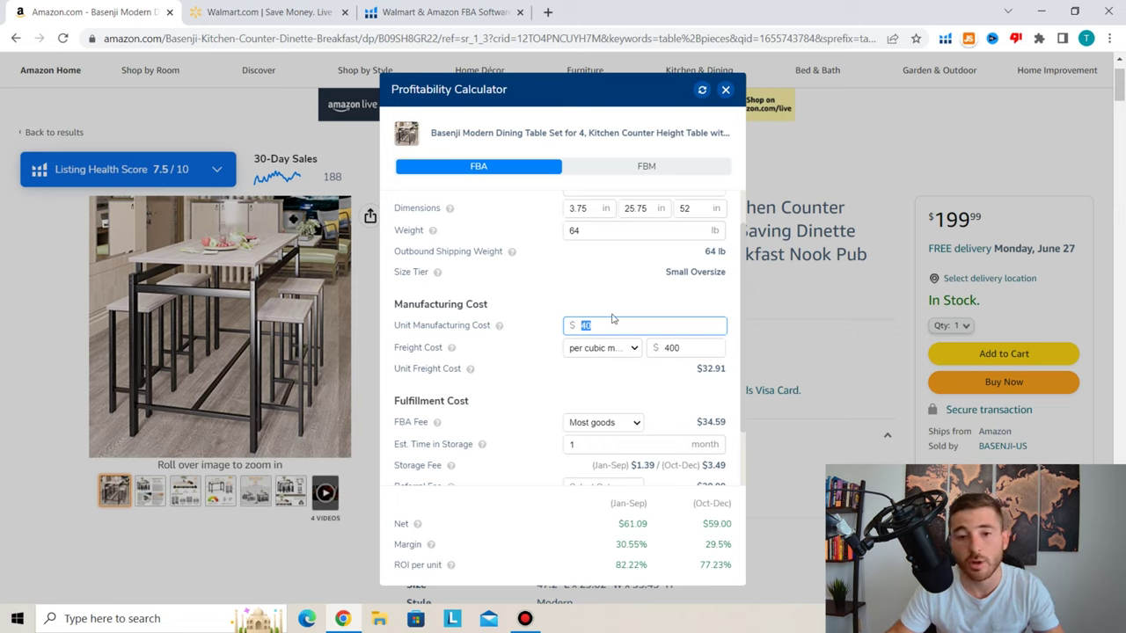
{"action": "scroll", "coordinate": [581, 309], "scroll_direction": "down", "scroll_amount": 1}
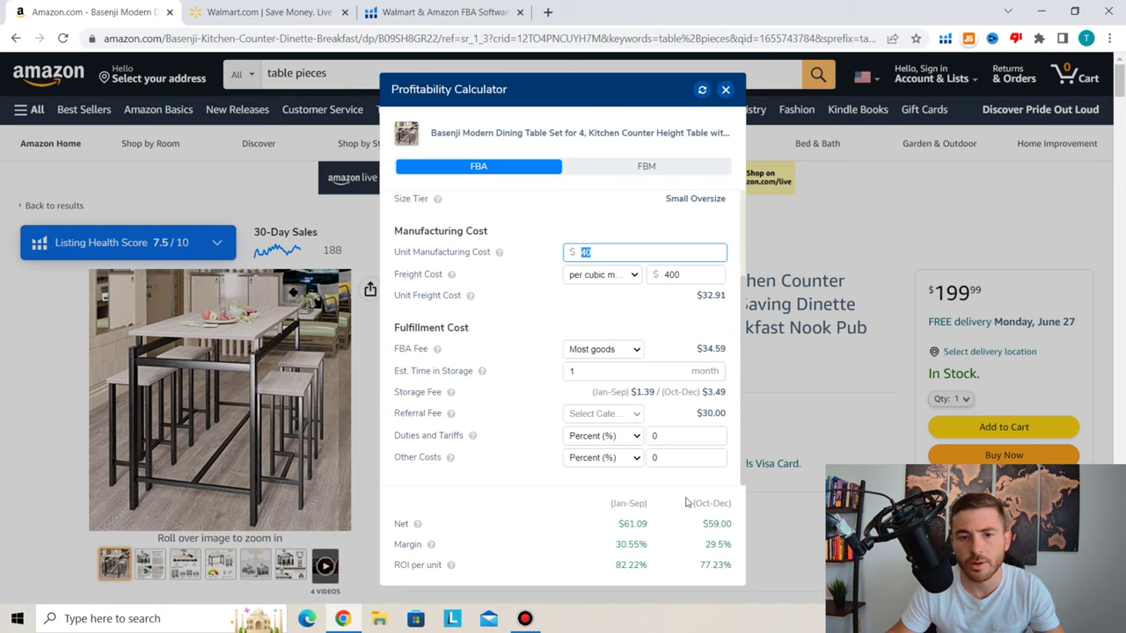
{"action": "scroll", "coordinate": [662, 473], "scroll_direction": "down", "scroll_amount": 1}
{"action": "scroll", "coordinate": [545, 369], "scroll_direction": "up", "scroll_amount": 1}
{"action": "scroll", "coordinate": [542, 367], "scroll_direction": "up", "scroll_amount": 2}
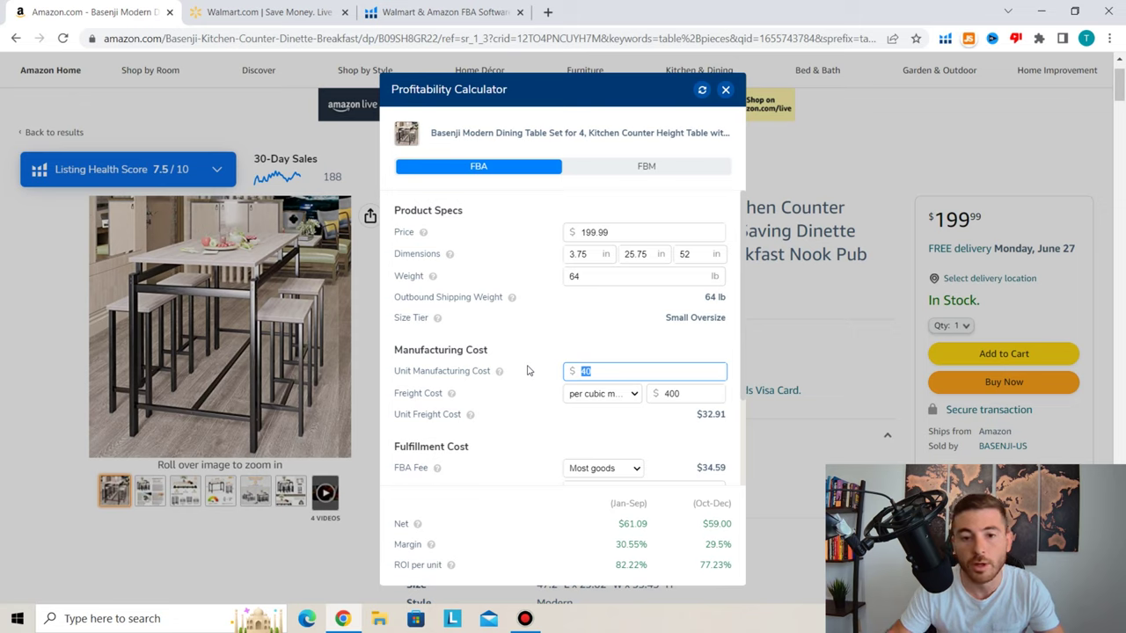
{"action": "left_click", "coordinate": [725, 91]}
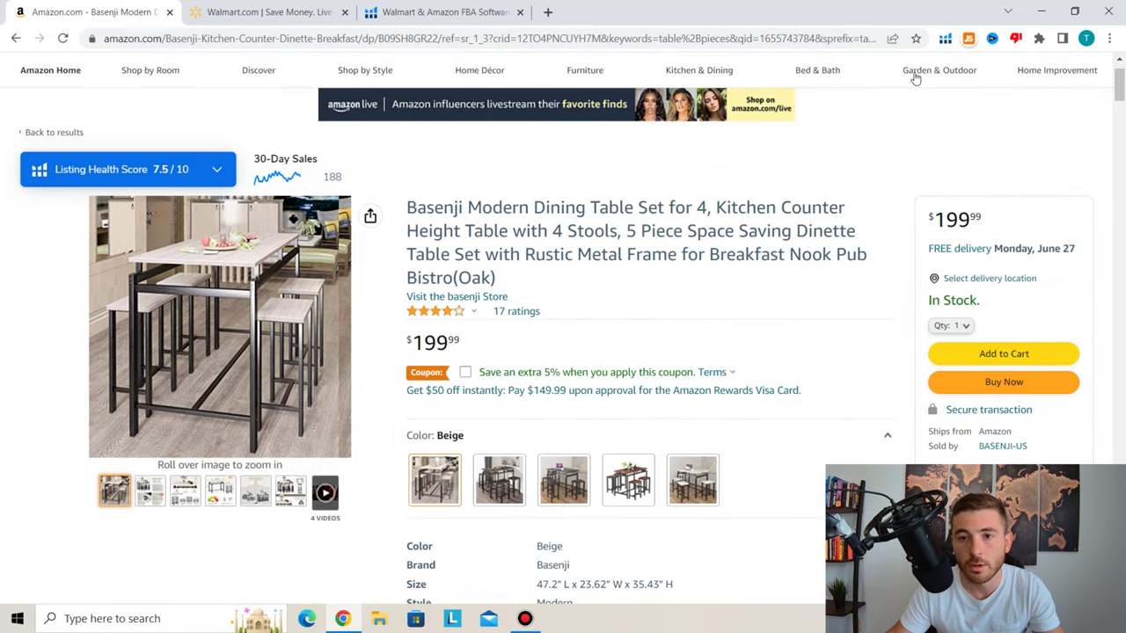
Check the seller's stock, price and rating for the Basenji table set in Inventory Levels, and close the report
{"action": "left_click", "coordinate": [944, 39]}
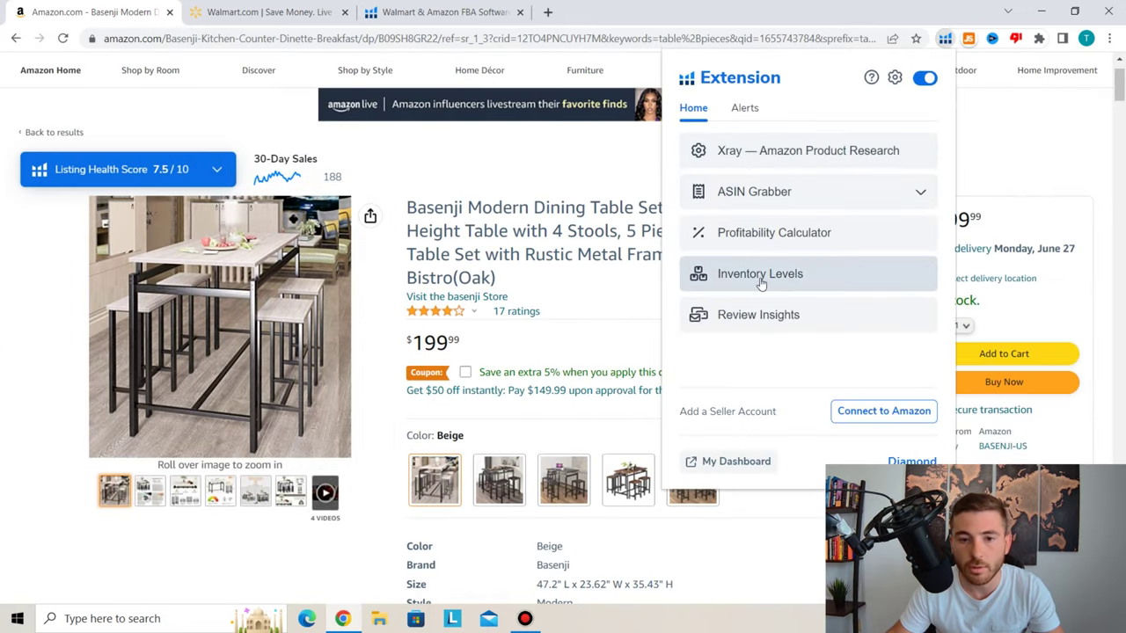
{"action": "left_click", "coordinate": [762, 282]}
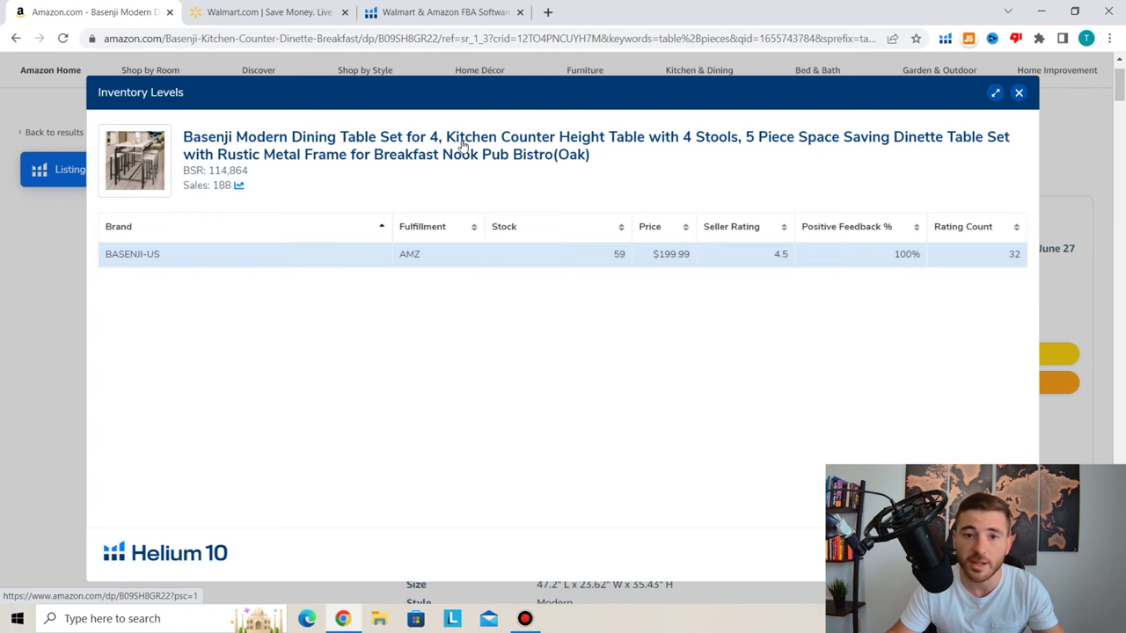
{"action": "left_click", "coordinate": [1072, 165]}
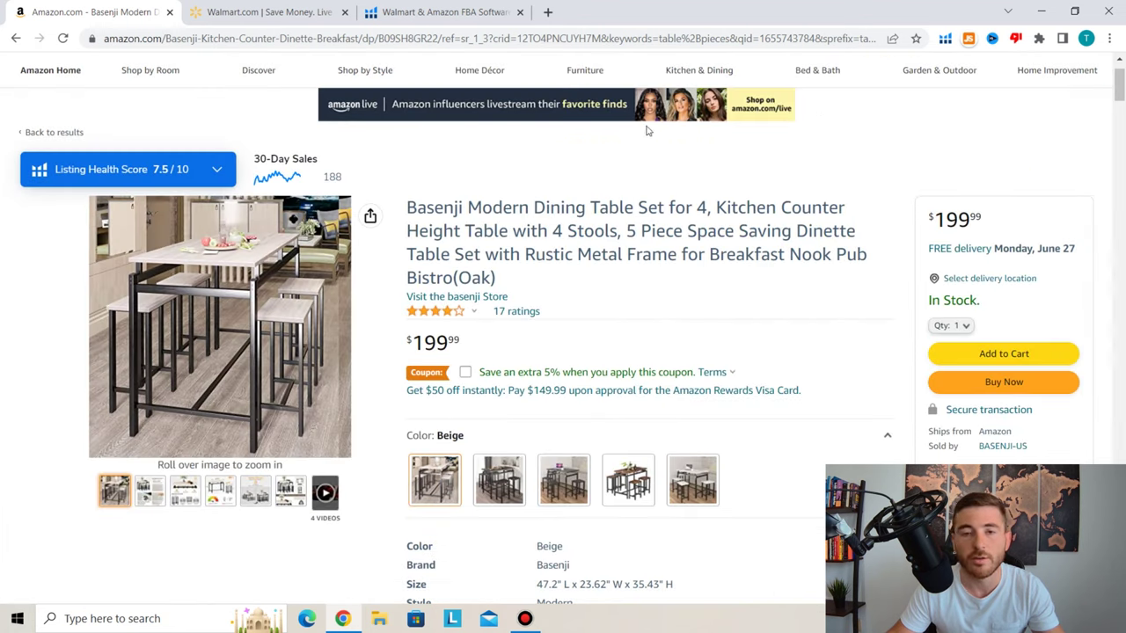
Run Review Insights on the Basenji table set, read its rating distribution, top phrases and top helpful reviews, and close it
{"action": "left_click", "coordinate": [945, 40]}
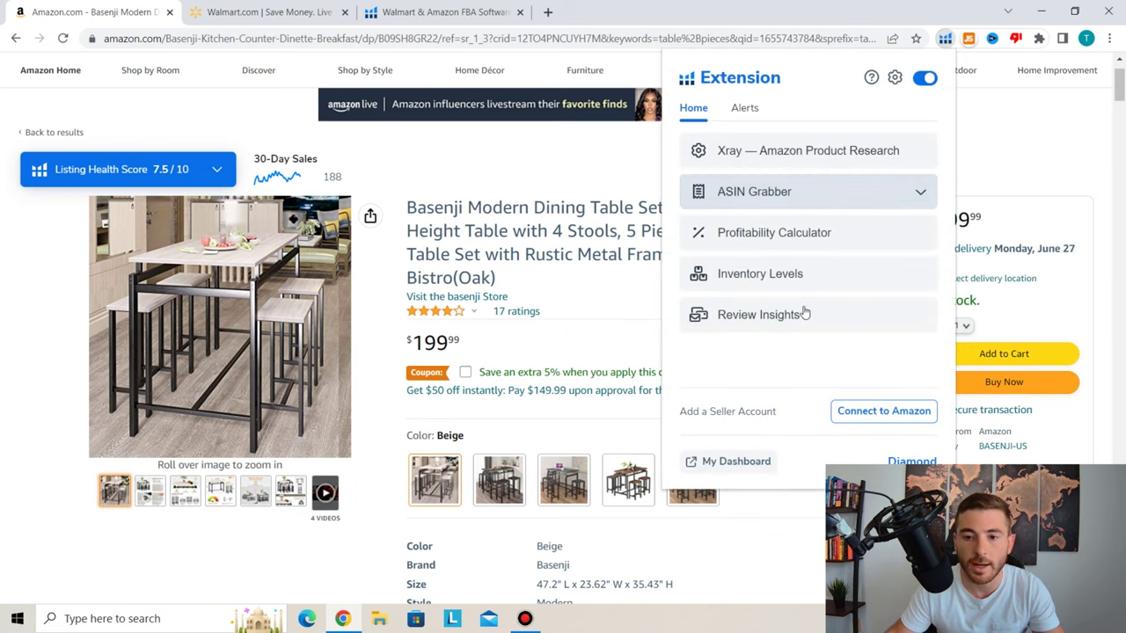
{"action": "left_click", "coordinate": [765, 321]}
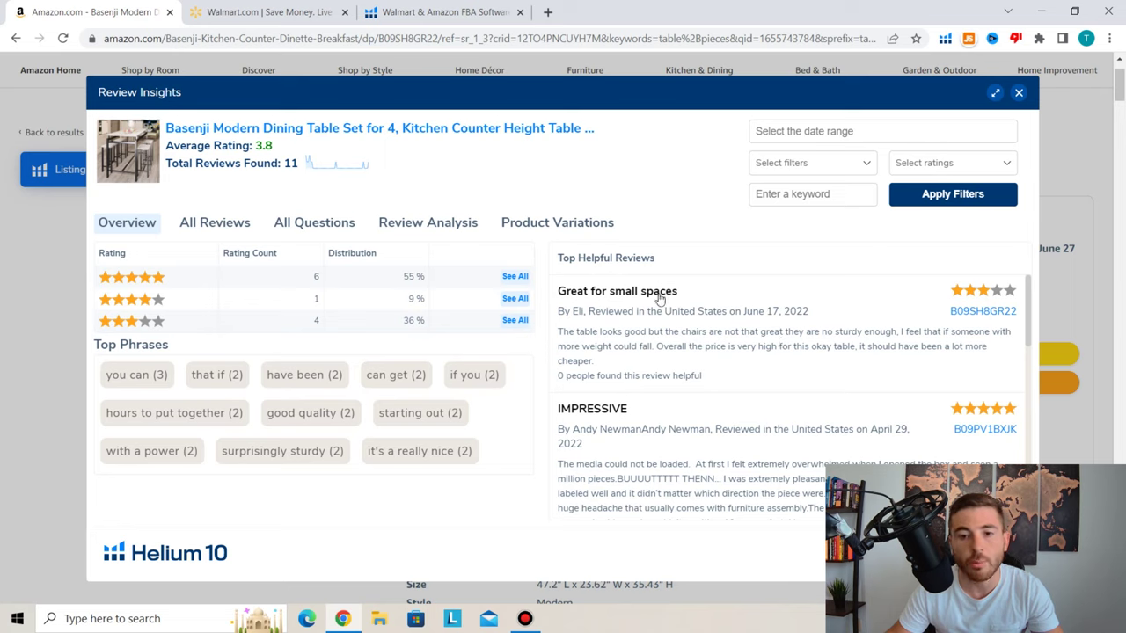
{"action": "scroll", "coordinate": [791, 336], "scroll_direction": "down", "scroll_amount": 1}
{"action": "scroll", "coordinate": [756, 335], "scroll_direction": "down", "scroll_amount": 1}
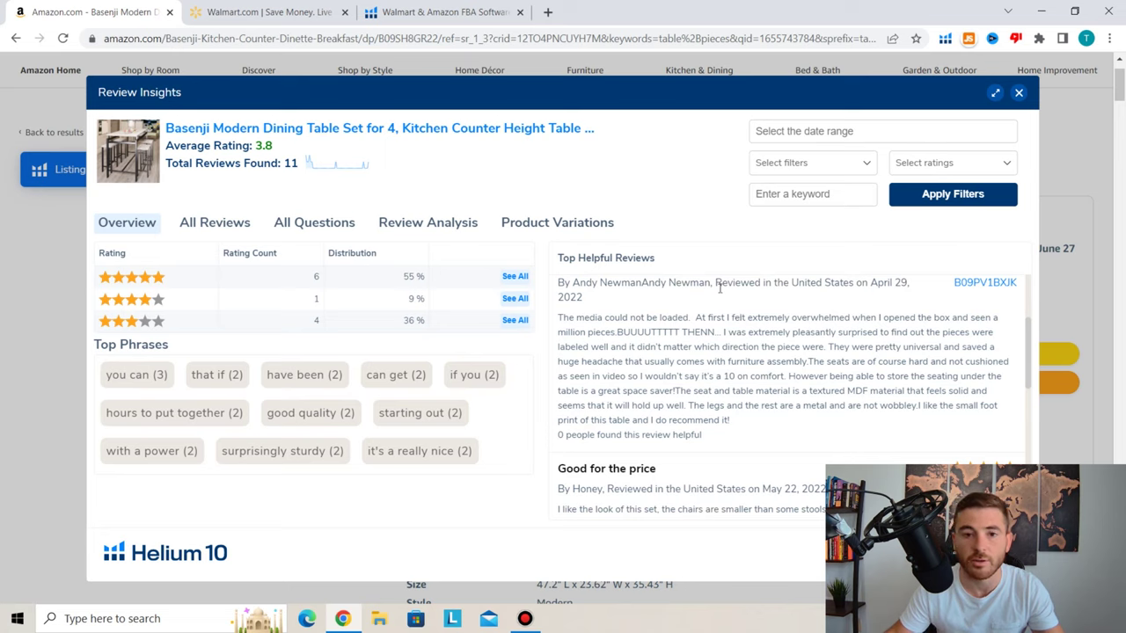
{"action": "scroll", "coordinate": [698, 349], "scroll_direction": "down", "scroll_amount": 2}
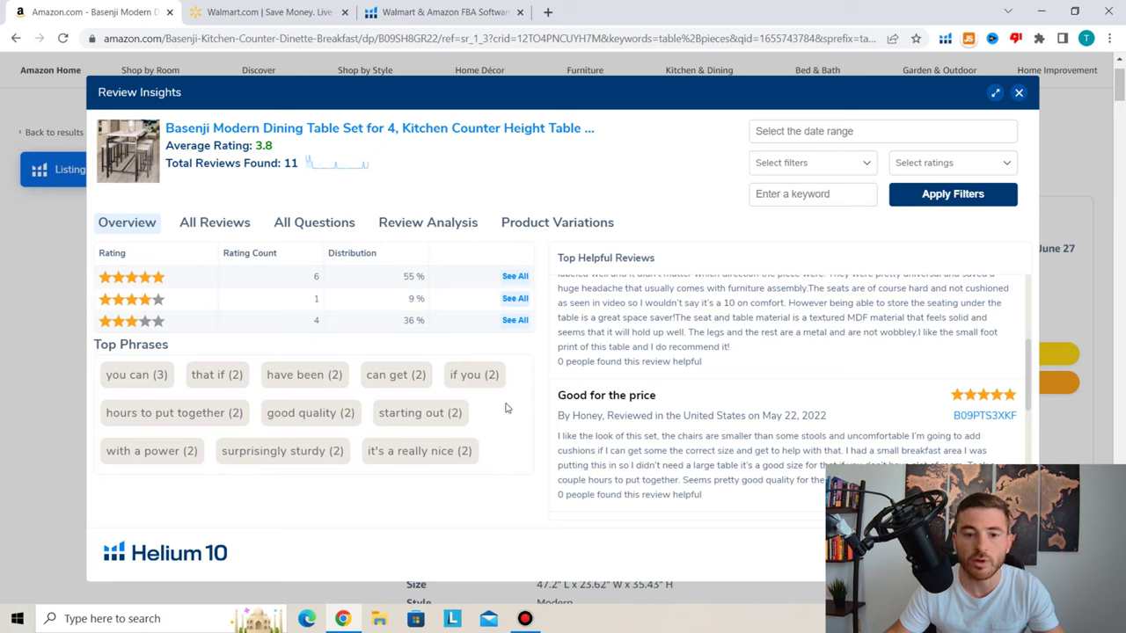
{"action": "scroll", "coordinate": [776, 337], "scroll_direction": "up", "scroll_amount": 5}
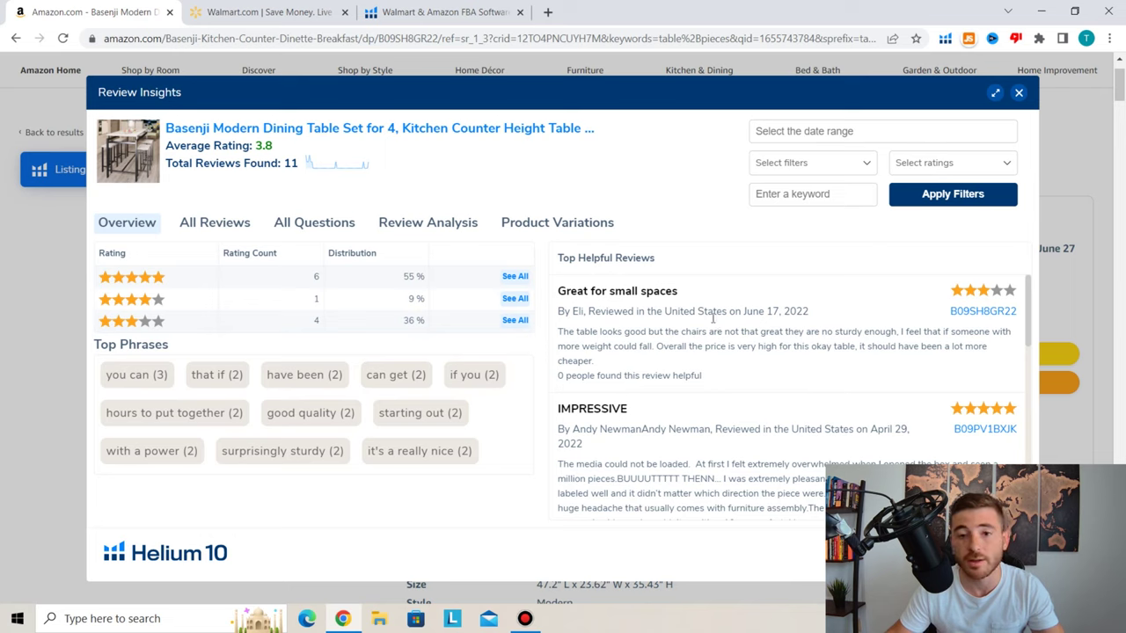
{"action": "left_click", "coordinate": [1020, 94]}
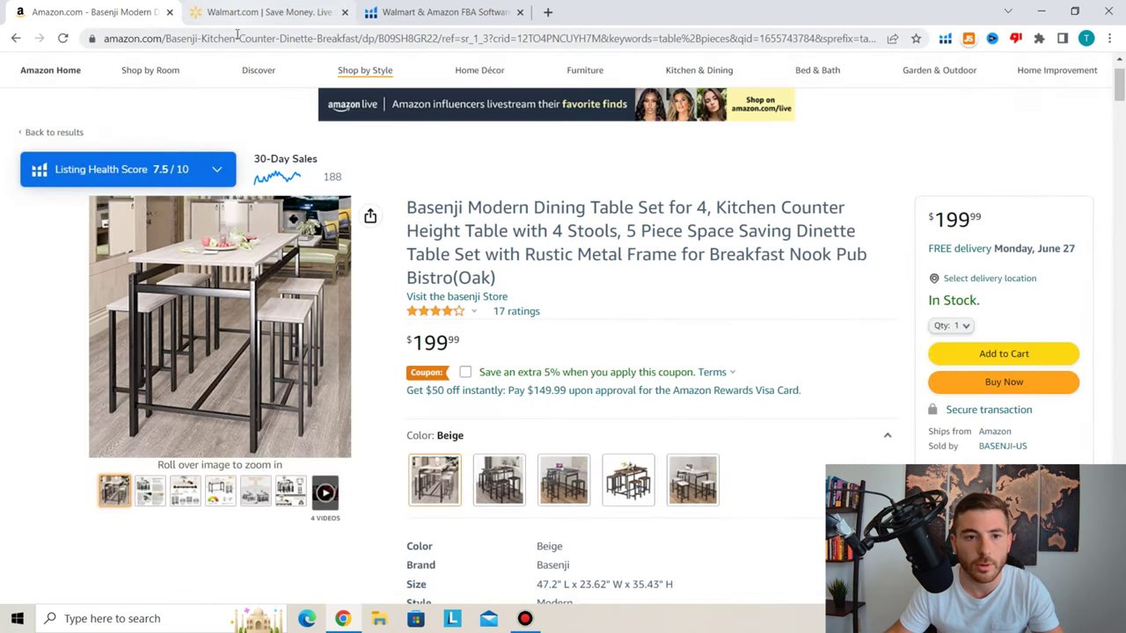
Switch to the Walmart site and search it for "table pieces"
{"action": "left_click", "coordinate": [239, 18]}
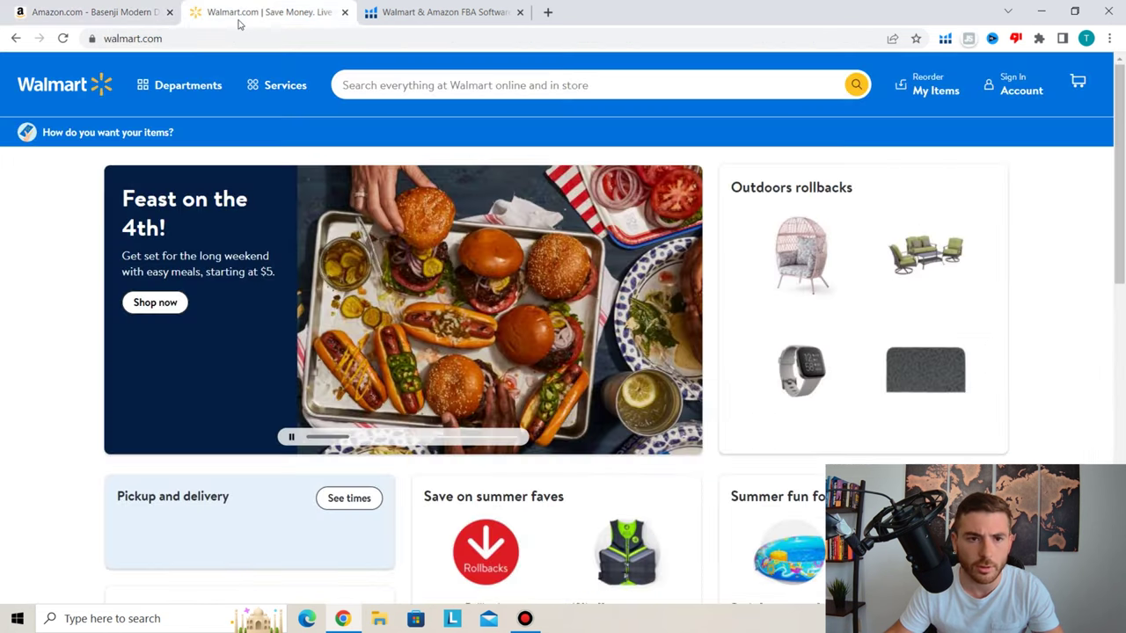
{"action": "left_click", "coordinate": [450, 82]}
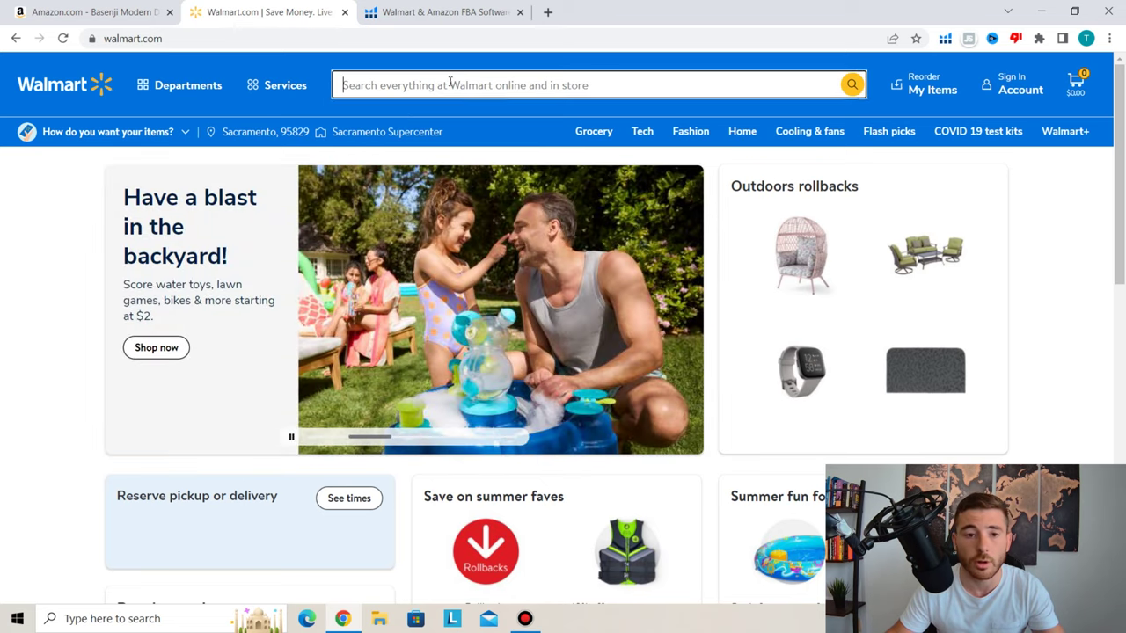
{"action": "type", "text": "table"}
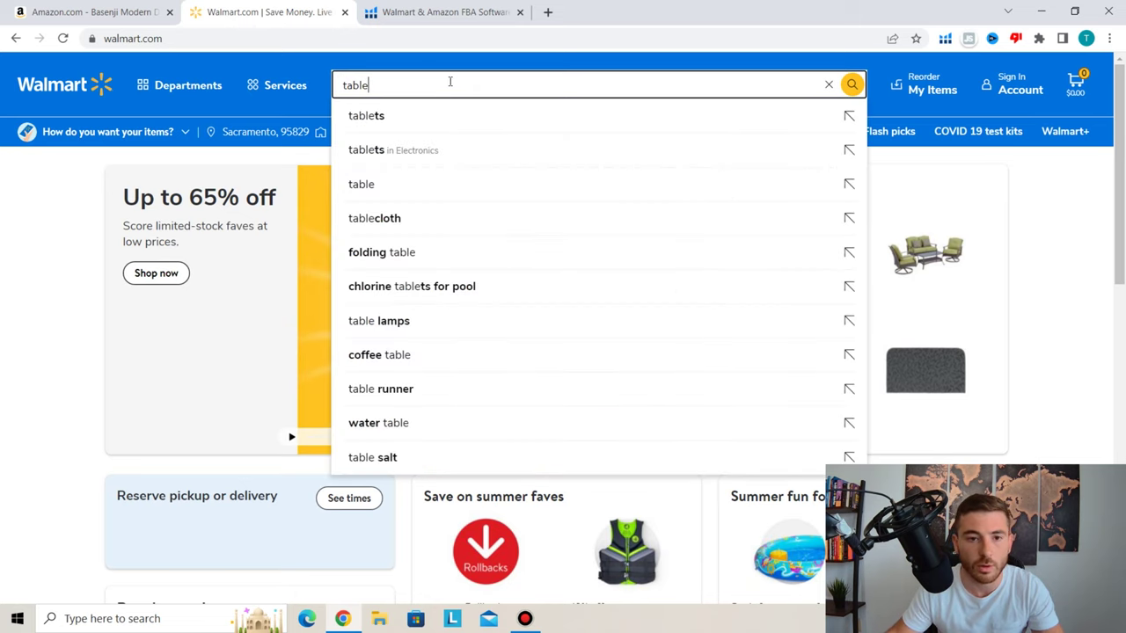
{"action": "type", "text": " pieces"}
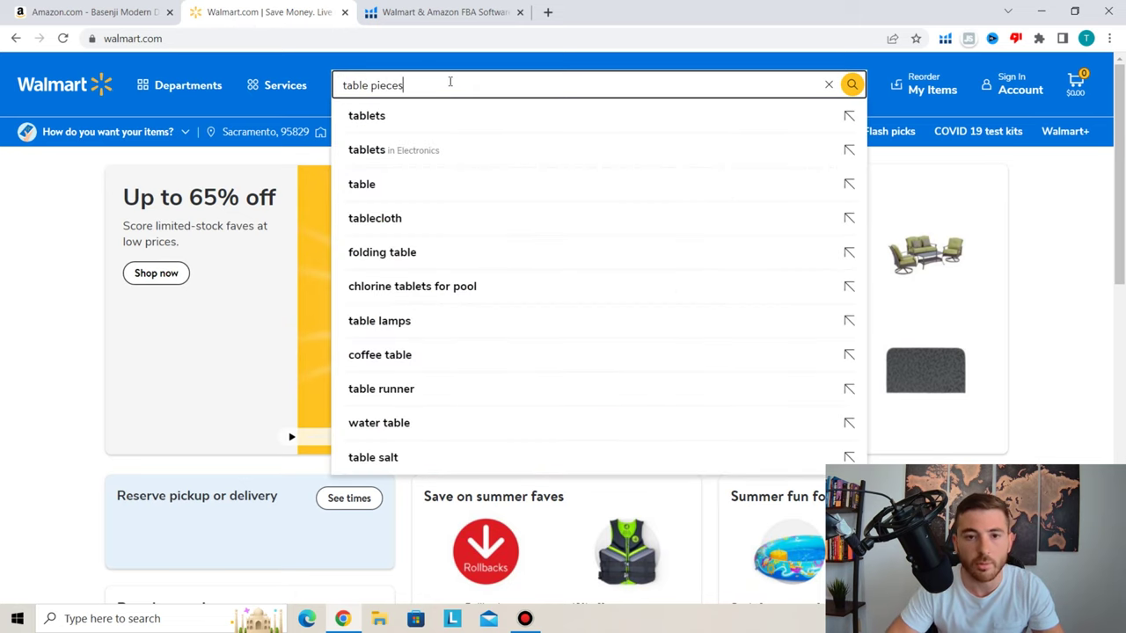
{"action": "key", "text": "Return"}
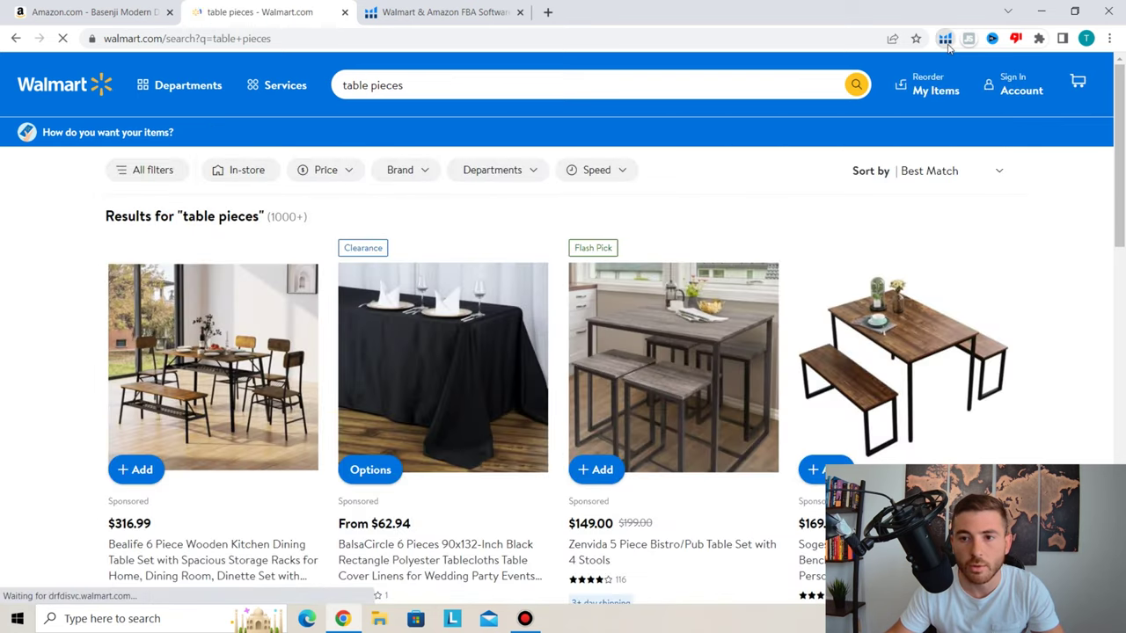
Run Xray Walmart Product Research on the "table pieces" results and look through its summary figures and product list
{"action": "left_click", "coordinate": [945, 40]}
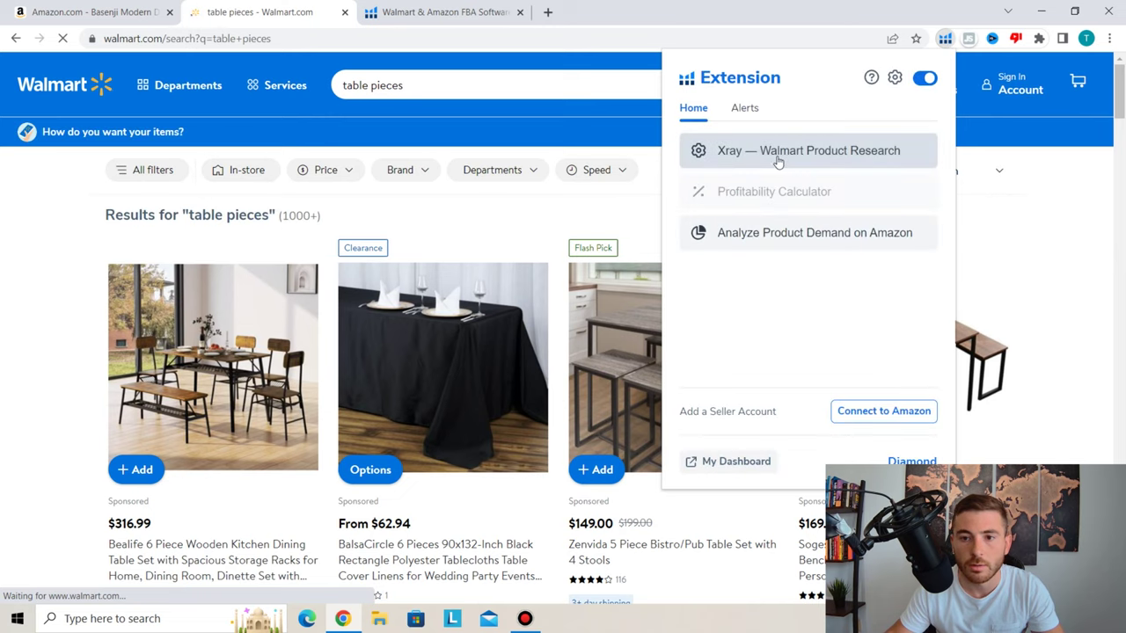
{"action": "left_click", "coordinate": [778, 161]}
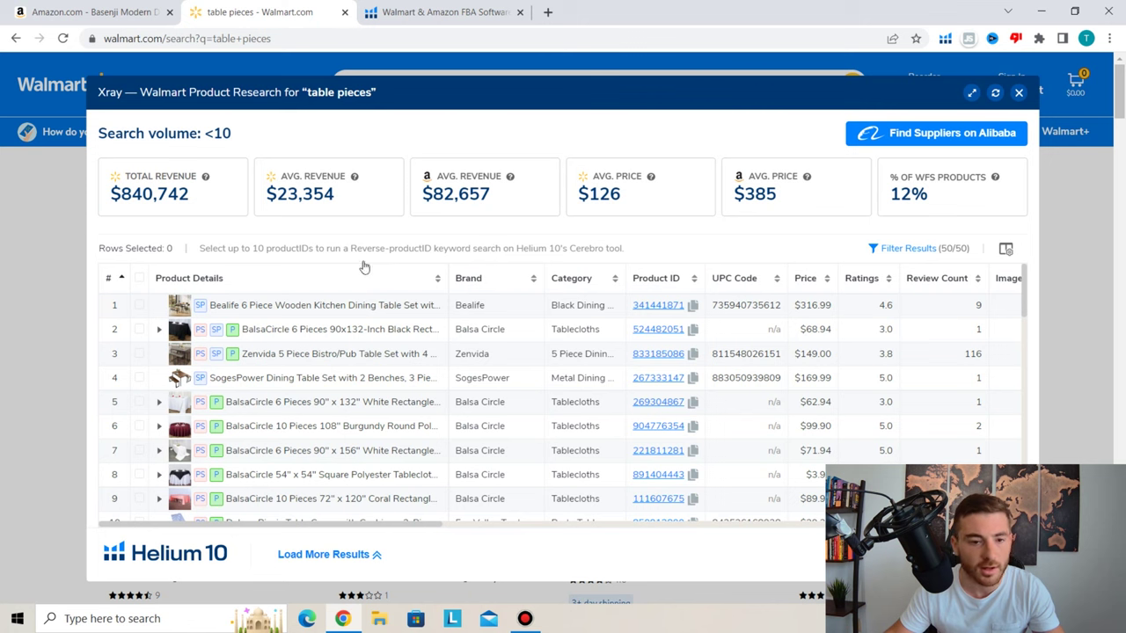
{"action": "scroll", "coordinate": [369, 377], "scroll_direction": "down", "scroll_amount": 3}
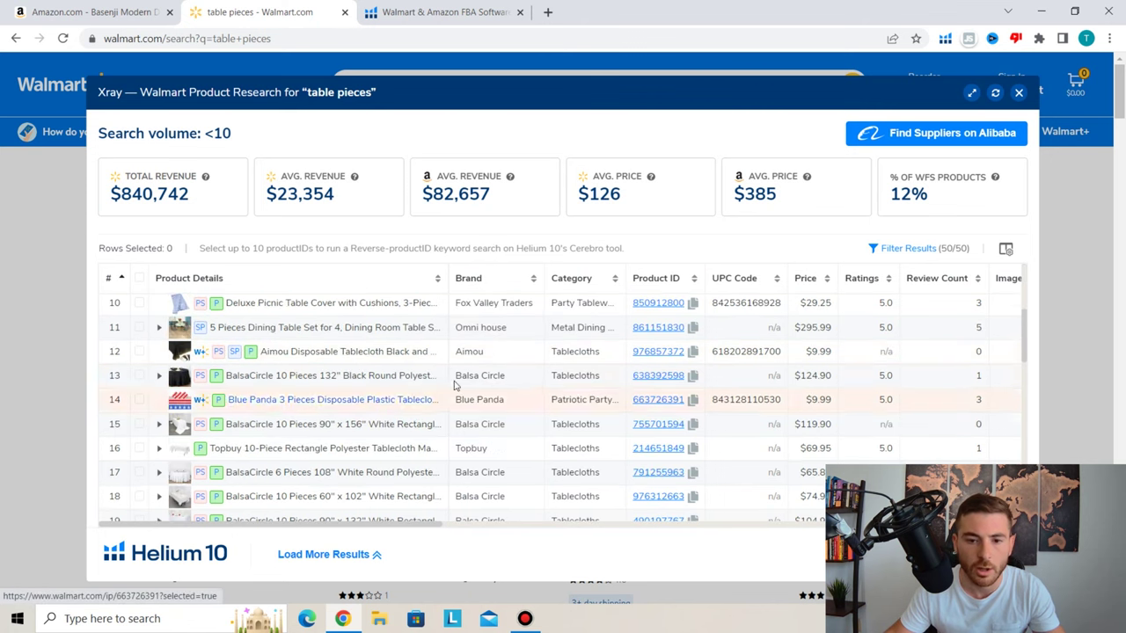
{"action": "scroll", "coordinate": [455, 384], "scroll_direction": "down", "scroll_amount": 2}
{"action": "scroll", "coordinate": [493, 417], "scroll_direction": "up", "scroll_amount": 1}
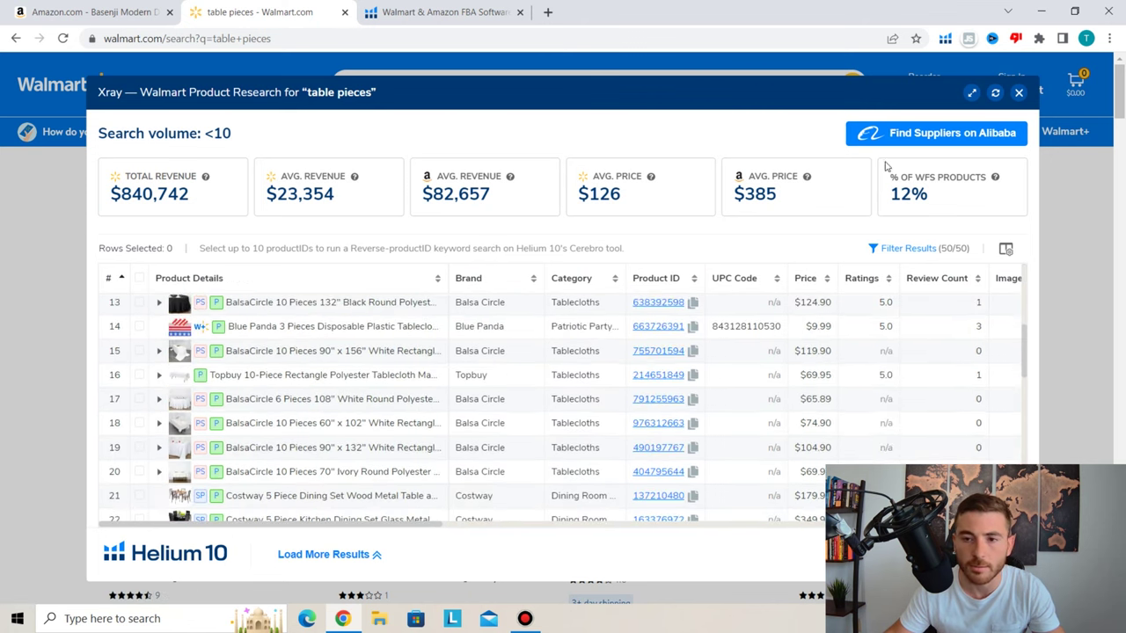
Return from the Walmart report to the Basenji table set's Amazon listing and run Xray Amazon Product Research on it
{"action": "left_click", "coordinate": [1019, 92]}
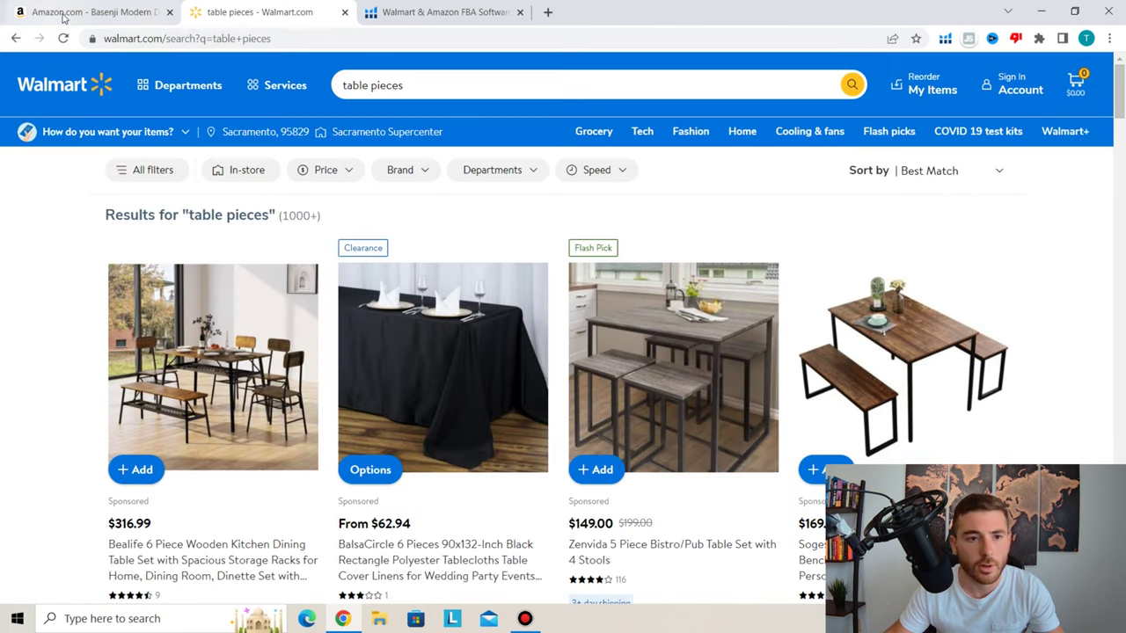
{"action": "left_click", "coordinate": [63, 14]}
{"action": "scroll", "coordinate": [651, 239], "scroll_direction": "up", "scroll_amount": 1}
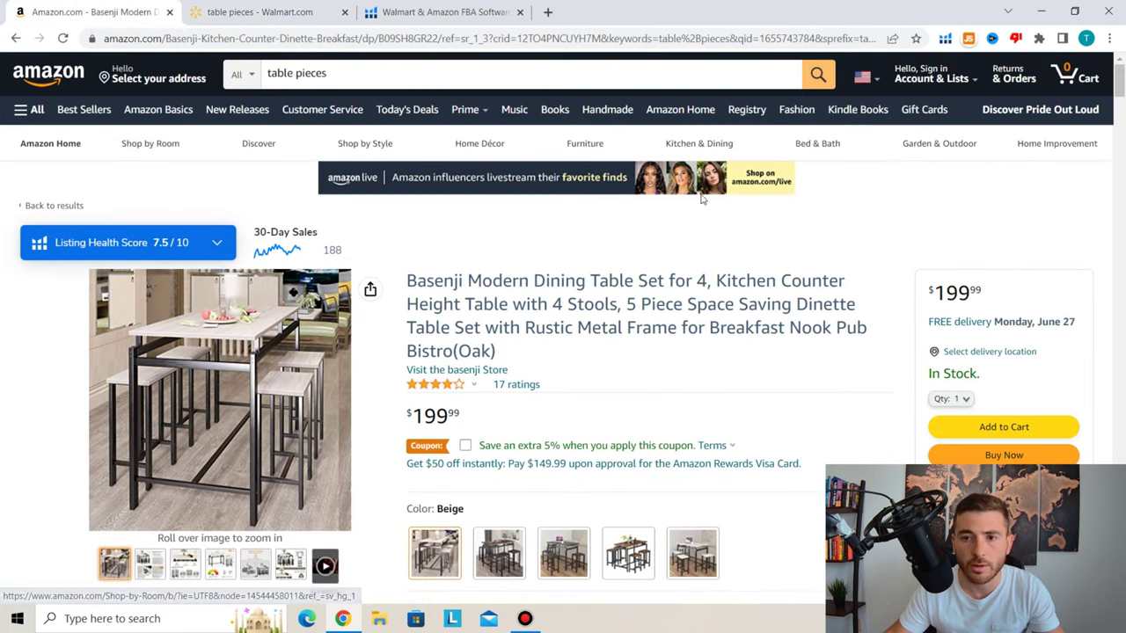
{"action": "left_click", "coordinate": [945, 38]}
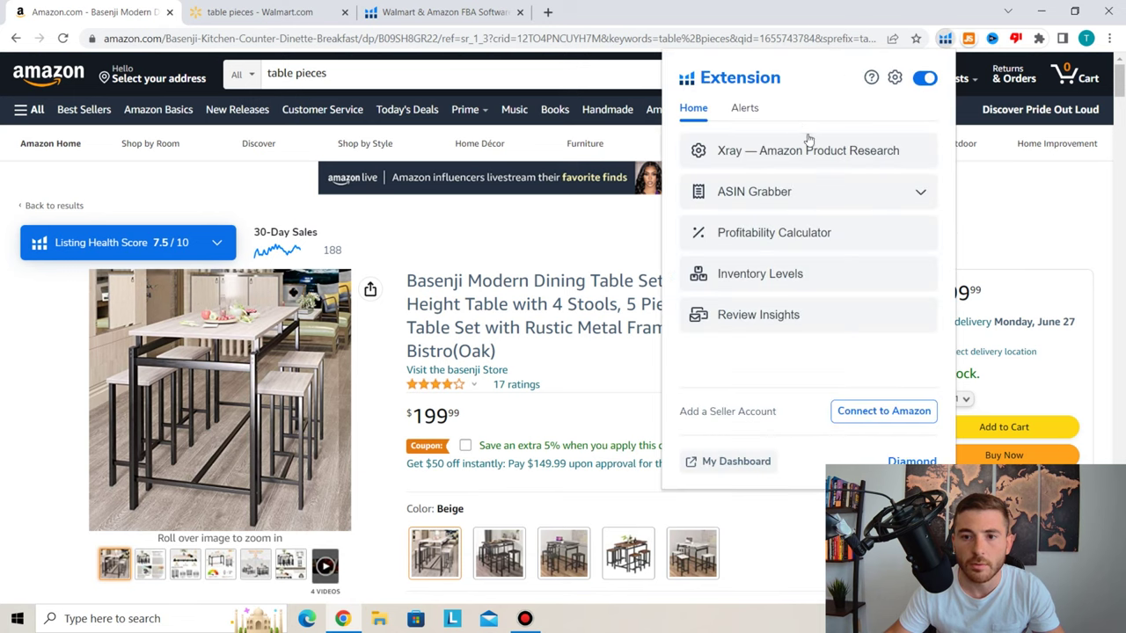
{"action": "left_click", "coordinate": [764, 151]}
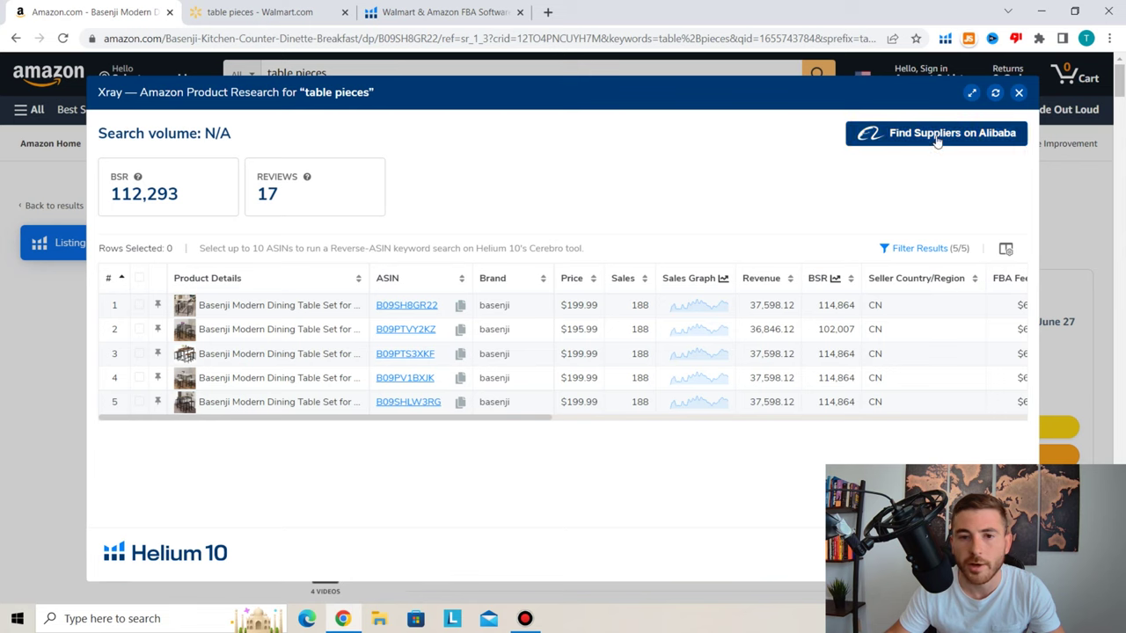
Find Alibaba suppliers for "table pieces" from Xray, compare their prices, minimum orders, lead times and ratings, and close the reports
{"action": "left_click", "coordinate": [937, 139]}
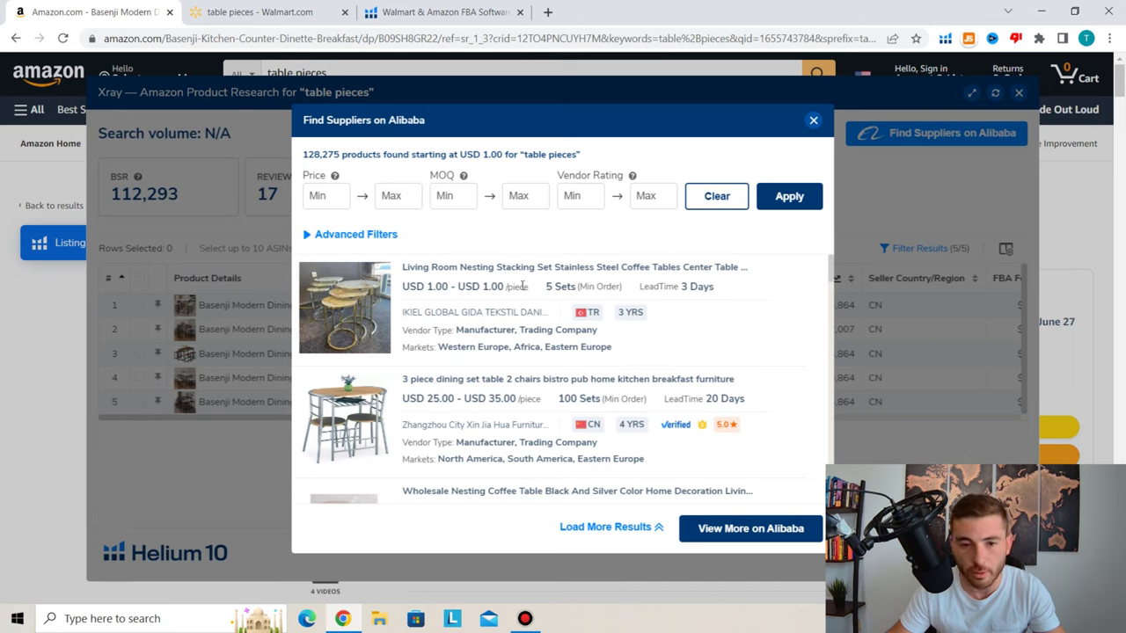
{"action": "scroll", "coordinate": [404, 270], "scroll_direction": "down", "scroll_amount": 1}
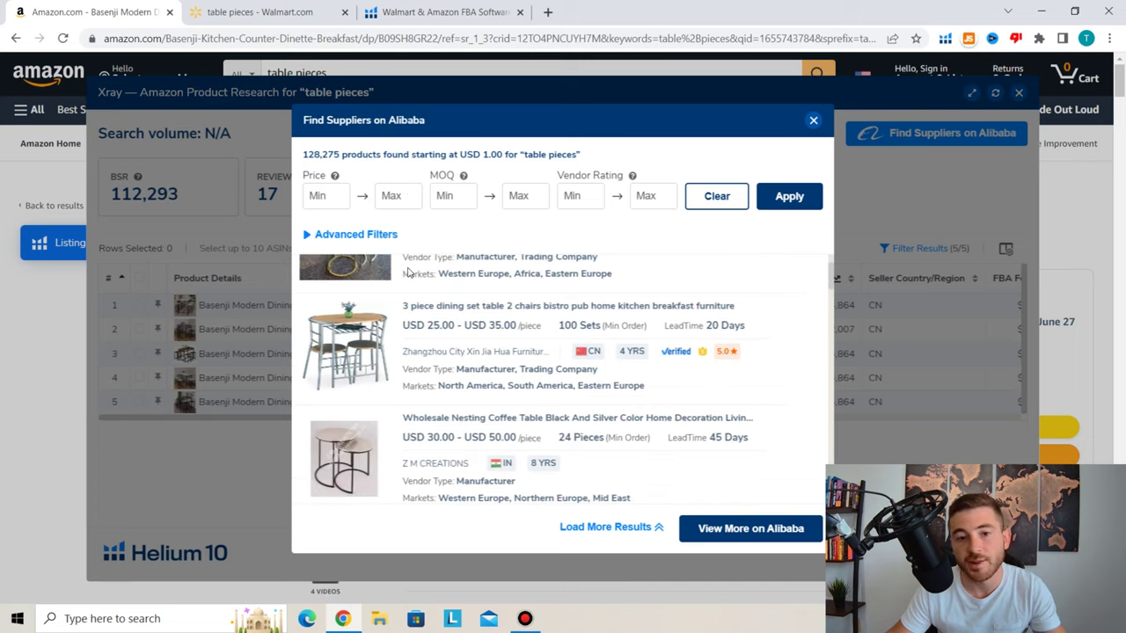
{"action": "scroll", "coordinate": [408, 271], "scroll_direction": "up", "scroll_amount": 1}
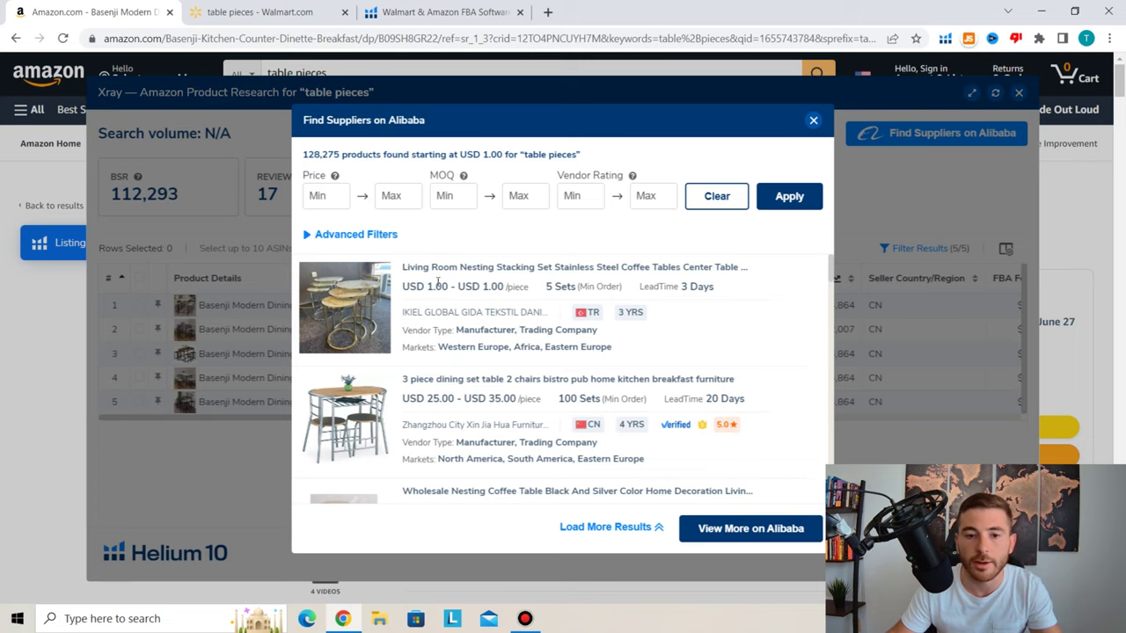
{"action": "scroll", "coordinate": [607, 295], "scroll_direction": "down", "scroll_amount": 1}
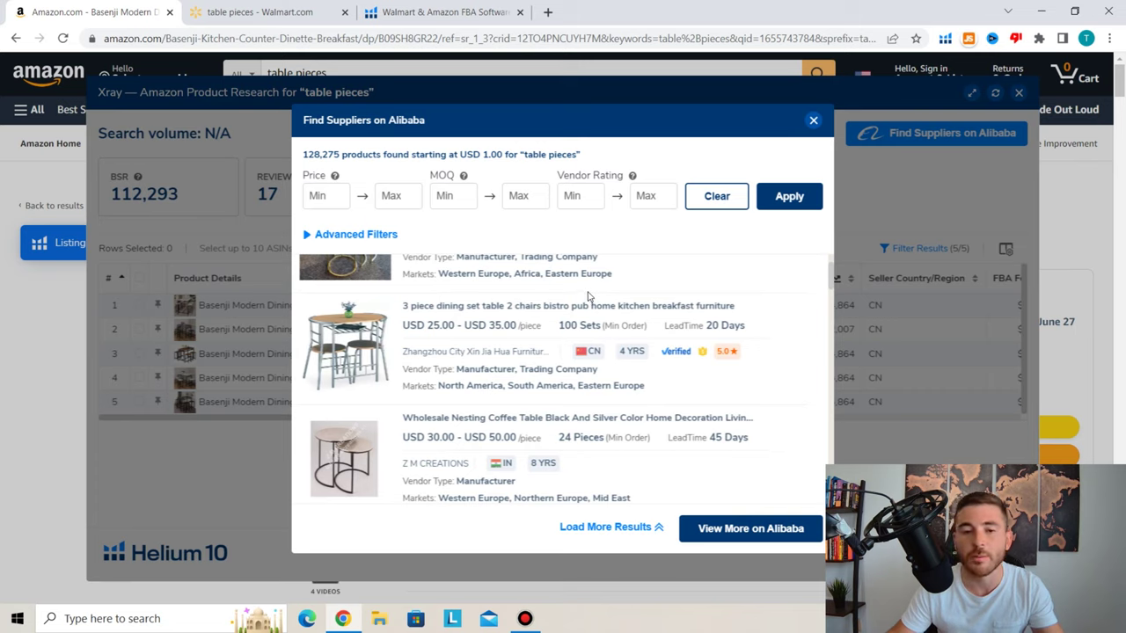
{"action": "scroll", "coordinate": [576, 294], "scroll_direction": "up", "scroll_amount": 1}
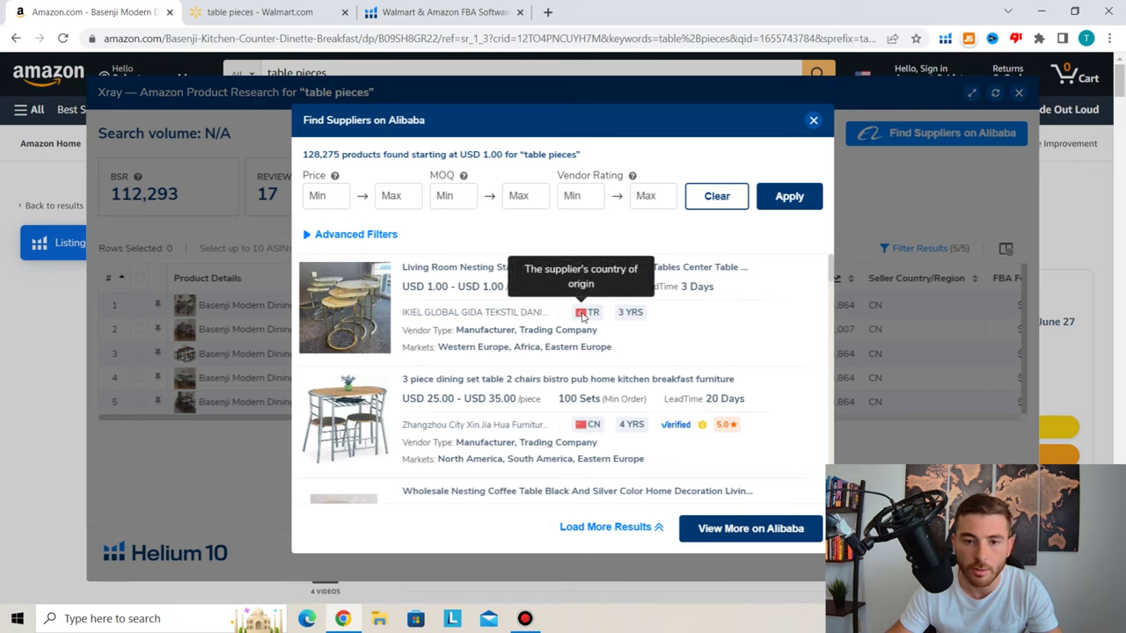
{"action": "scroll", "coordinate": [602, 371], "scroll_direction": "down", "scroll_amount": 3}
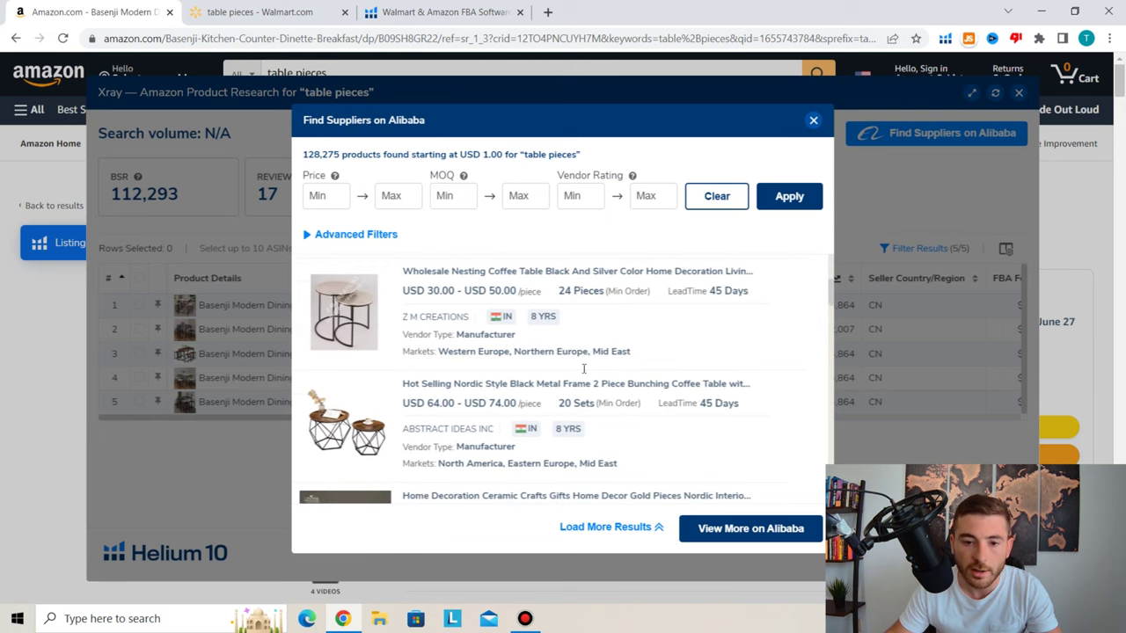
{"action": "scroll", "coordinate": [528, 405], "scroll_direction": "down", "scroll_amount": 3}
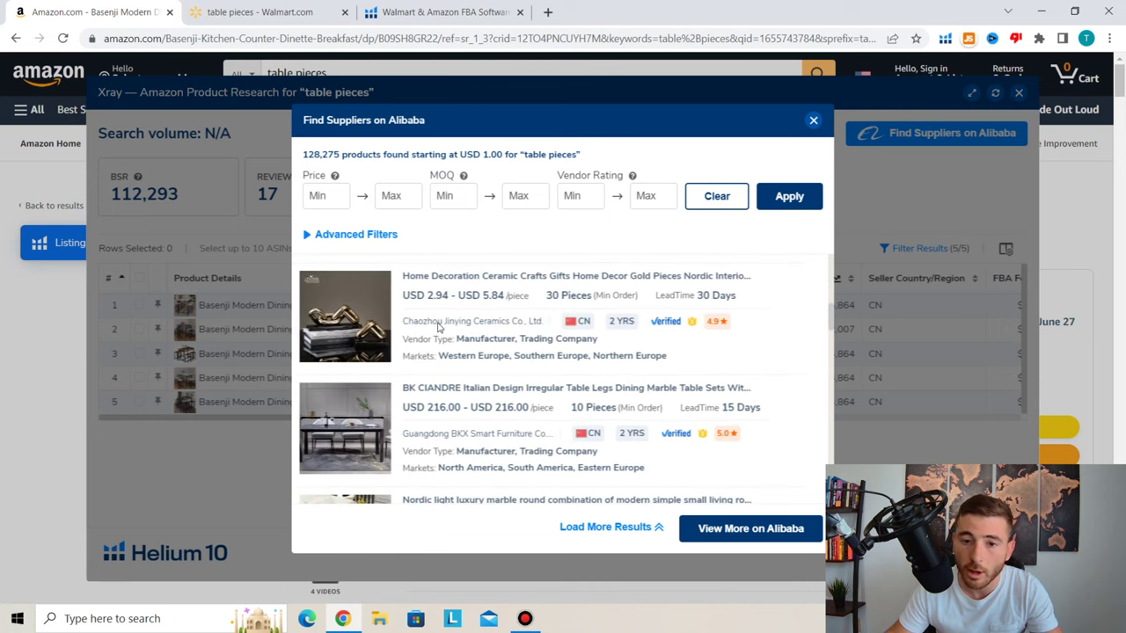
{"action": "scroll", "coordinate": [730, 331], "scroll_direction": "down", "scroll_amount": 2}
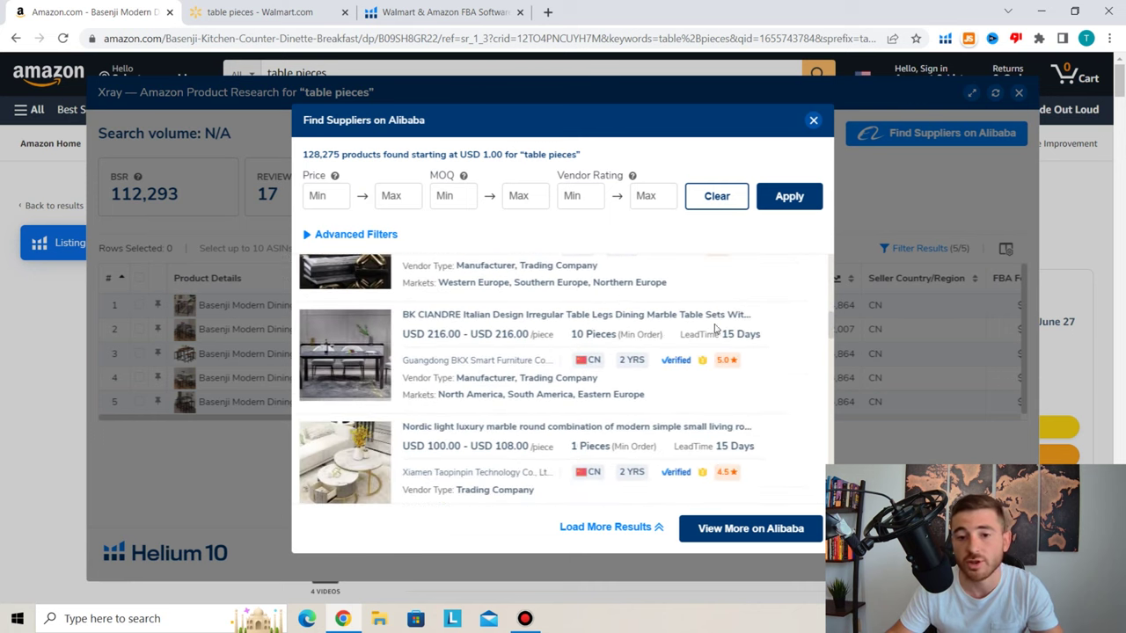
{"action": "scroll", "coordinate": [646, 336], "scroll_direction": "up", "scroll_amount": 3}
{"action": "scroll", "coordinate": [625, 330], "scroll_direction": "down", "scroll_amount": 2}
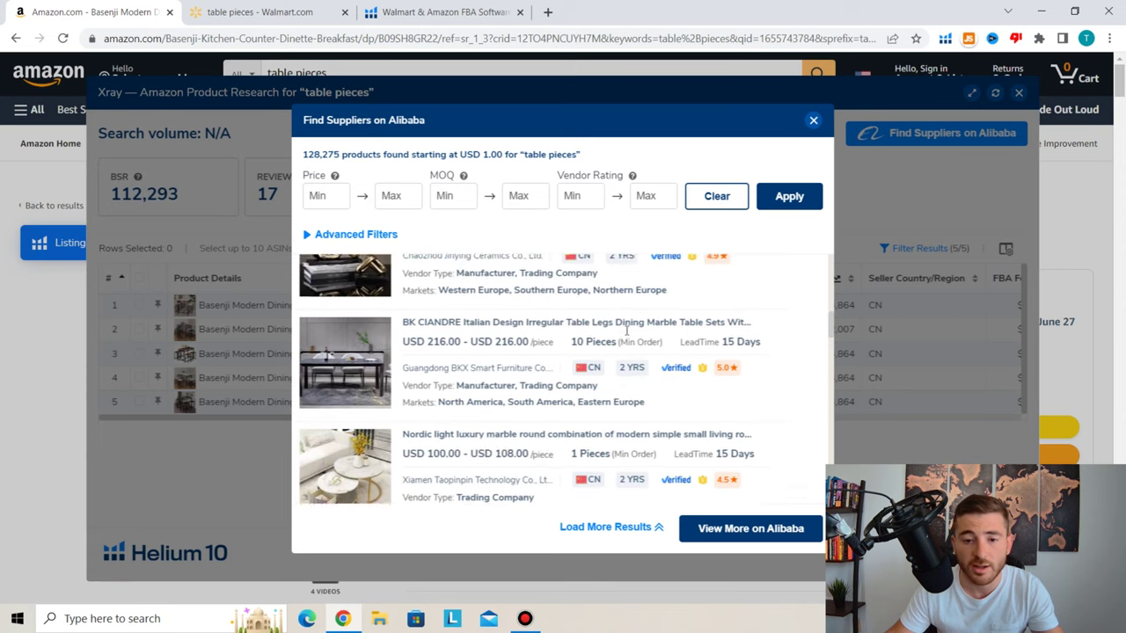
{"action": "scroll", "coordinate": [625, 329], "scroll_direction": "down", "scroll_amount": 2}
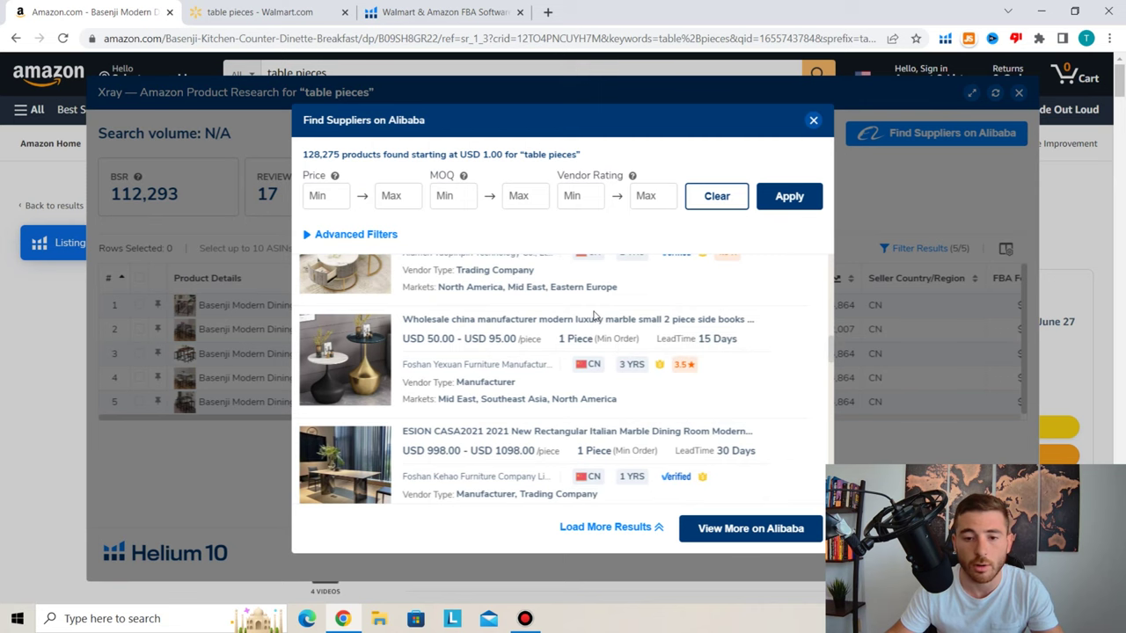
{"action": "scroll", "coordinate": [563, 316], "scroll_direction": "down", "scroll_amount": 2}
{"action": "scroll", "coordinate": [545, 345], "scroll_direction": "down", "scroll_amount": 2}
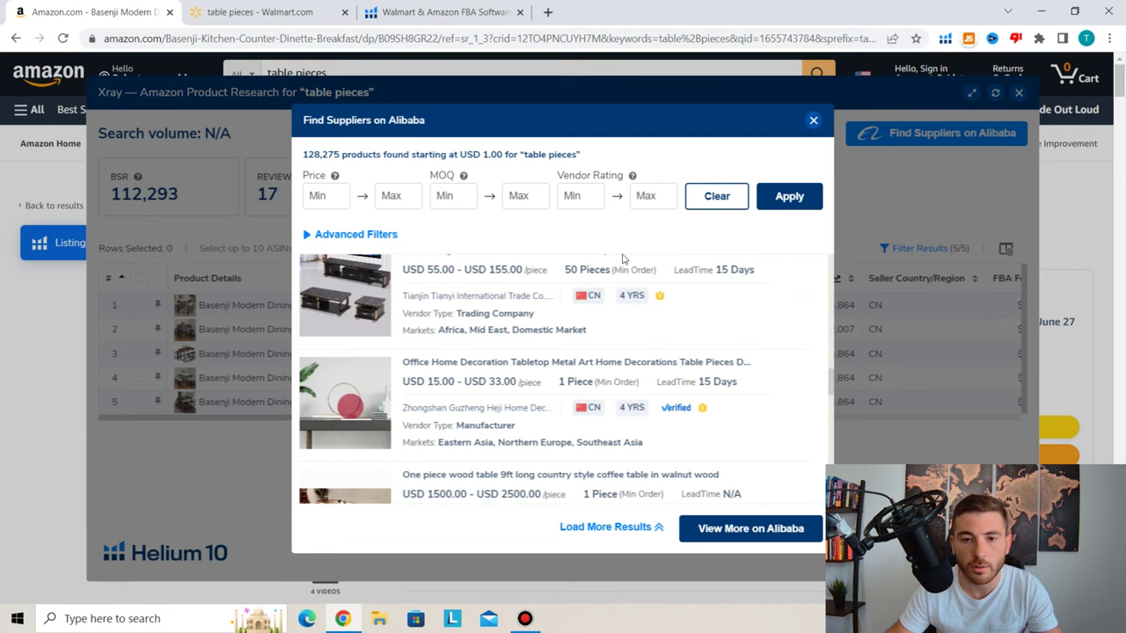
{"action": "left_click", "coordinate": [813, 122]}
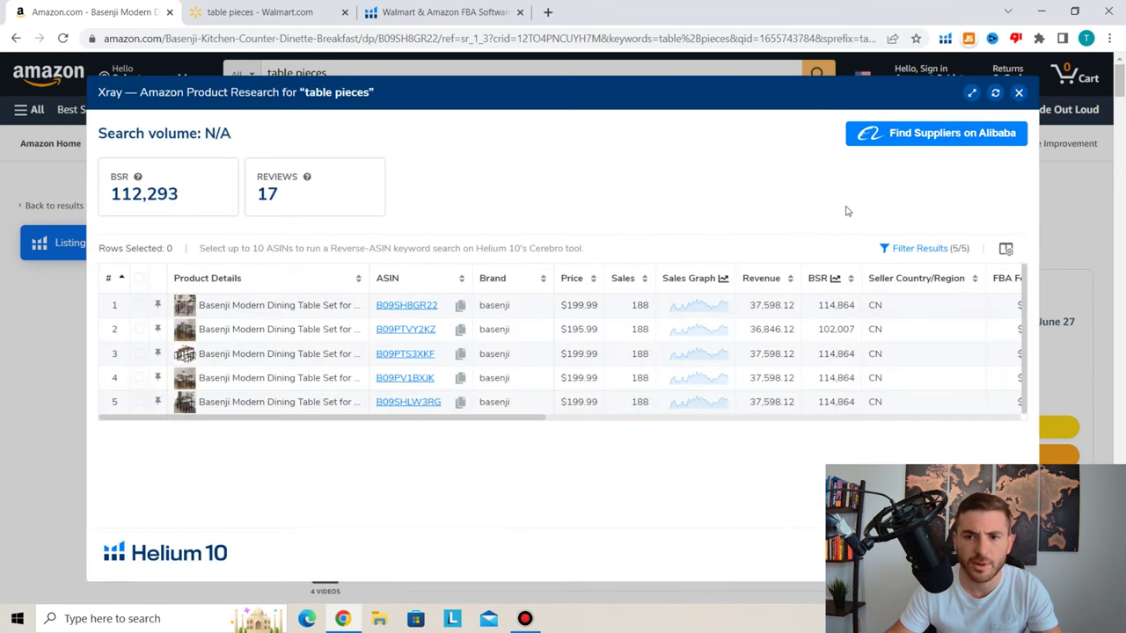
{"action": "left_click", "coordinate": [1022, 93]}
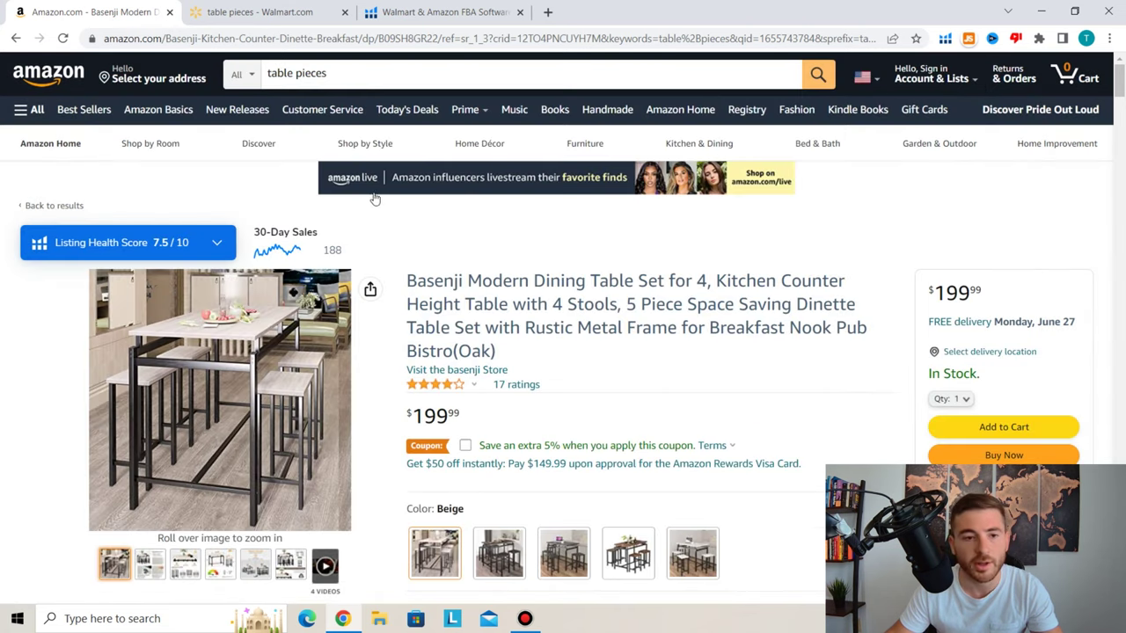
Expand the Basenji listing's Health Score and review its Product Images, Listing Text, and Reviews & Rating checks
{"action": "left_click", "coordinate": [209, 250]}
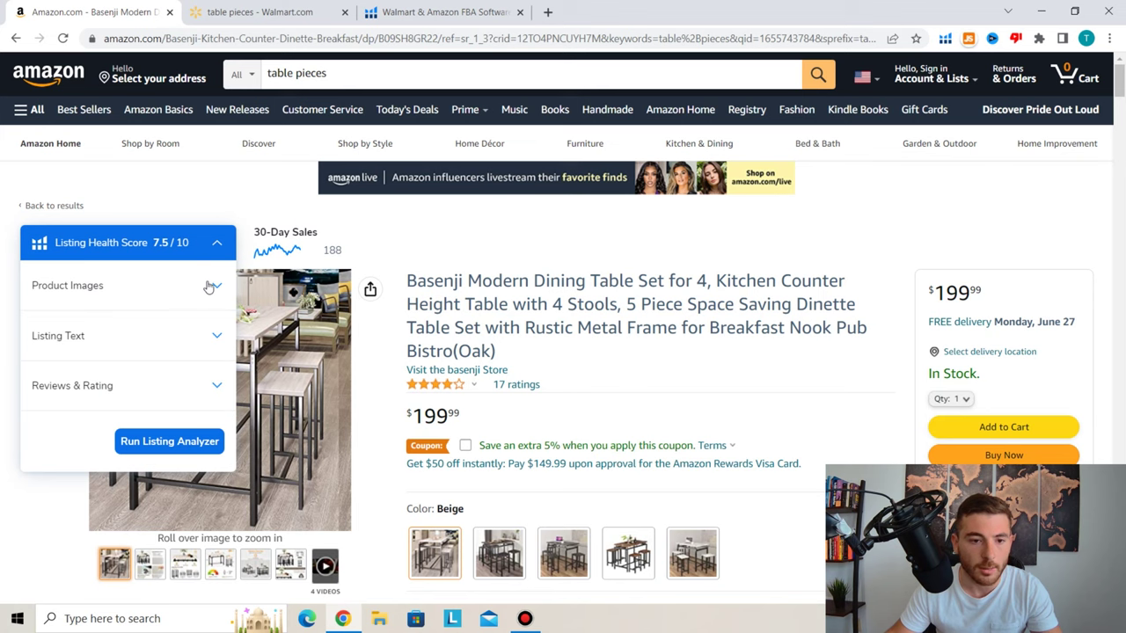
{"action": "left_click", "coordinate": [211, 286]}
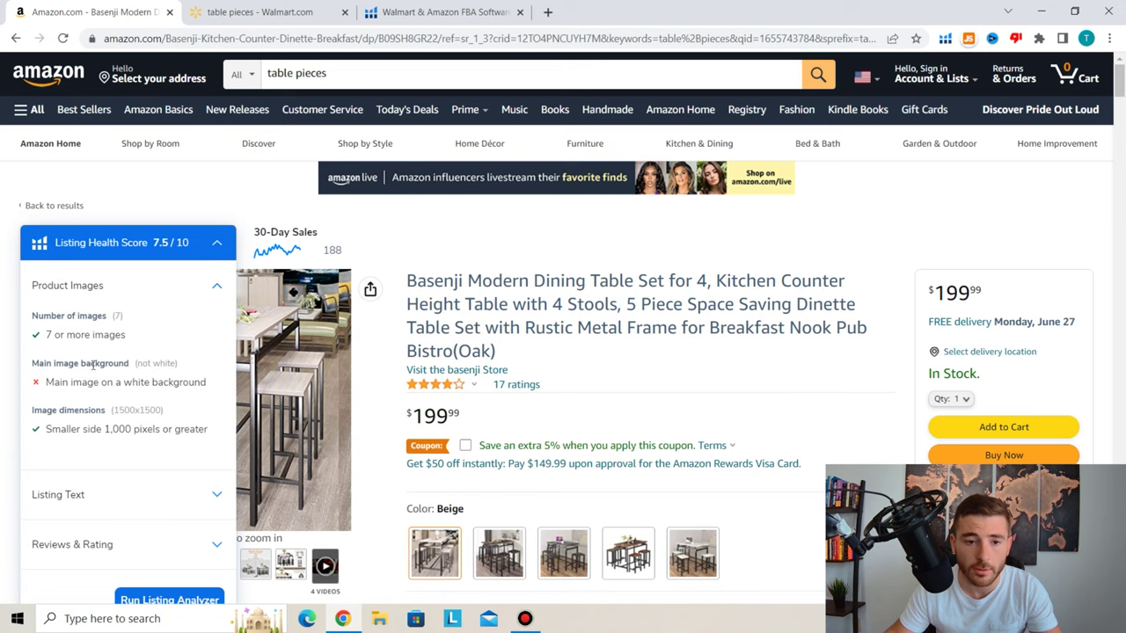
{"action": "scroll", "coordinate": [121, 379], "scroll_direction": "down", "scroll_amount": 1}
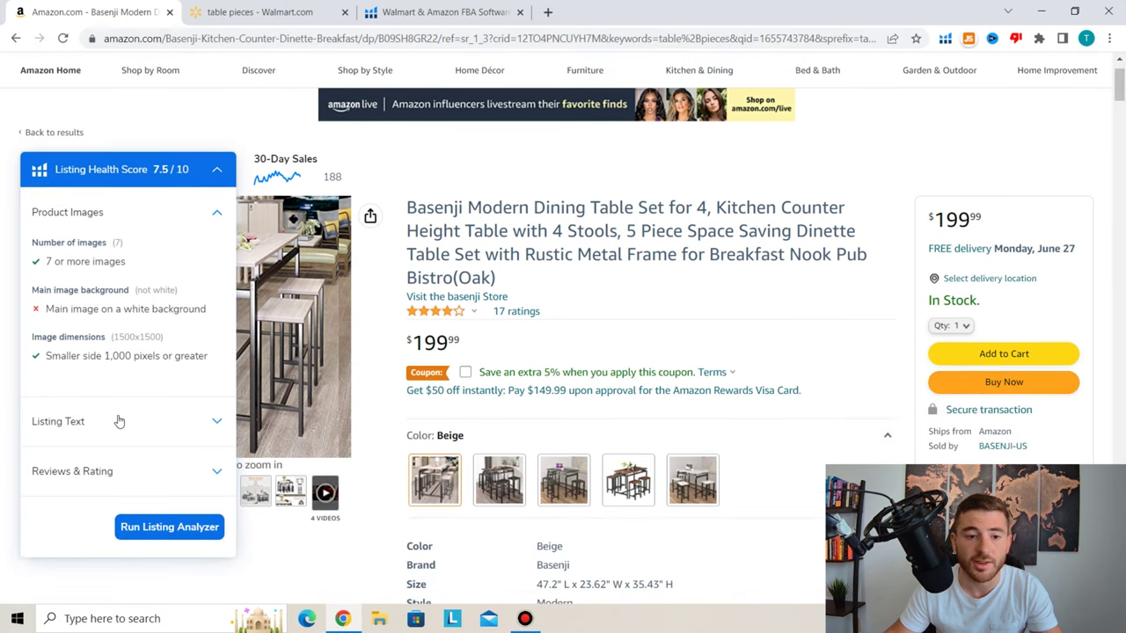
{"action": "left_click", "coordinate": [118, 422]}
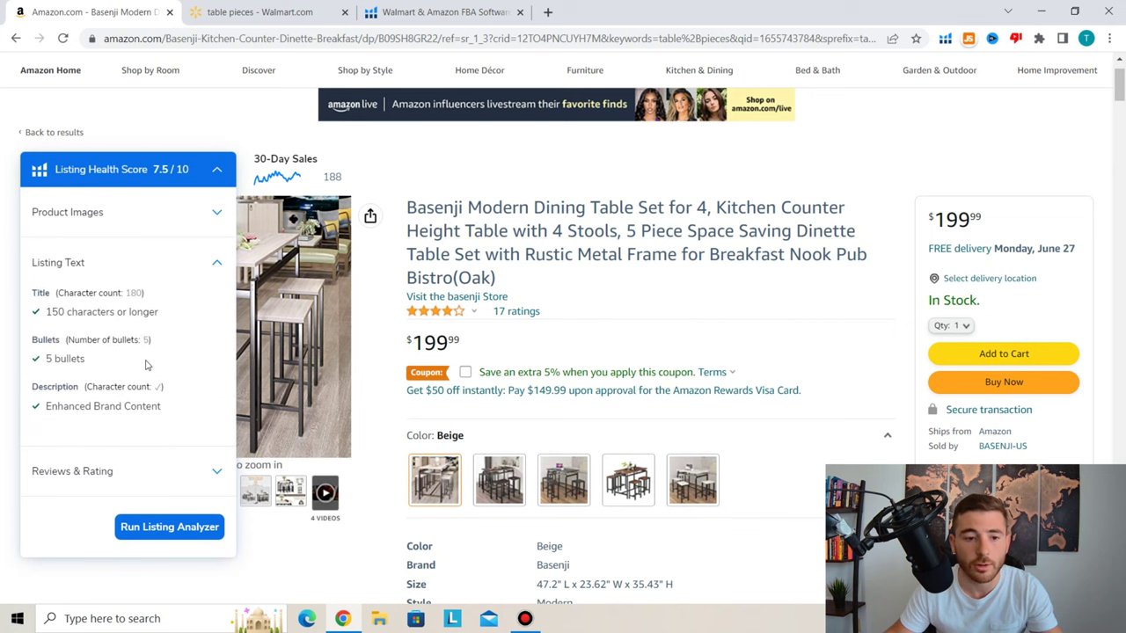
{"action": "scroll", "coordinate": [141, 317], "scroll_direction": "down", "scroll_amount": 1}
{"action": "left_click", "coordinate": [134, 399]}
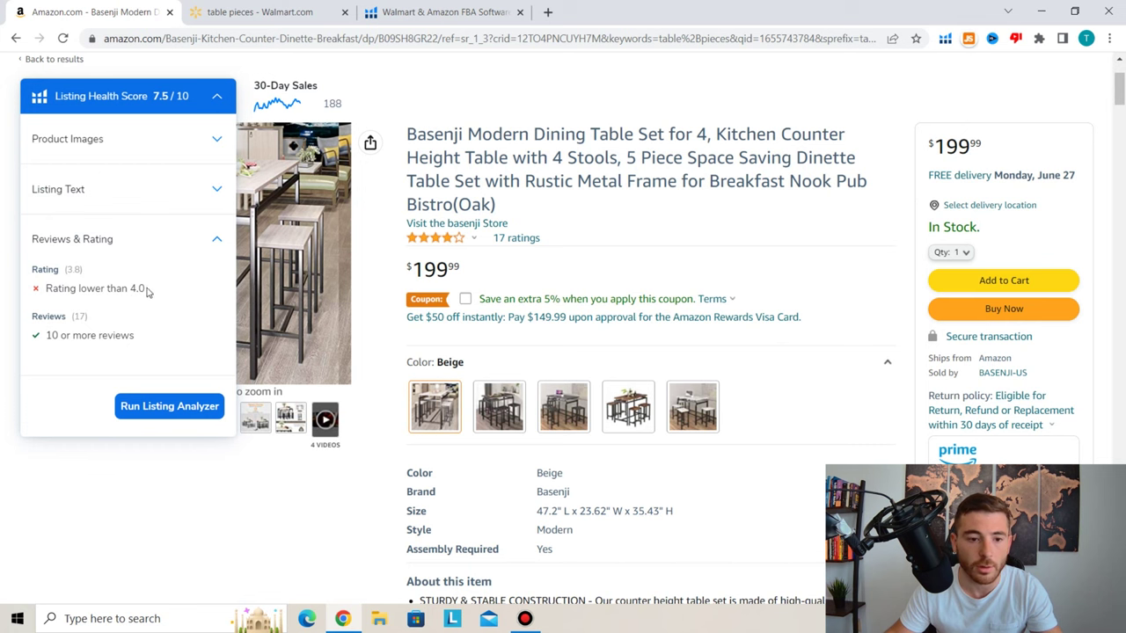
Show the All Time history in the Basenji listing's price and sales rank chart
{"action": "scroll", "coordinate": [342, 480], "scroll_direction": "down", "scroll_amount": 6}
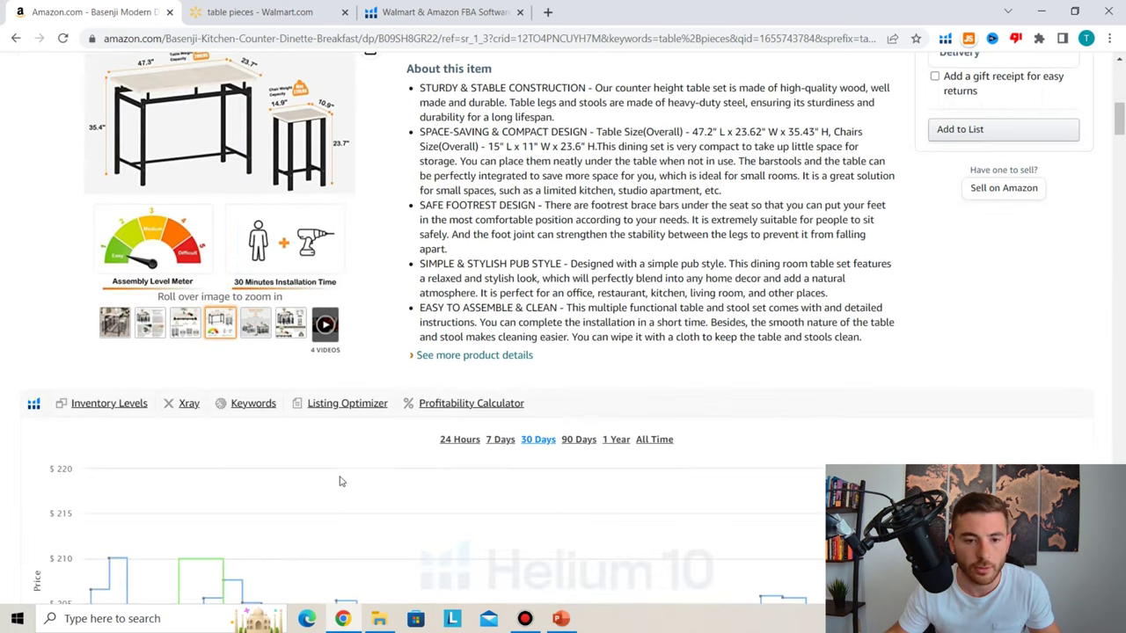
{"action": "scroll", "coordinate": [342, 481], "scroll_direction": "down", "scroll_amount": 4}
{"action": "scroll", "coordinate": [356, 378], "scroll_direction": "up", "scroll_amount": 1}
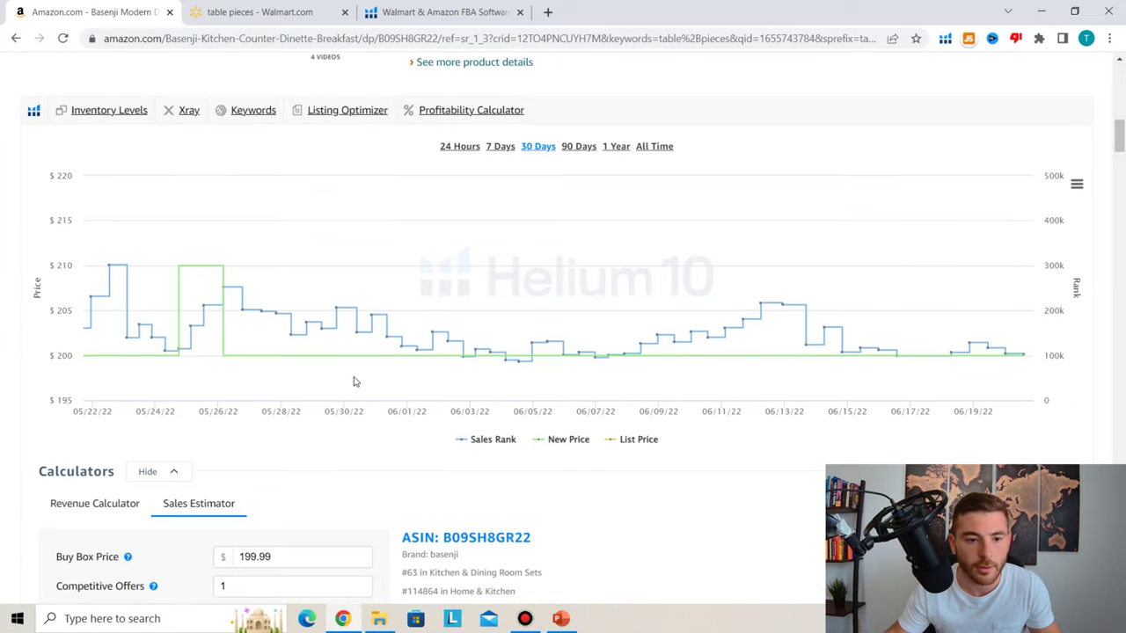
{"action": "left_click", "coordinate": [652, 152]}
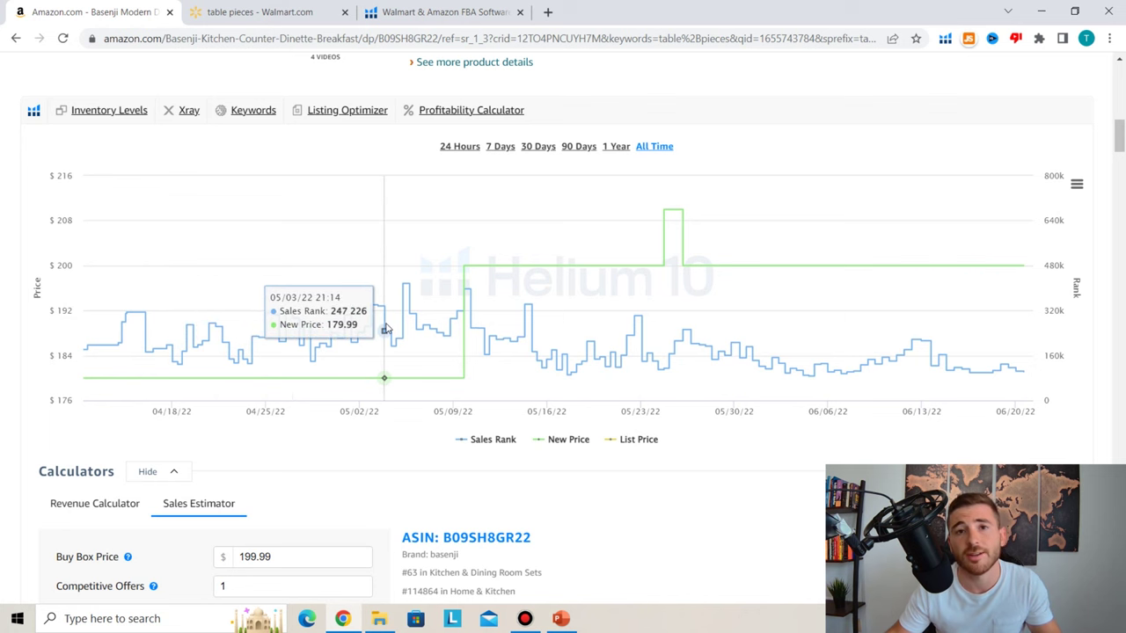
Run Xray Amazon Product Research again on the Basenji listing, check the sales and revenue of its variations, and close it
{"action": "scroll", "coordinate": [452, 307], "scroll_direction": "up", "scroll_amount": 3}
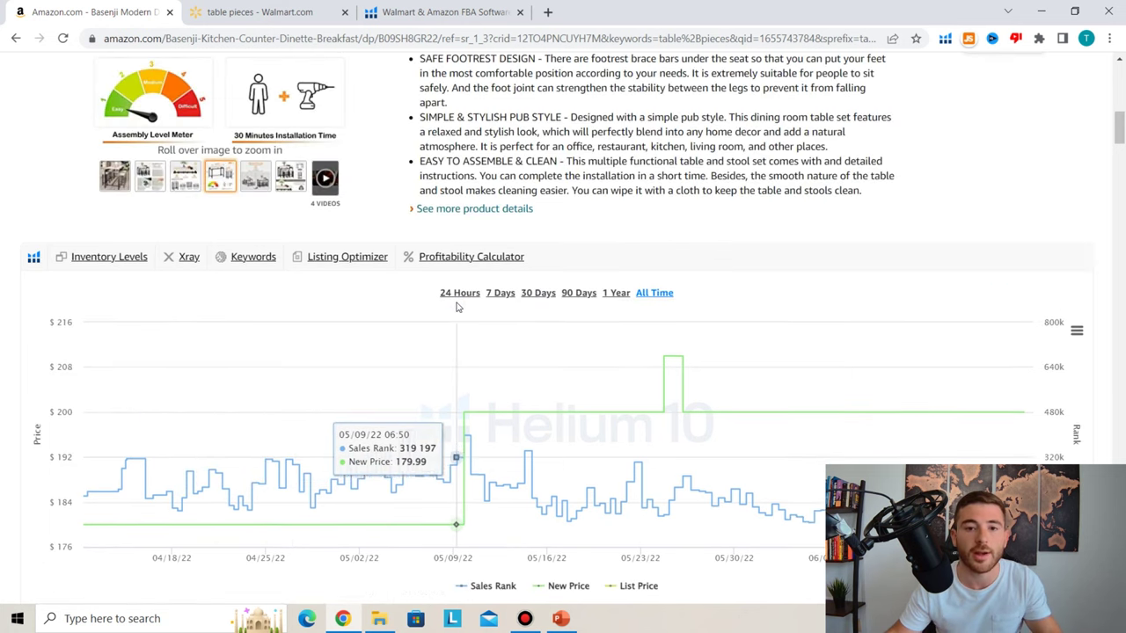
{"action": "scroll", "coordinate": [668, 238], "scroll_direction": "up", "scroll_amount": 6}
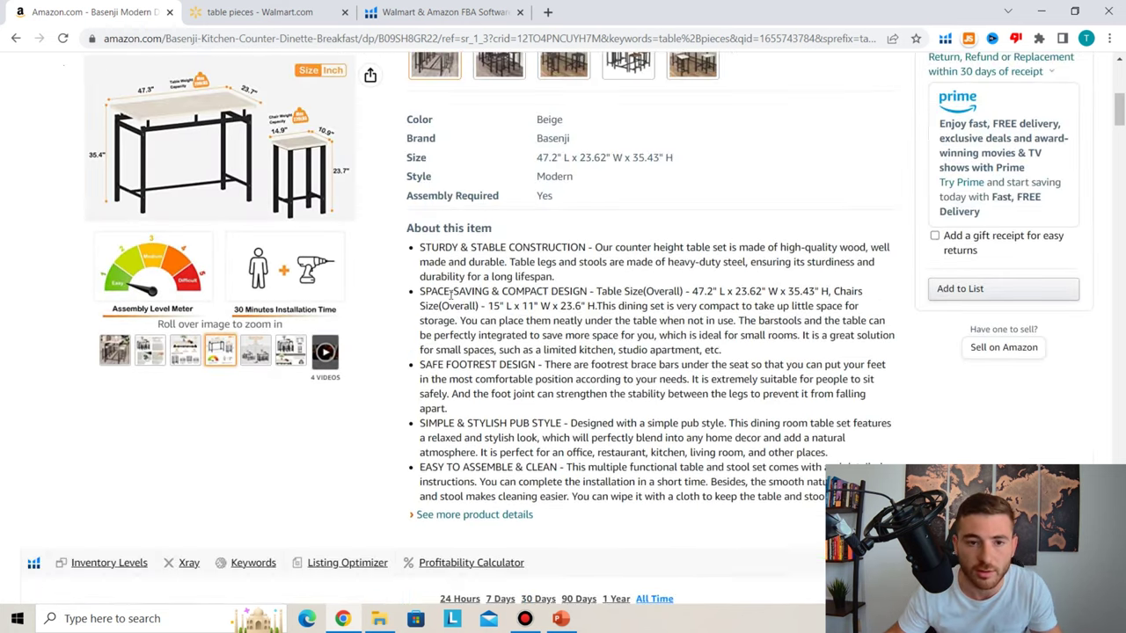
{"action": "scroll", "coordinate": [669, 237], "scroll_direction": "up", "scroll_amount": 1}
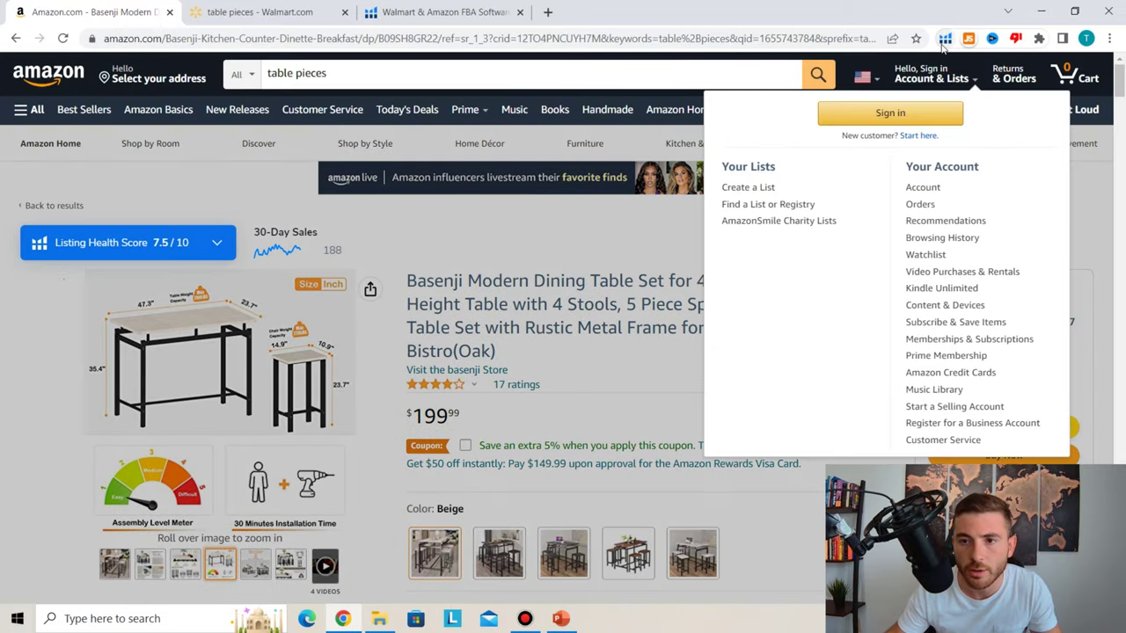
{"action": "left_click", "coordinate": [945, 38]}
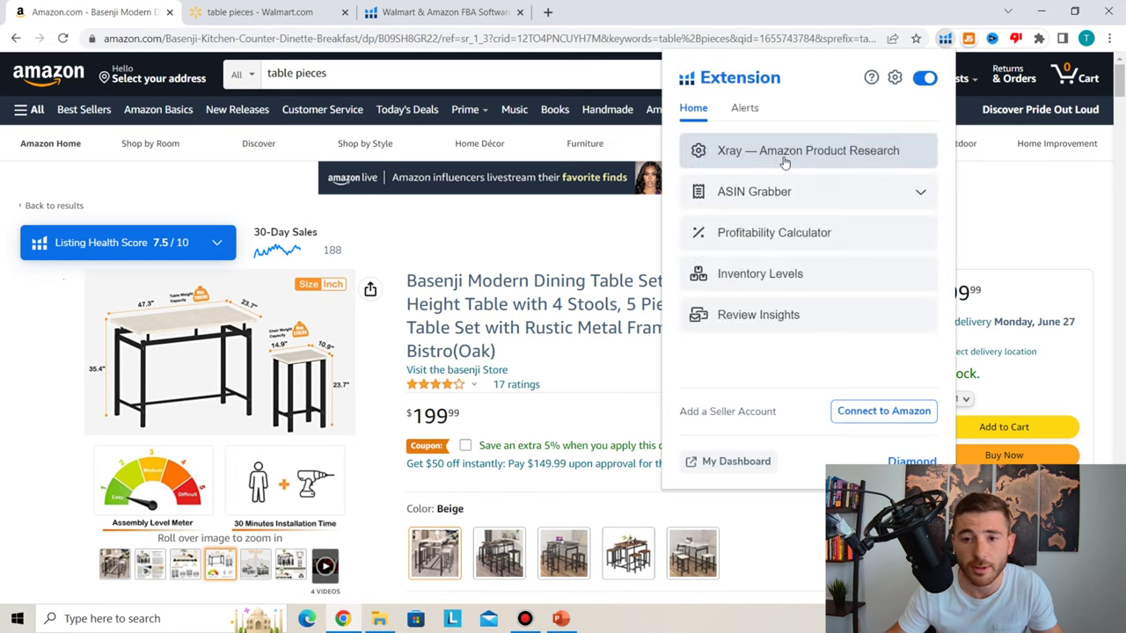
{"action": "left_click", "coordinate": [783, 162]}
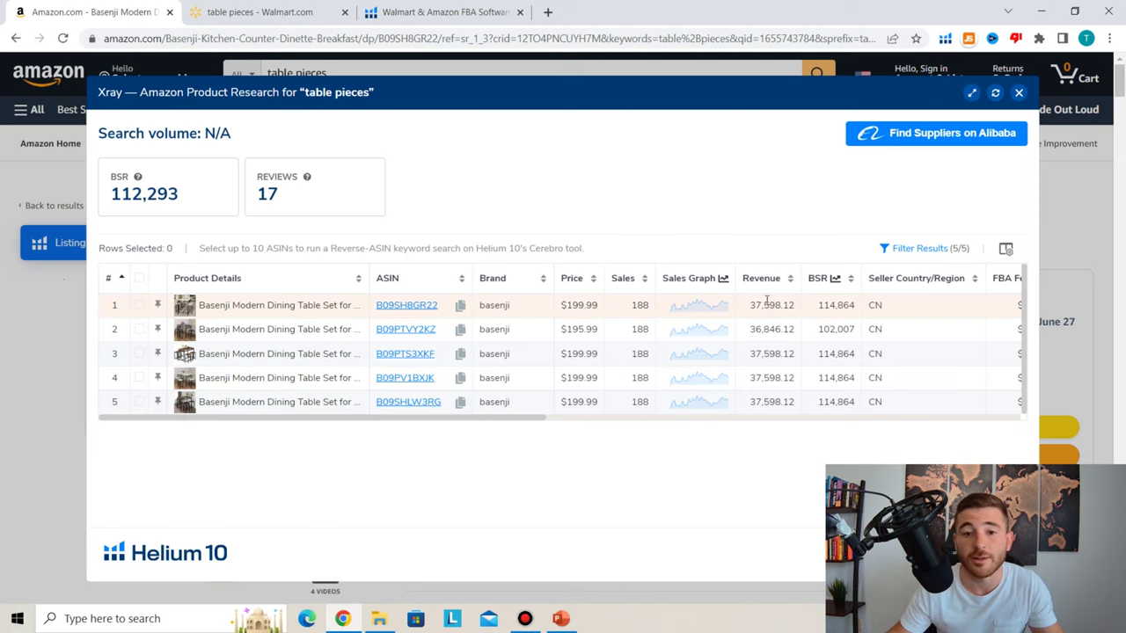
{"action": "key", "text": "Escape"}
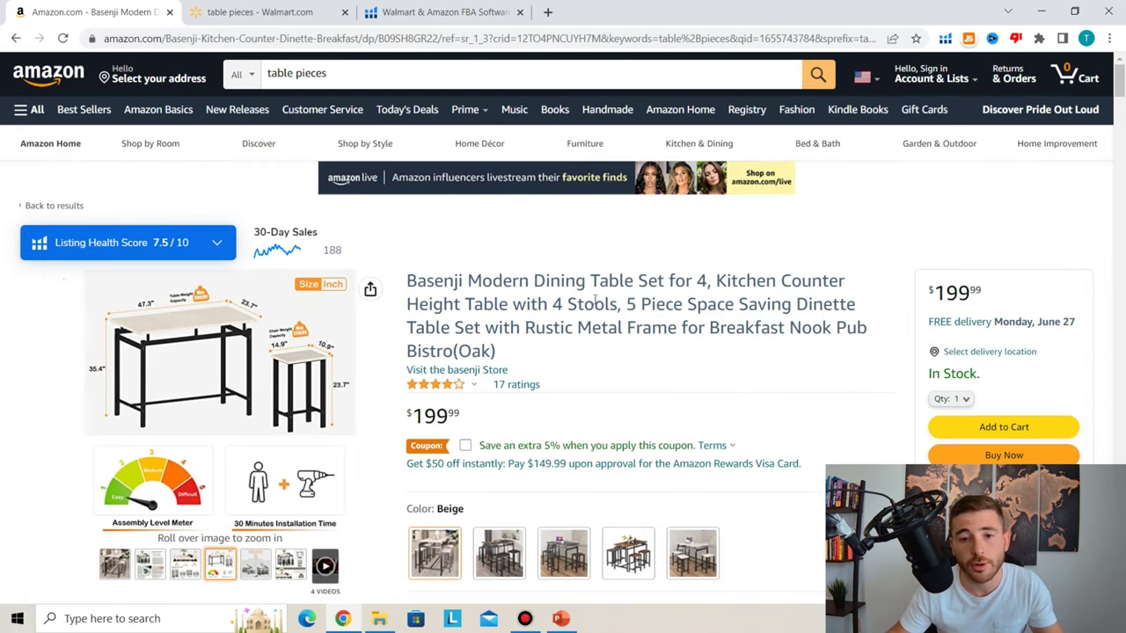
View the Basenji table set in the Black Staturio colour and then in the last colour option
{"action": "scroll", "coordinate": [595, 282], "scroll_direction": "down", "scroll_amount": 1}
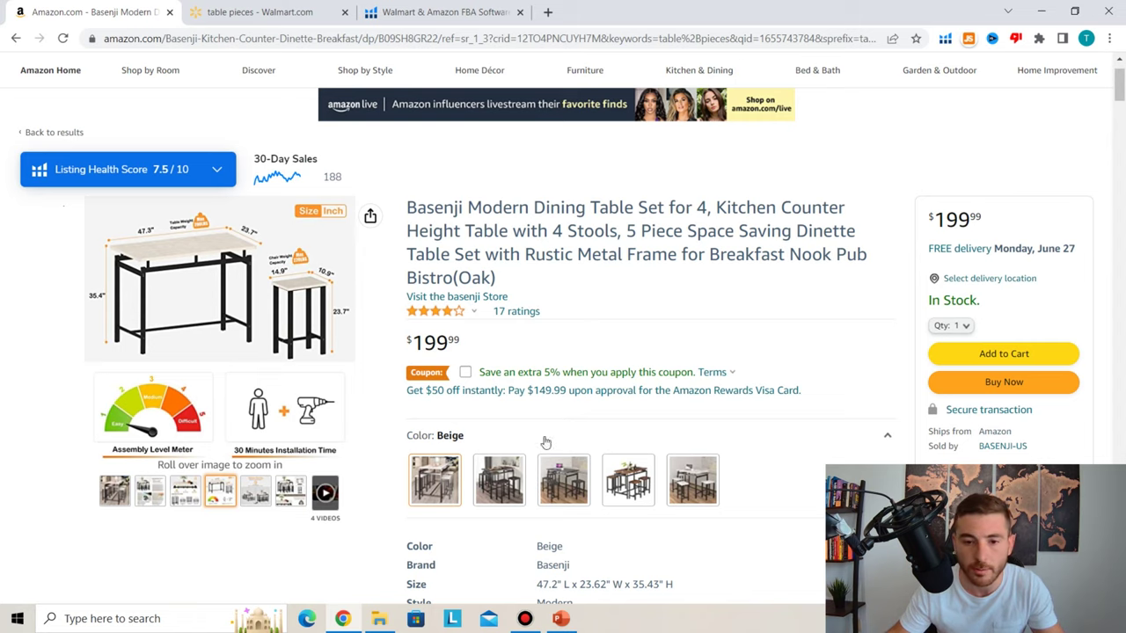
{"action": "left_click", "coordinate": [564, 479]}
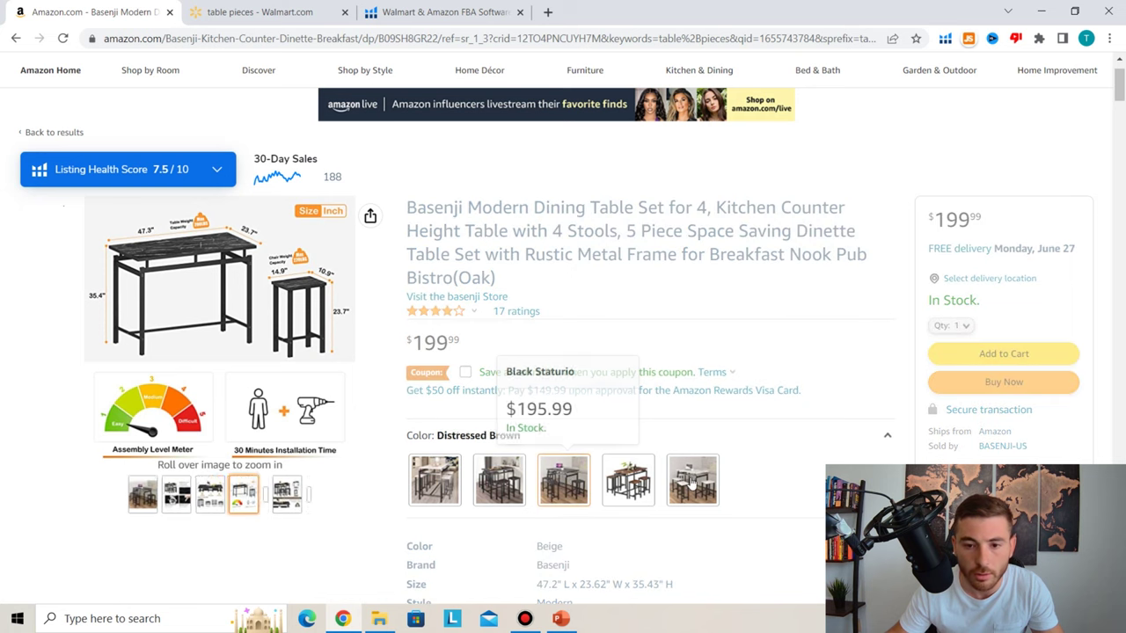
{"action": "left_click", "coordinate": [693, 482]}
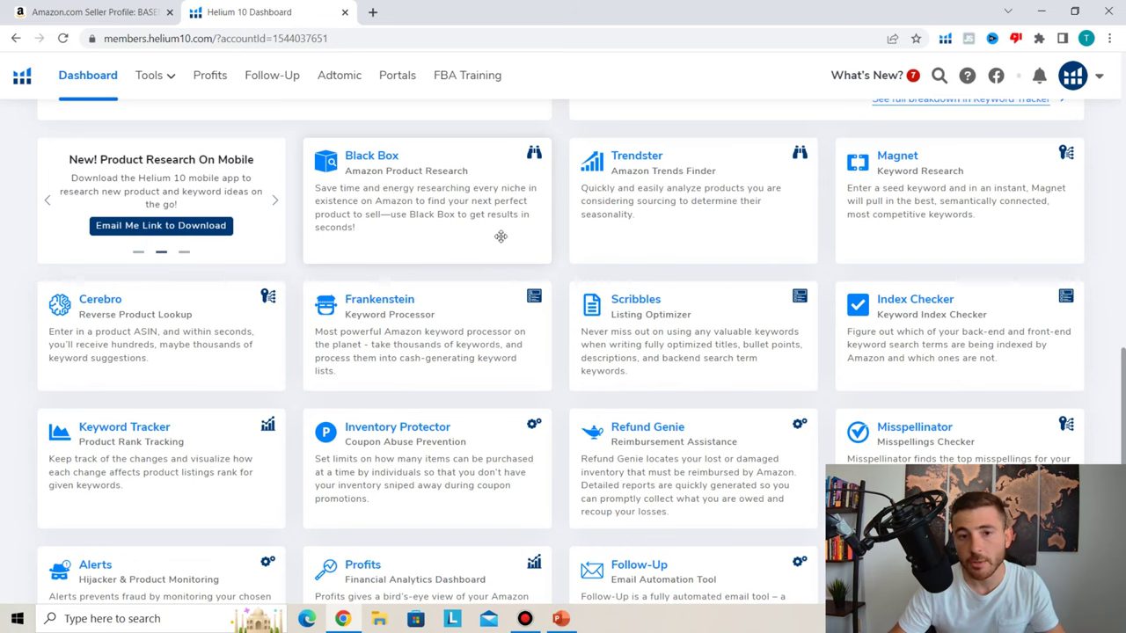
Open the Black Box product research tool from the dashboard in a new browser tab and switch to it
{"action": "scroll", "coordinate": [461, 290], "scroll_direction": "up", "scroll_amount": 10}
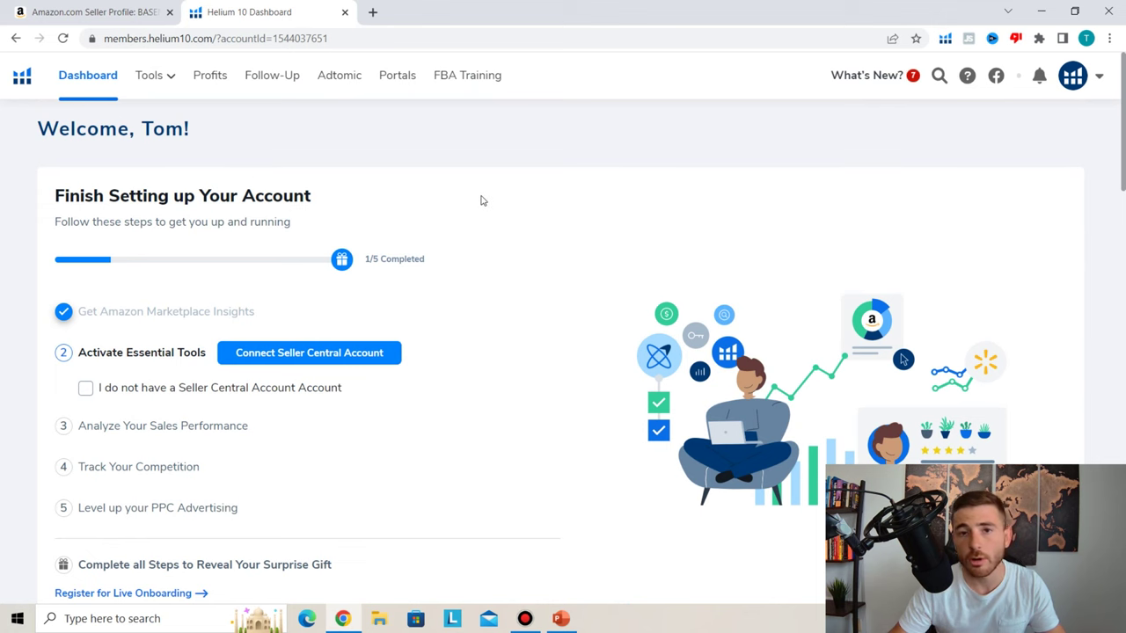
{"action": "scroll", "coordinate": [481, 200], "scroll_direction": "down", "scroll_amount": 10}
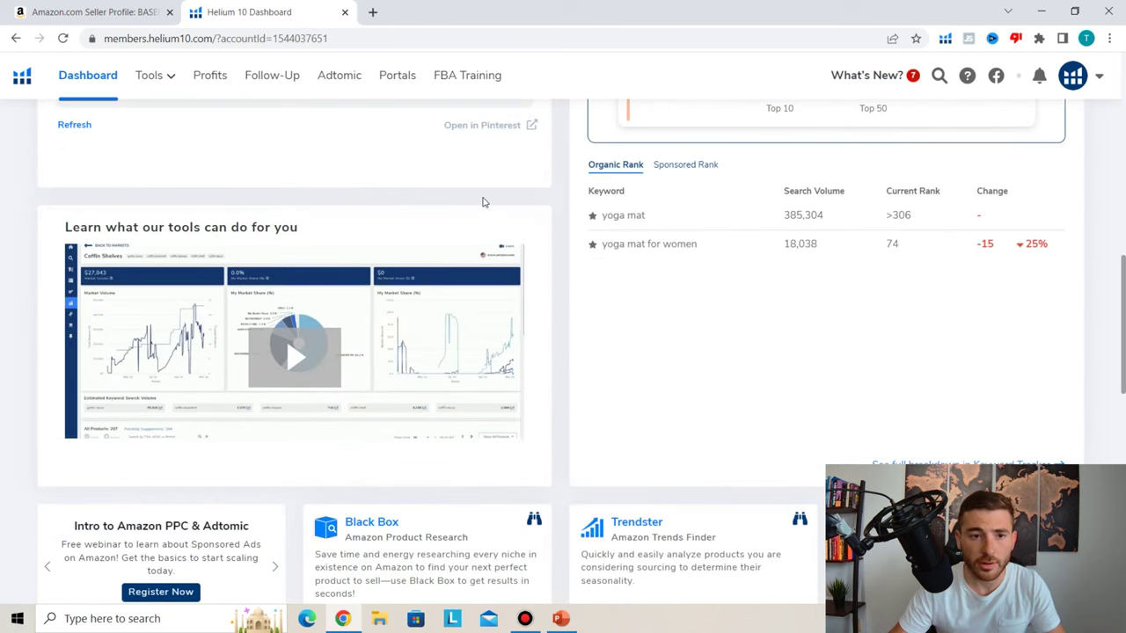
{"action": "scroll", "coordinate": [483, 204], "scroll_direction": "down", "scroll_amount": 2}
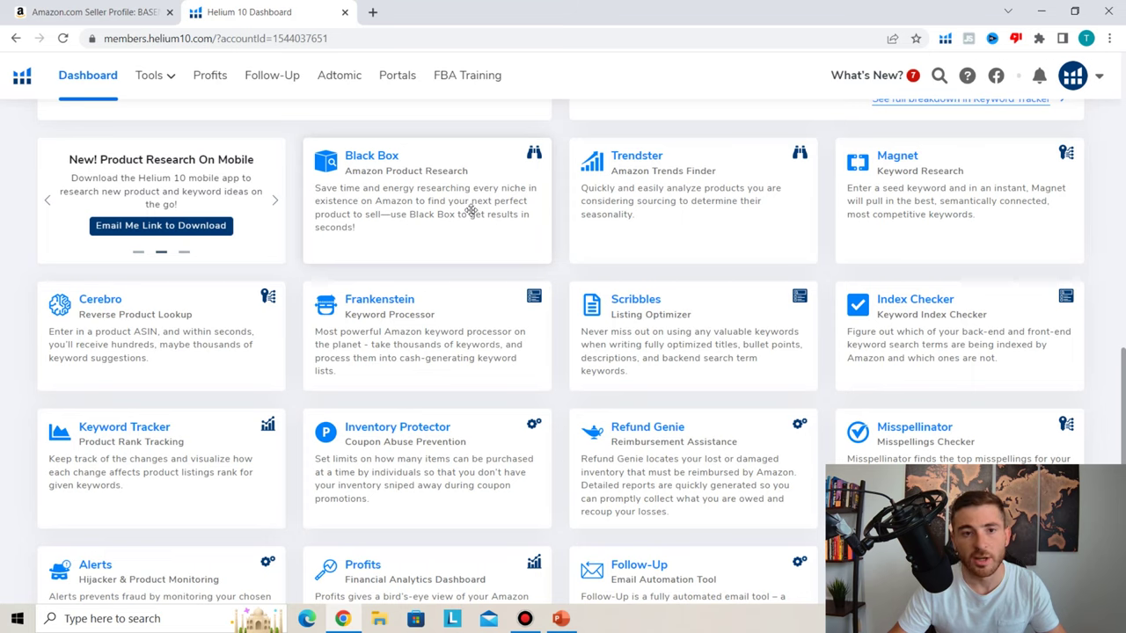
{"action": "right_click", "coordinate": [387, 157]}
{"action": "left_click", "coordinate": [406, 167]}
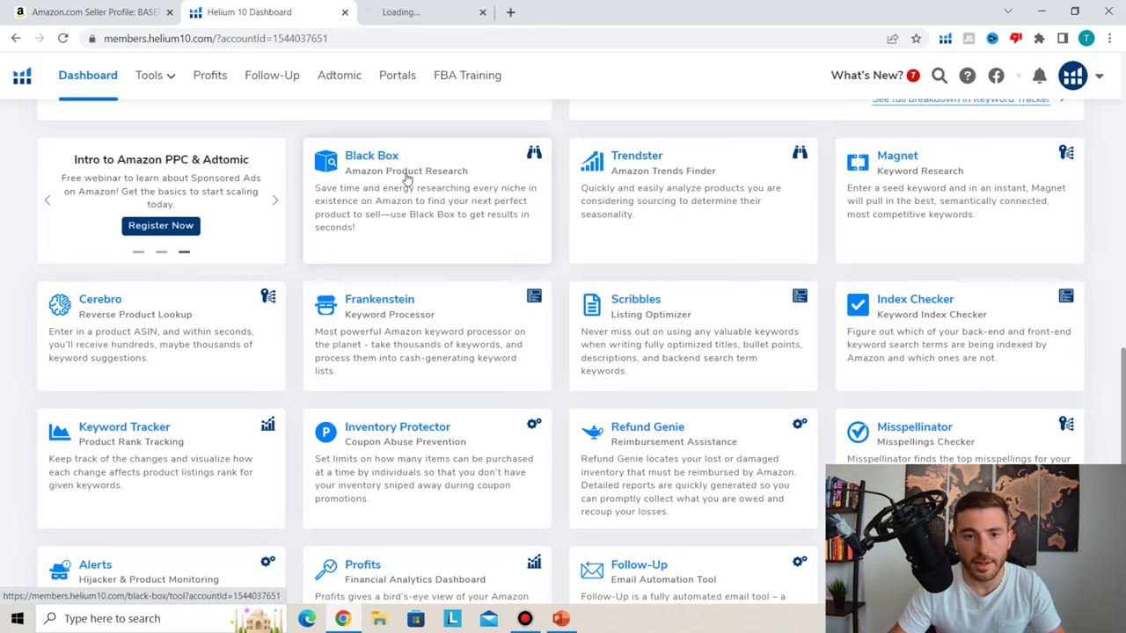
{"action": "left_click", "coordinate": [413, 14]}
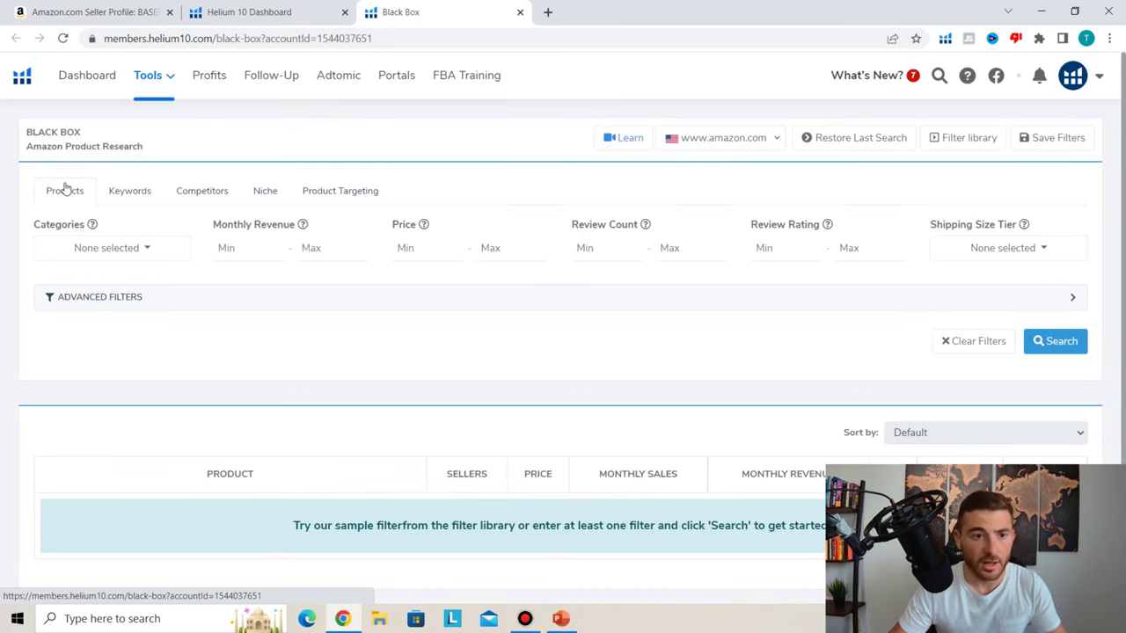
View Black Box's Keywords filters, return to the Products filters, and check the list of available Amazon marketplaces
{"action": "left_click", "coordinate": [112, 197]}
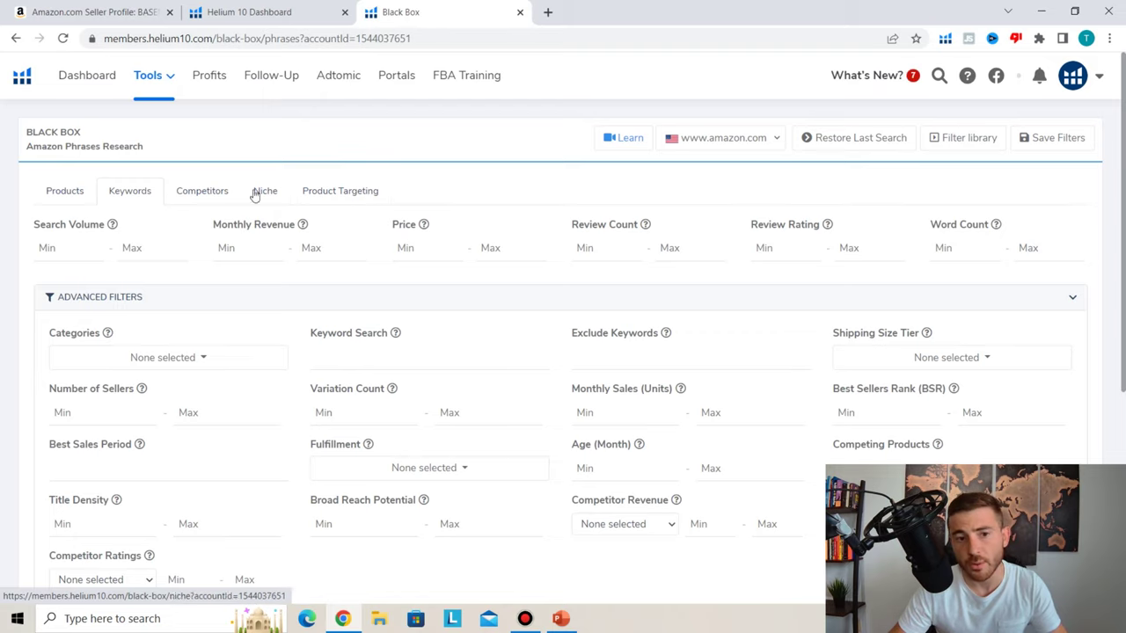
{"action": "left_click", "coordinate": [74, 195]}
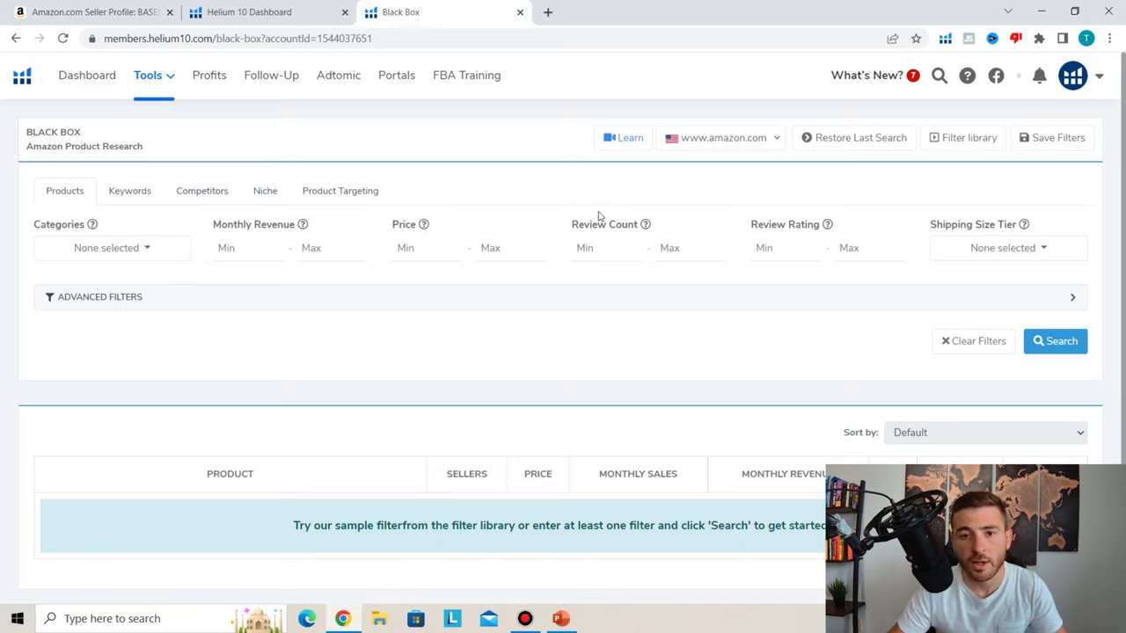
{"action": "left_click", "coordinate": [744, 140]}
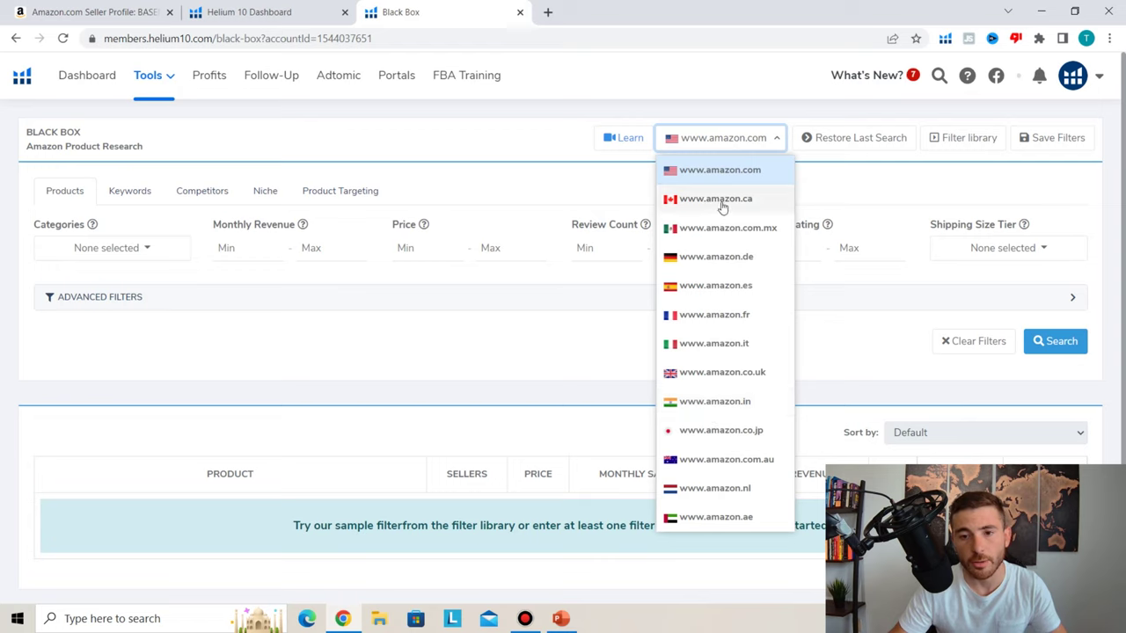
{"action": "left_click", "coordinate": [520, 126]}
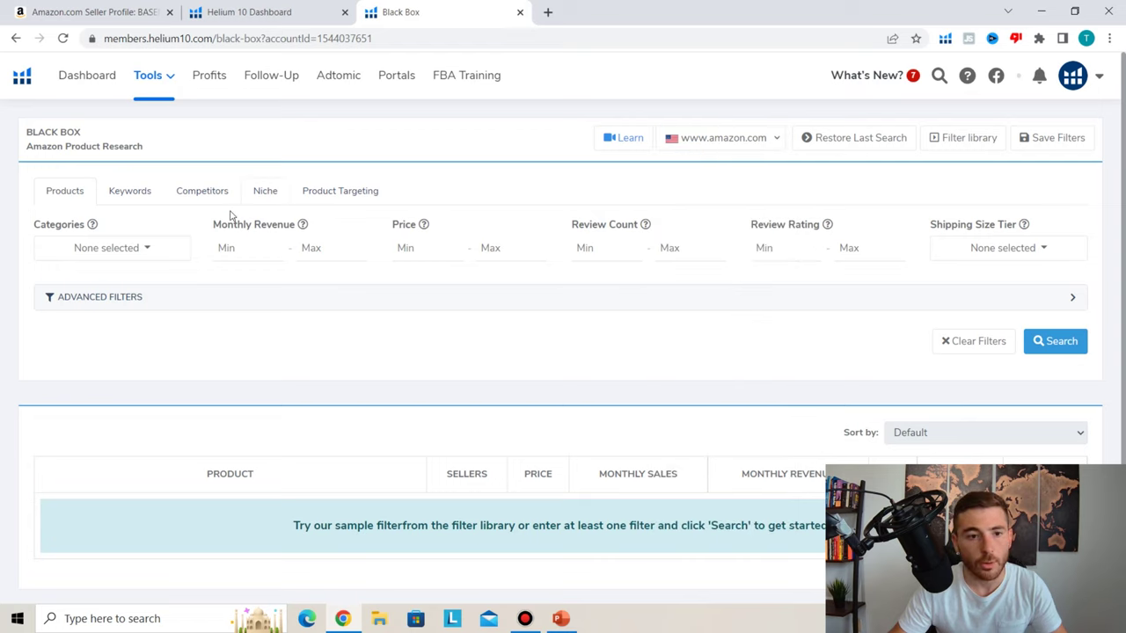
Add Arts, Crafts & Sewing, Automotive, Baby, Beauty & Personal Care, and Camera & Photo Products to the category filter
{"action": "left_click", "coordinate": [131, 252]}
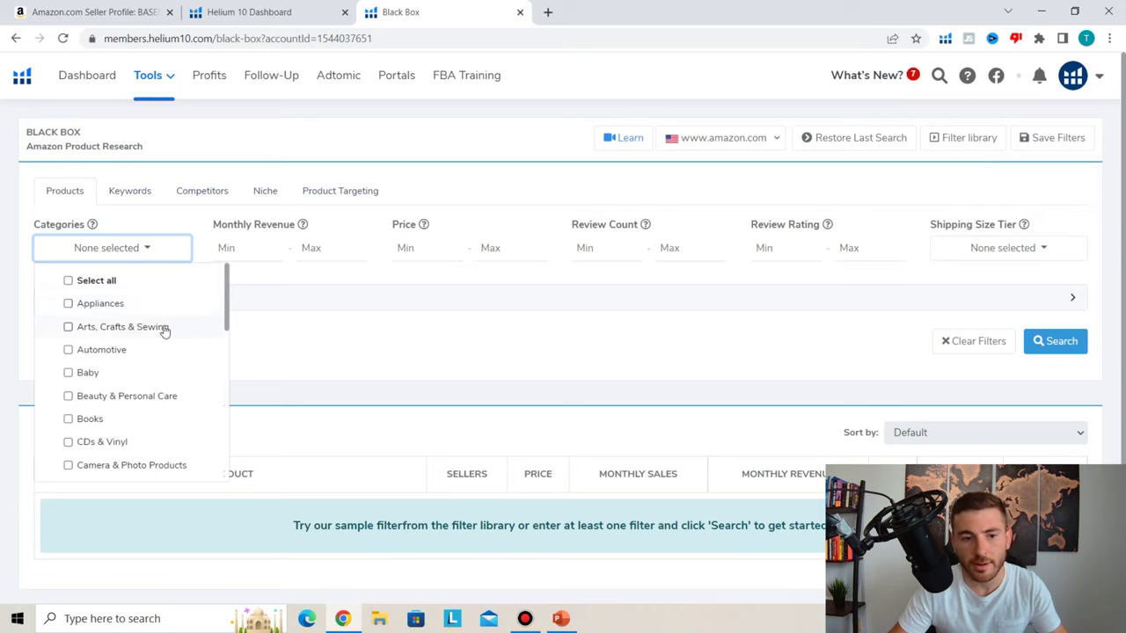
{"action": "left_click", "coordinate": [68, 327]}
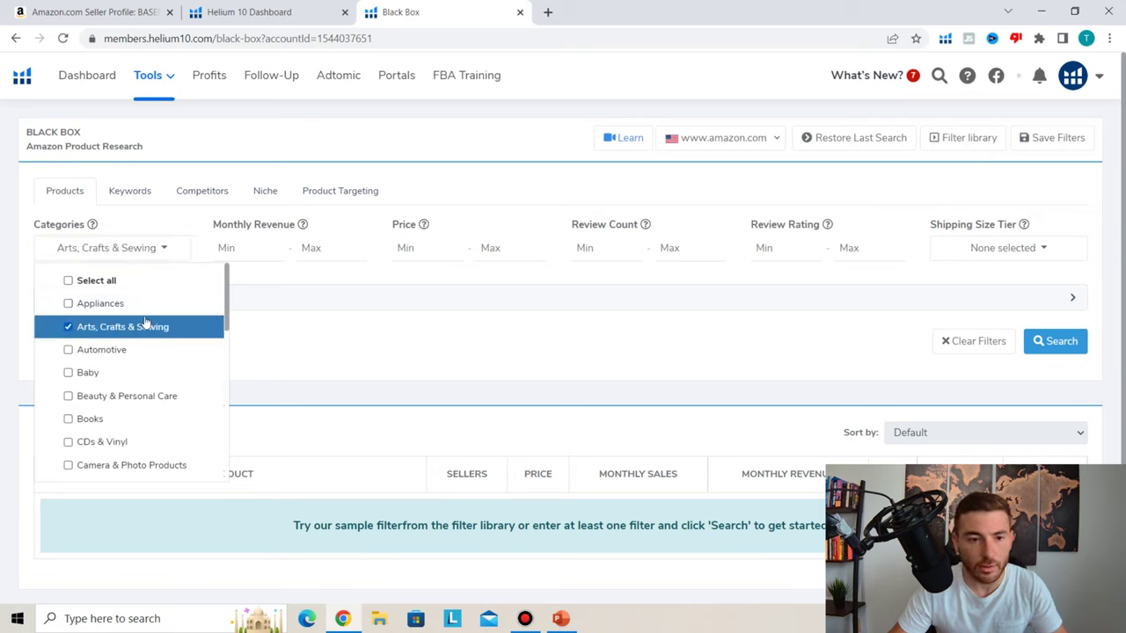
{"action": "left_click", "coordinate": [70, 351]}
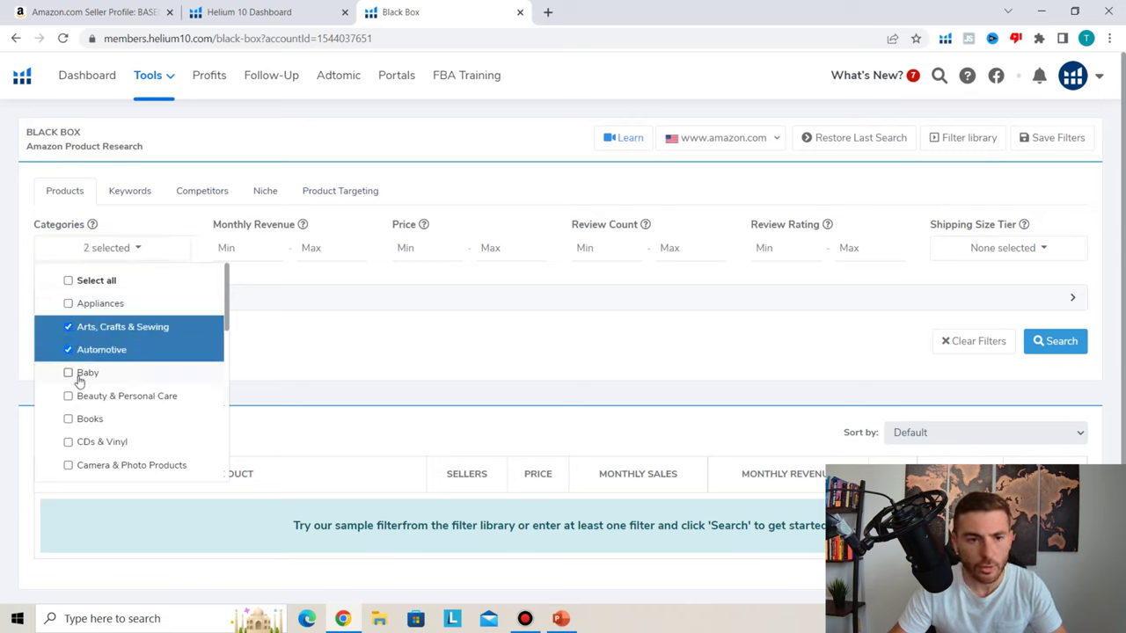
{"action": "left_click", "coordinate": [68, 373]}
{"action": "left_click", "coordinate": [67, 396]}
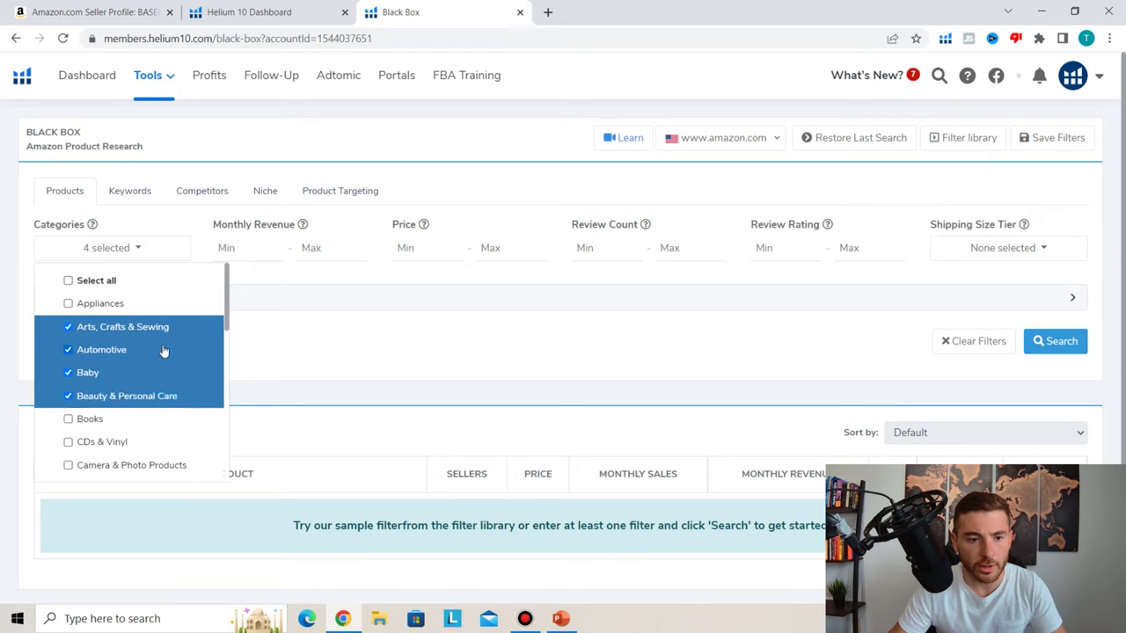
{"action": "scroll", "coordinate": [164, 349], "scroll_direction": "down", "scroll_amount": 3}
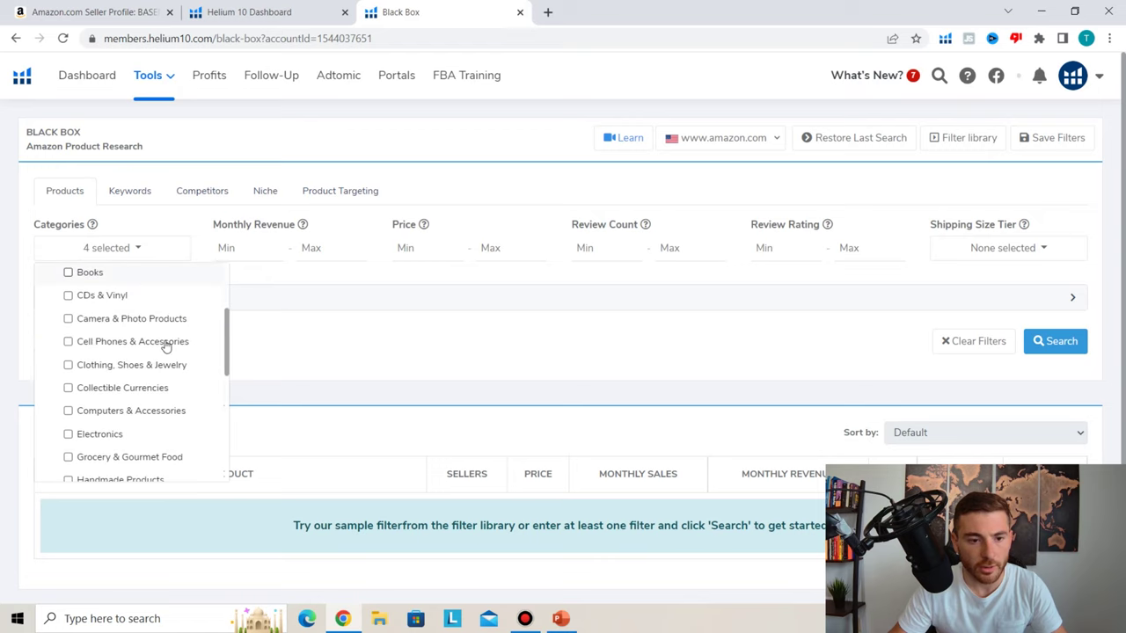
{"action": "left_click", "coordinate": [67, 325]}
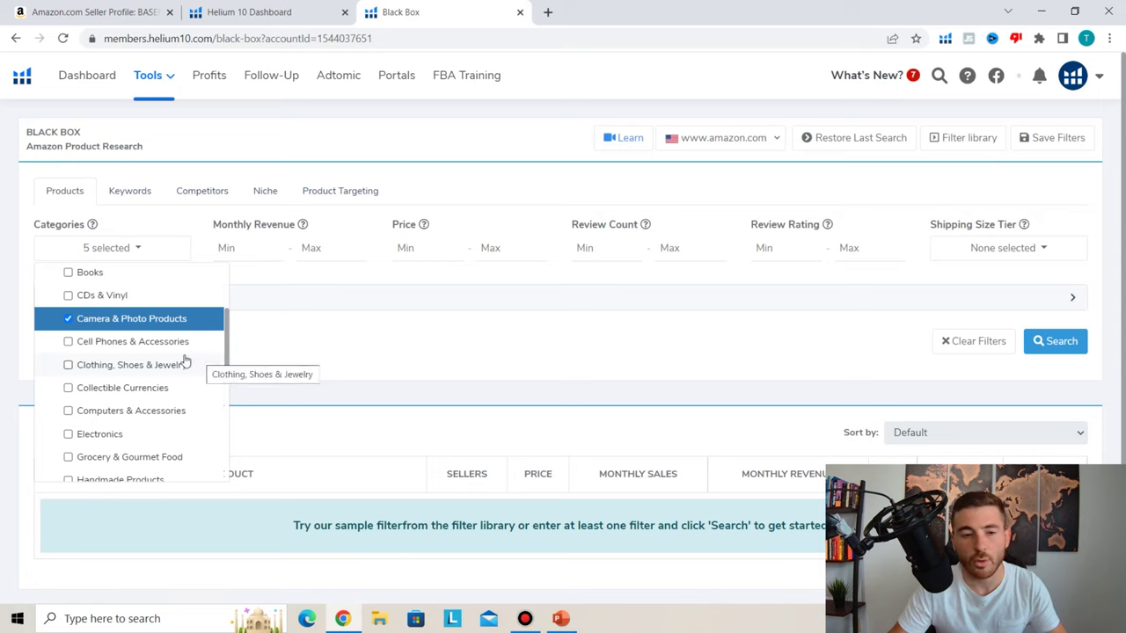
Add Electronics, Health & Household, Home & Kitchen, Industrial & Scientific, and Kitchen & Dining to the category filter
{"action": "left_click", "coordinate": [71, 433]}
{"action": "scroll", "coordinate": [114, 410], "scroll_direction": "down", "scroll_amount": 1}
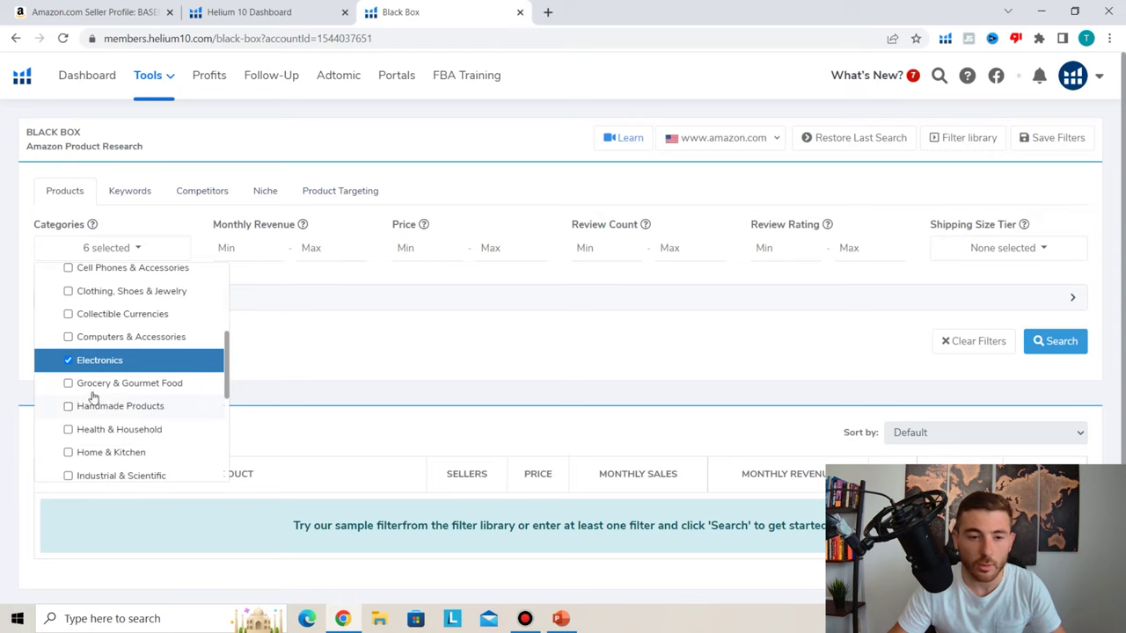
{"action": "left_click", "coordinate": [70, 431]}
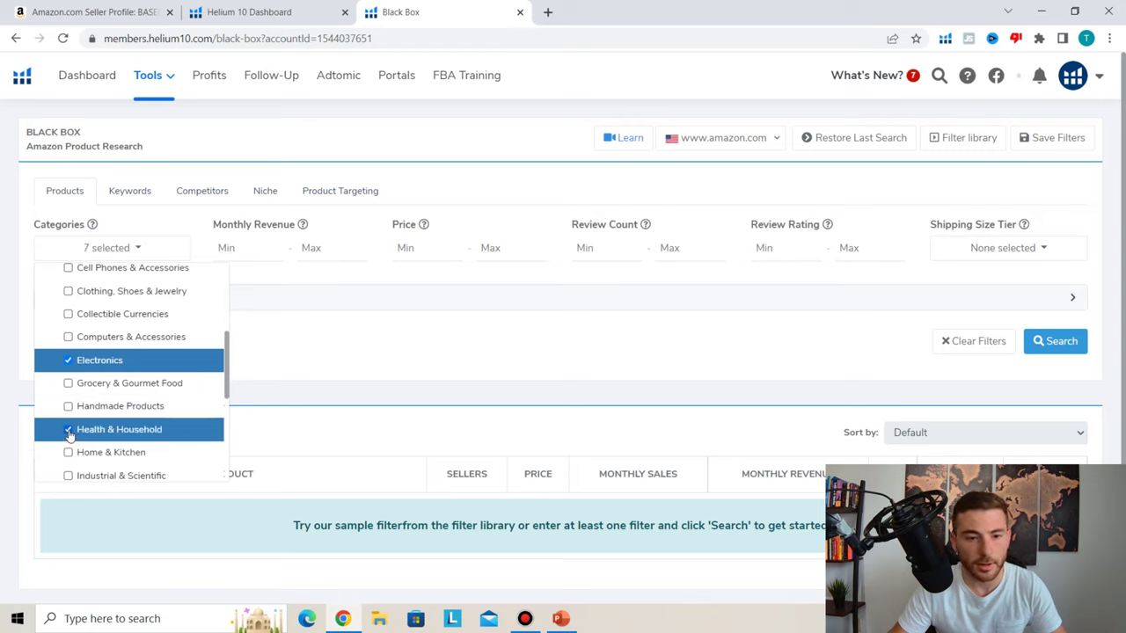
{"action": "right_click", "coordinate": [69, 447]}
{"action": "key", "text": "Escape"}
{"action": "left_click", "coordinate": [68, 453]}
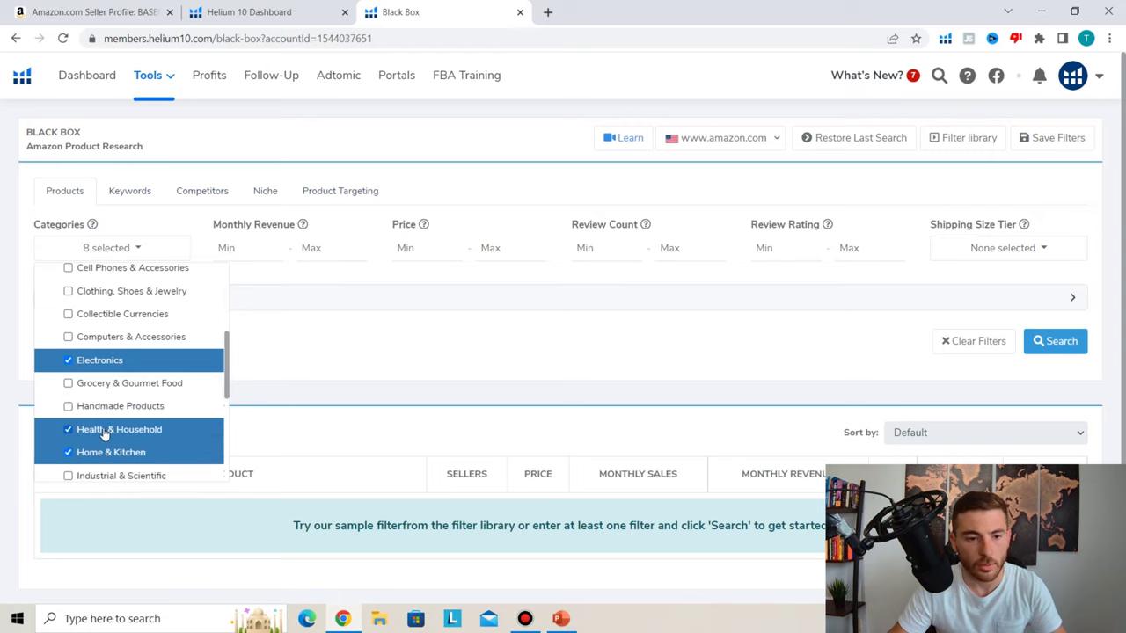
{"action": "scroll", "coordinate": [88, 414], "scroll_direction": "down", "scroll_amount": 2}
{"action": "left_click", "coordinate": [69, 329]}
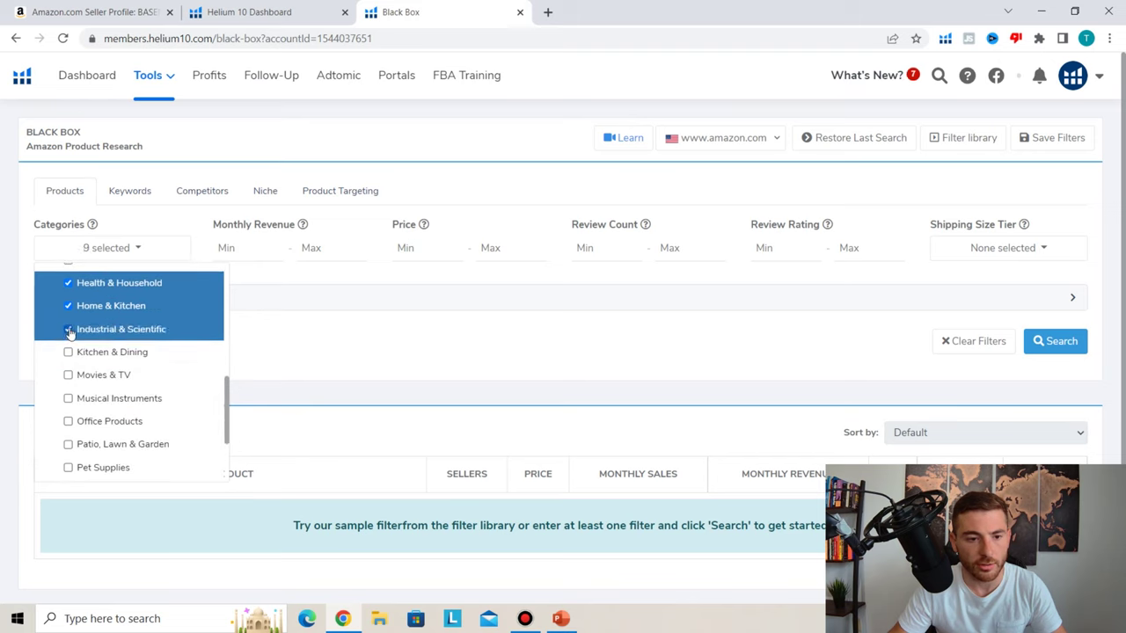
{"action": "left_click", "coordinate": [68, 354]}
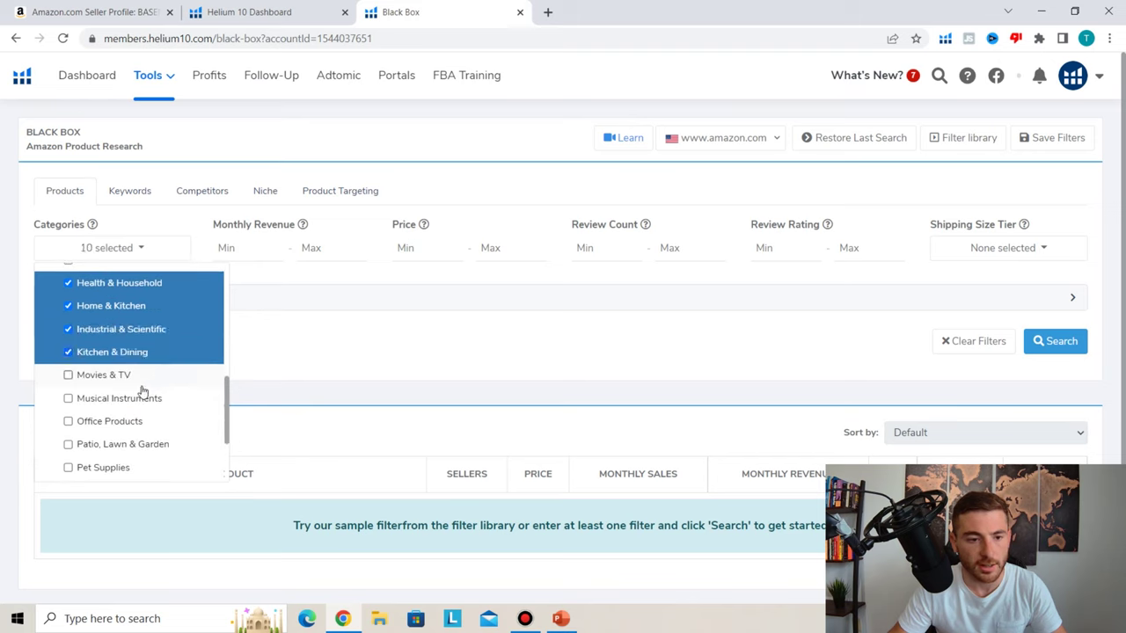
Add Office Products, Patio, Lawn & Garden, Pet Supplies, Sports & Outdoors, Tools & Home Improvement, and Toys & Games to the category filter
{"action": "scroll", "coordinate": [136, 388], "scroll_direction": "down", "scroll_amount": 2}
{"action": "left_click", "coordinate": [68, 352]}
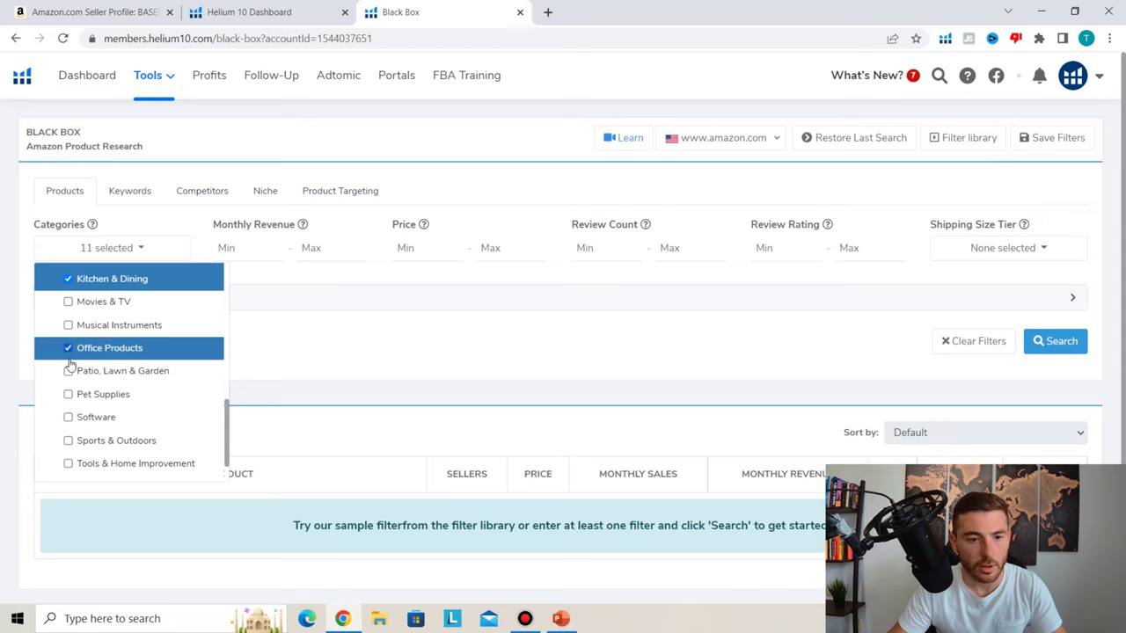
{"action": "left_click", "coordinate": [70, 373]}
{"action": "left_click", "coordinate": [69, 394]}
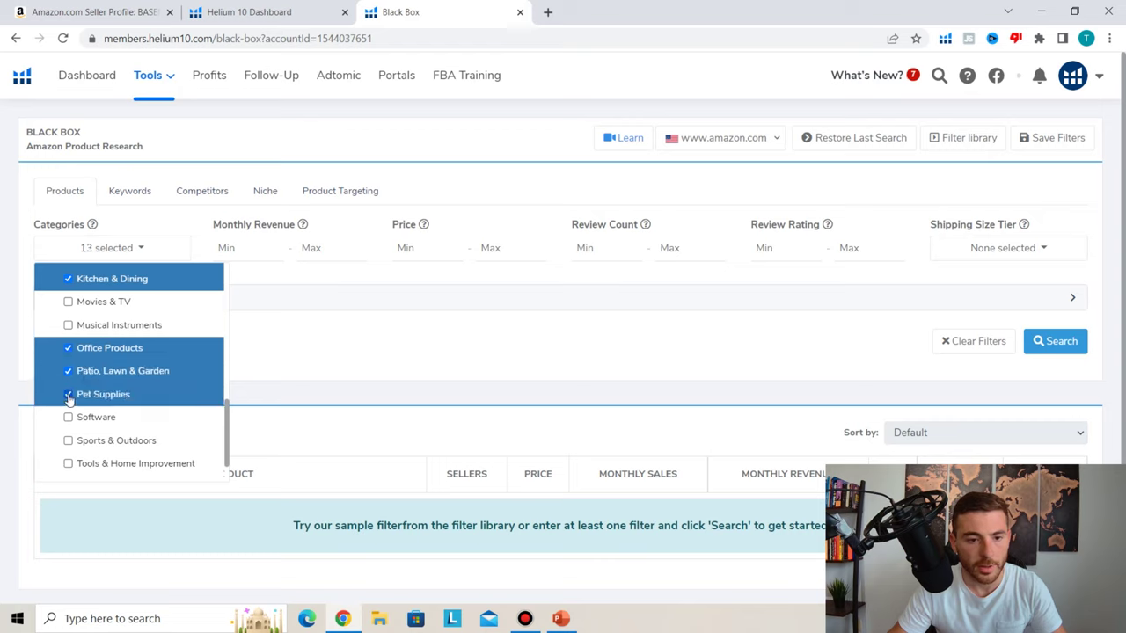
{"action": "scroll", "coordinate": [70, 394], "scroll_direction": "down", "scroll_amount": 1}
{"action": "left_click", "coordinate": [69, 396]}
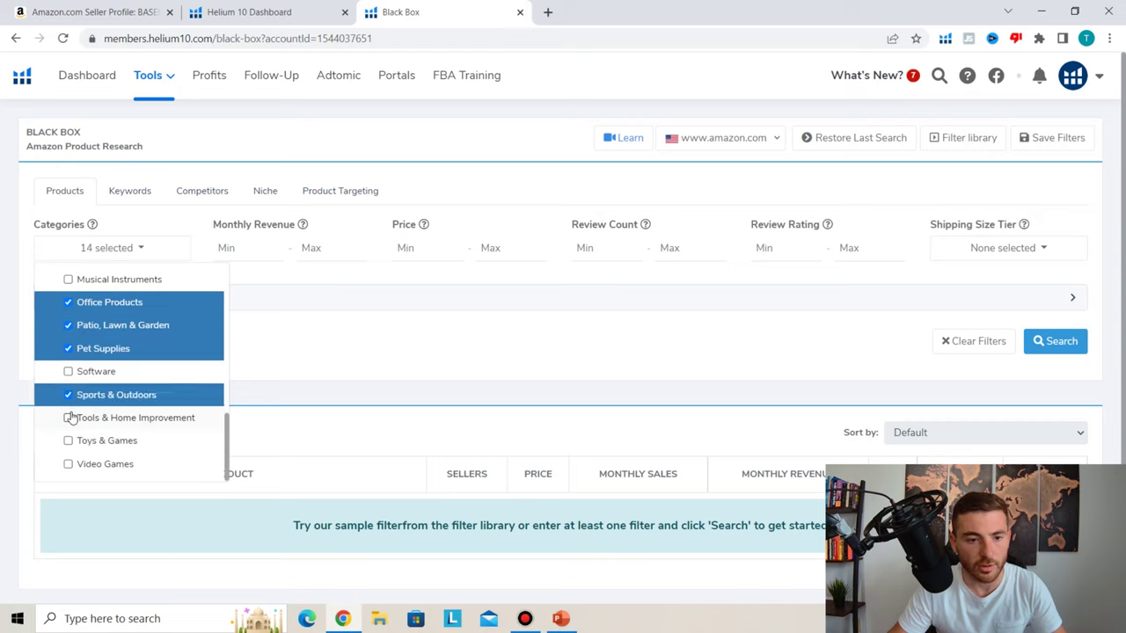
{"action": "left_click", "coordinate": [69, 418]}
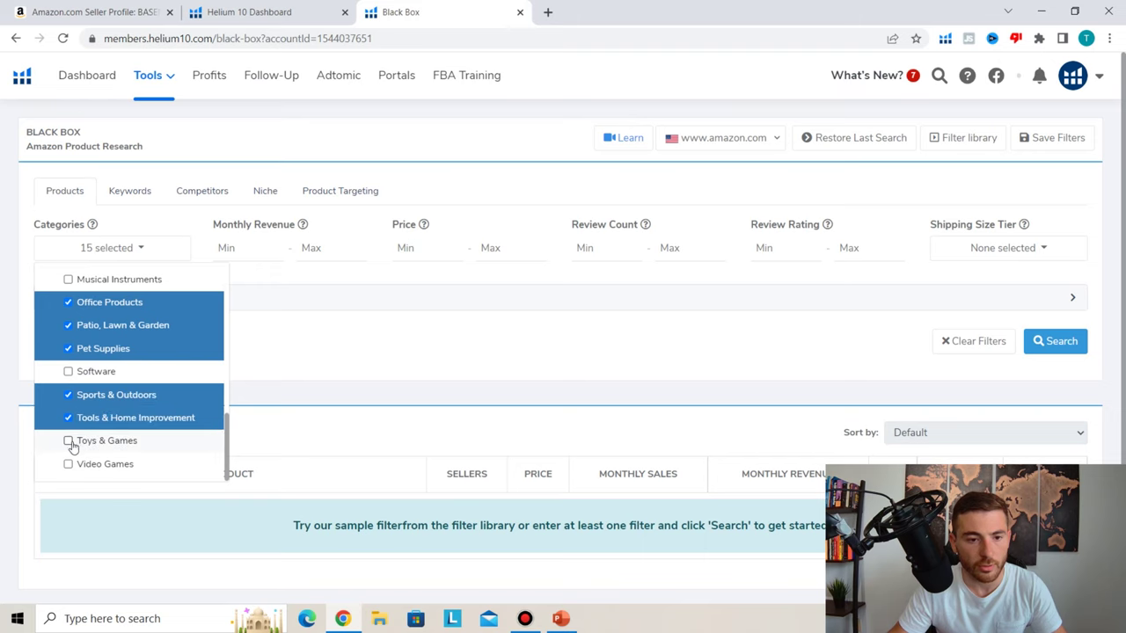
{"action": "left_click", "coordinate": [69, 441]}
{"action": "scroll", "coordinate": [176, 407], "scroll_direction": "down", "scroll_amount": 1}
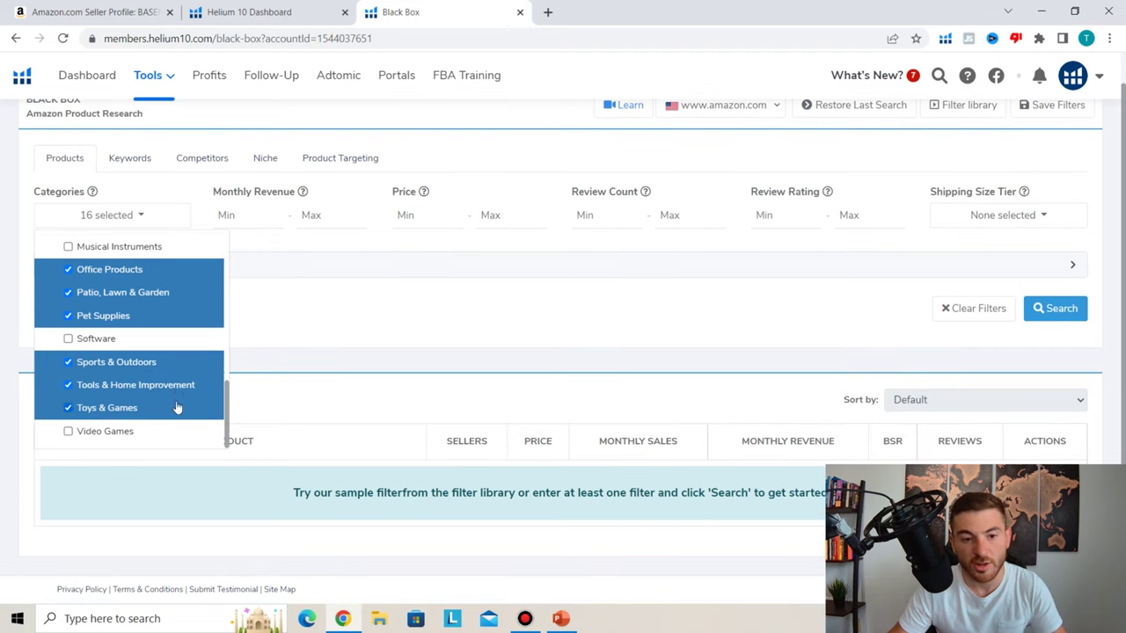
{"action": "left_click", "coordinate": [275, 315]}
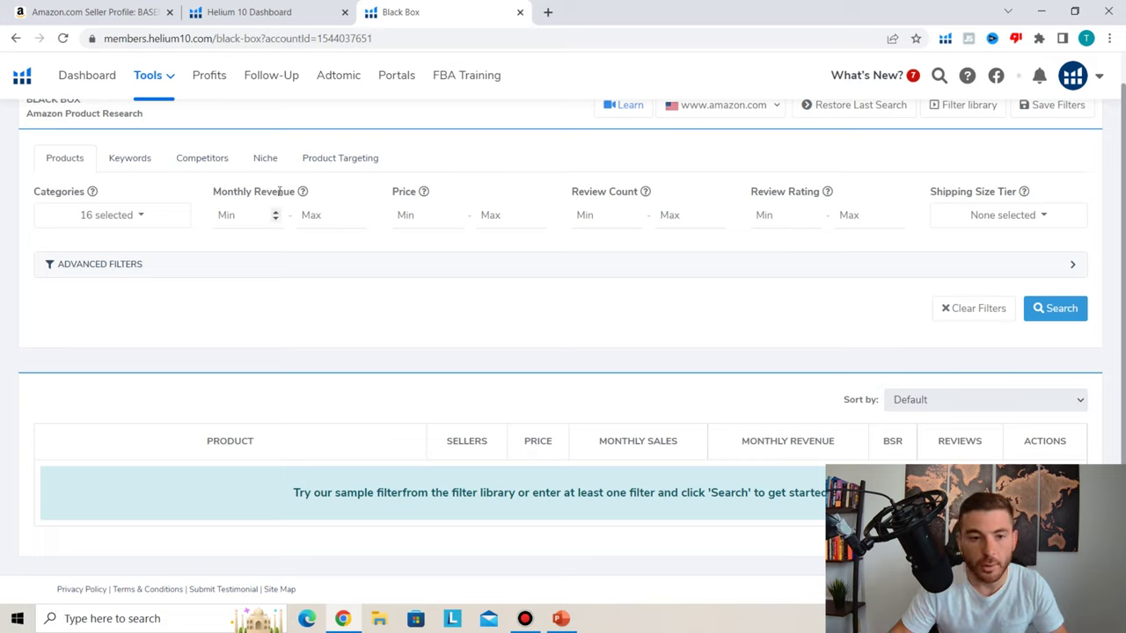
Set the monthly revenue filter to a minimum of 5500 and a maximum of 12500
{"action": "type", "text": "555"}
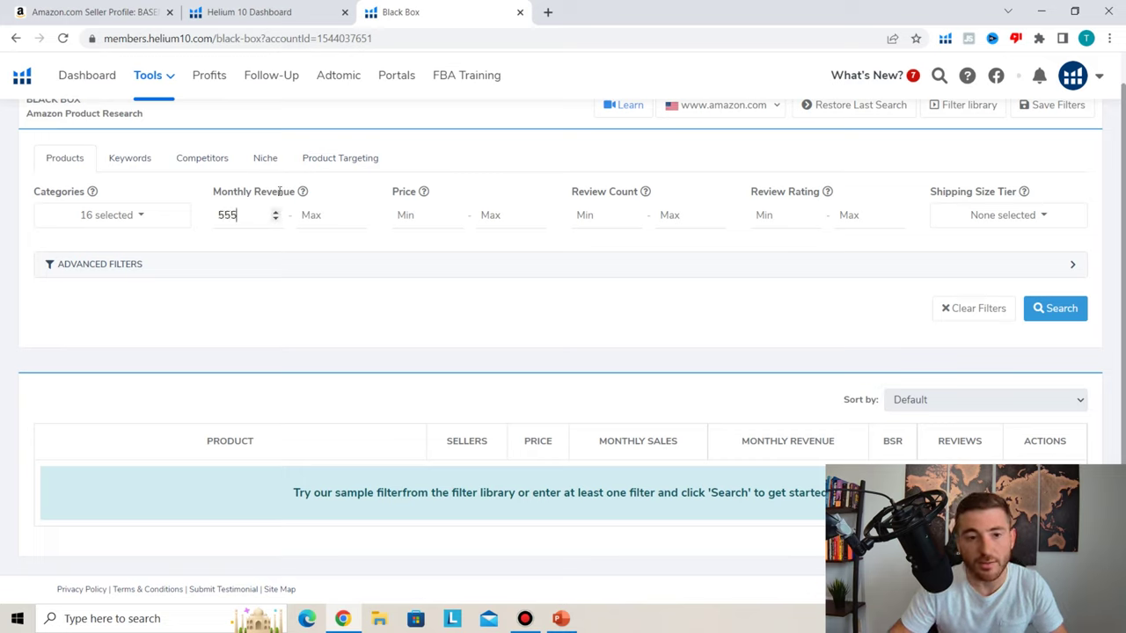
{"action": "key", "text": "BackSpace"}
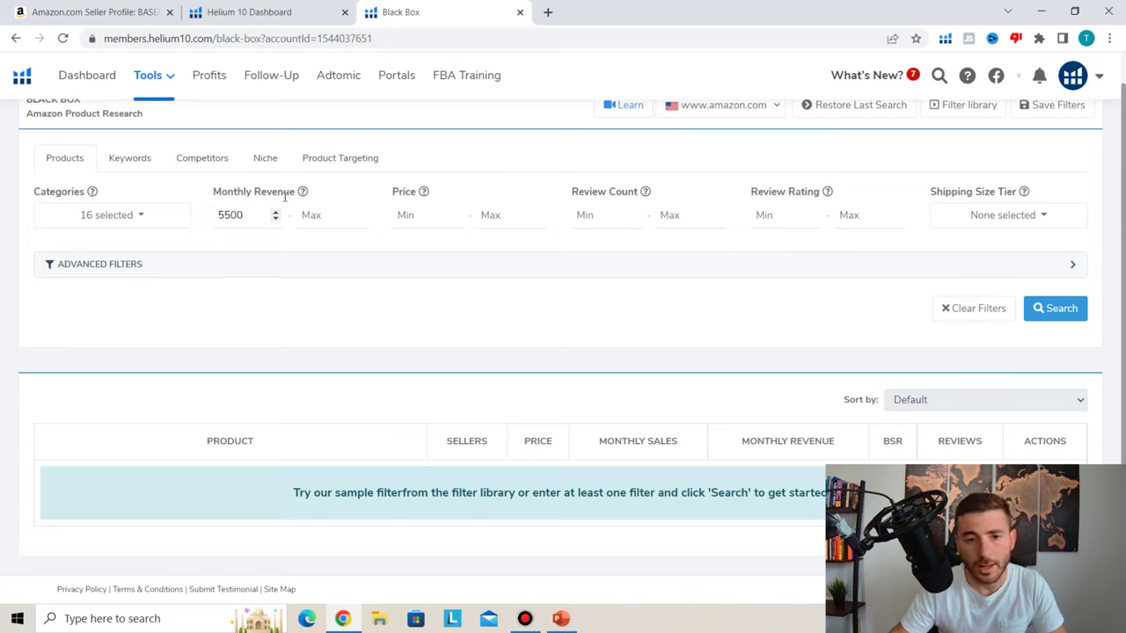
{"action": "left_click", "coordinate": [322, 215]}
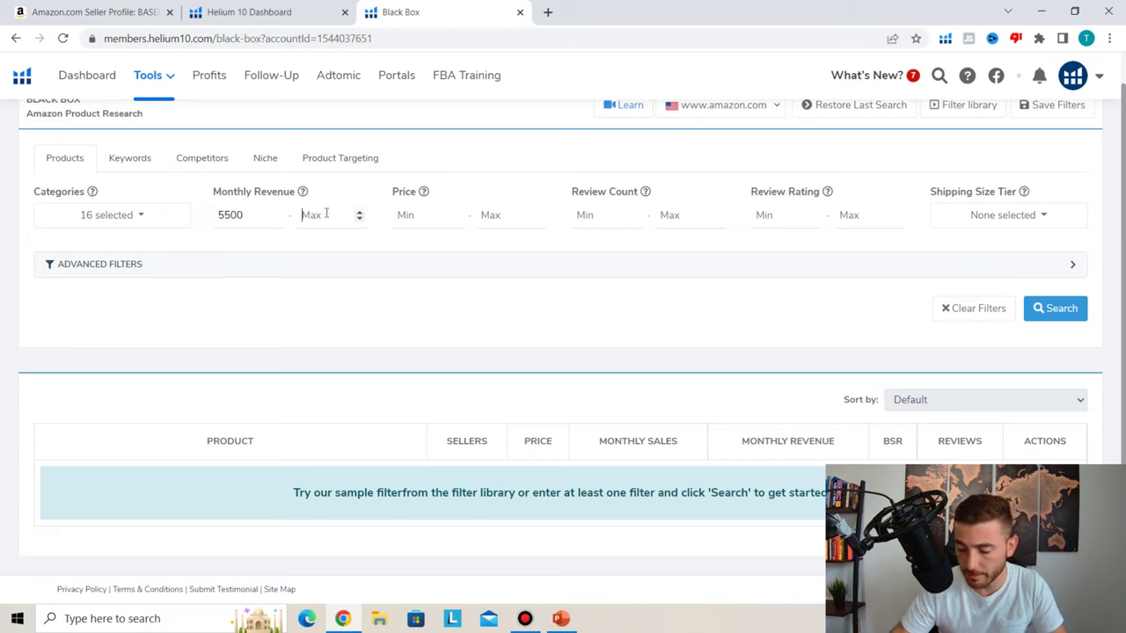
{"action": "type", "text": "12500"}
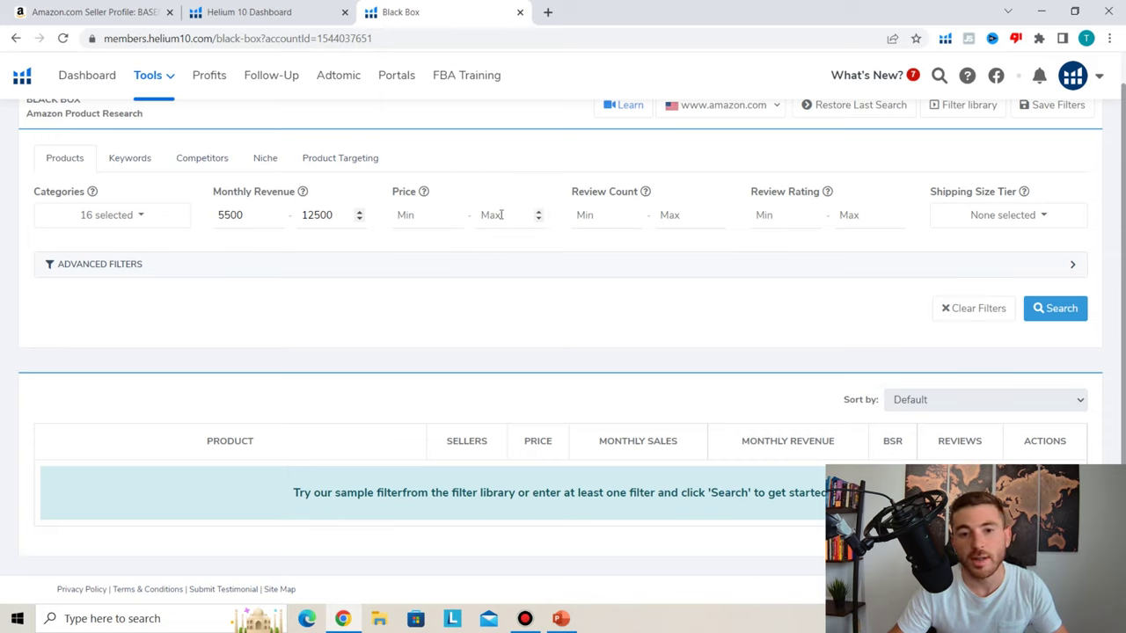
Set the price filter to a minimum of 19.99 and a maximum of 249.99
{"action": "left_click", "coordinate": [439, 216]}
{"action": "type", "text": "19.99"}
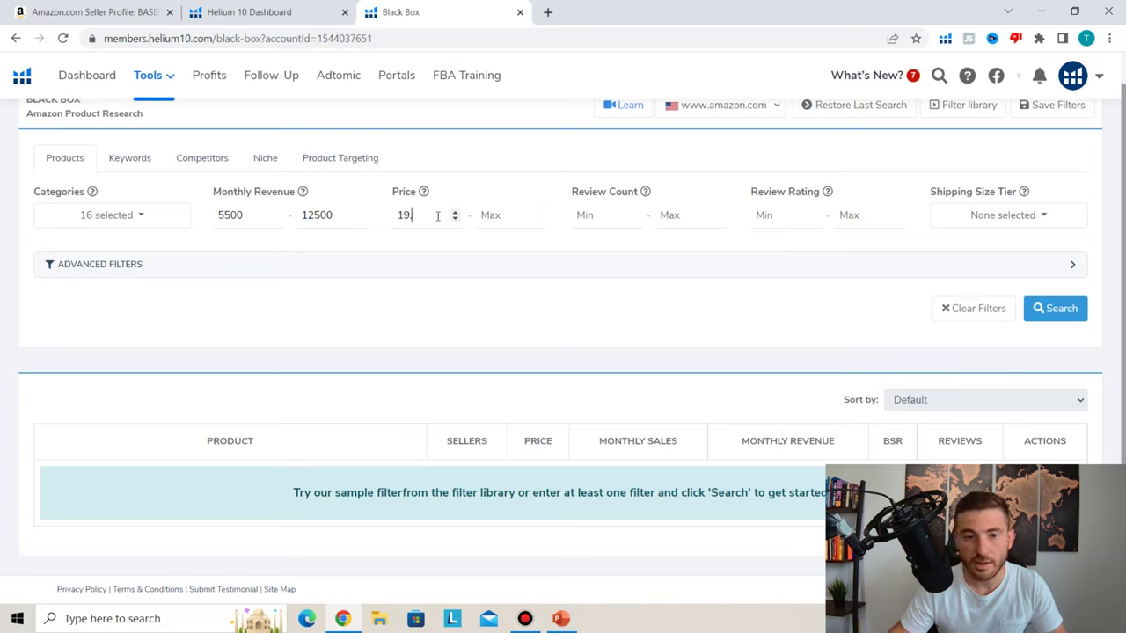
{"action": "left_click", "coordinate": [506, 216]}
{"action": "type", "text": "24"}
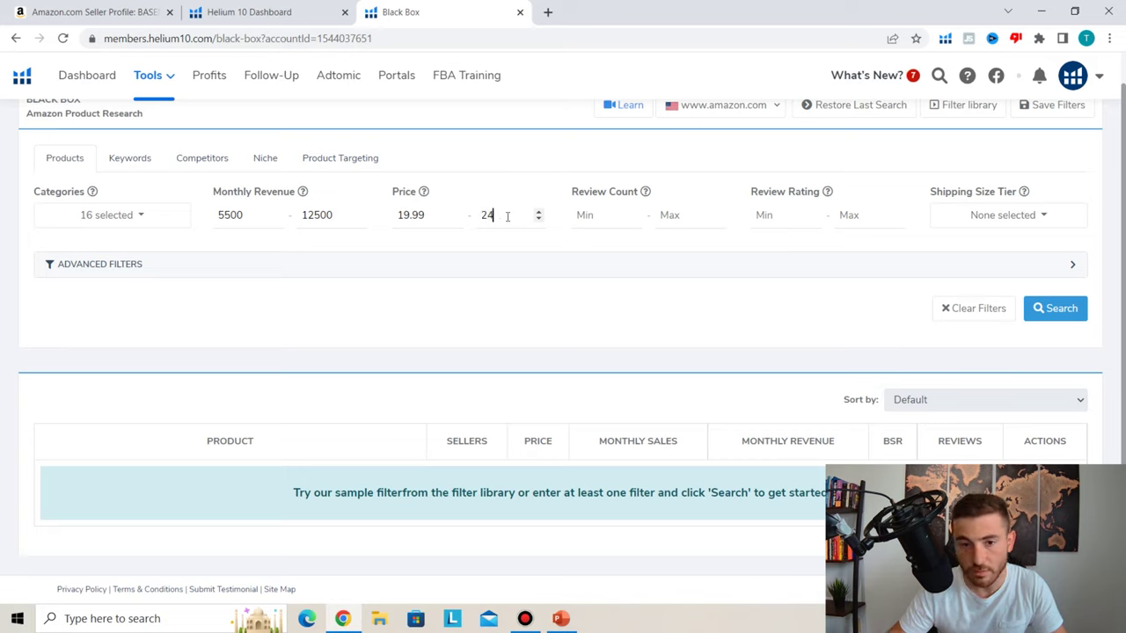
{"action": "type", "text": "9.99"}
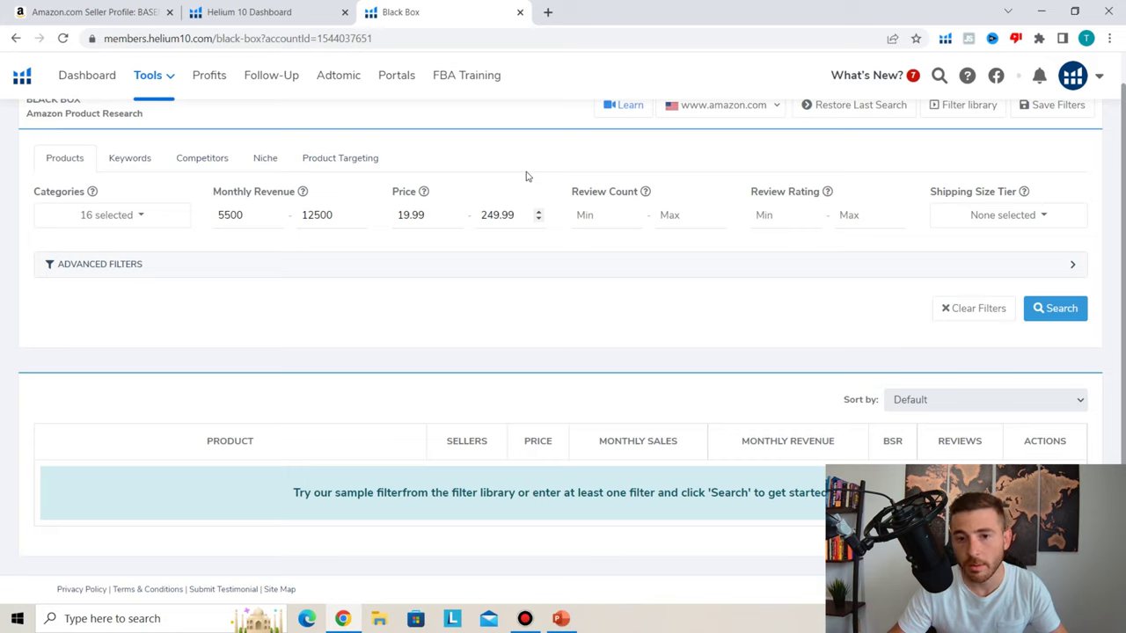
Limit the review count to a maximum of 300 and the review rating to a maximum of 3.5
{"action": "left_click", "coordinate": [670, 216]}
{"action": "type", "text": "300"}
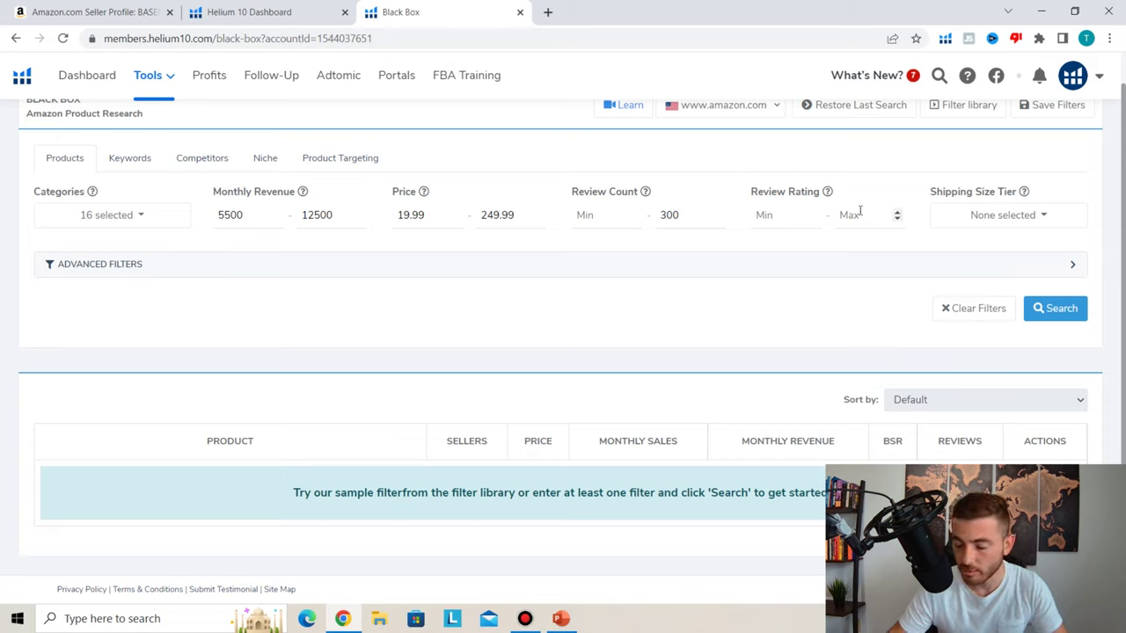
{"action": "type", "text": "3.5"}
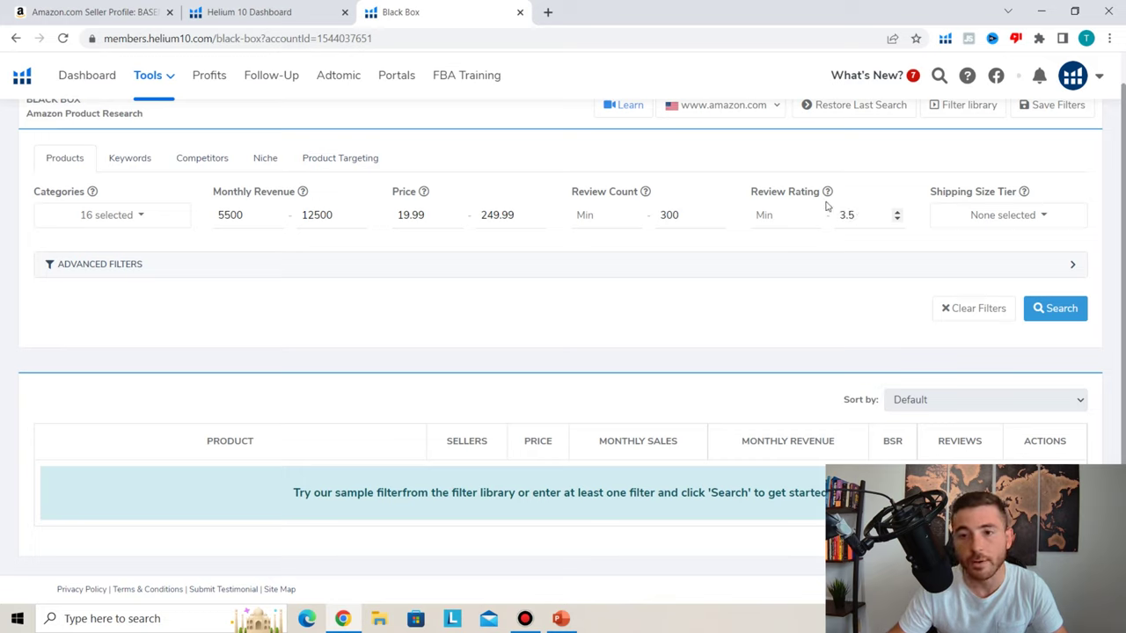
Set the shipping size tier filter to Small Standard-Size, Large Standard-Size and Small Oversize
{"action": "left_click", "coordinate": [994, 219]}
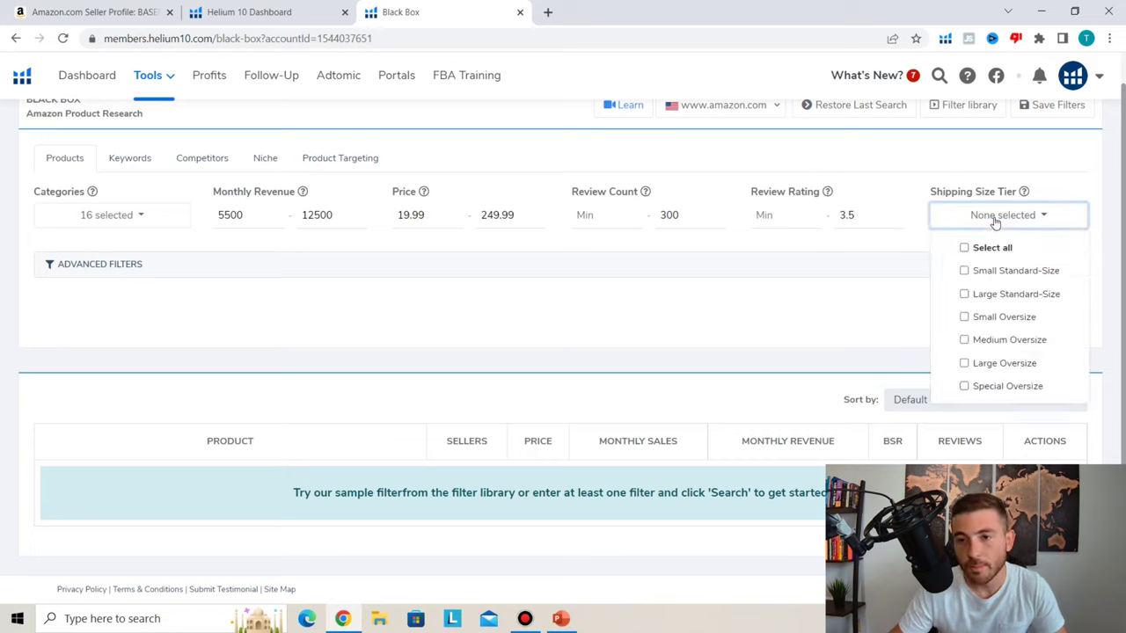
{"action": "left_click", "coordinate": [965, 273]}
{"action": "left_click", "coordinate": [964, 293]}
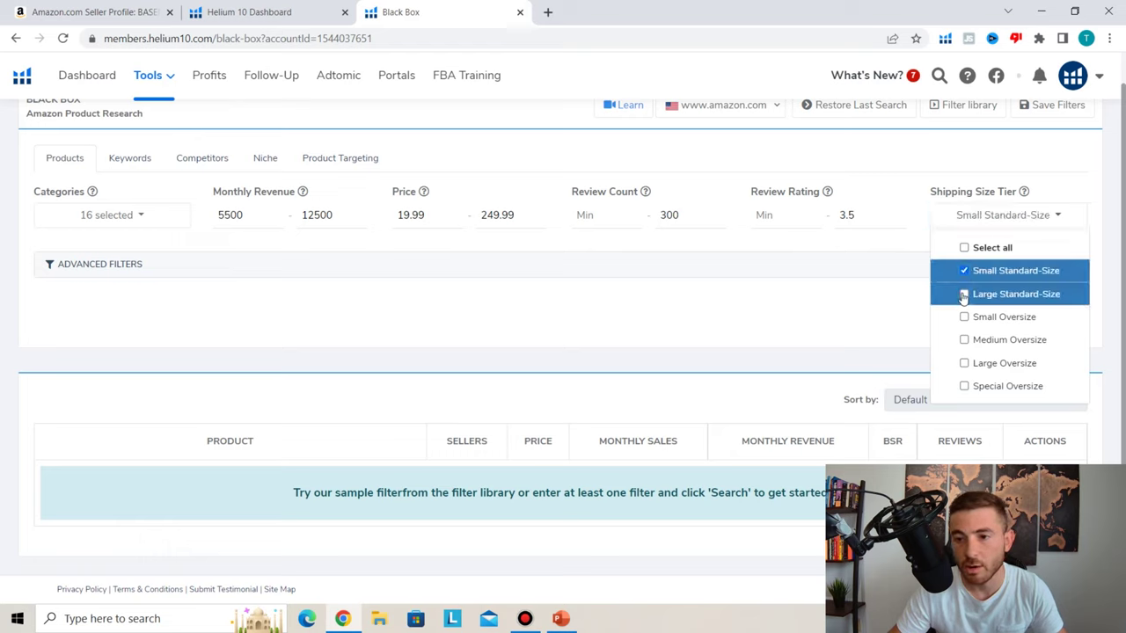
{"action": "left_click", "coordinate": [964, 321]}
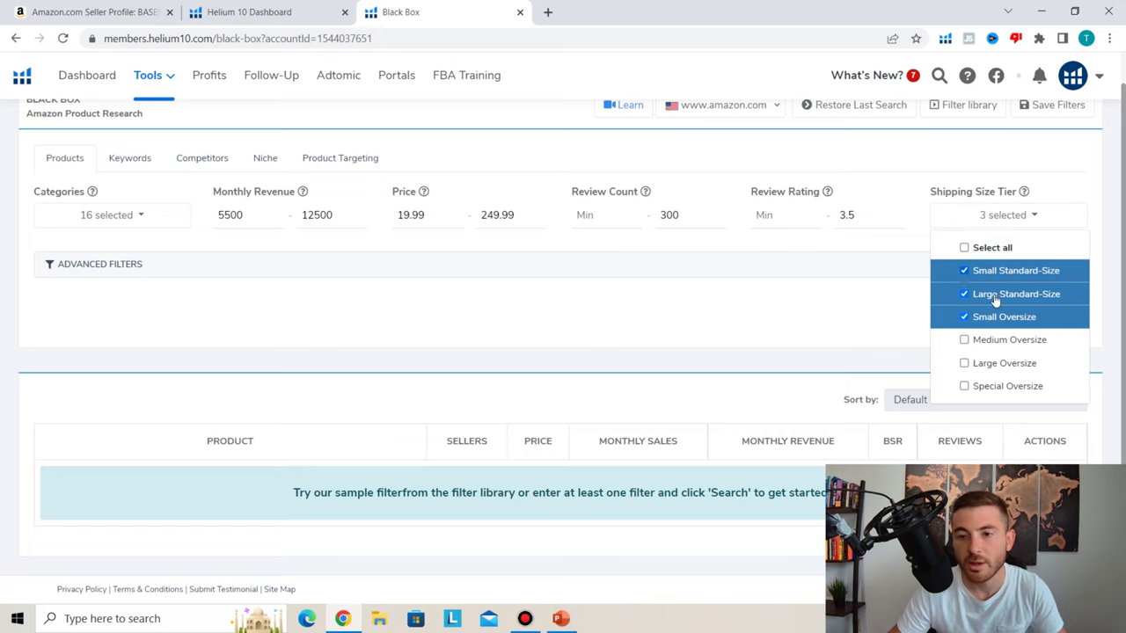
{"action": "left_click", "coordinate": [924, 150]}
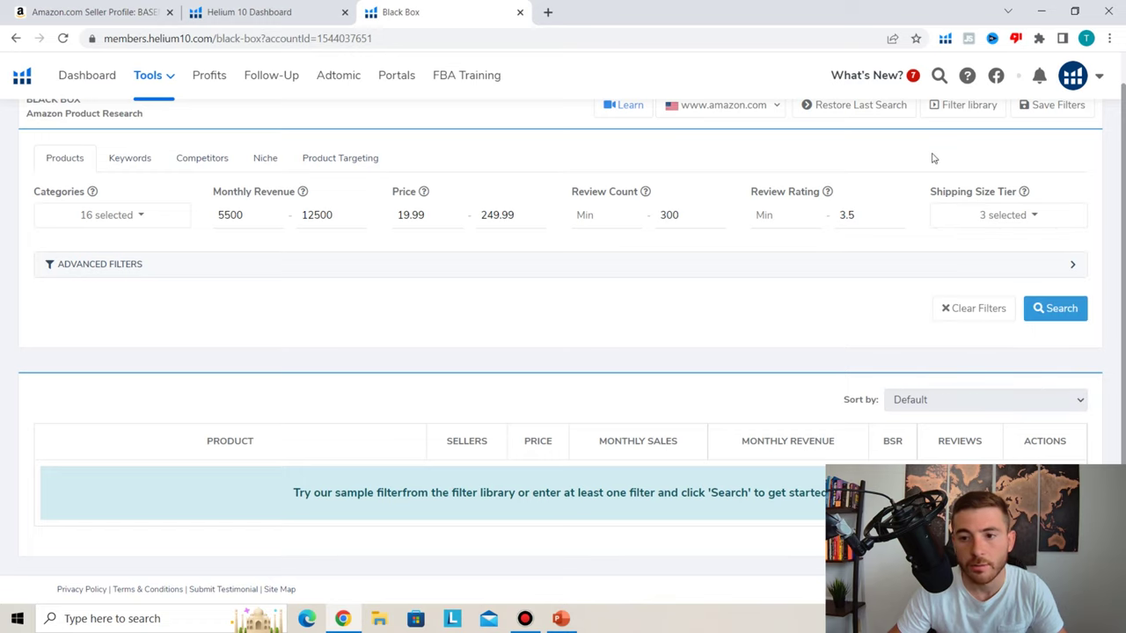
Review the available advanced filters without setting any, and run the product search
{"action": "left_click", "coordinate": [372, 273]}
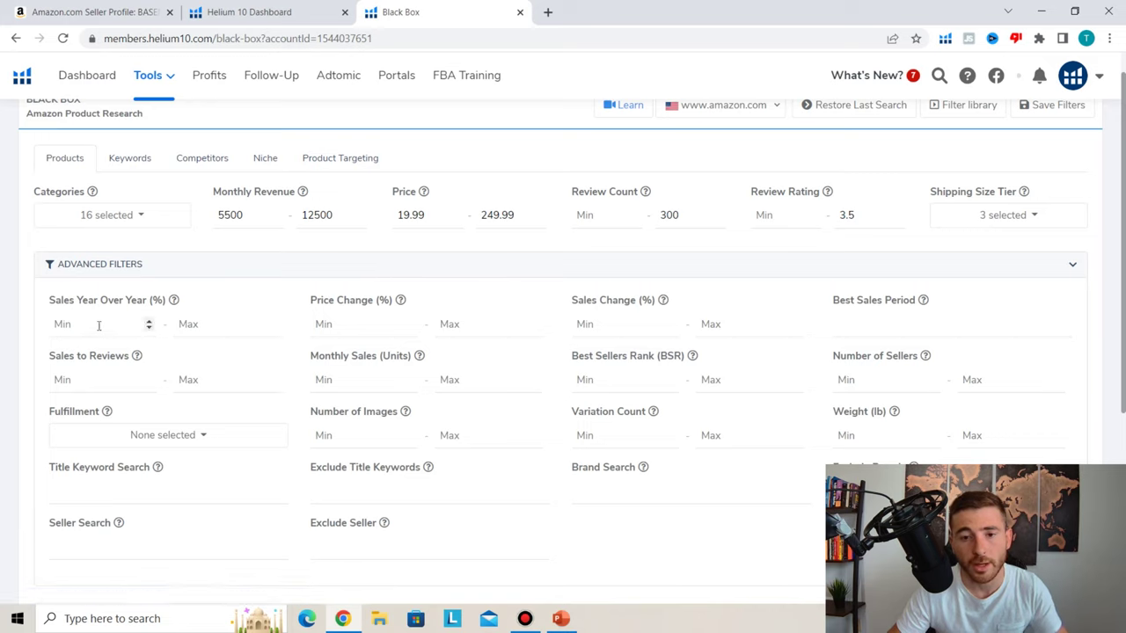
{"action": "left_click", "coordinate": [996, 264]}
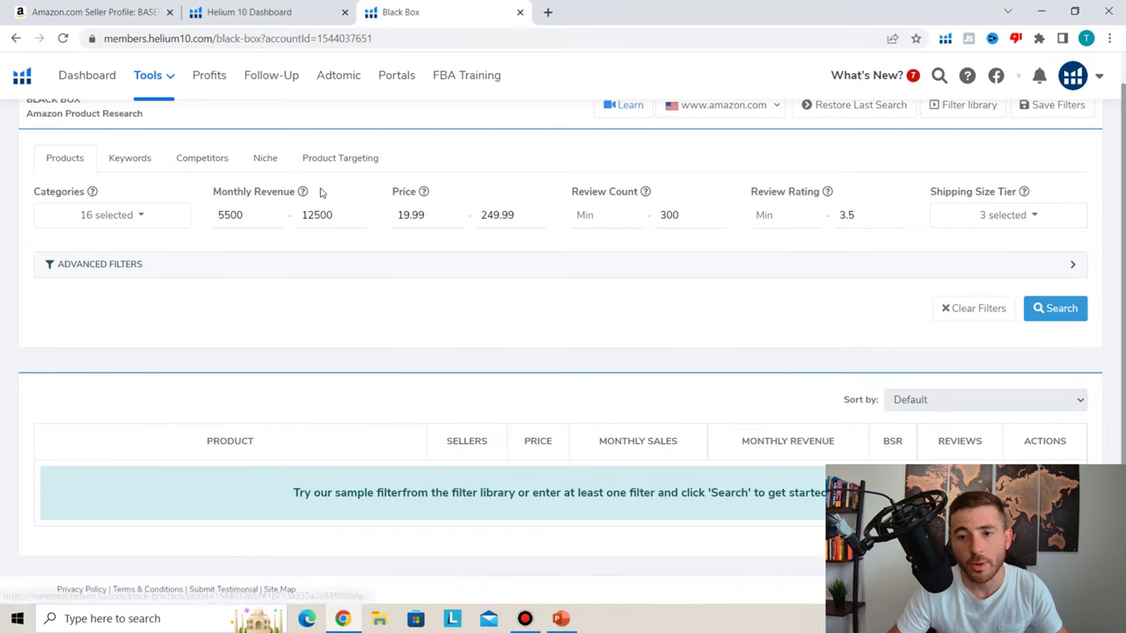
{"action": "left_click", "coordinate": [1061, 309]}
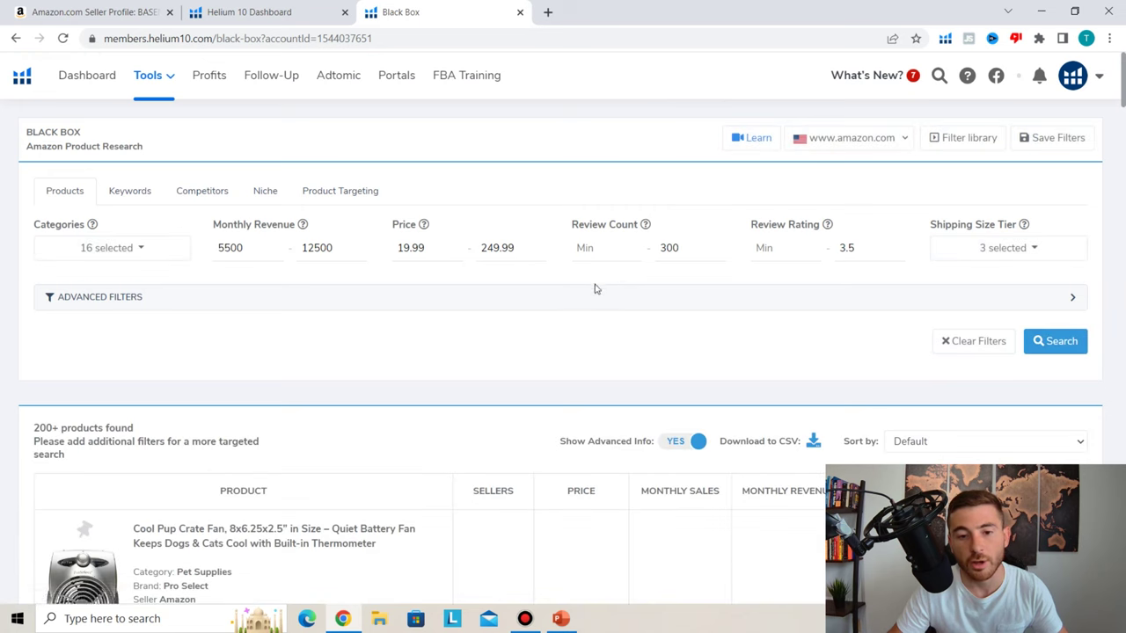
Browse the product results and open the Amazon listing for High Country Plastics PBP-6 in a new tab
{"action": "scroll", "coordinate": [591, 293], "scroll_direction": "down", "scroll_amount": 1}
{"action": "scroll", "coordinate": [590, 293], "scroll_direction": "down", "scroll_amount": 3}
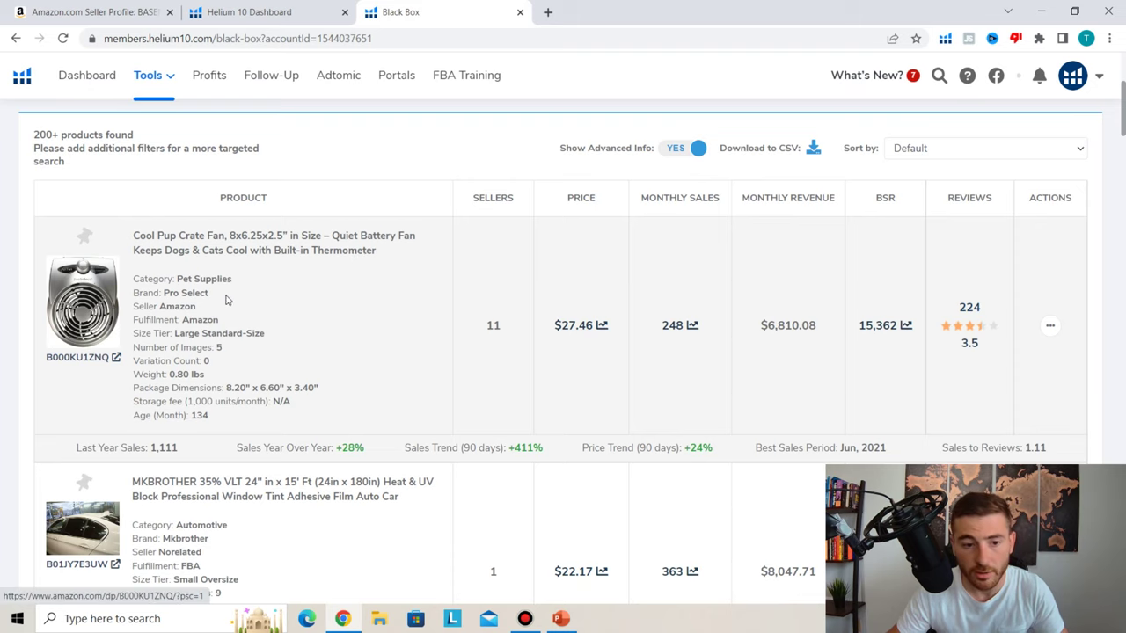
{"action": "scroll", "coordinate": [262, 295], "scroll_direction": "down", "scroll_amount": 6}
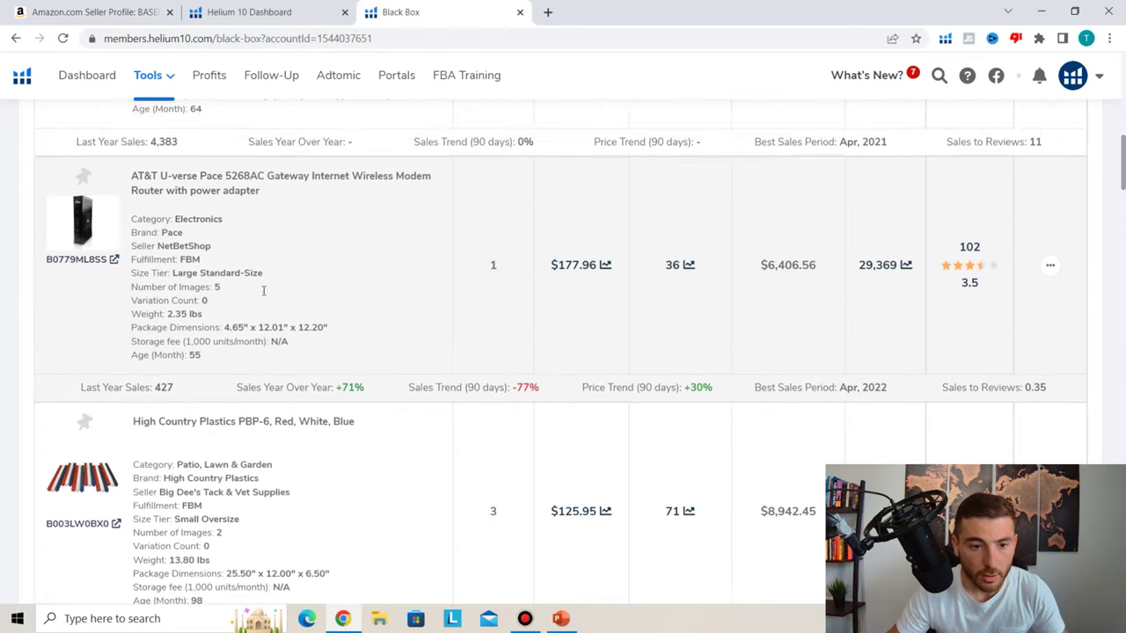
{"action": "scroll", "coordinate": [263, 290], "scroll_direction": "down", "scroll_amount": 4}
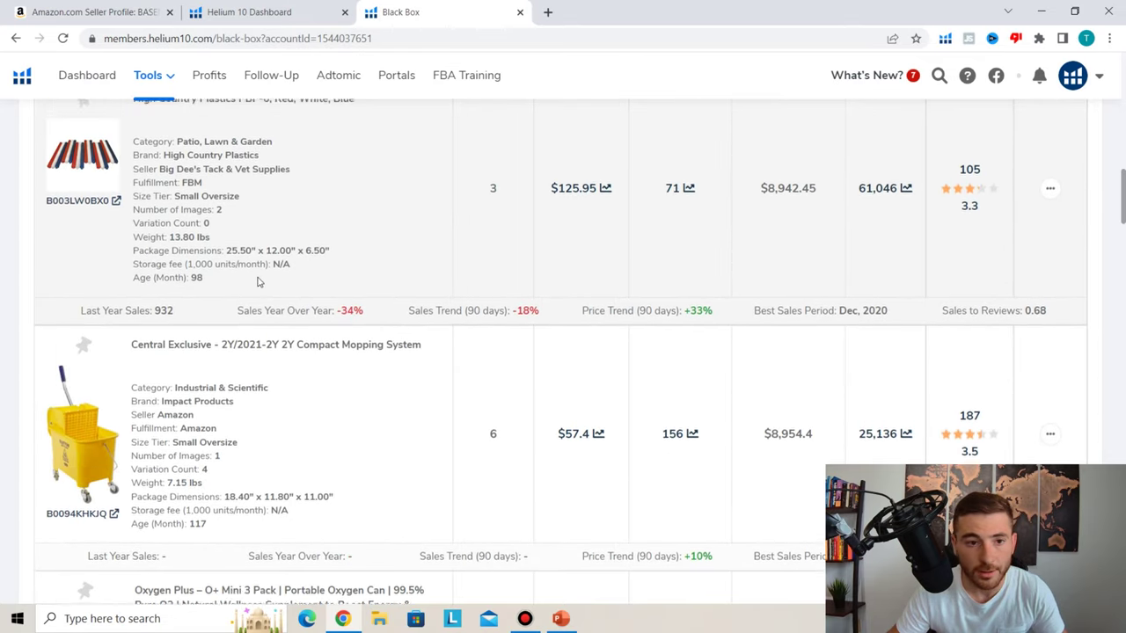
{"action": "scroll", "coordinate": [260, 280], "scroll_direction": "up", "scroll_amount": 1}
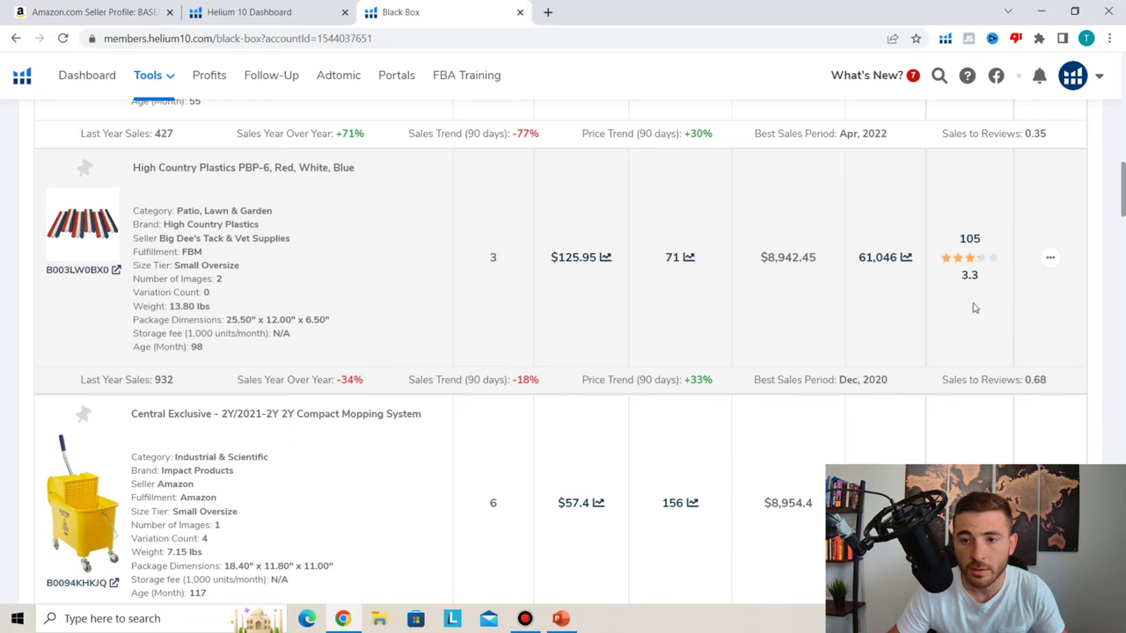
{"action": "scroll", "coordinate": [968, 317], "scroll_direction": "up", "scroll_amount": 1}
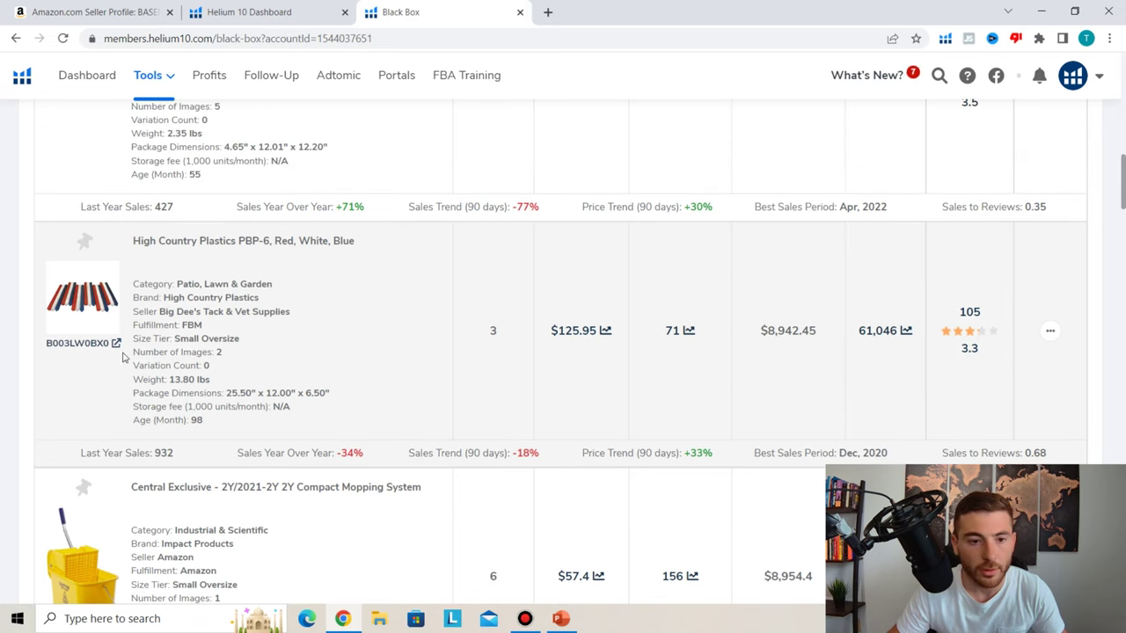
{"action": "right_click", "coordinate": [107, 306]}
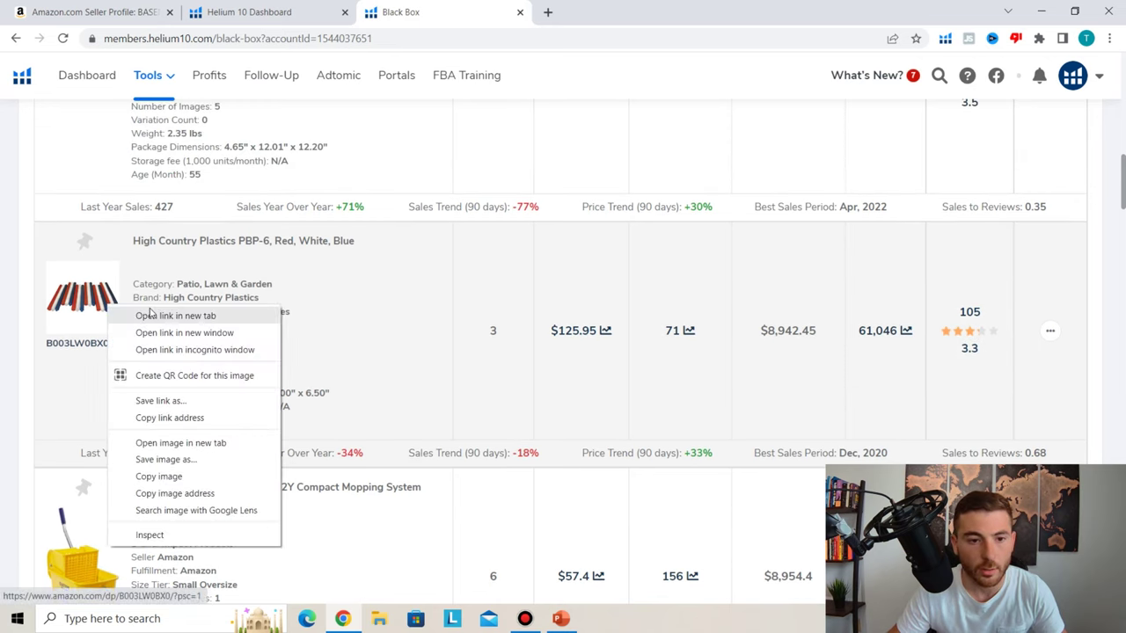
{"action": "left_click", "coordinate": [152, 314]}
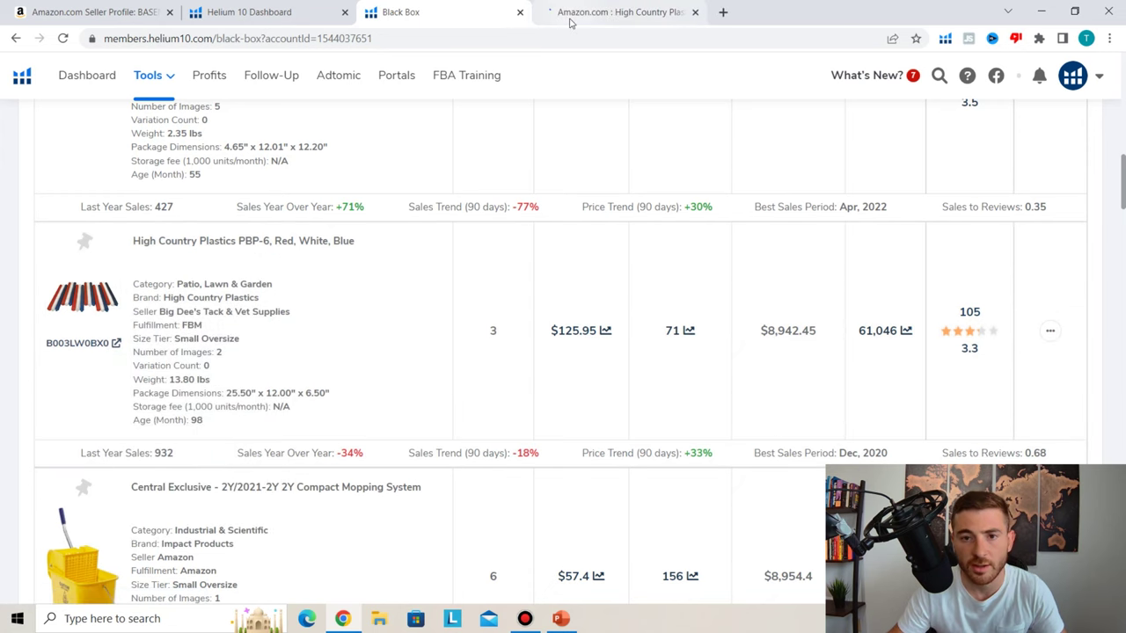
{"action": "left_click", "coordinate": [620, 11]}
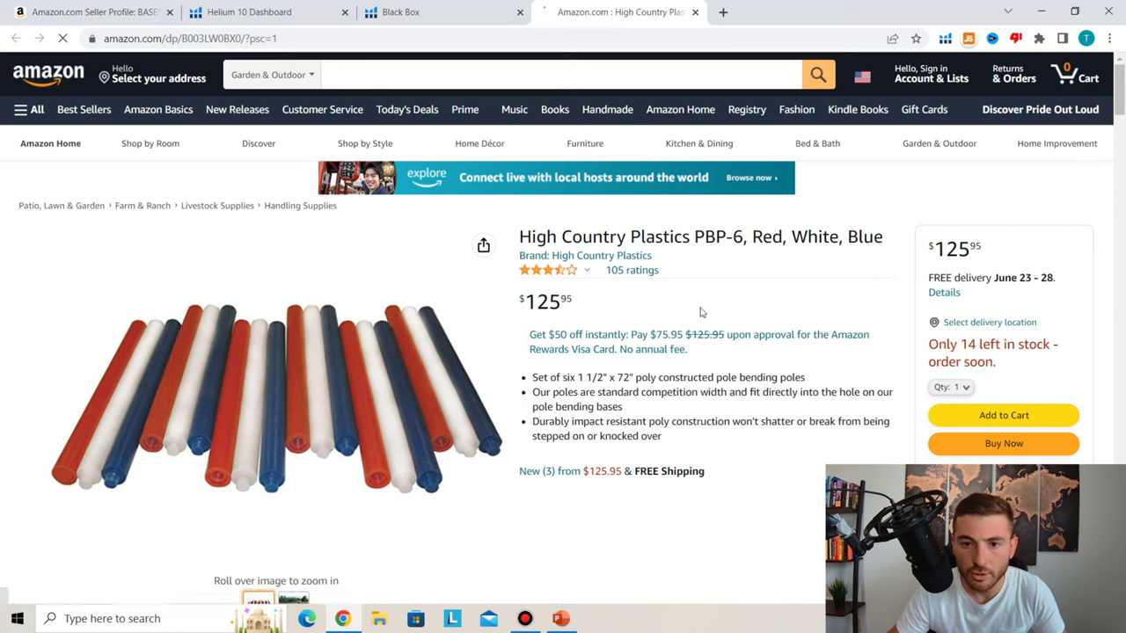
Examine the pole set listing's second product image and details, and close the listing
{"action": "scroll", "coordinate": [719, 341], "scroll_direction": "down", "scroll_amount": 2}
{"action": "scroll", "coordinate": [299, 390], "scroll_direction": "down", "scroll_amount": 1}
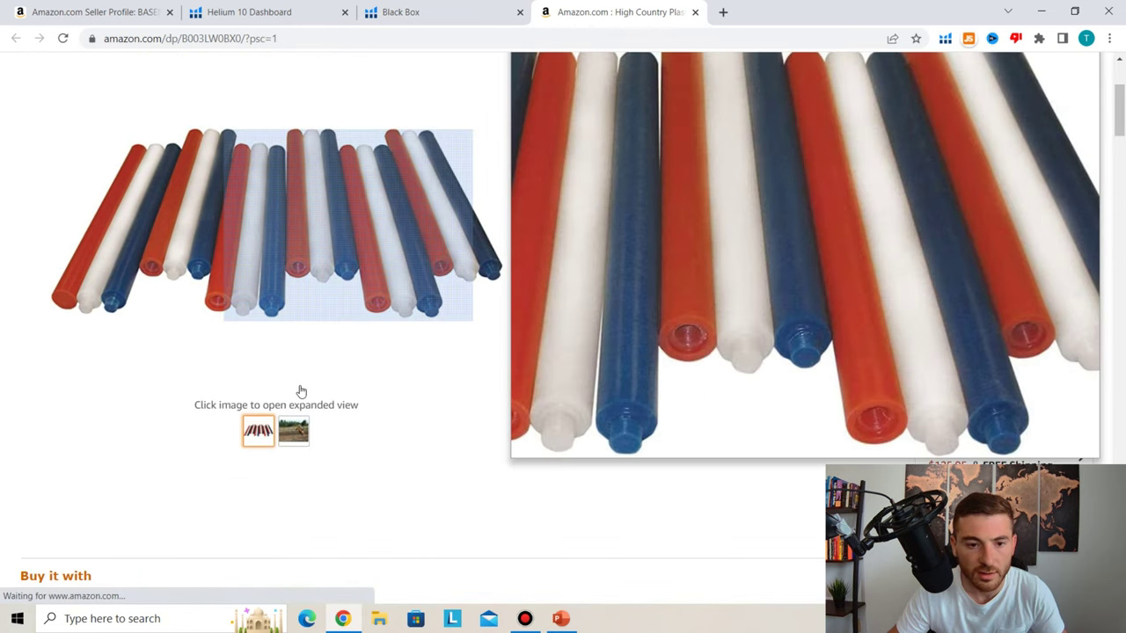
{"action": "mouse_move", "coordinate": [293, 430]}
{"action": "scroll", "coordinate": [370, 365], "scroll_direction": "up", "scroll_amount": 1}
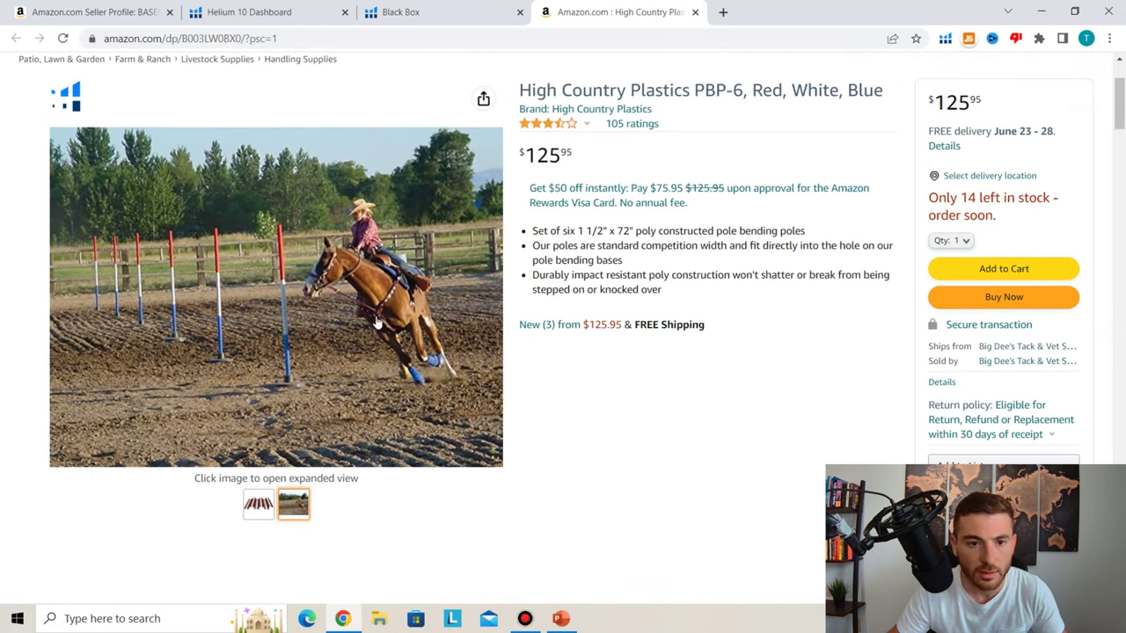
{"action": "mouse_move", "coordinate": [446, 288]}
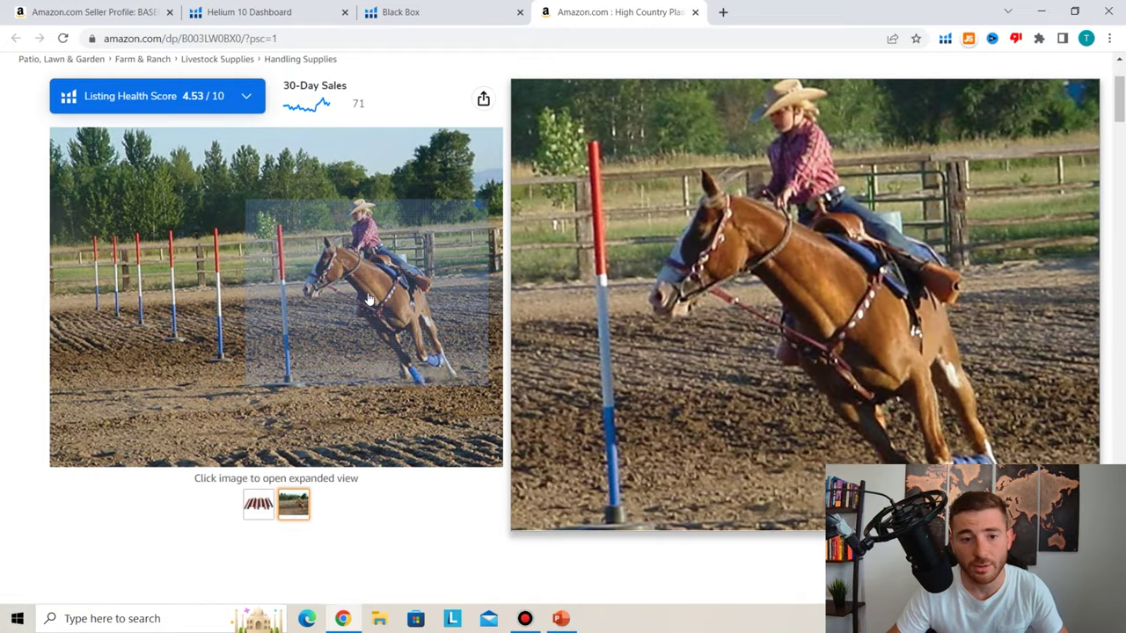
{"action": "scroll", "coordinate": [641, 290], "scroll_direction": "up", "scroll_amount": 1}
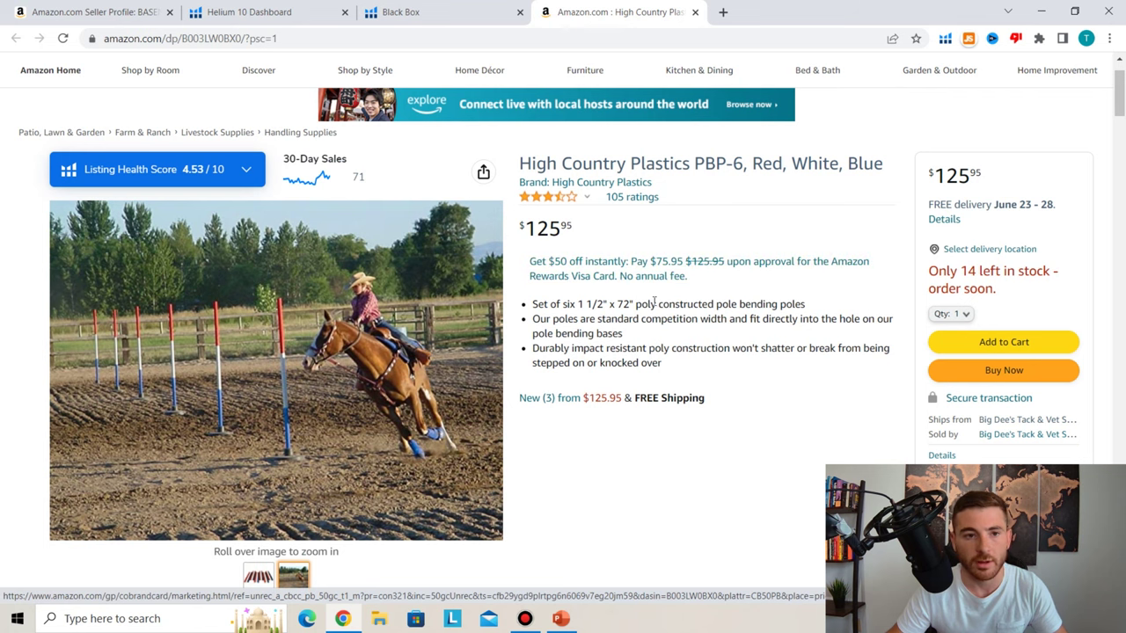
{"action": "left_click", "coordinate": [694, 12]}
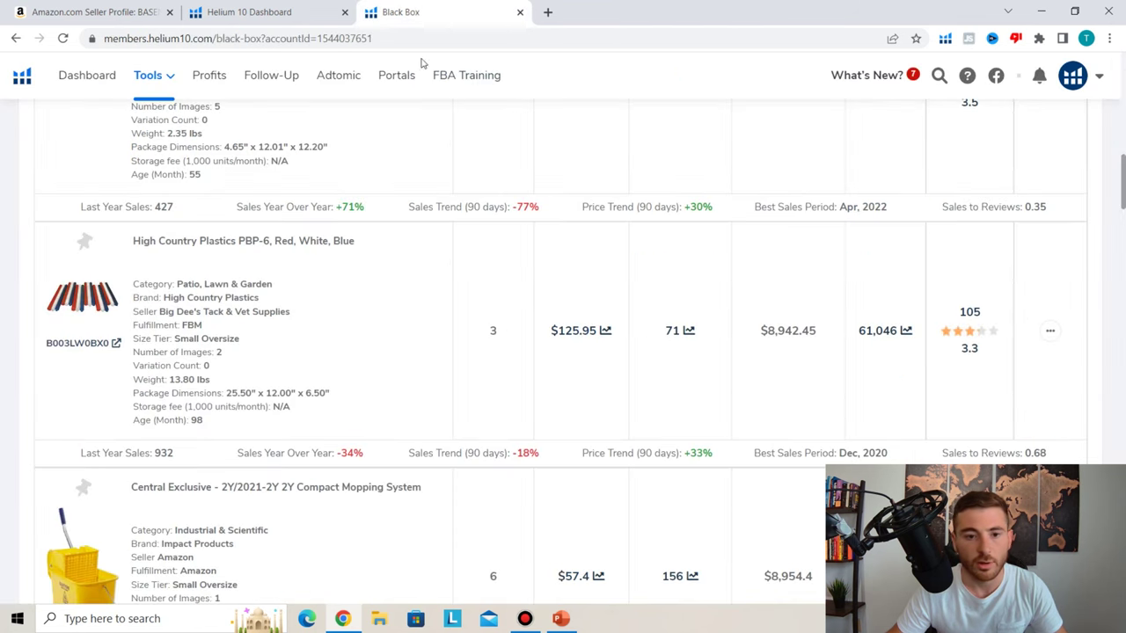
Examine the price, monthly sales, revenue and reviews of further results, down to the Pro-Clean Basics terry towel
{"action": "scroll", "coordinate": [299, 221], "scroll_direction": "down", "scroll_amount": 3}
{"action": "scroll", "coordinate": [299, 222], "scroll_direction": "down", "scroll_amount": 2}
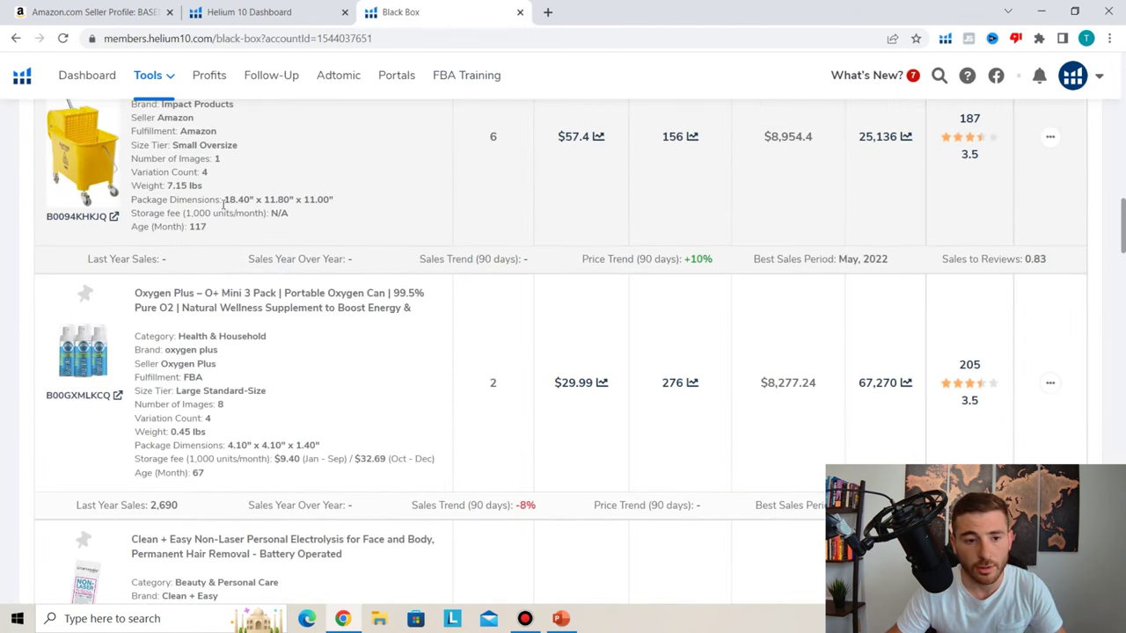
{"action": "scroll", "coordinate": [216, 229], "scroll_direction": "down", "scroll_amount": 2}
{"action": "scroll", "coordinate": [272, 264], "scroll_direction": "down", "scroll_amount": 2}
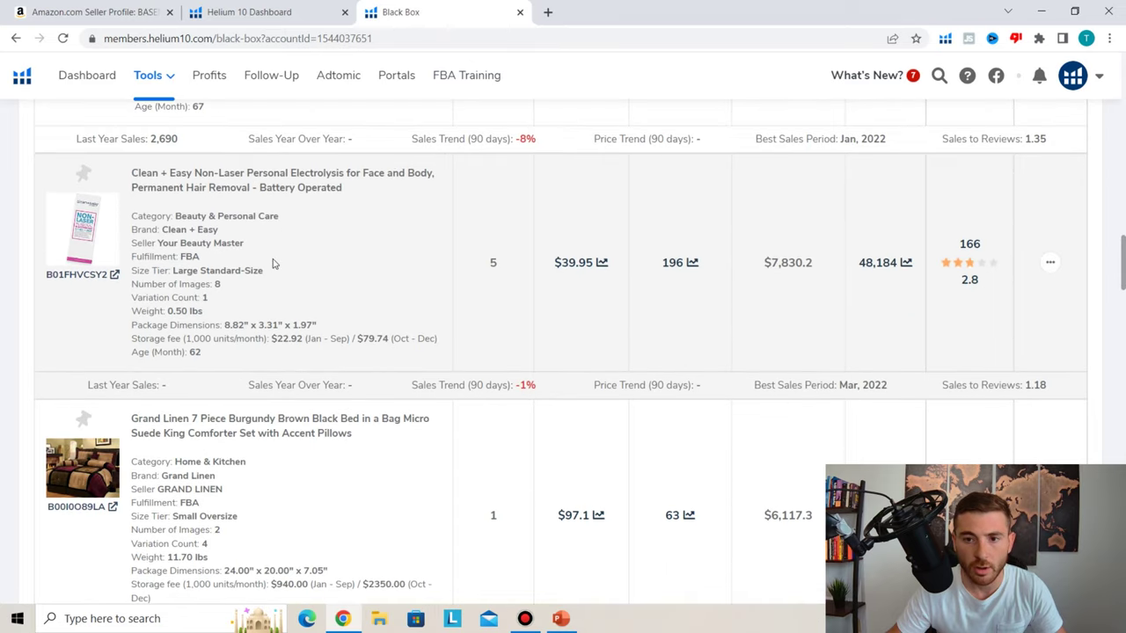
{"action": "scroll", "coordinate": [272, 266], "scroll_direction": "down", "scroll_amount": 2}
{"action": "scroll", "coordinate": [272, 264], "scroll_direction": "down", "scroll_amount": 3}
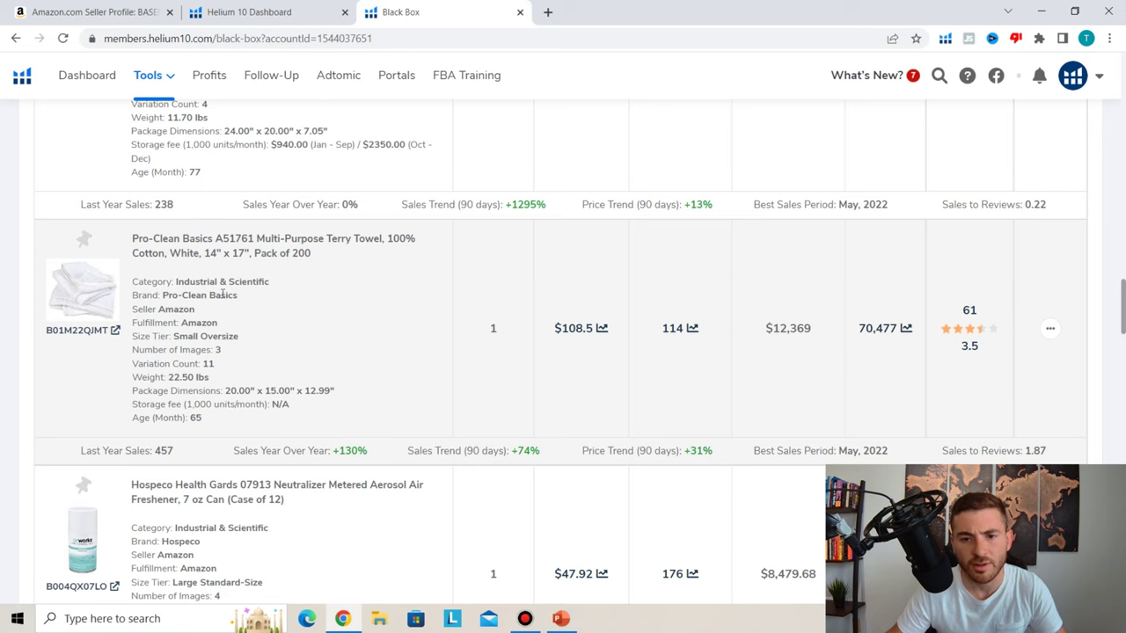
{"action": "scroll", "coordinate": [224, 292], "scroll_direction": "down", "scroll_amount": 2}
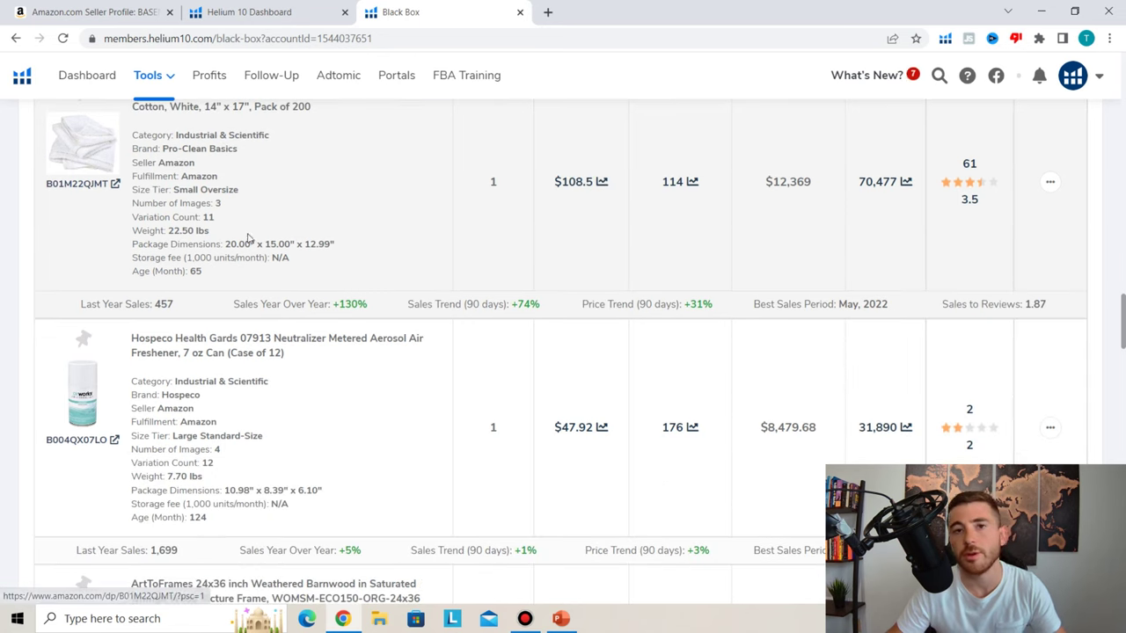
{"action": "scroll", "coordinate": [259, 238], "scroll_direction": "up", "scroll_amount": 2}
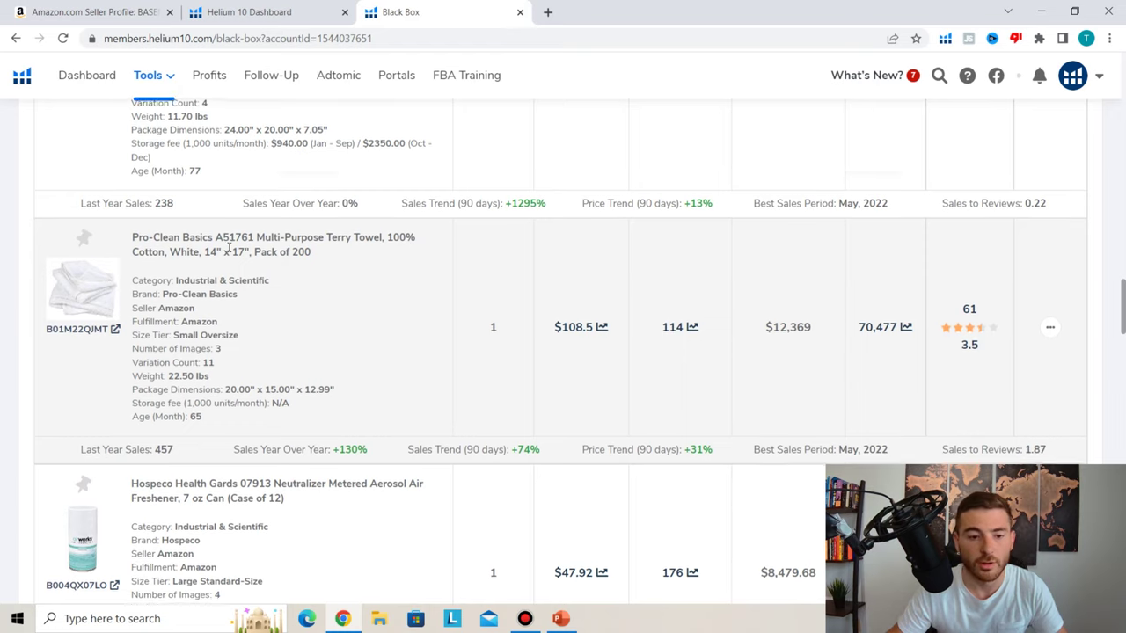
{"action": "scroll", "coordinate": [302, 246], "scroll_direction": "down", "scroll_amount": 1}
{"action": "scroll", "coordinate": [154, 234], "scroll_direction": "up", "scroll_amount": 1}
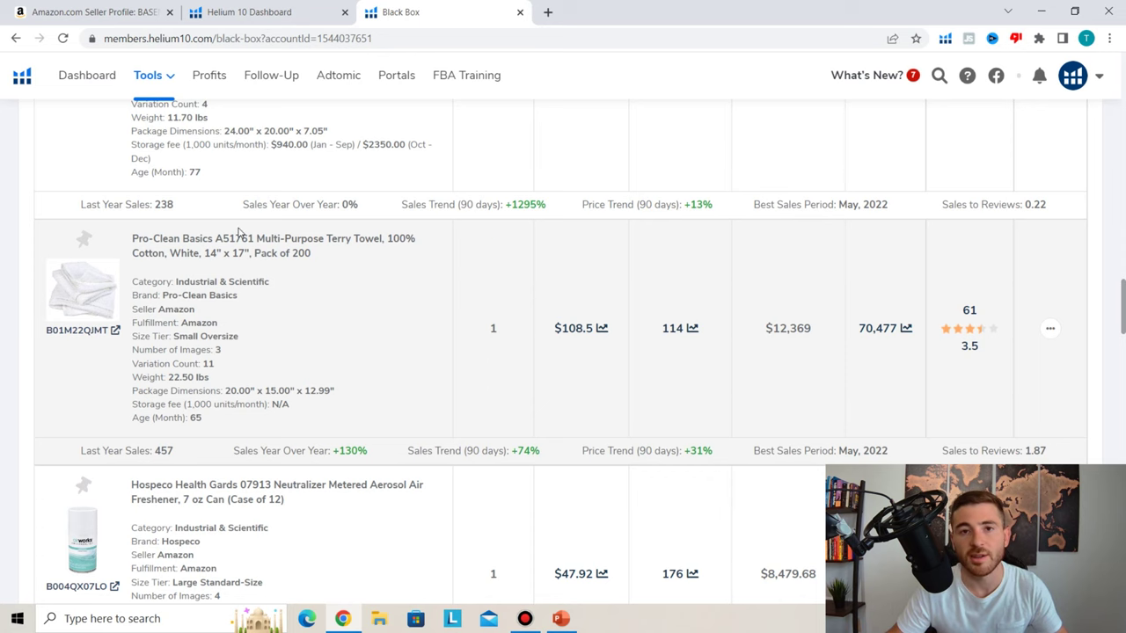
Find the Bertech double-sided polyimide tape in the results and view its Amazon listing in a new tab
{"action": "scroll", "coordinate": [388, 246], "scroll_direction": "down", "scroll_amount": 5}
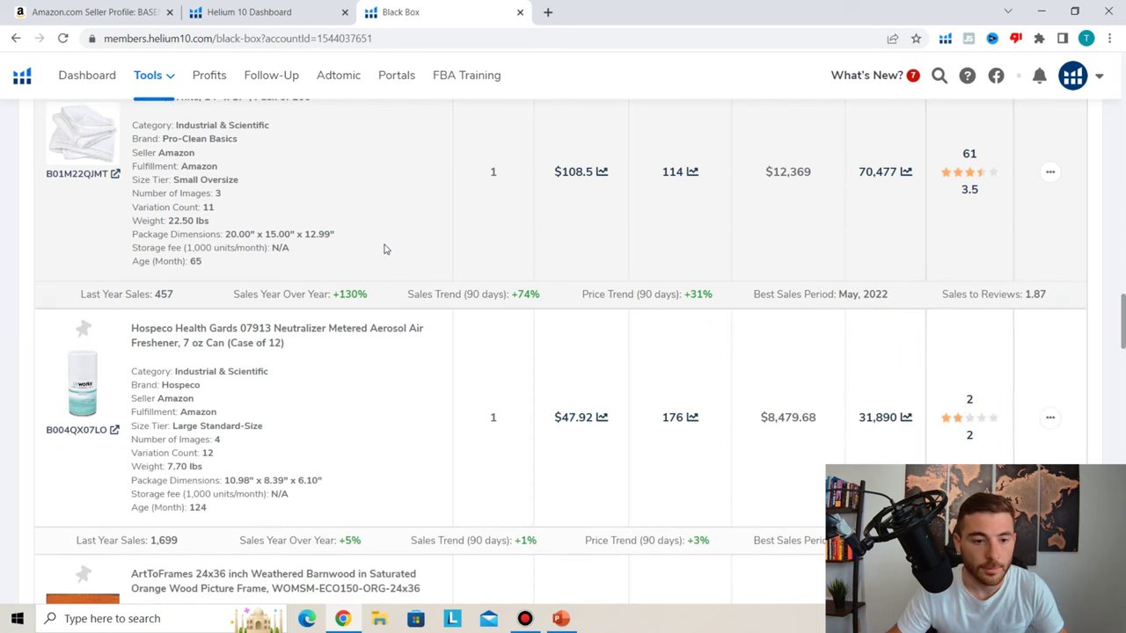
{"action": "scroll", "coordinate": [381, 244], "scroll_direction": "down", "scroll_amount": 6}
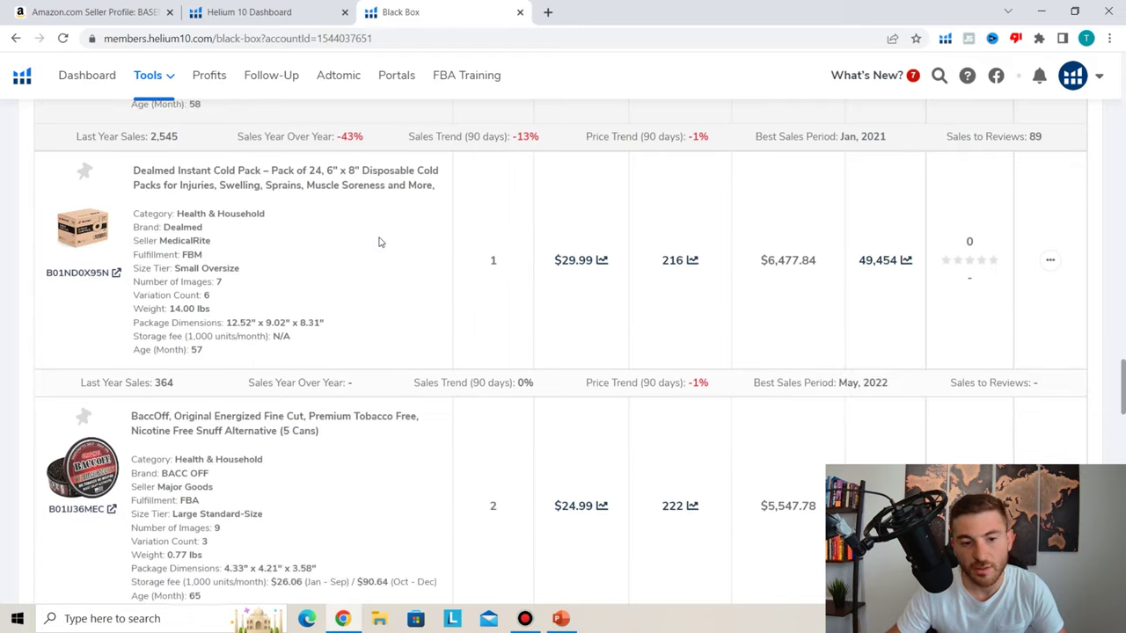
{"action": "scroll", "coordinate": [378, 241], "scroll_direction": "down", "scroll_amount": 5}
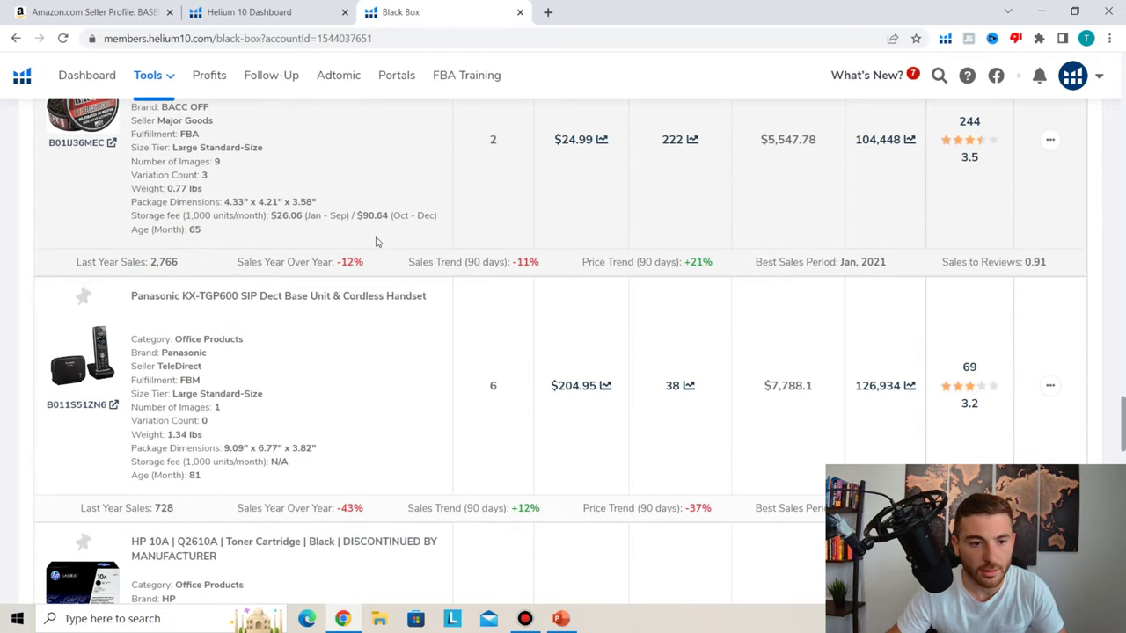
{"action": "scroll", "coordinate": [373, 237], "scroll_direction": "down", "scroll_amount": 3}
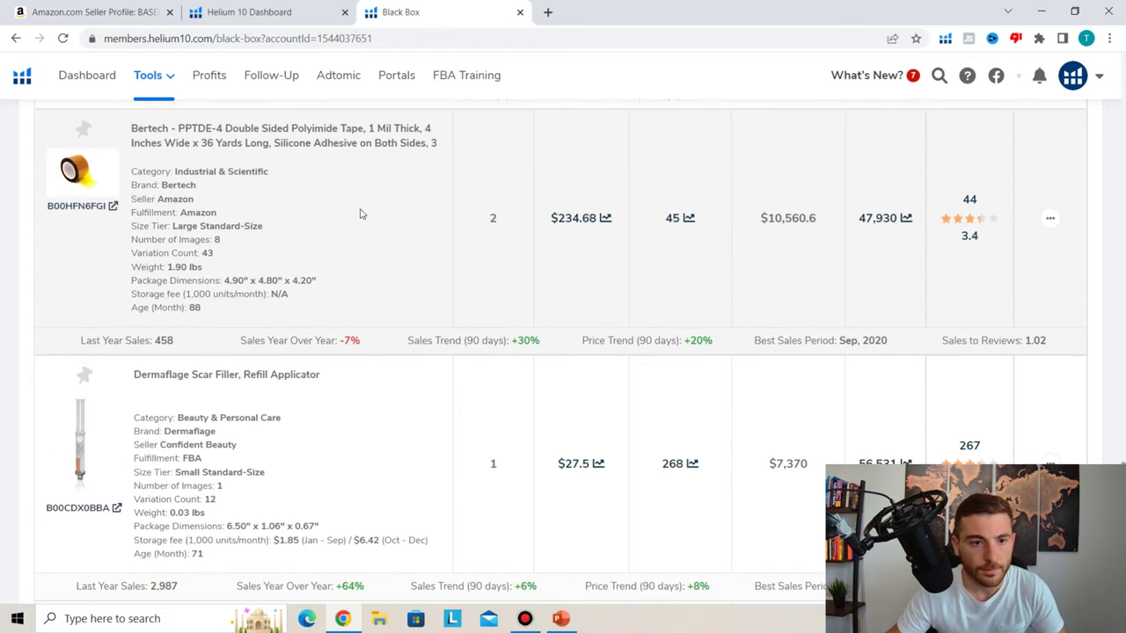
{"action": "scroll", "coordinate": [359, 212], "scroll_direction": "up", "scroll_amount": 1}
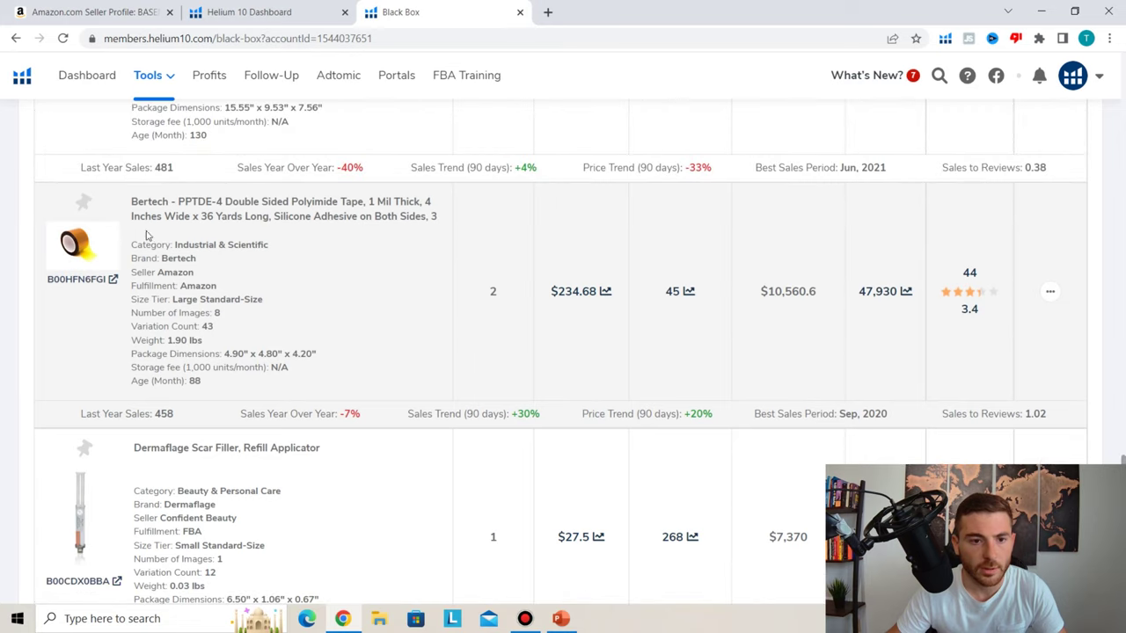
{"action": "right_click", "coordinate": [182, 209]}
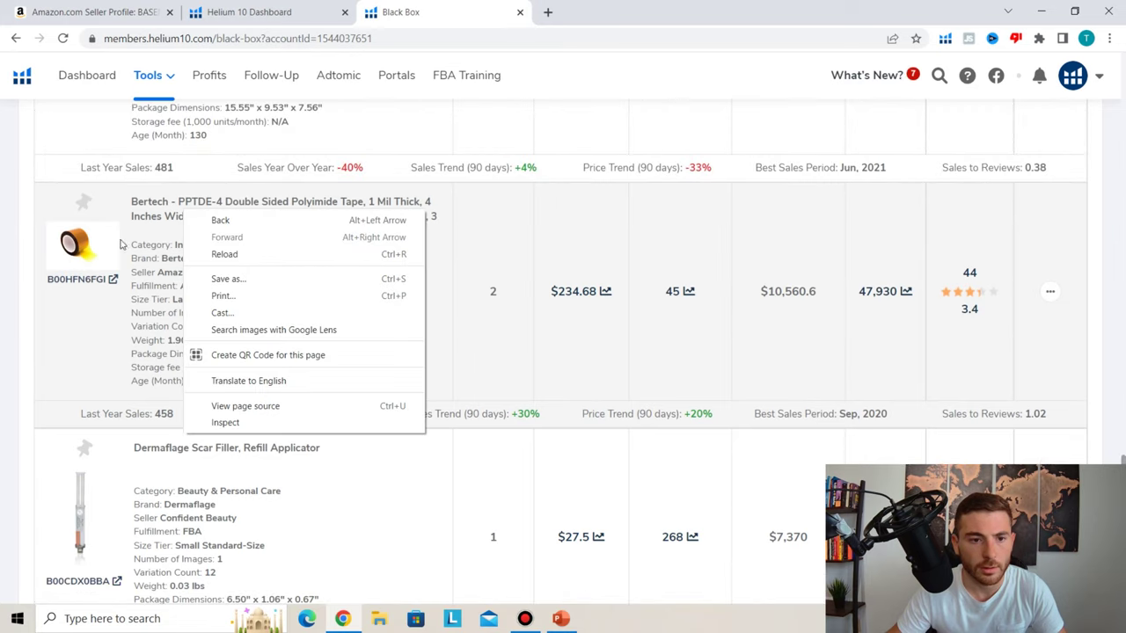
{"action": "right_click", "coordinate": [120, 247]}
{"action": "left_click", "coordinate": [128, 259]}
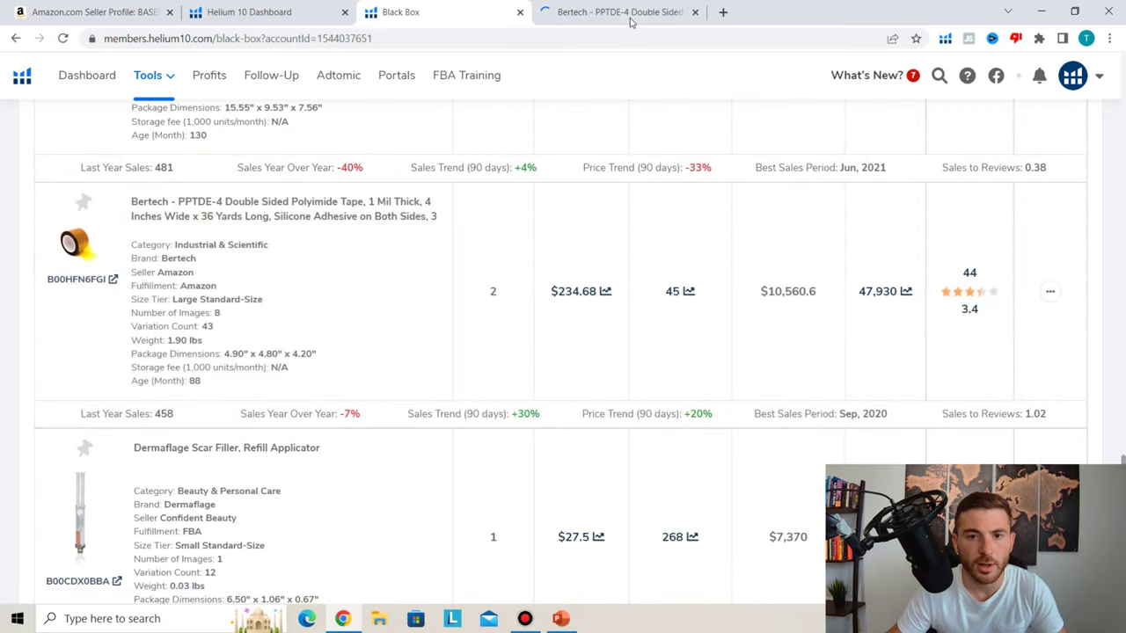
{"action": "left_click", "coordinate": [630, 17]}
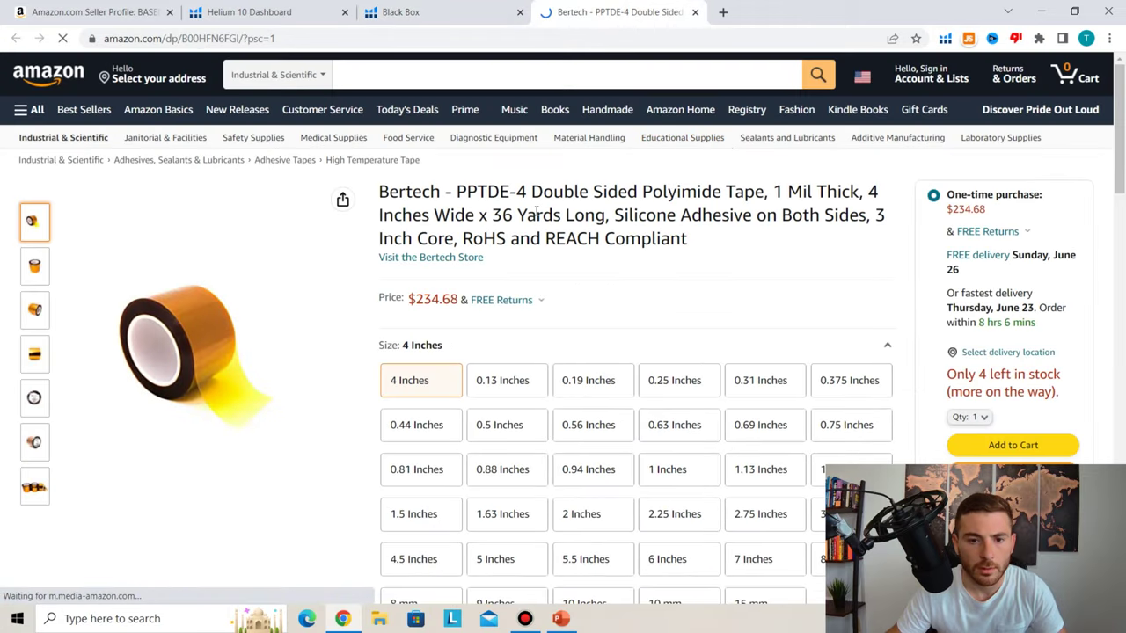
{"action": "scroll", "coordinate": [531, 259], "scroll_direction": "down", "scroll_amount": 1}
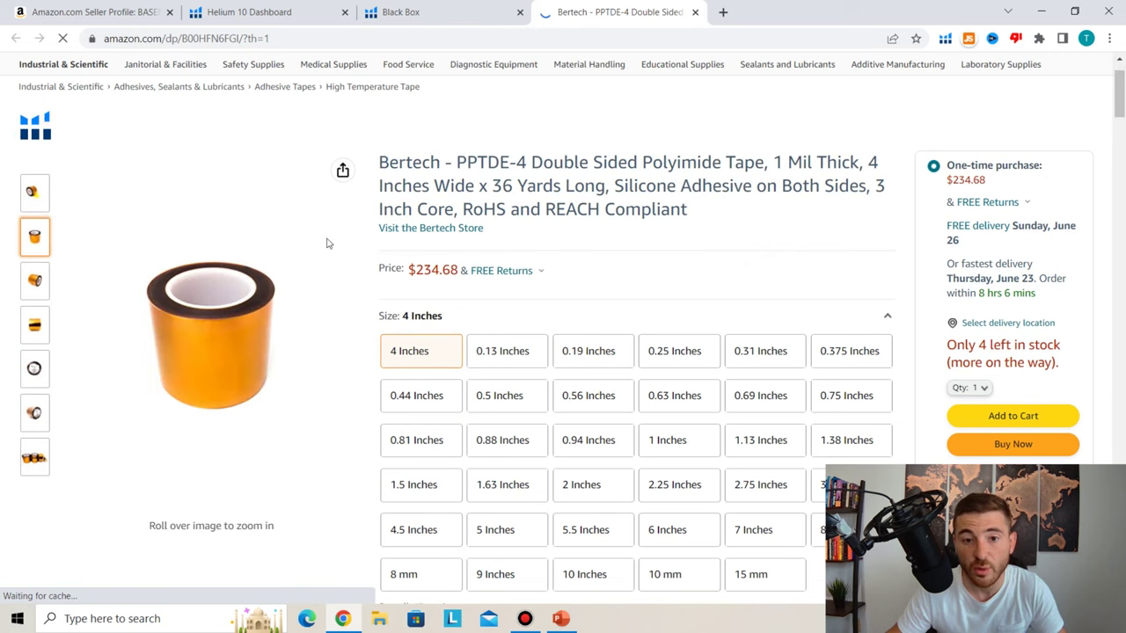
Examine the Bertech polyimide tape listing's size options, specifications and item description, and close the listing
{"action": "scroll", "coordinate": [360, 206], "scroll_direction": "up", "scroll_amount": 1}
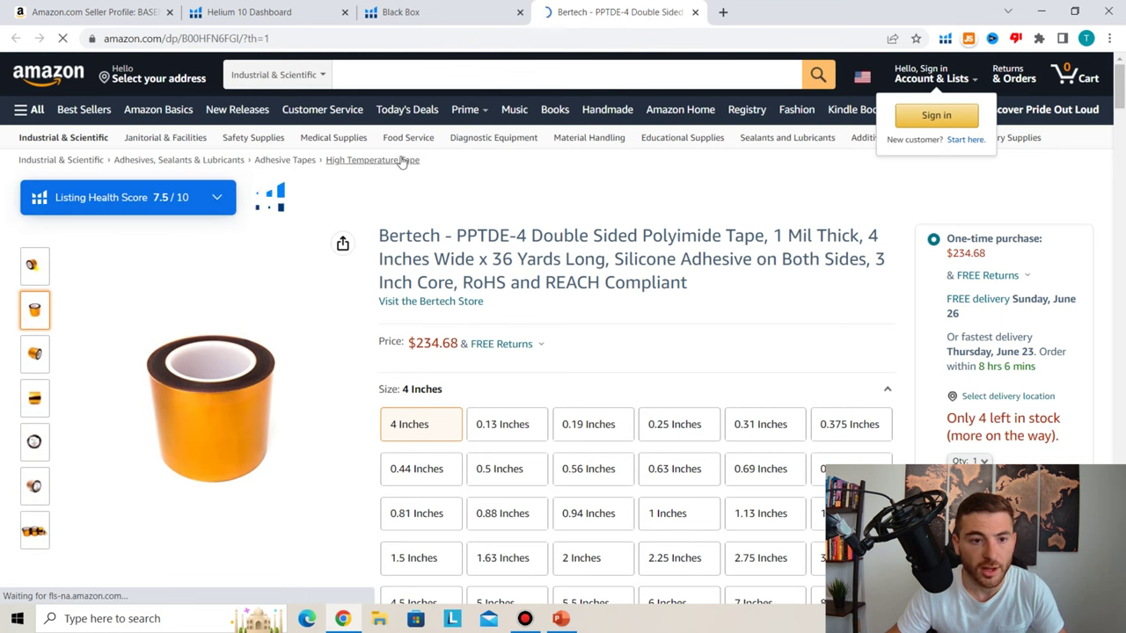
{"action": "scroll", "coordinate": [482, 230], "scroll_direction": "down", "scroll_amount": 4}
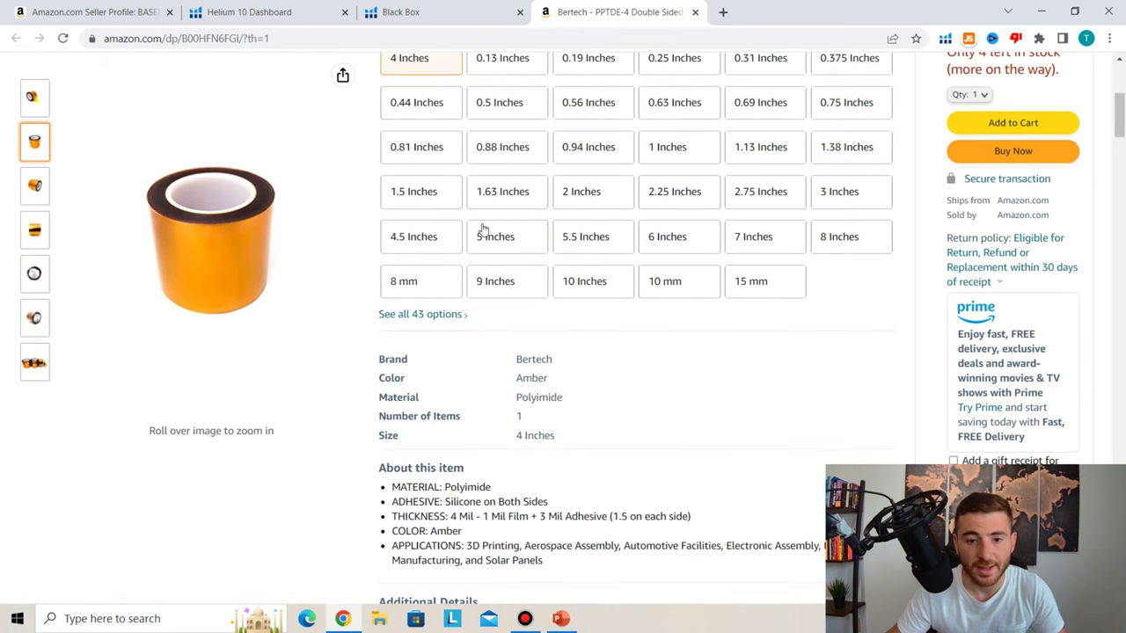
{"action": "scroll", "coordinate": [482, 231], "scroll_direction": "down", "scroll_amount": 2}
{"action": "scroll", "coordinate": [397, 183], "scroll_direction": "up", "scroll_amount": 1}
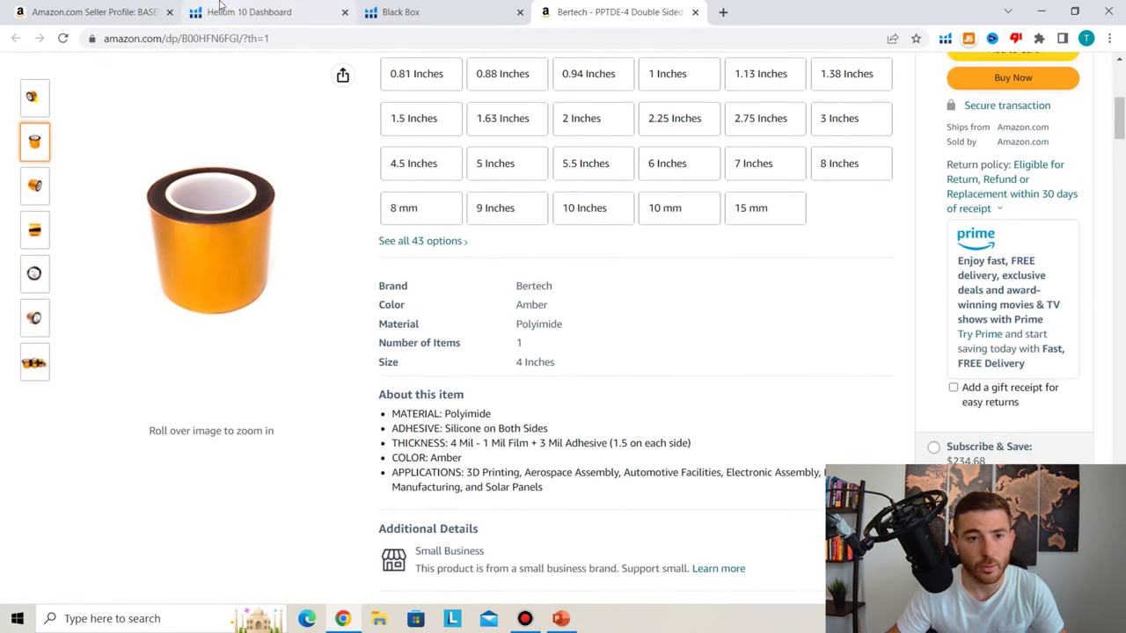
{"action": "left_click", "coordinate": [694, 12]}
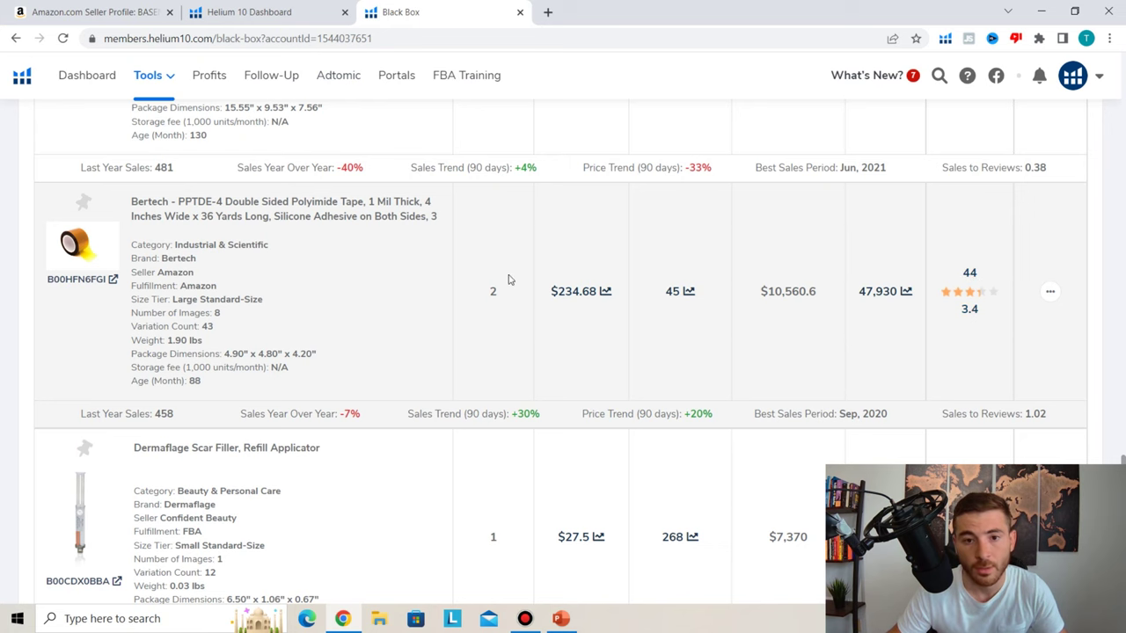
Review more Black Box results down to the Ravenox utility rope and back up to the AT&T U-verse gateway
{"action": "scroll", "coordinate": [440, 273], "scroll_direction": "down", "scroll_amount": 5}
{"action": "scroll", "coordinate": [272, 239], "scroll_direction": "down", "scroll_amount": 2}
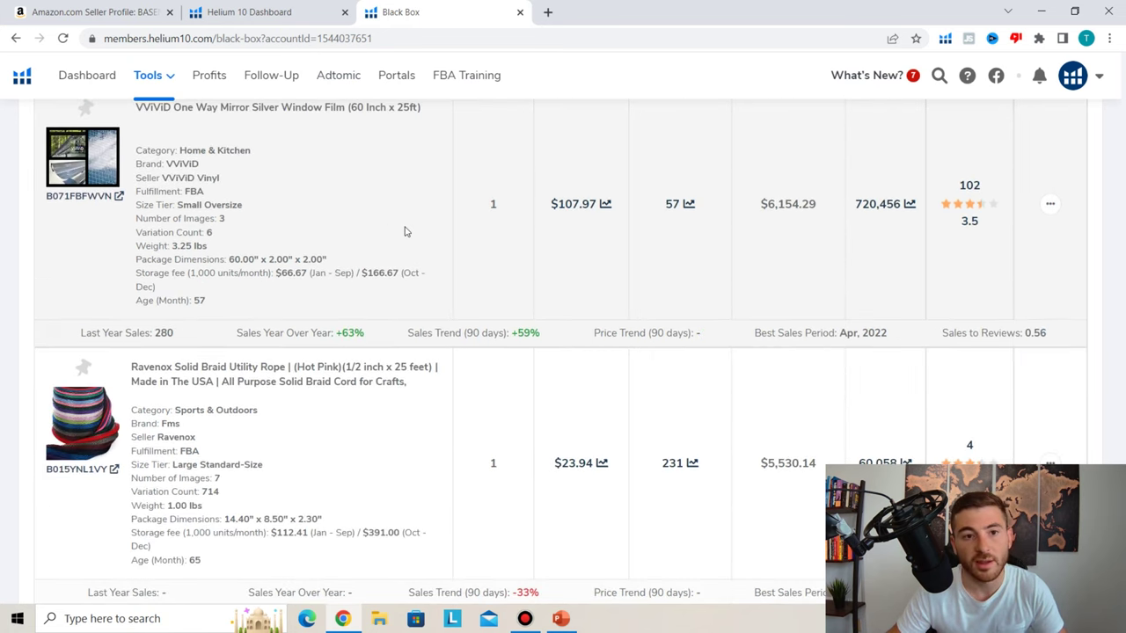
{"action": "scroll", "coordinate": [422, 246], "scroll_direction": "down", "scroll_amount": 2}
{"action": "scroll", "coordinate": [370, 272], "scroll_direction": "up", "scroll_amount": 3}
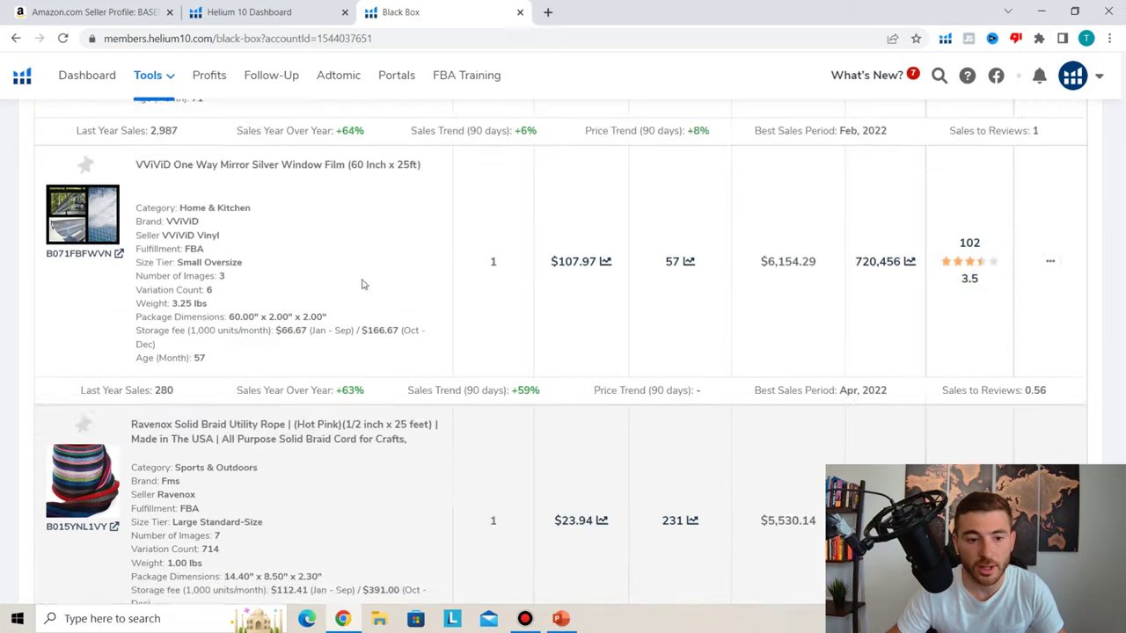
{"action": "scroll", "coordinate": [363, 285], "scroll_direction": "up", "scroll_amount": 15}
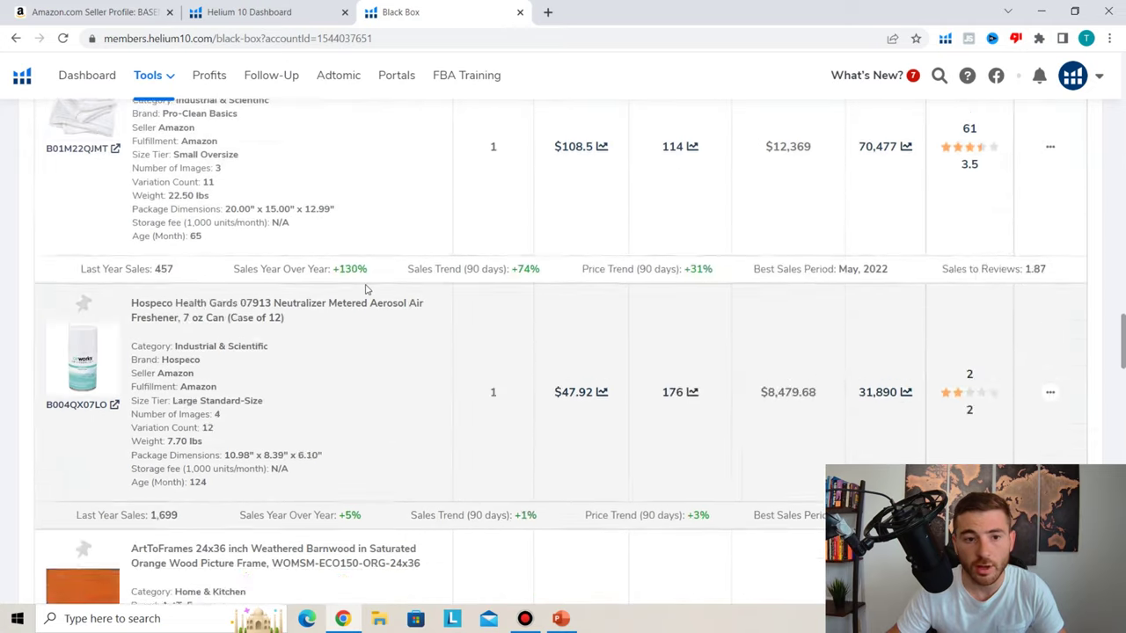
{"action": "scroll", "coordinate": [417, 234], "scroll_direction": "up", "scroll_amount": 8}
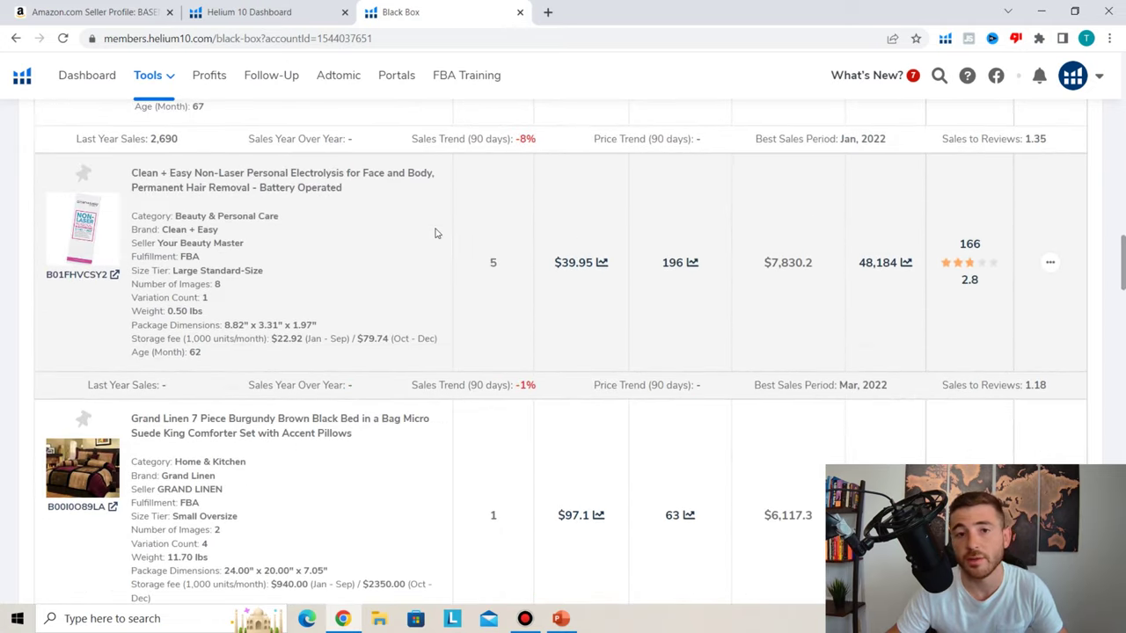
{"action": "scroll", "coordinate": [434, 233], "scroll_direction": "up", "scroll_amount": 5}
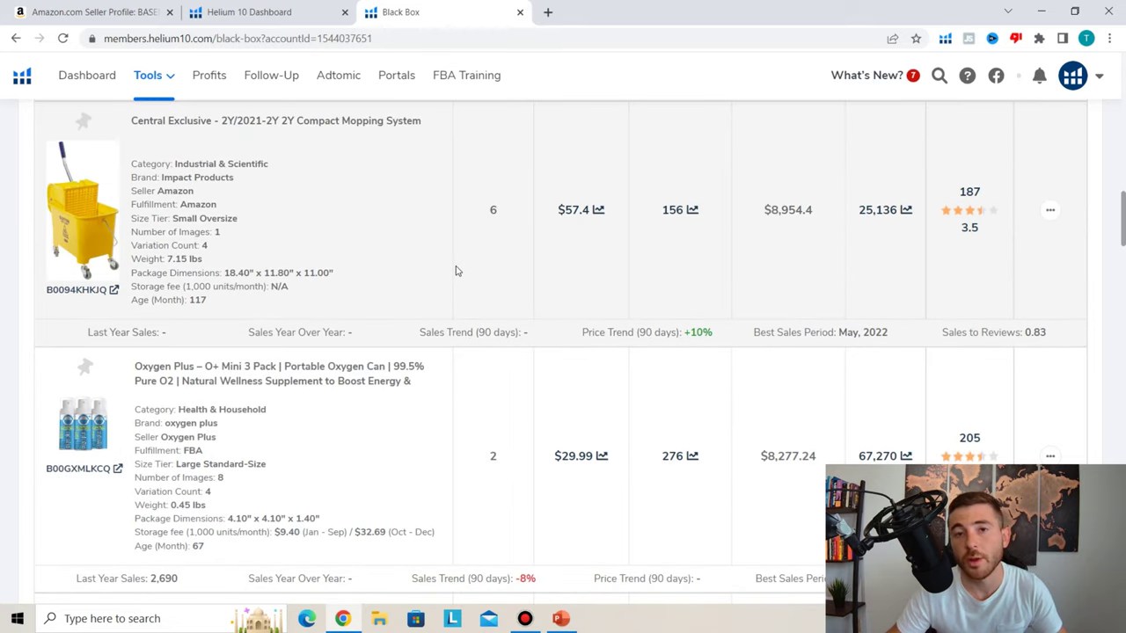
{"action": "scroll", "coordinate": [456, 271], "scroll_direction": "up", "scroll_amount": 6}
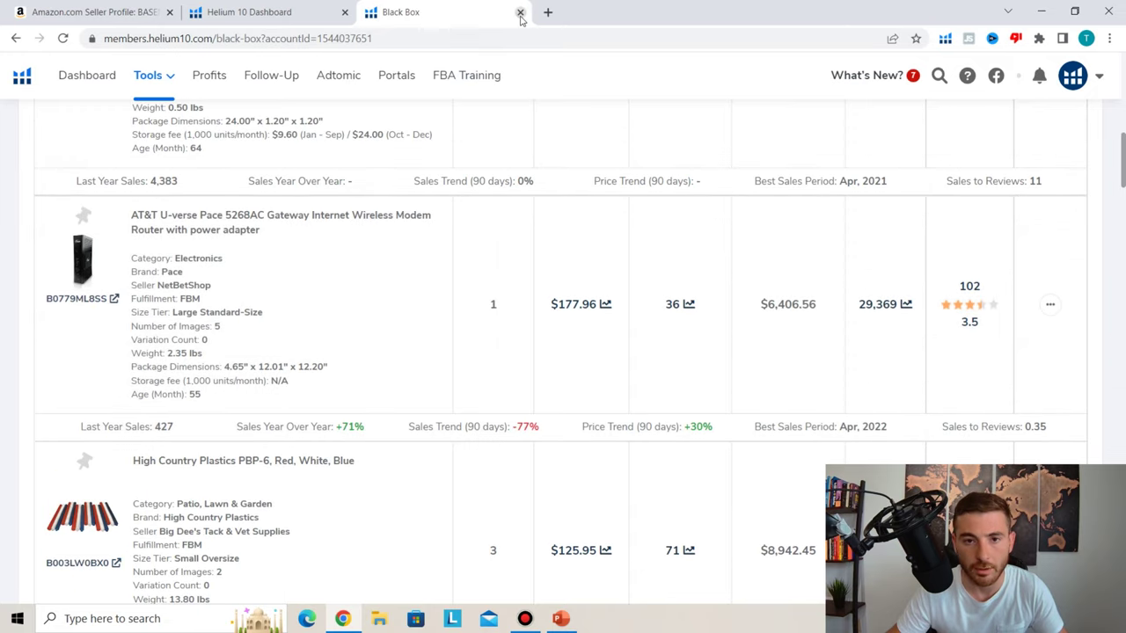
Close Black Box and open the Trendster trends finder in a new tab from the Helium 10 dashboard
{"action": "left_click", "coordinate": [520, 12]}
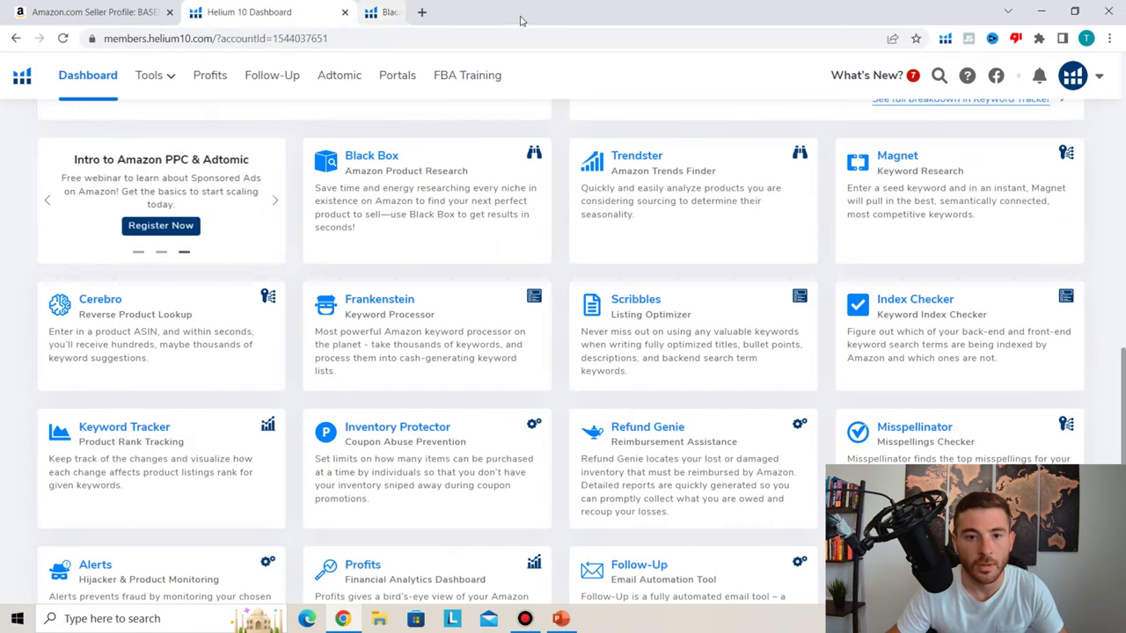
{"action": "right_click", "coordinate": [643, 158]}
{"action": "left_click", "coordinate": [656, 167]}
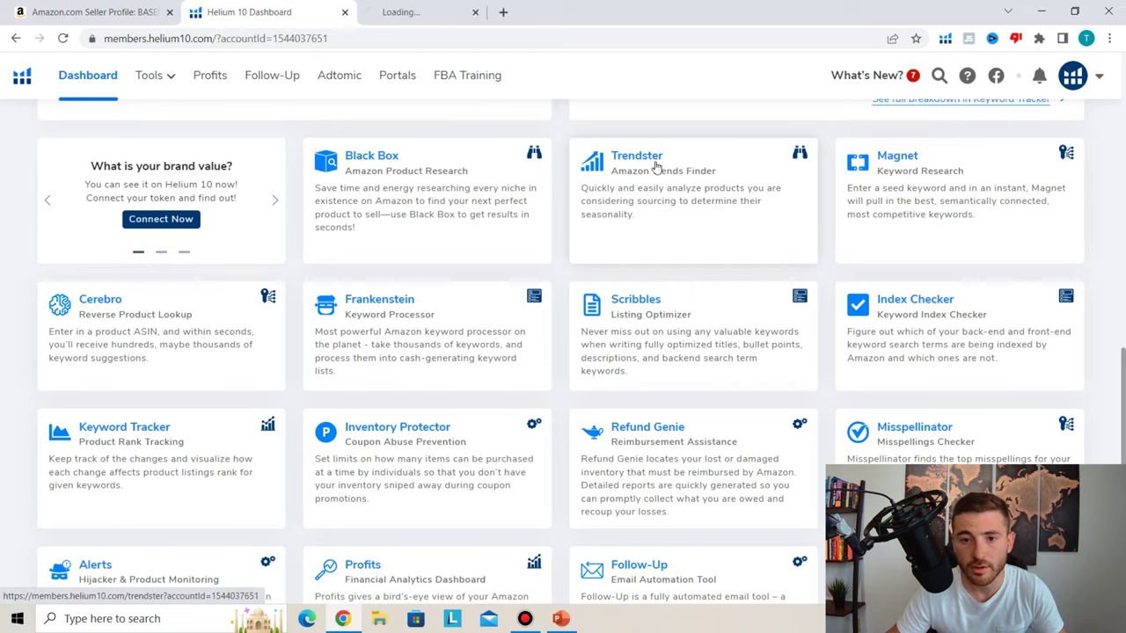
{"action": "left_click", "coordinate": [387, 16]}
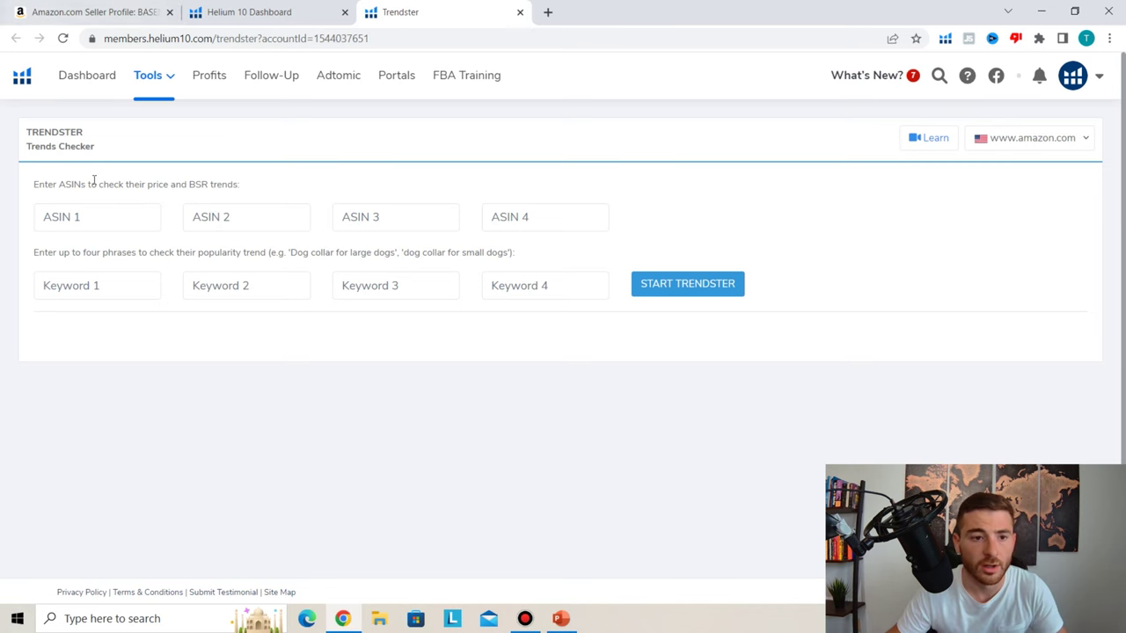
Copy the ASIN B09SHLW3RG from the Basenji dining table set's Amazon listing address and enter it as Trendster's first ASIN
{"action": "left_click", "coordinate": [58, 12]}
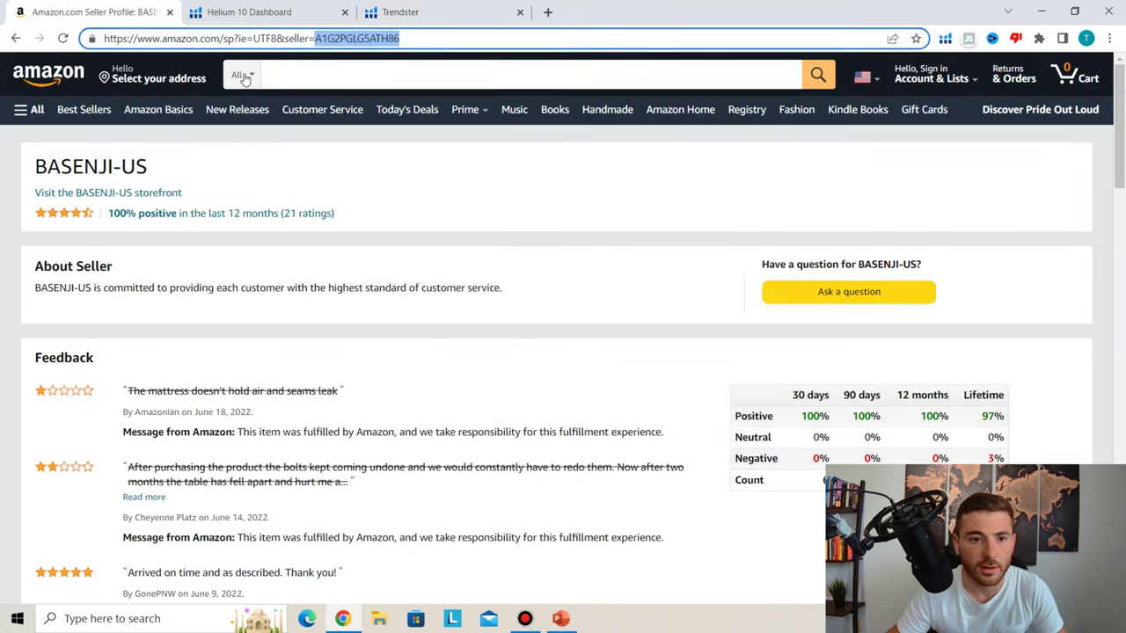
{"action": "left_click", "coordinate": [14, 38]}
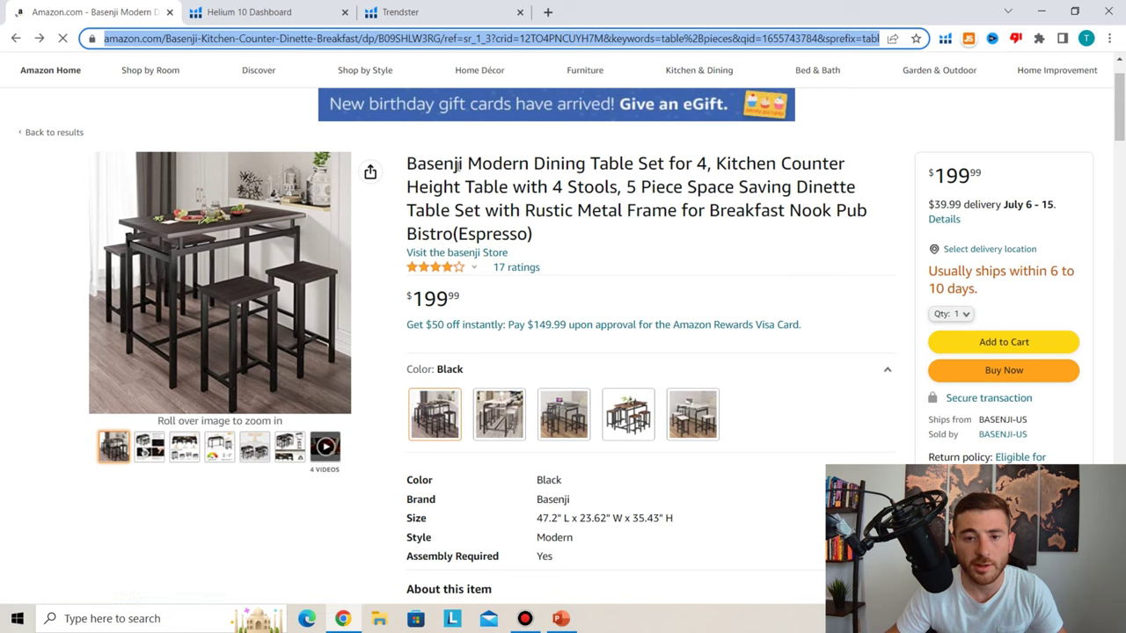
{"action": "left_click", "coordinate": [381, 40]}
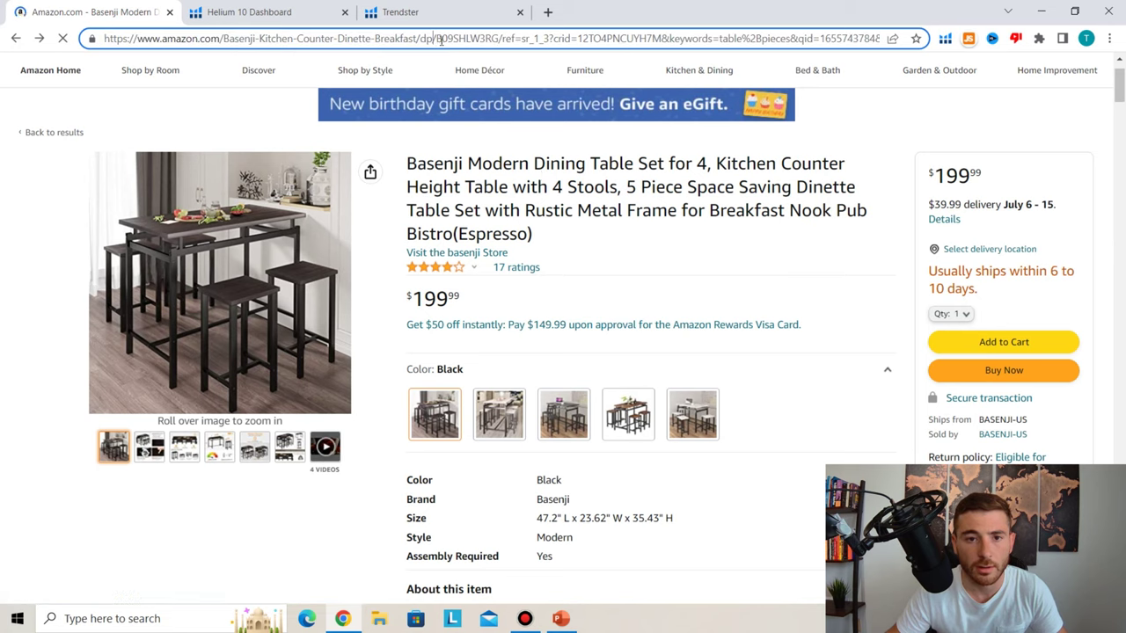
{"action": "left_click_drag", "start_coordinate": [438, 41], "coordinate": [500, 40]}
{"action": "key", "text": "ctrl+c"}
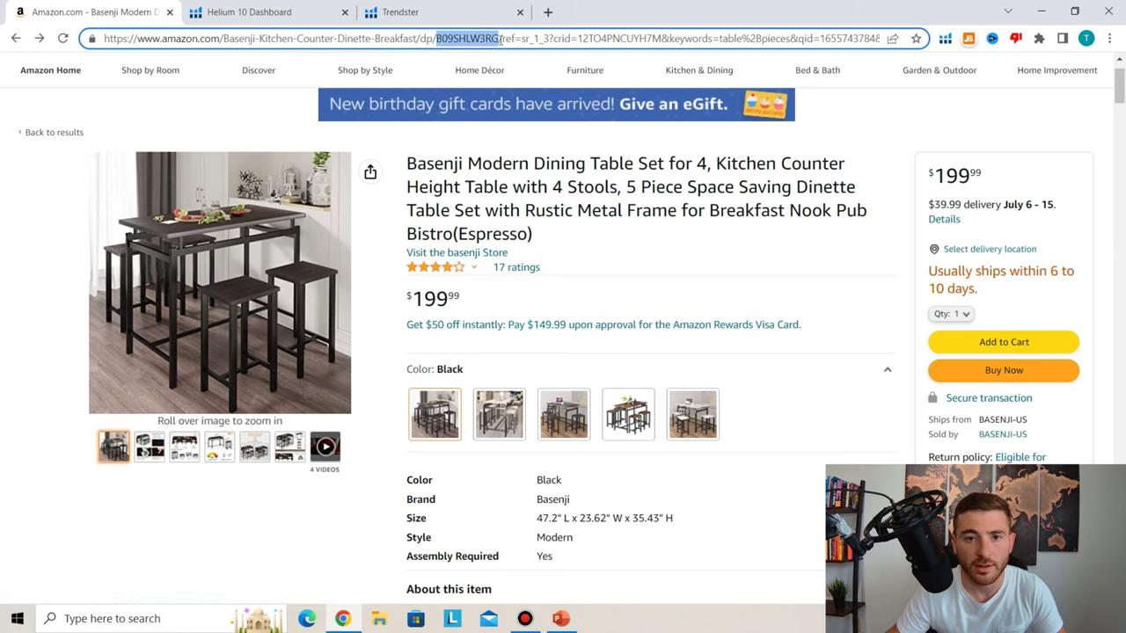
{"action": "left_click", "coordinate": [422, 12]}
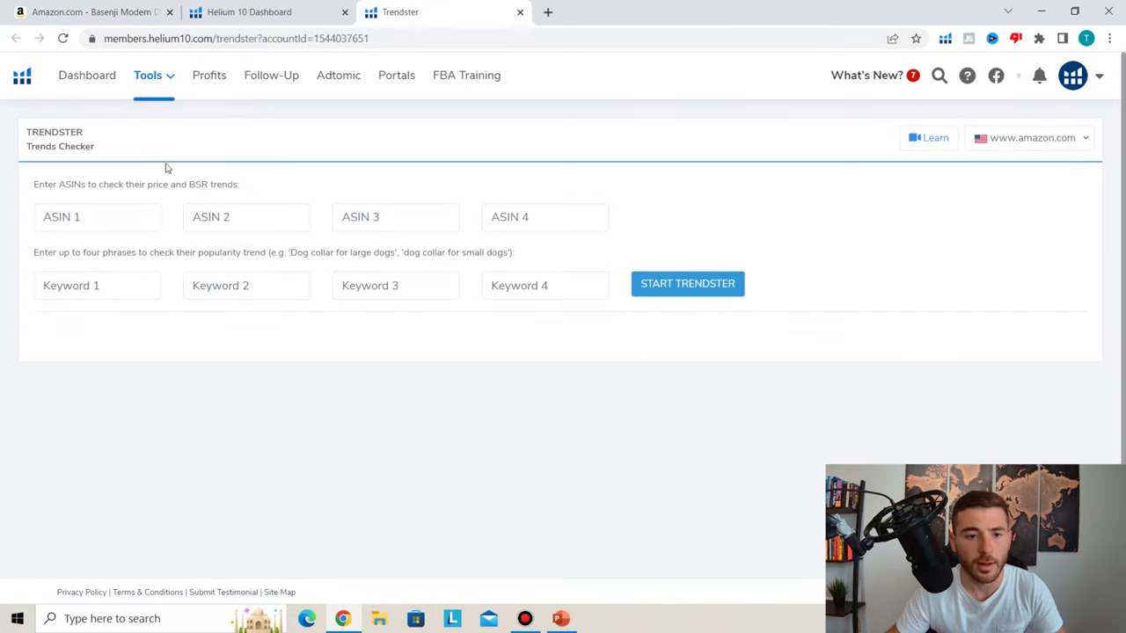
{"action": "left_click", "coordinate": [98, 213]}
{"action": "key", "text": "ctrl+v"}
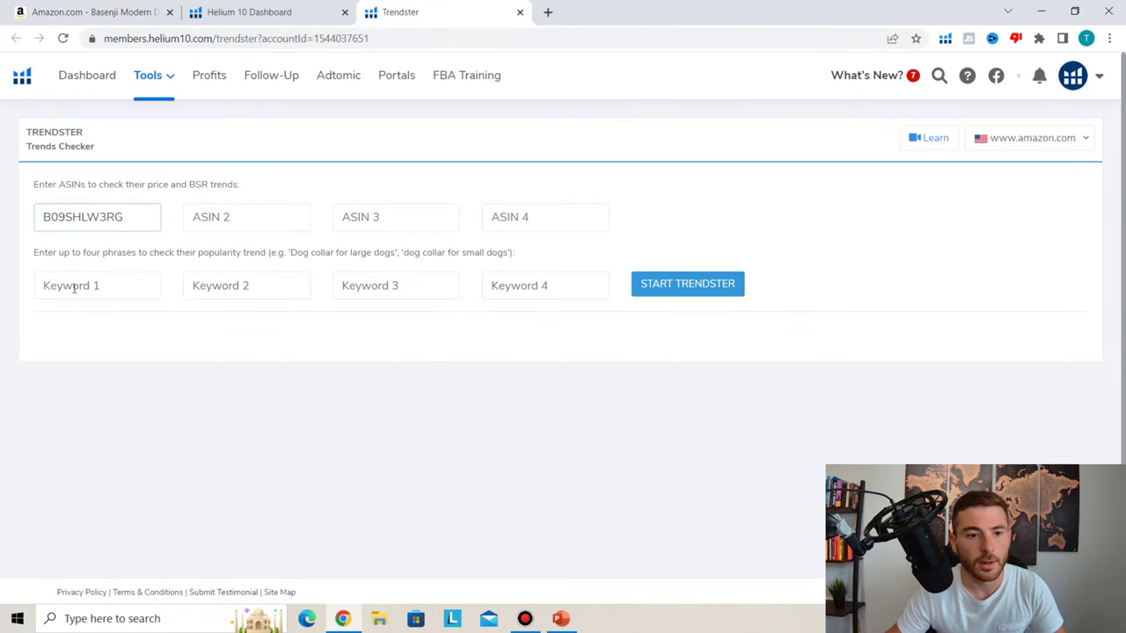
Enter "table pieces" and "table decor" as the first two keywords and run the Trendster check
{"action": "left_click", "coordinate": [74, 288]}
{"action": "type", "text": "ta"}
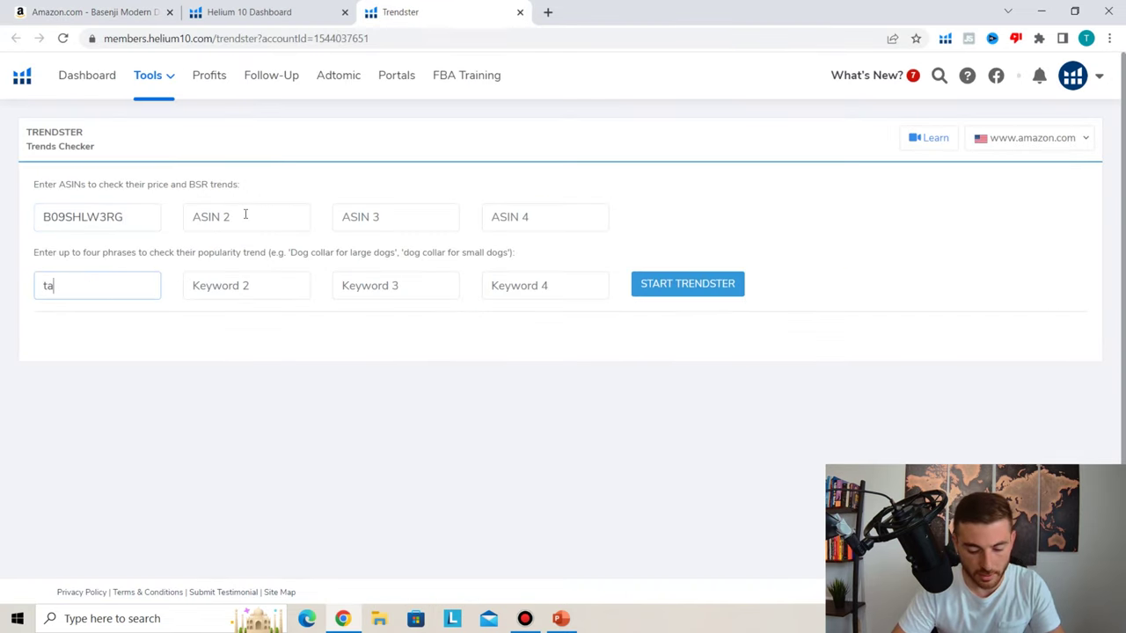
{"action": "type", "text": "ble pirce"}
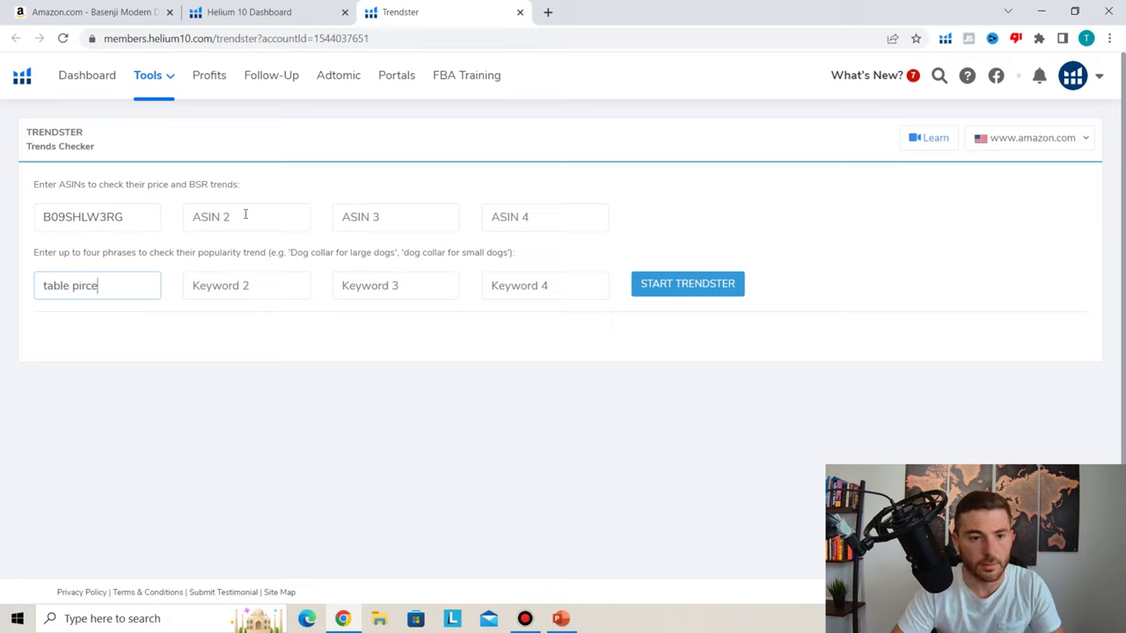
{"action": "key", "text": "BackSpace"}
{"action": "key", "text": "BackSpace"}
{"action": "key", "text": "BackSpace"}
{"action": "type", "text": "ece"}
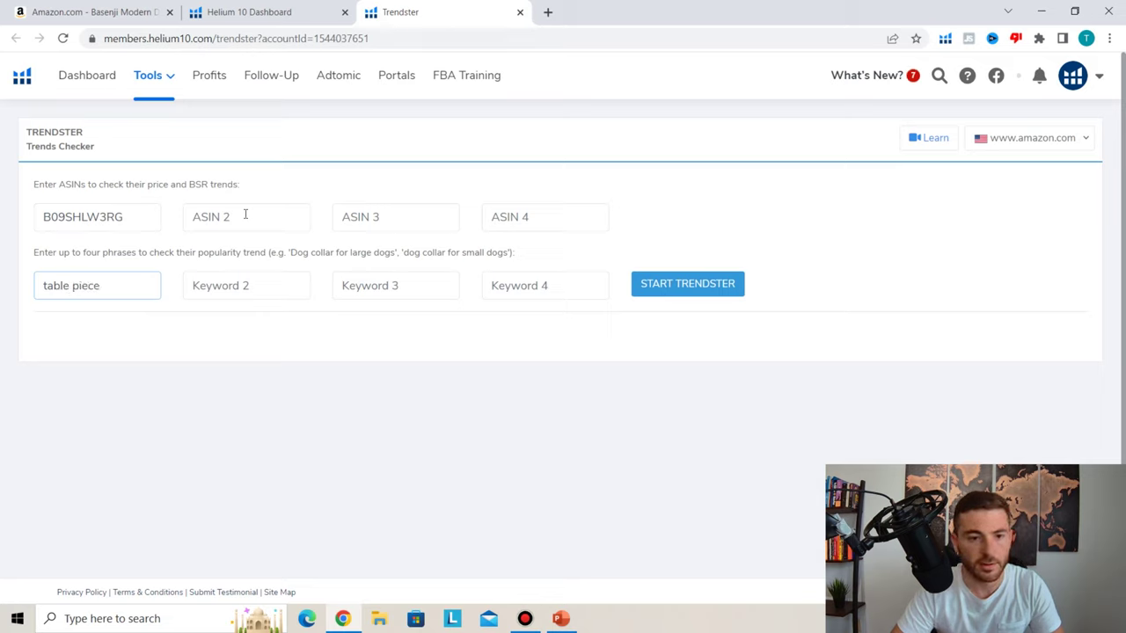
{"action": "type", "text": "s"}
{"action": "key", "text": "Tab"}
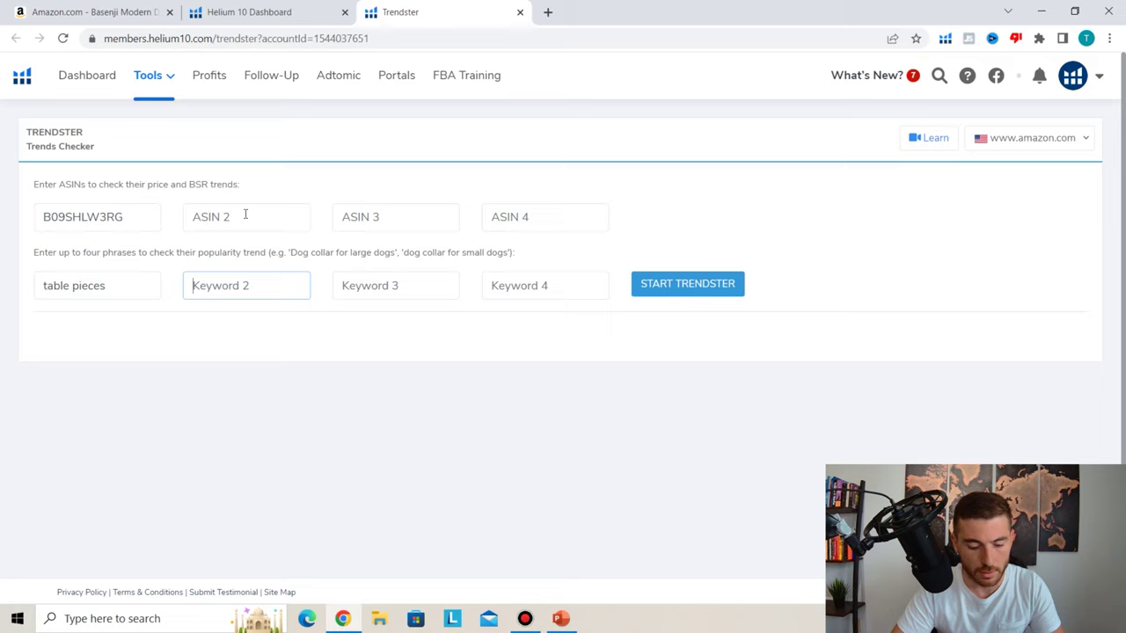
{"action": "type", "text": "table decor"}
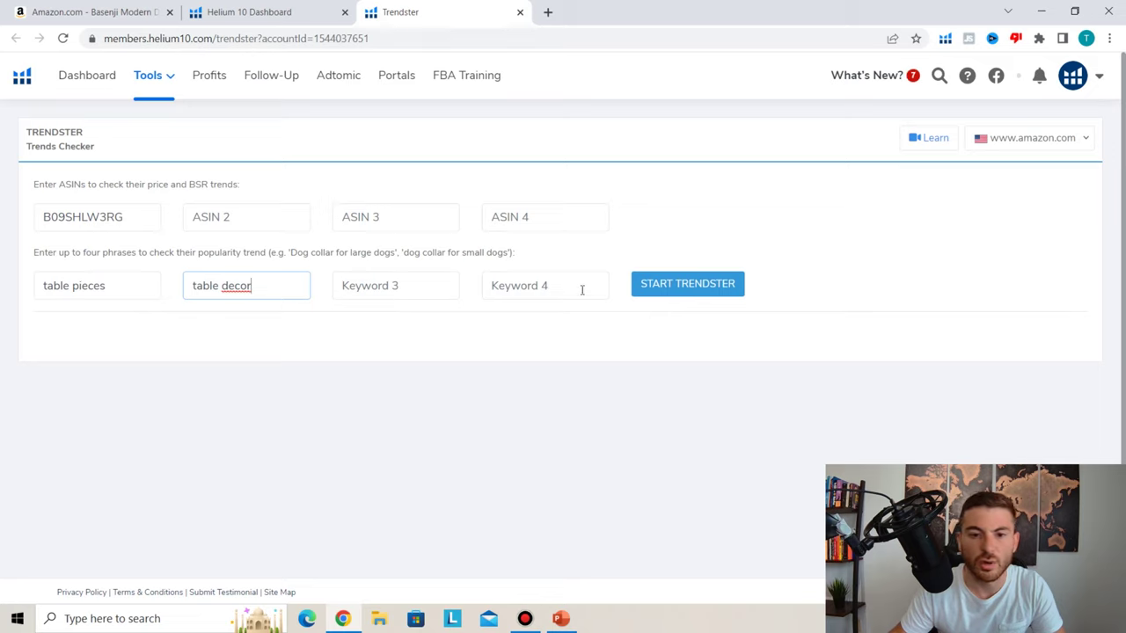
{"action": "left_click", "coordinate": [666, 293]}
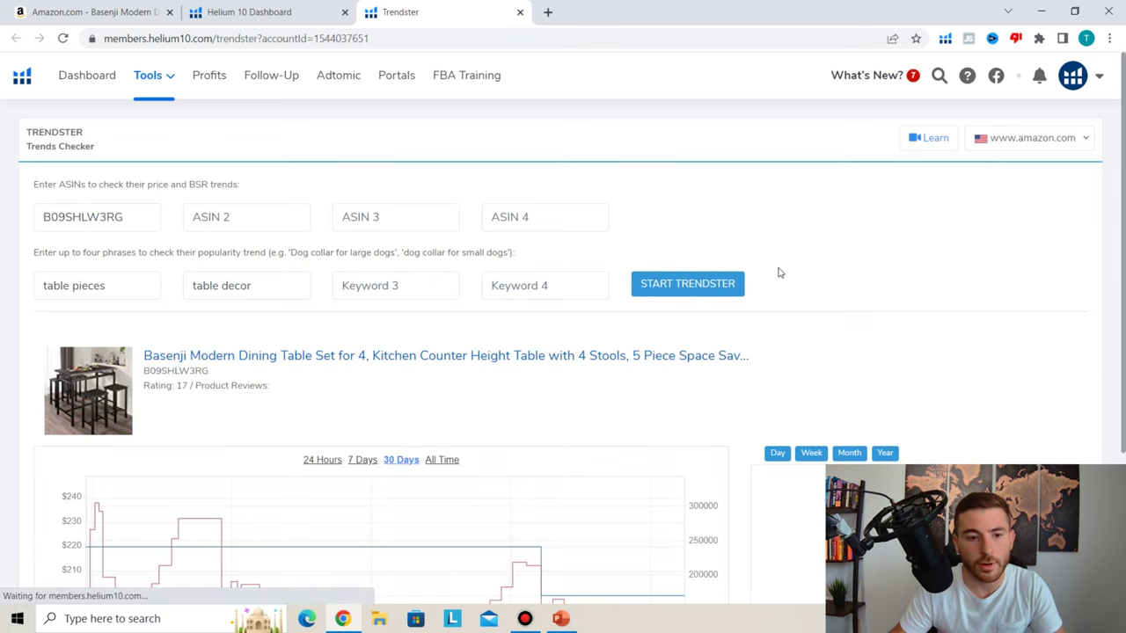
Examine the table set's all-time price and BSR chart, and the keyword interest by week and by year
{"action": "scroll", "coordinate": [779, 273], "scroll_direction": "down", "scroll_amount": 1}
{"action": "scroll", "coordinate": [779, 273], "scroll_direction": "down", "scroll_amount": 2}
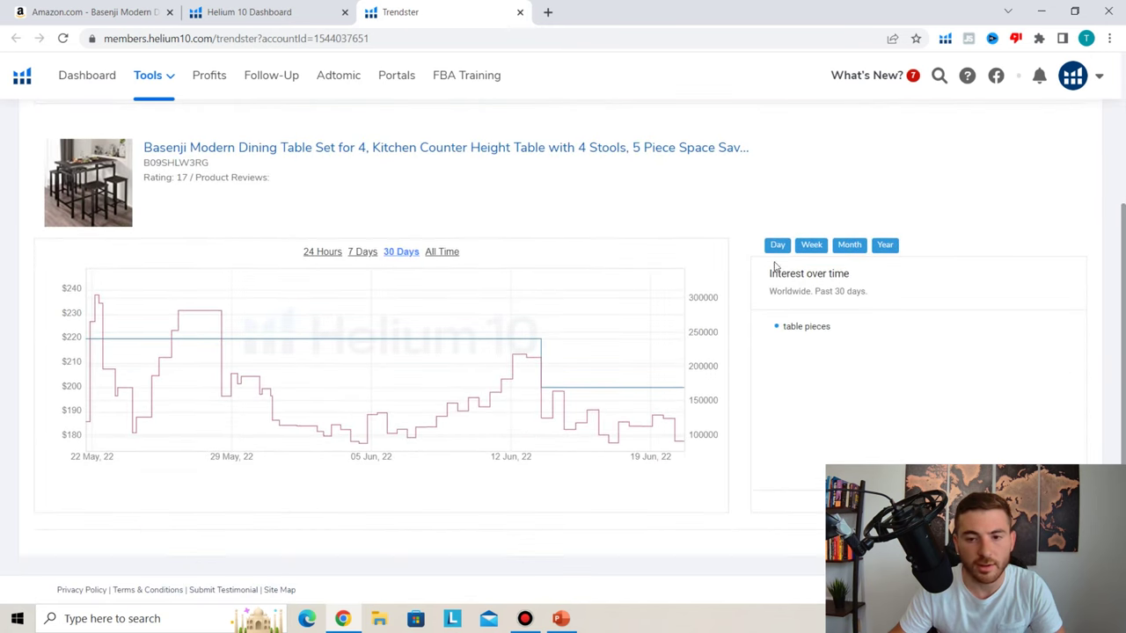
{"action": "left_click", "coordinate": [433, 257]}
{"action": "mouse_move", "coordinate": [82, 314]}
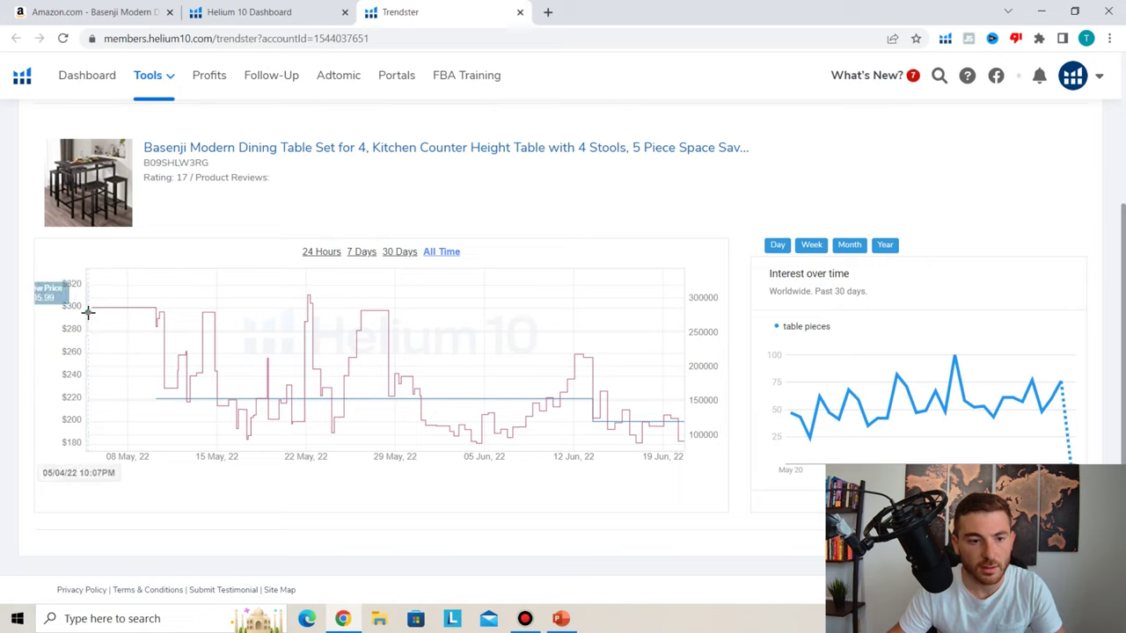
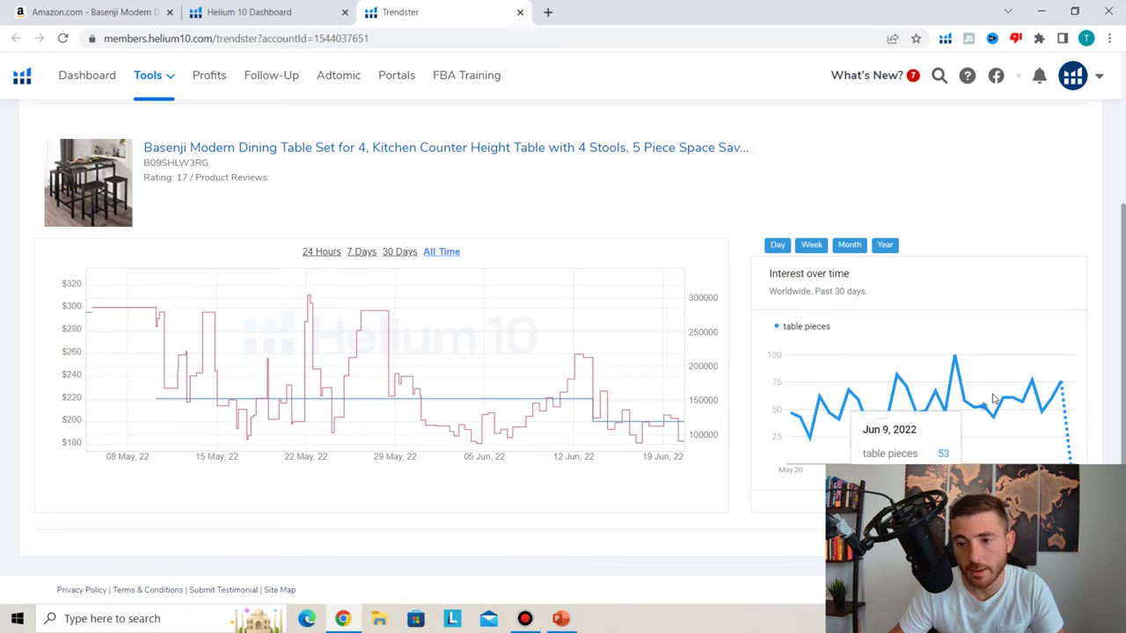
{"action": "left_click", "coordinate": [811, 246]}
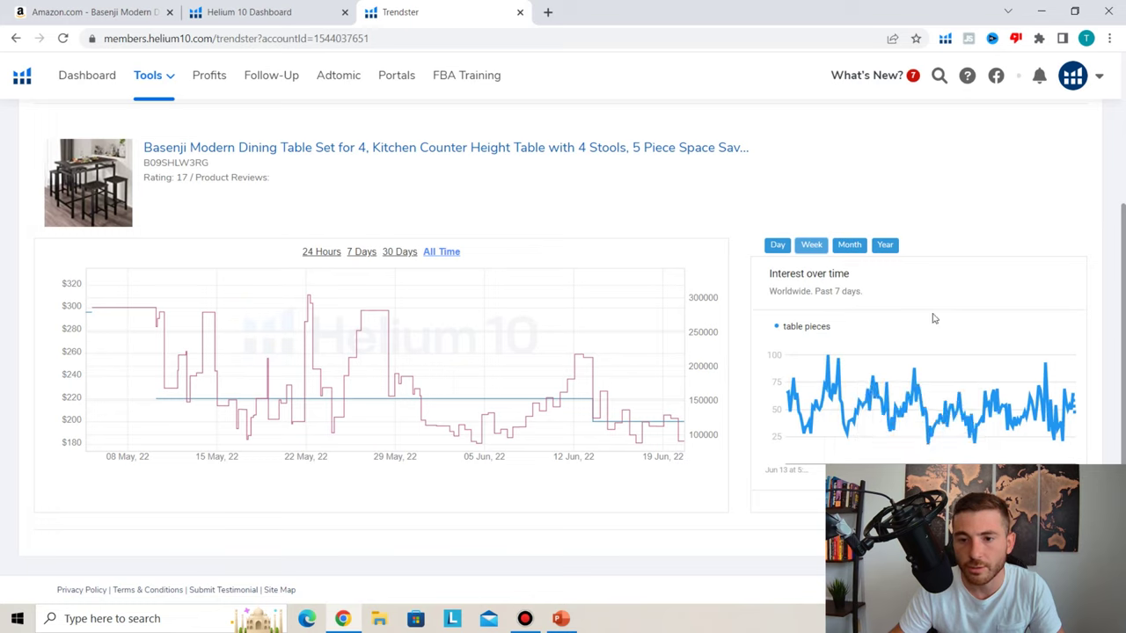
{"action": "left_click", "coordinate": [885, 251]}
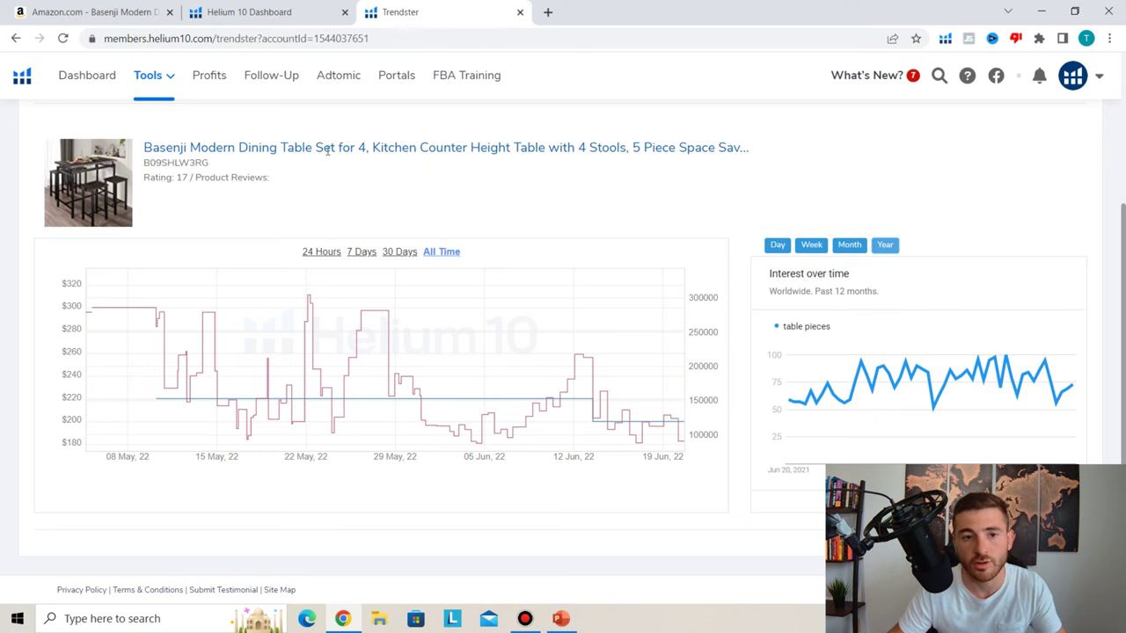
Close Trendster and open the Magnet keyword research tool in a new tab from the Helium 10 dashboard
{"action": "left_click", "coordinate": [520, 13]}
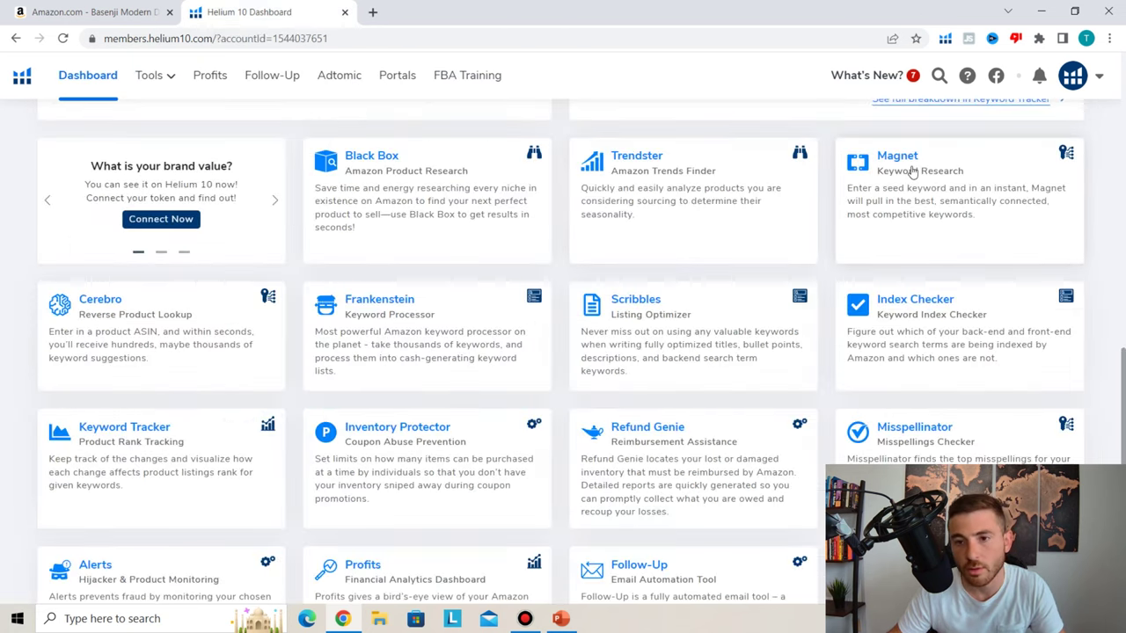
{"action": "right_click", "coordinate": [909, 161]}
{"action": "left_click", "coordinate": [959, 167]}
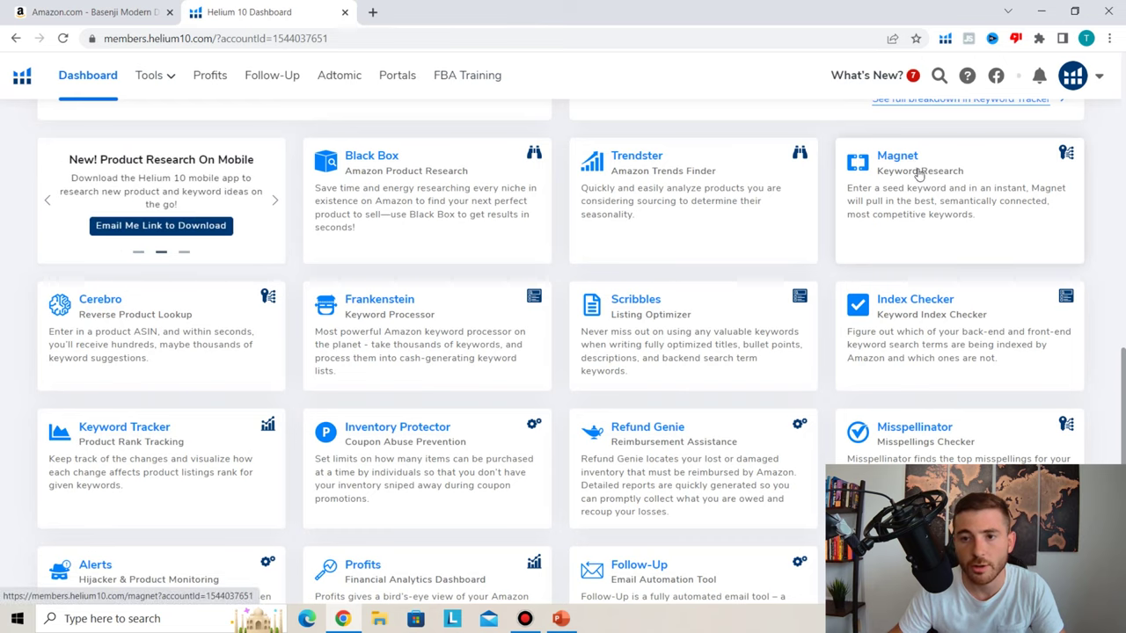
{"action": "left_click", "coordinate": [371, 18]}
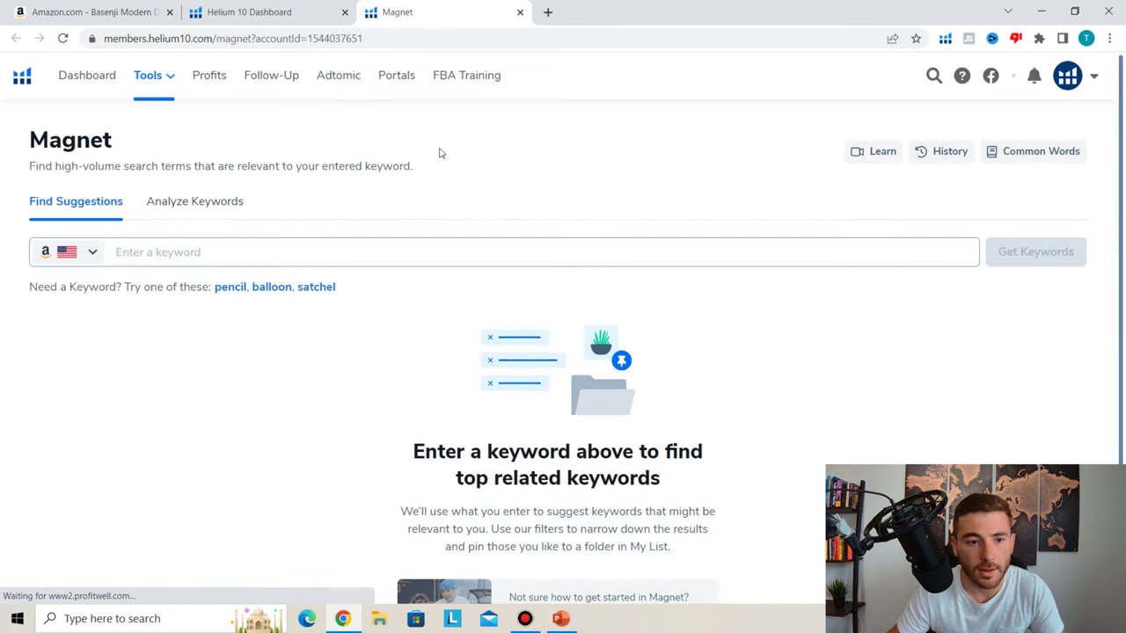
Look up keyword suggestions in Magnet for the seed keyword "table decor"
{"action": "left_click", "coordinate": [141, 251]}
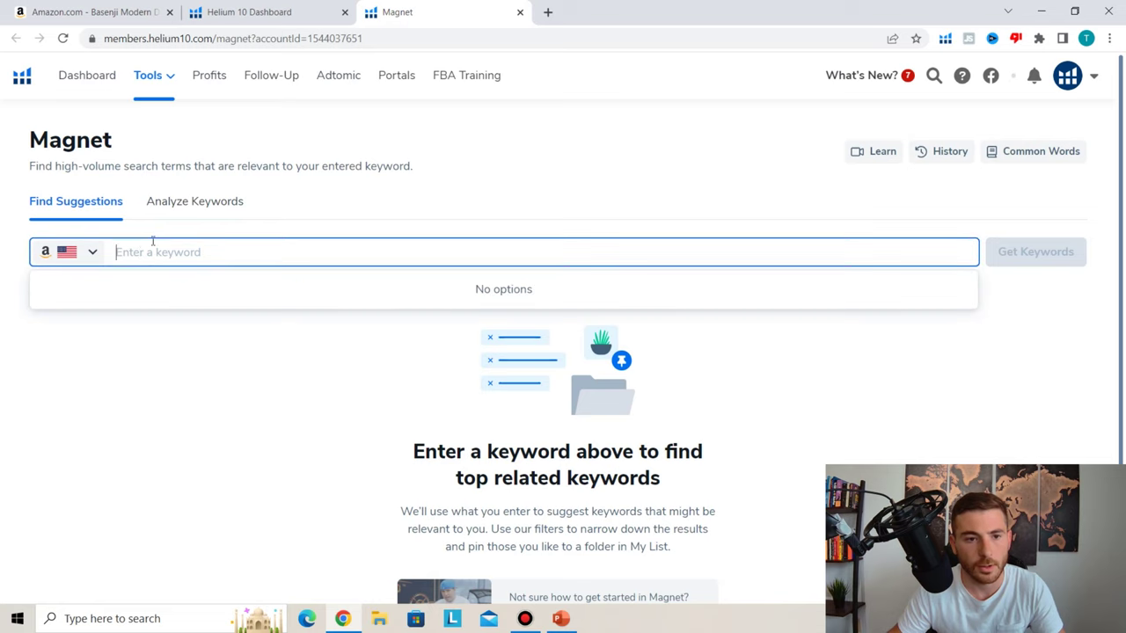
{"action": "type", "text": "table"}
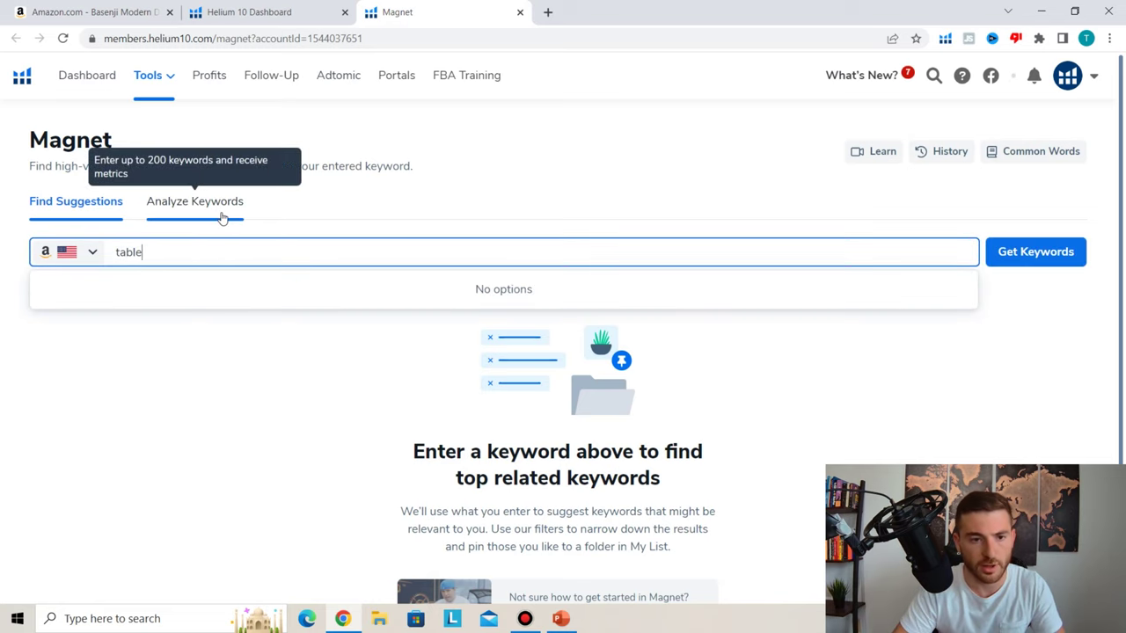
{"action": "type", "text": " decor"}
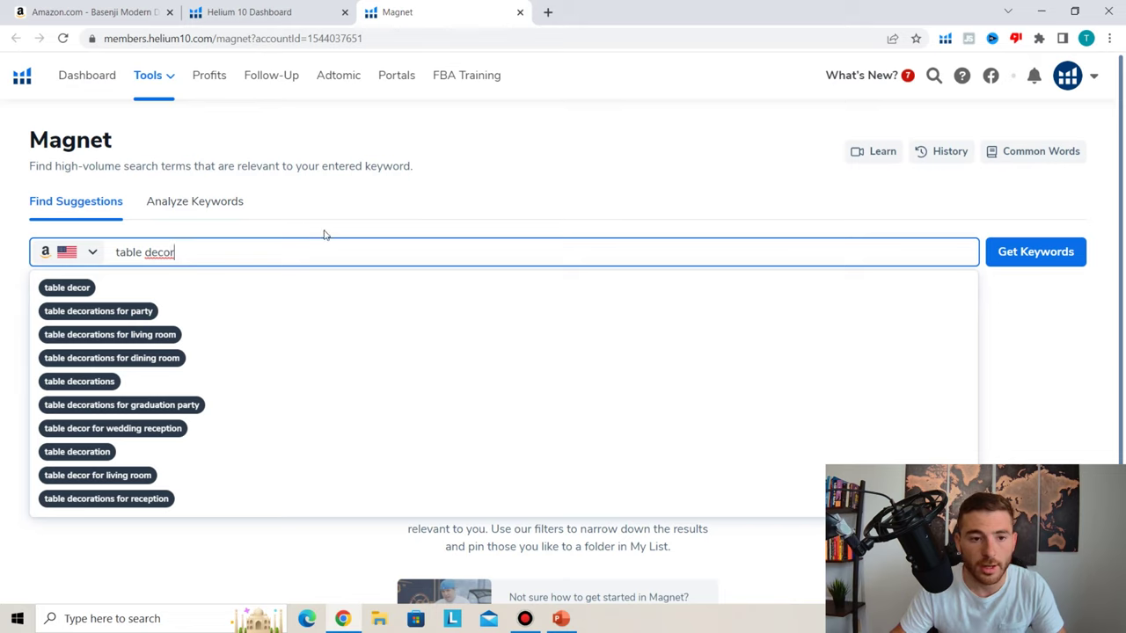
{"action": "left_click", "coordinate": [1025, 253]}
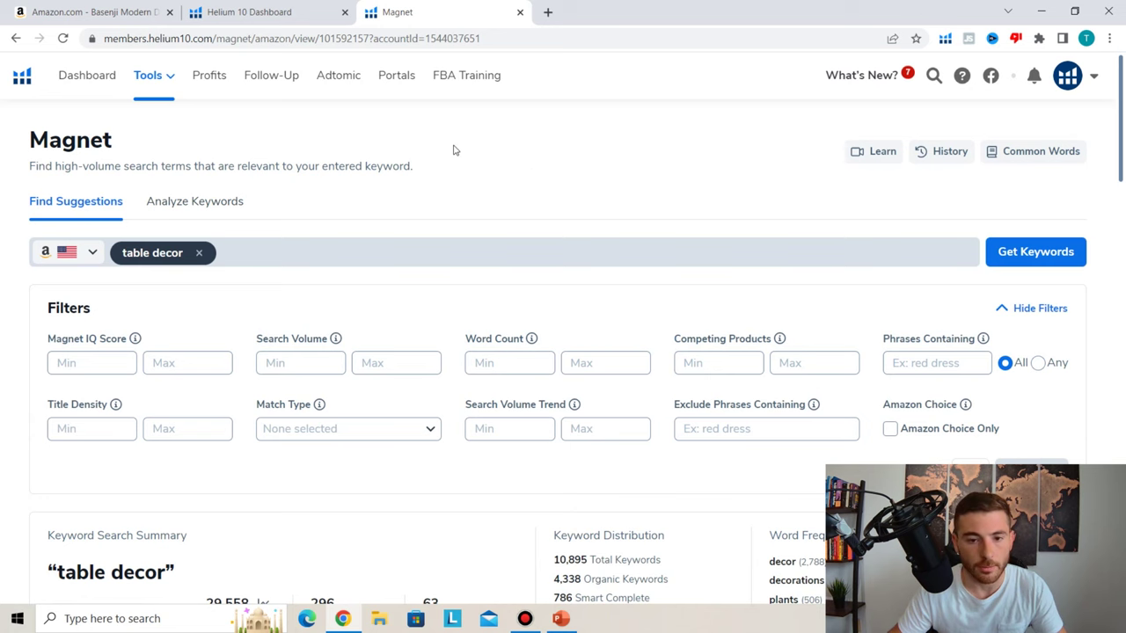
Examine the "table decor" search summary, the selectable Amazon marketplaces and the list of suggested keywords
{"action": "scroll", "coordinate": [452, 156], "scroll_direction": "down", "scroll_amount": 3}
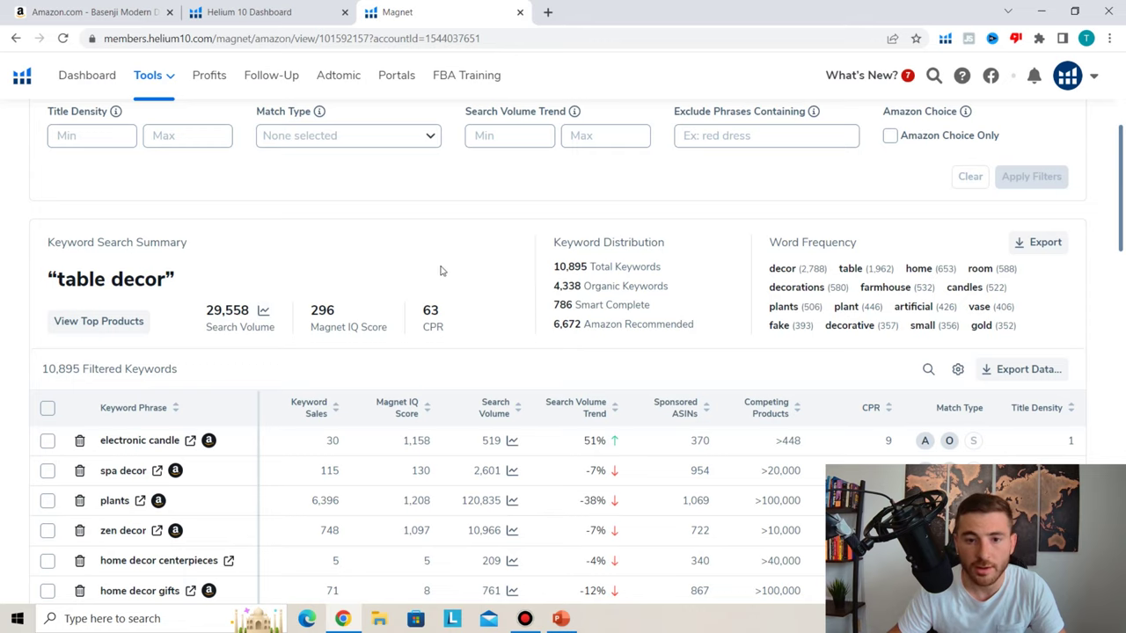
{"action": "scroll", "coordinate": [480, 286], "scroll_direction": "up", "scroll_amount": 3}
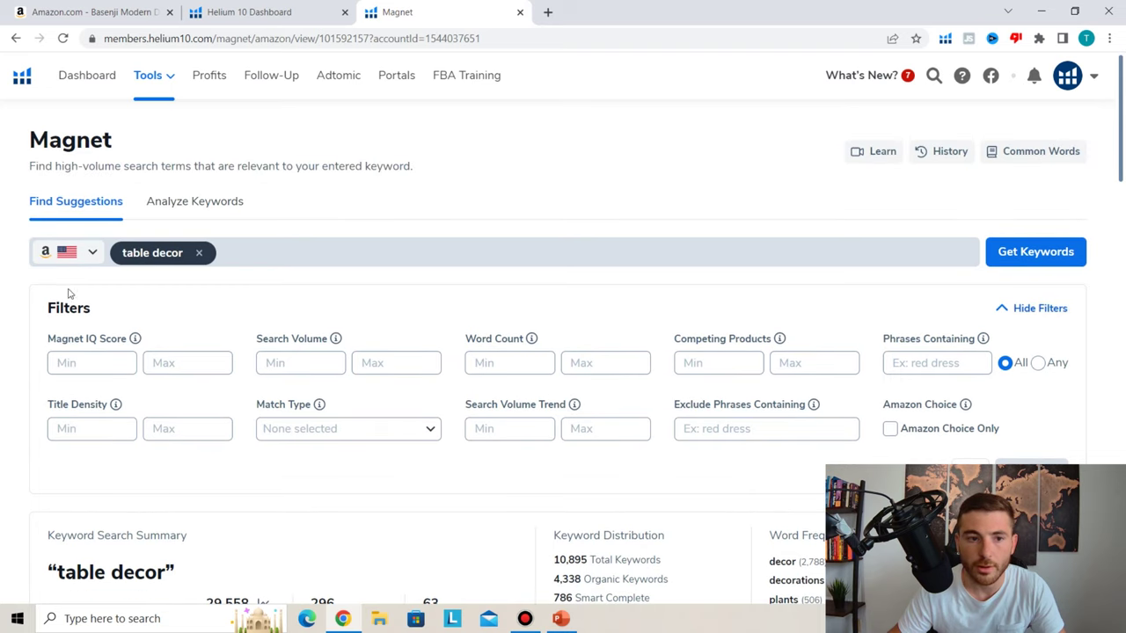
{"action": "left_click", "coordinate": [65, 255]}
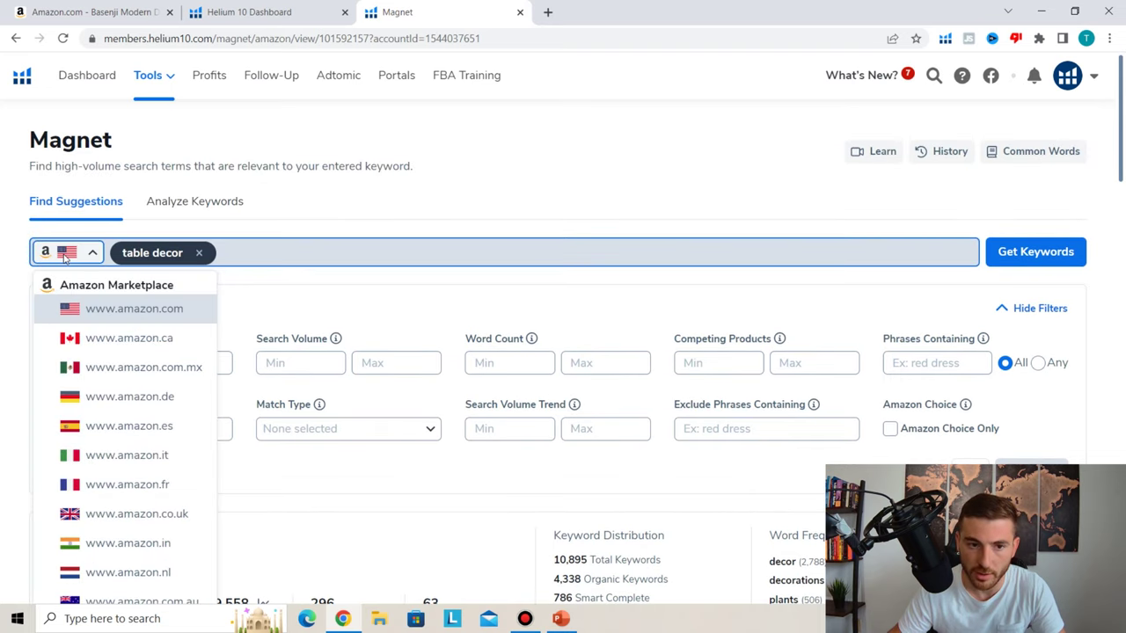
{"action": "left_click", "coordinate": [65, 255]}
{"action": "scroll", "coordinate": [598, 327], "scroll_direction": "down", "scroll_amount": 3}
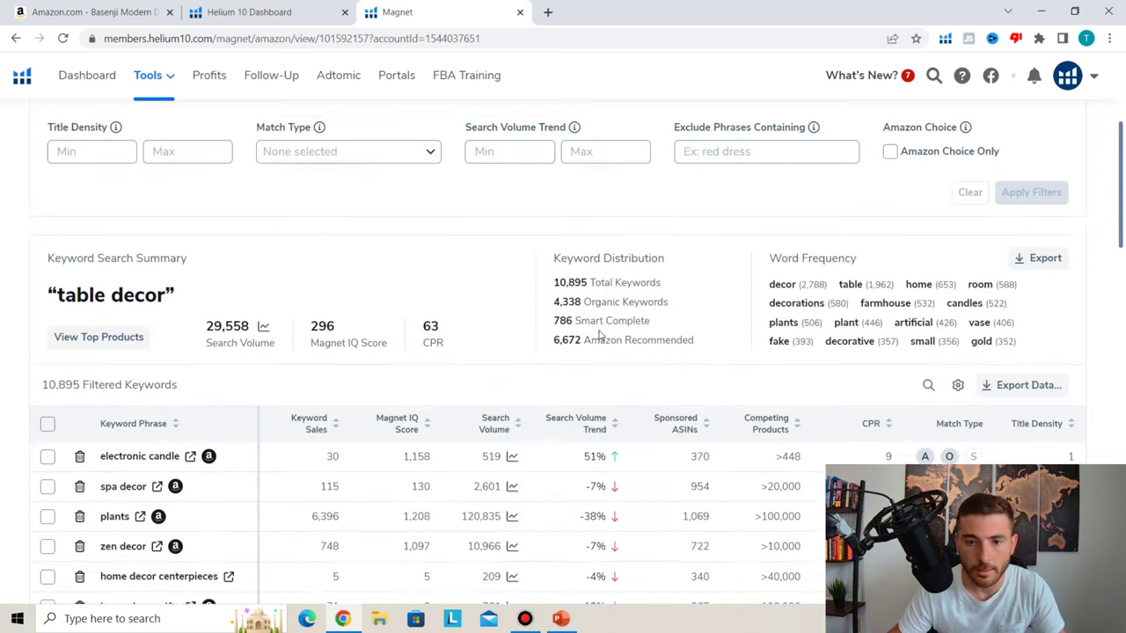
{"action": "scroll", "coordinate": [581, 322], "scroll_direction": "down", "scroll_amount": 2}
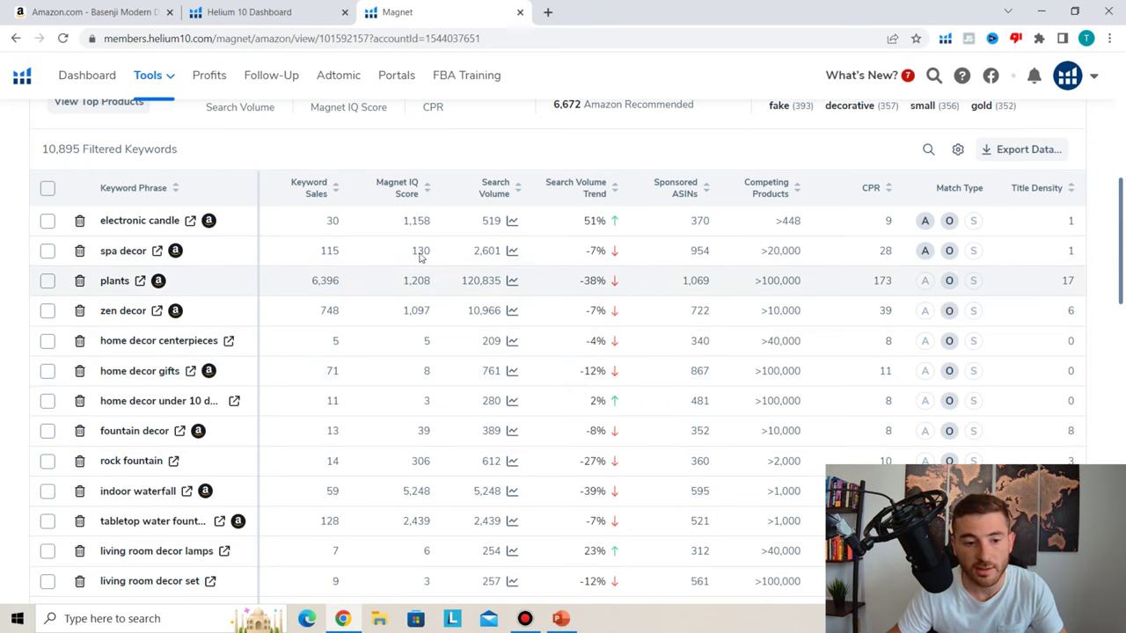
{"action": "scroll", "coordinate": [483, 260], "scroll_direction": "up", "scroll_amount": 1}
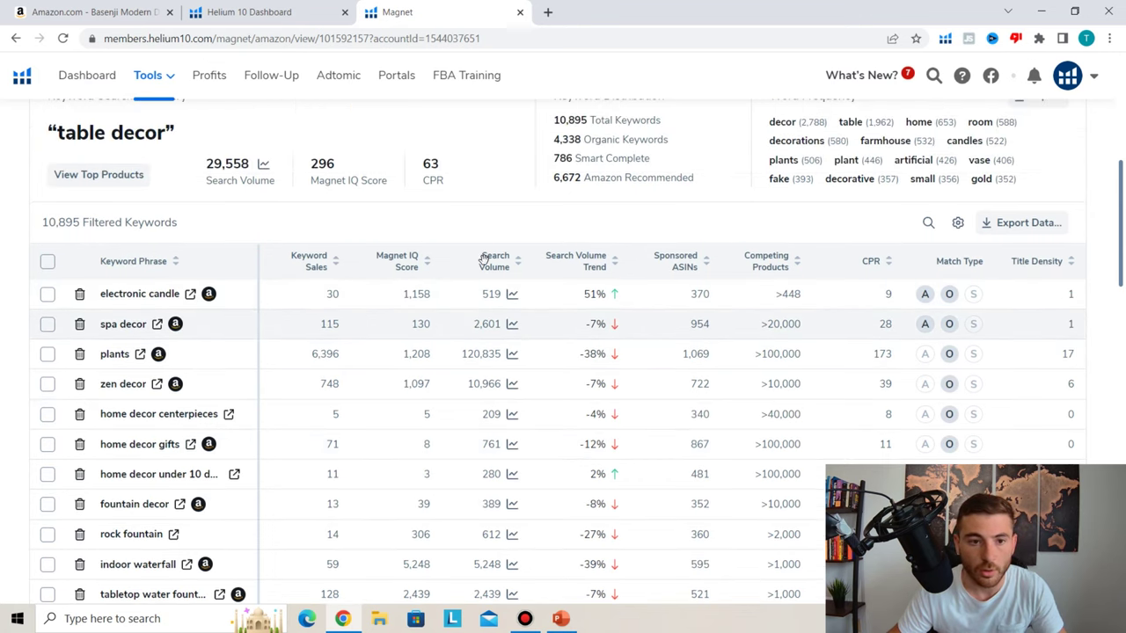
Sort the suggested keywords by keyword sales, highest first, and review the top phrases with their metrics
{"action": "left_click", "coordinate": [335, 267]}
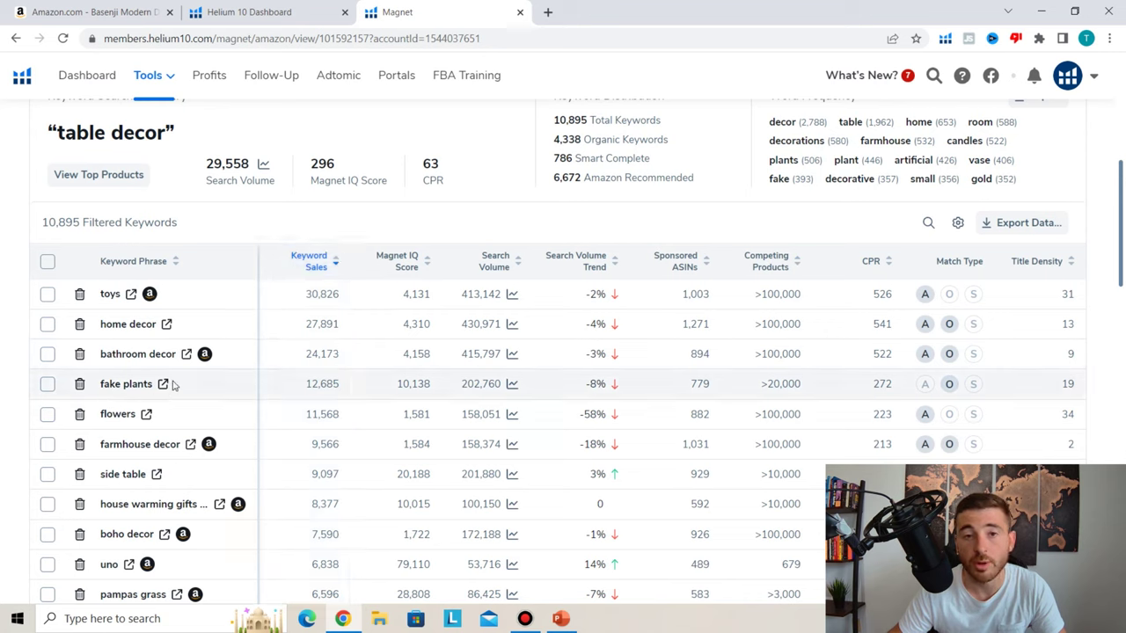
{"action": "mouse_move", "coordinate": [206, 362]}
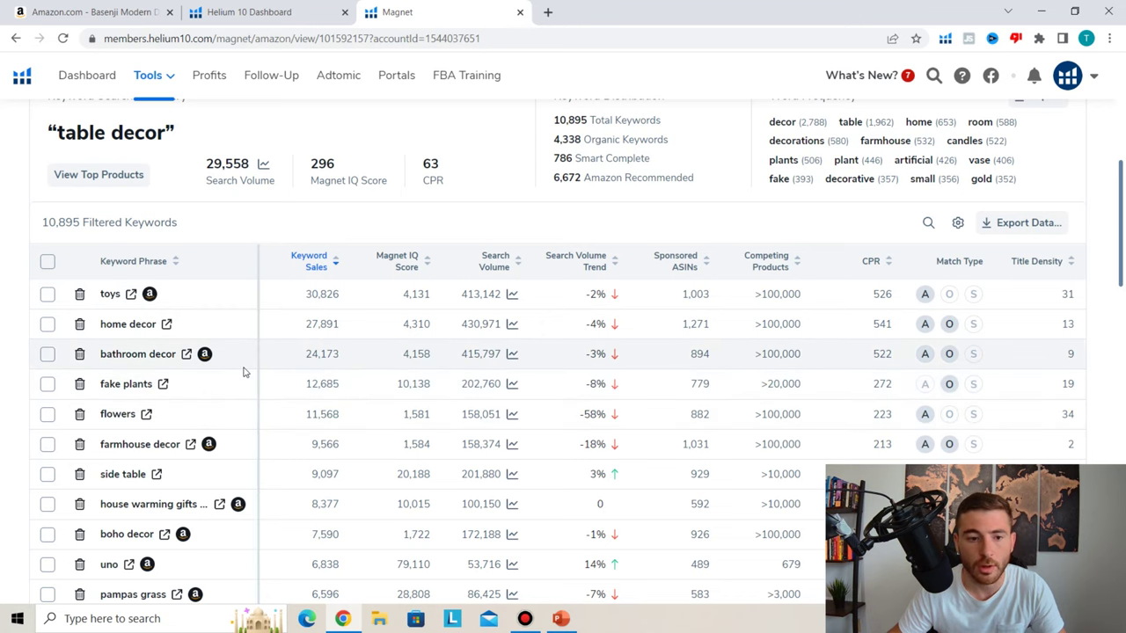
{"action": "scroll", "coordinate": [352, 334], "scroll_direction": "down", "scroll_amount": 1}
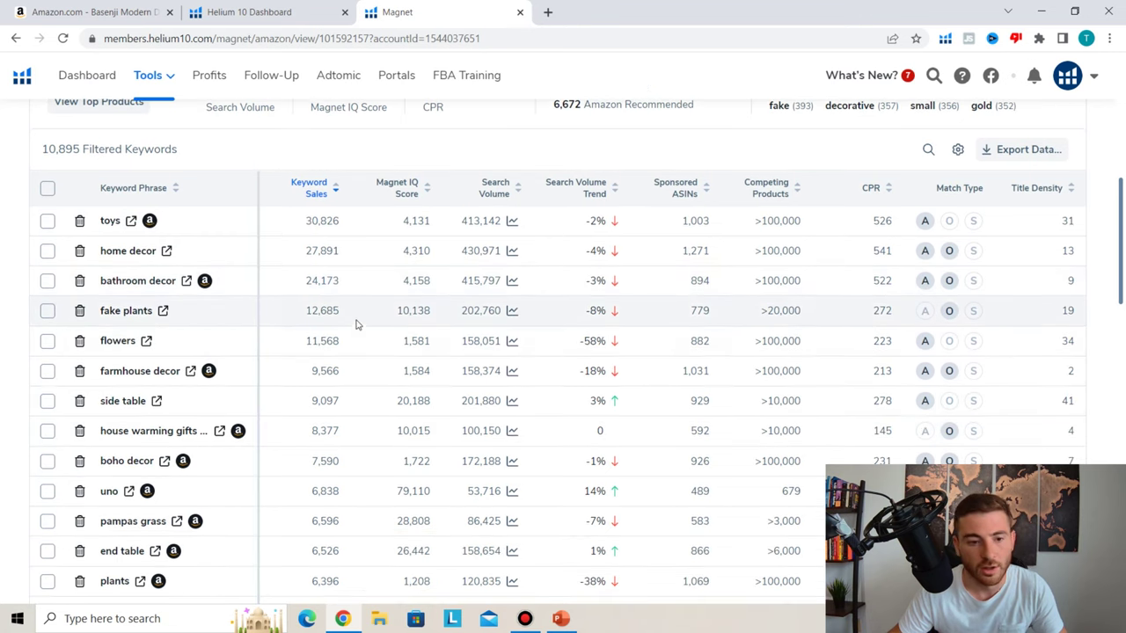
{"action": "scroll", "coordinate": [364, 318], "scroll_direction": "up", "scroll_amount": 2}
{"action": "scroll", "coordinate": [364, 318], "scroll_direction": "up", "scroll_amount": 2}
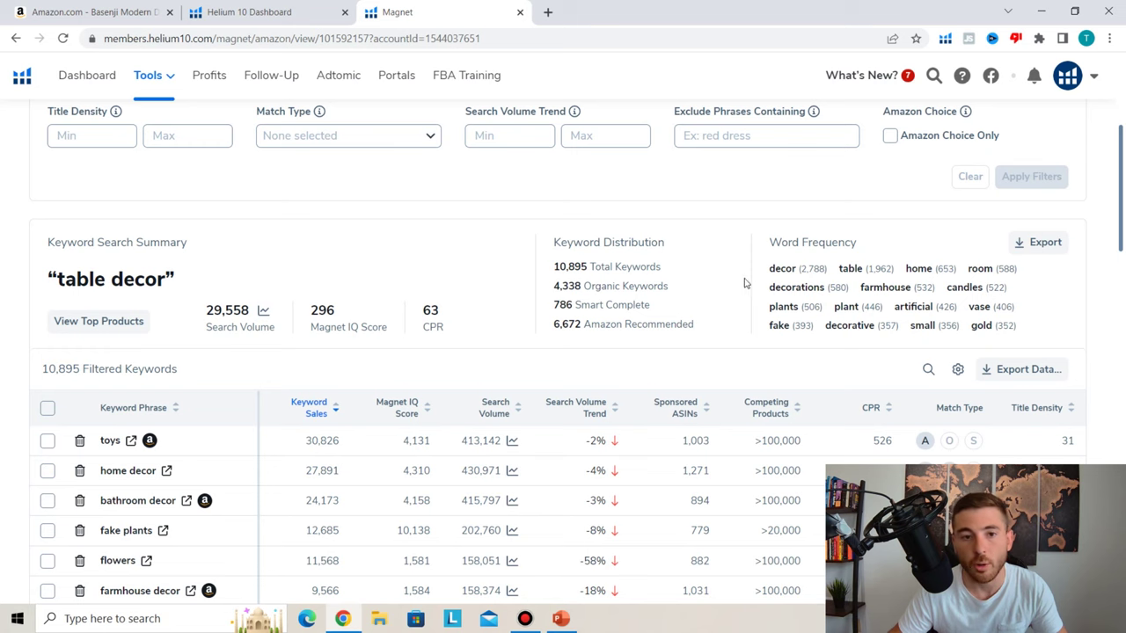
Close Magnet and open the Cerebro reverse product lookup in a new tab from the Helium 10 dashboard
{"action": "left_click", "coordinate": [519, 13]}
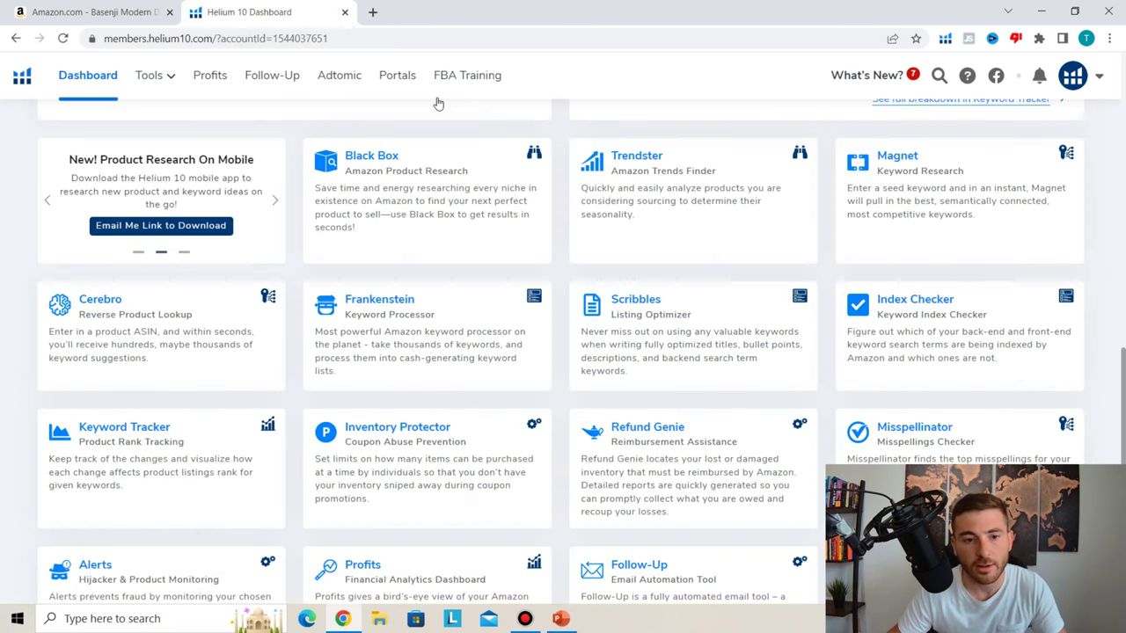
{"action": "right_click", "coordinate": [115, 299]}
{"action": "left_click", "coordinate": [138, 310]}
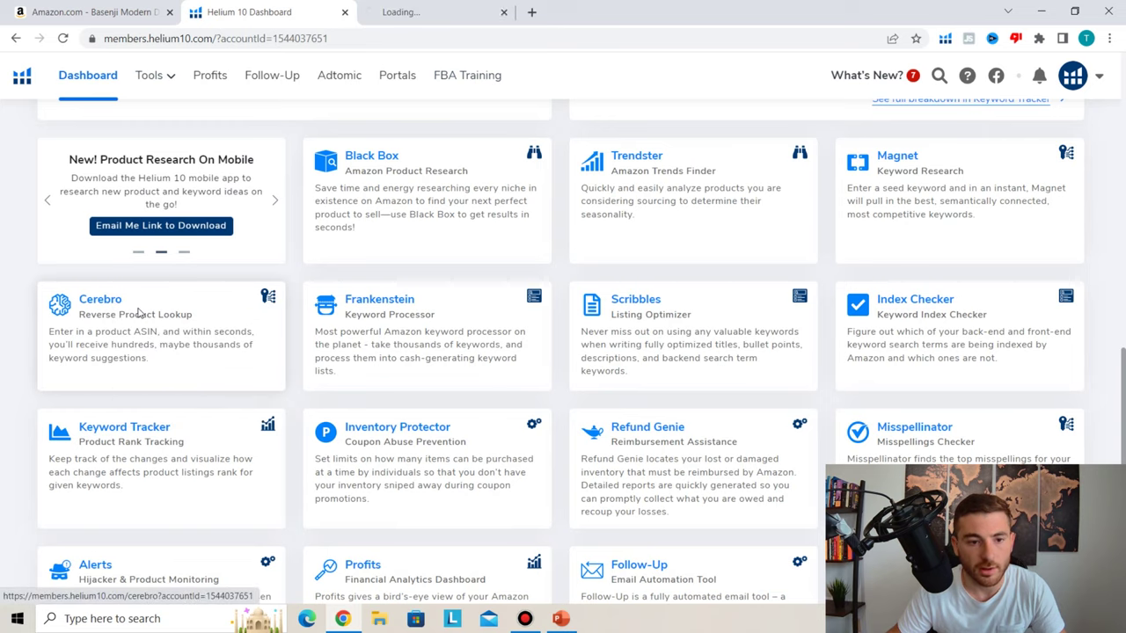
{"action": "left_click", "coordinate": [418, 17]}
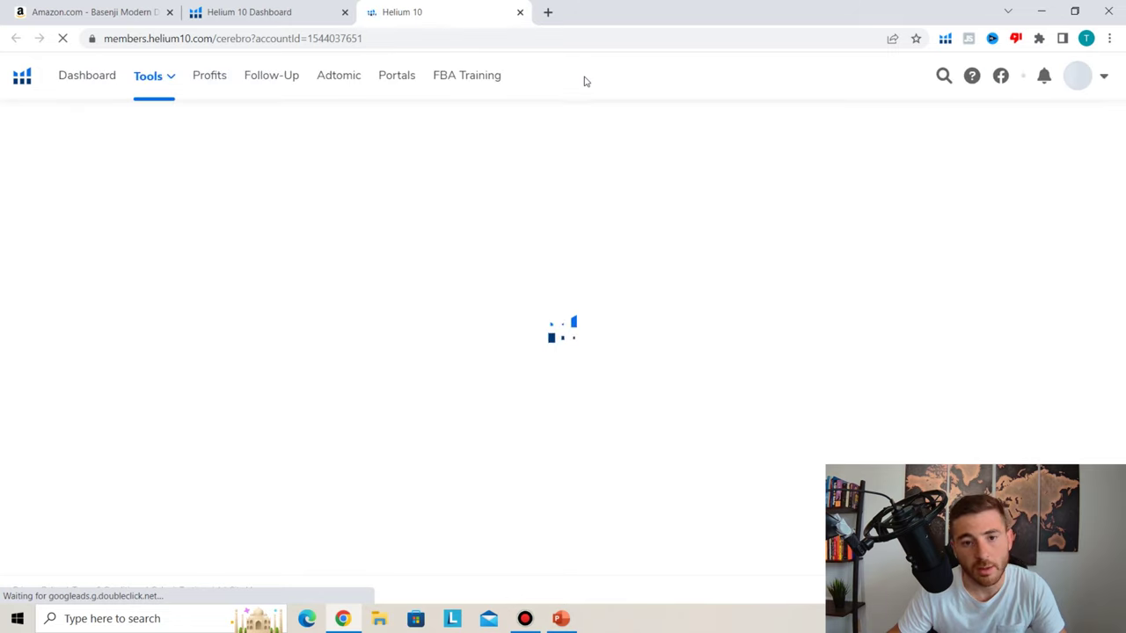
Enter the Basenji dining table set's ASIN B09SHLW3RG from its Amazon listing into Cerebro and get its keywords
{"action": "left_click", "coordinate": [35, 14]}
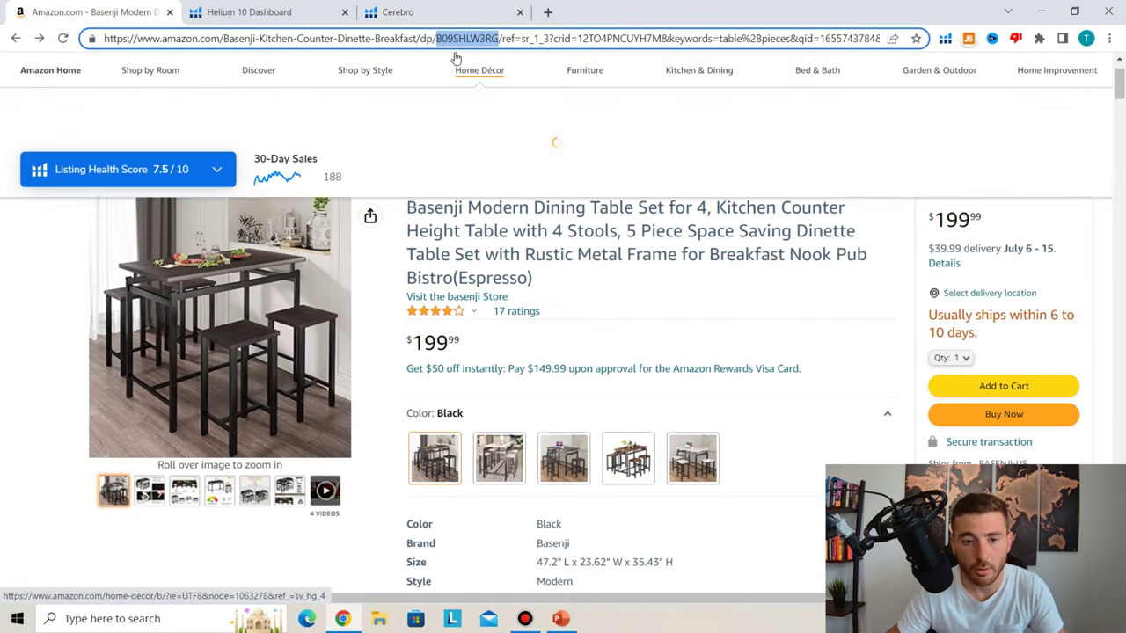
{"action": "key", "text": "ctrl+shift+Tab"}
{"action": "left_click", "coordinate": [211, 207]}
{"action": "type", "text": "B09SHLW3RG"}
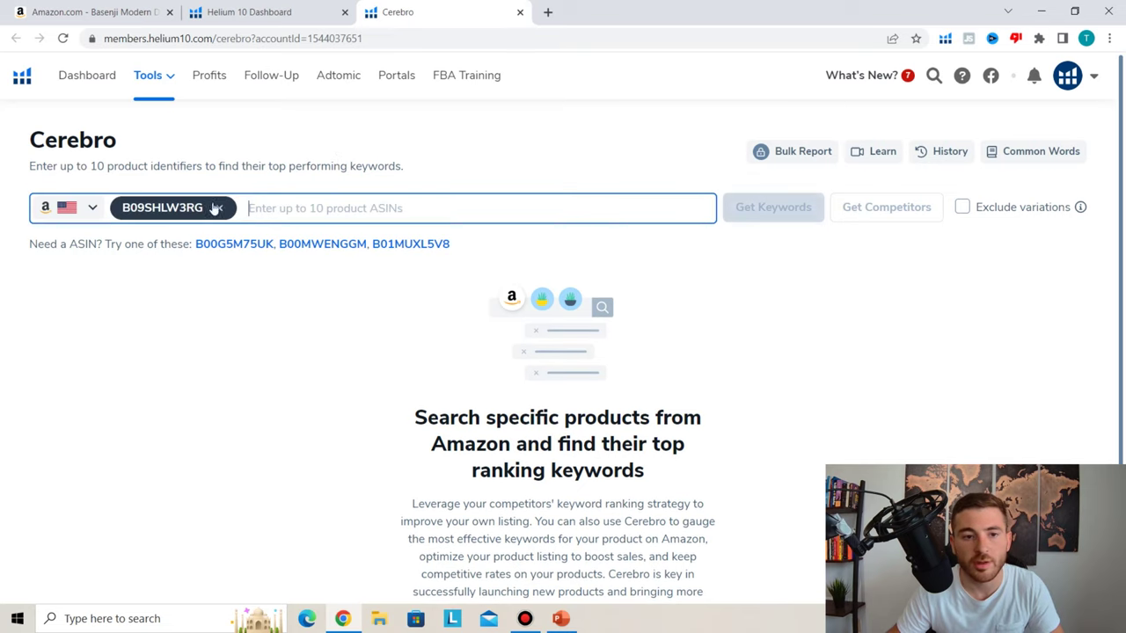
{"action": "left_click", "coordinate": [761, 211]}
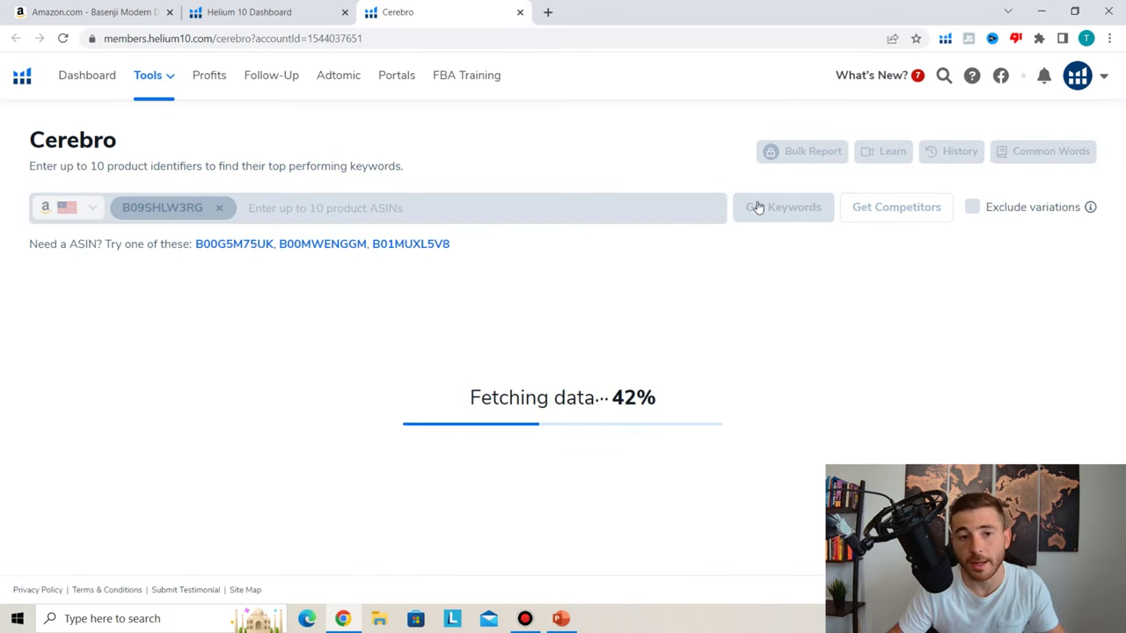
Return to Amazon's "table pieces" search results and browse the listed furniture products
{"action": "left_click", "coordinate": [103, 12]}
{"action": "left_click", "coordinate": [17, 38]}
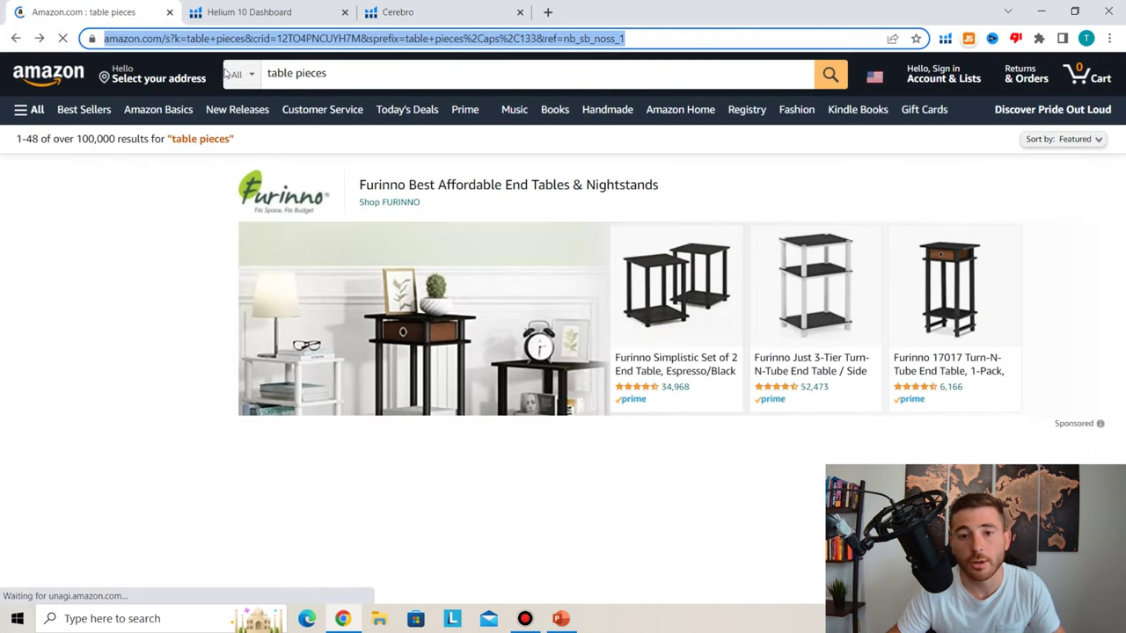
{"action": "scroll", "coordinate": [633, 193], "scroll_direction": "down", "scroll_amount": 5}
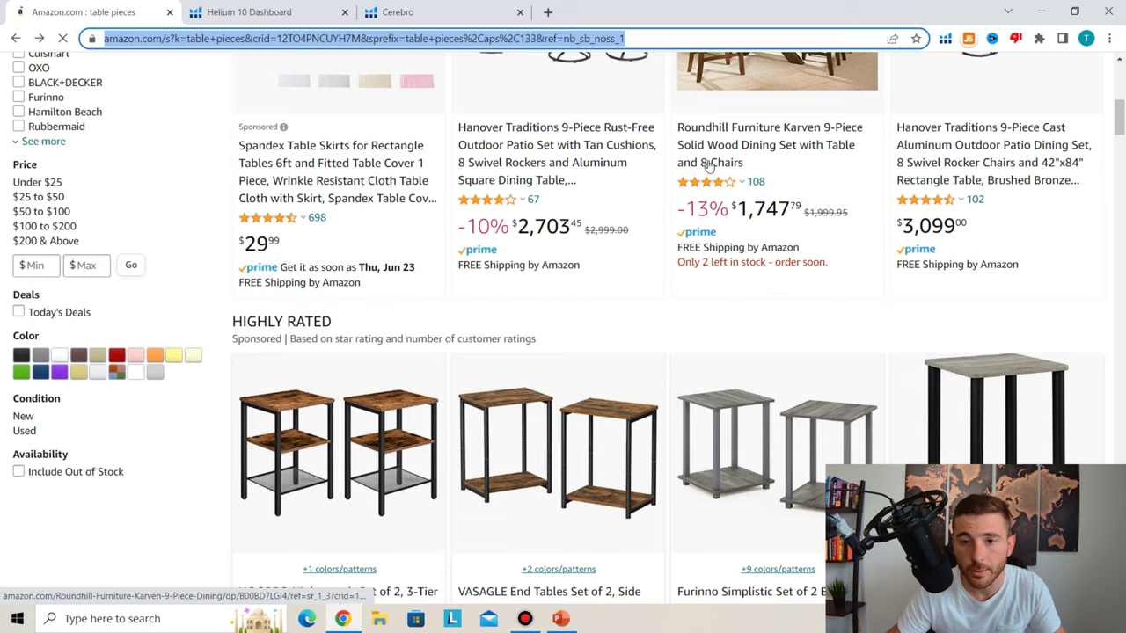
{"action": "scroll", "coordinate": [638, 166], "scroll_direction": "down", "scroll_amount": 8}
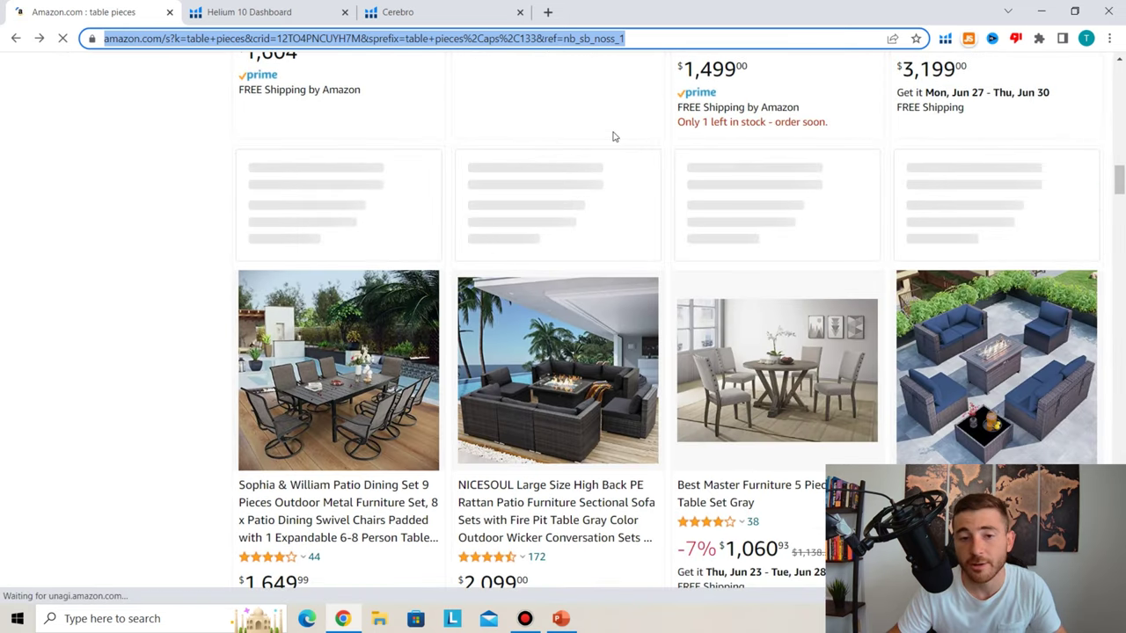
Examine Cerebro's product summary, keyword distribution and keyword table for the Basenji dining table set
{"action": "left_click", "coordinate": [395, 9]}
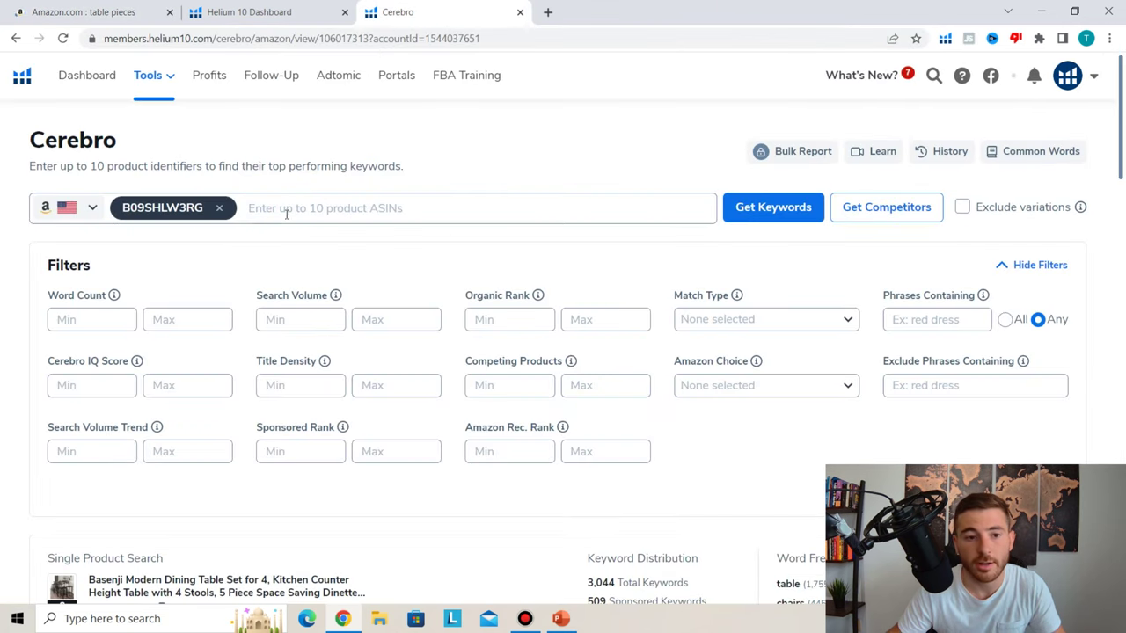
{"action": "scroll", "coordinate": [284, 211], "scroll_direction": "down", "scroll_amount": 4}
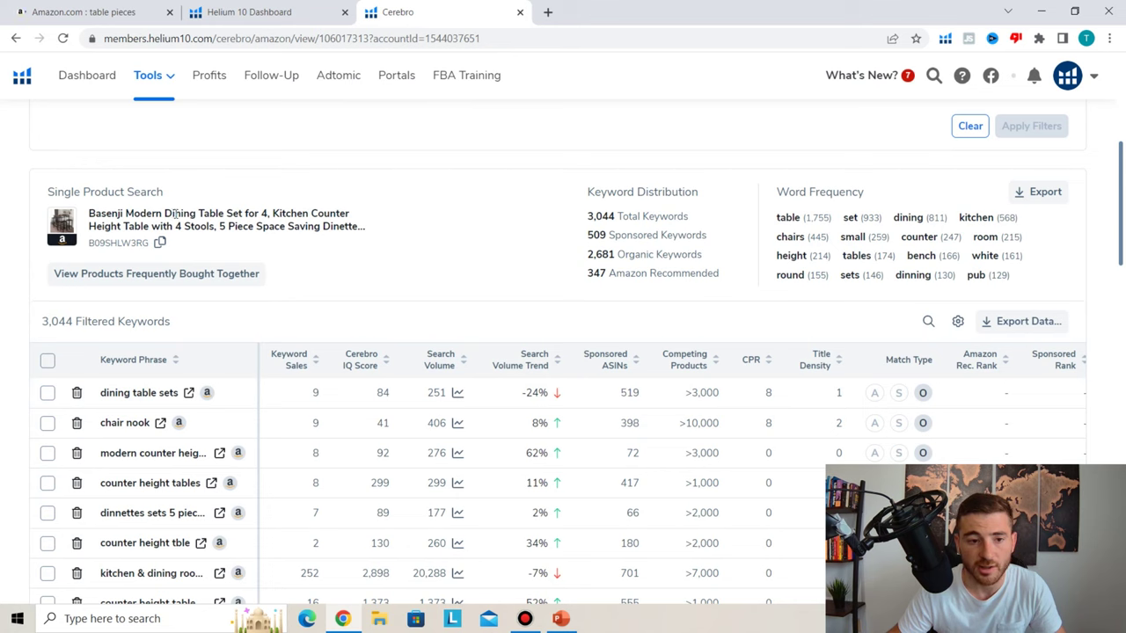
{"action": "scroll", "coordinate": [229, 294], "scroll_direction": "down", "scroll_amount": 1}
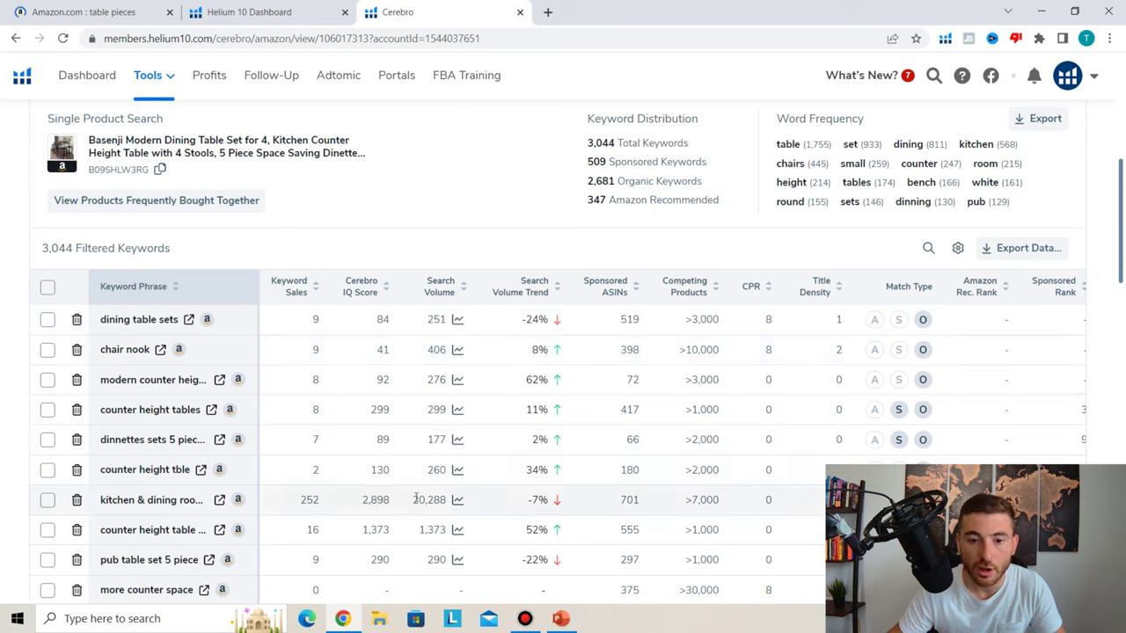
{"action": "scroll", "coordinate": [463, 469], "scroll_direction": "down", "scroll_amount": 2}
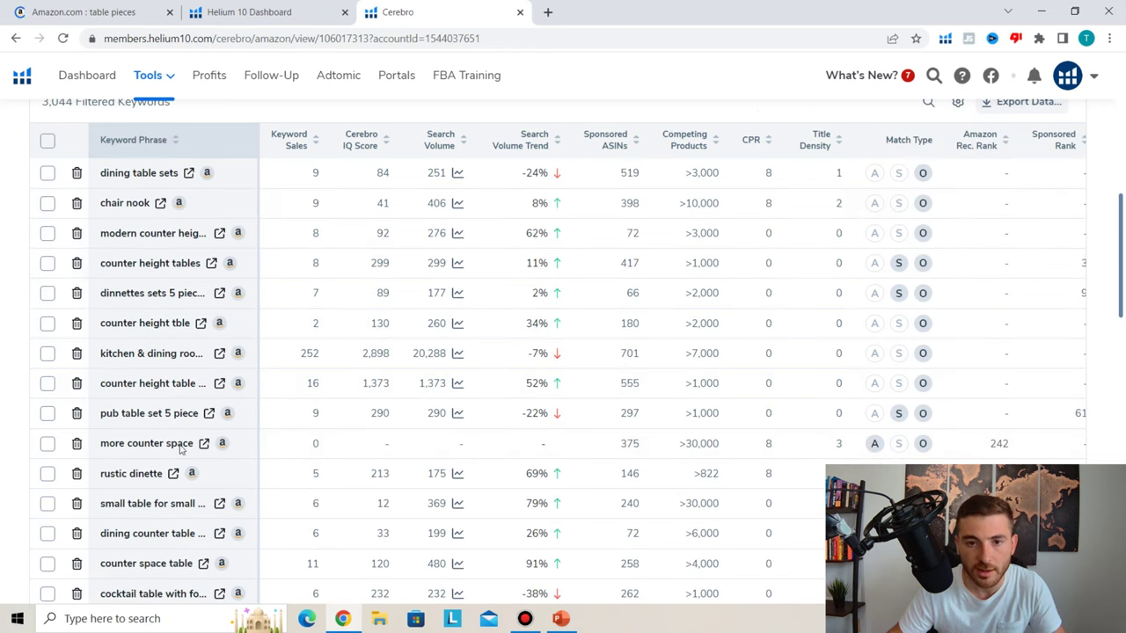
{"action": "scroll", "coordinate": [167, 293], "scroll_direction": "down", "scroll_amount": 1}
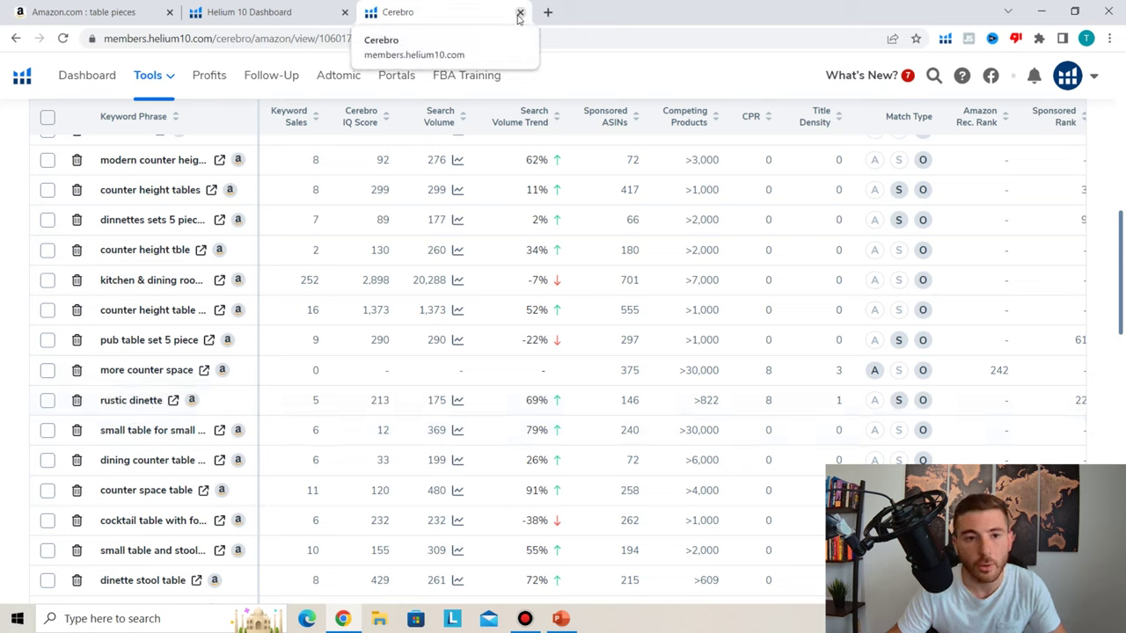
Close Cerebro and open the Frankenstein keyword processor in a new tab from the Helium 10 dashboard
{"action": "left_click", "coordinate": [520, 13]}
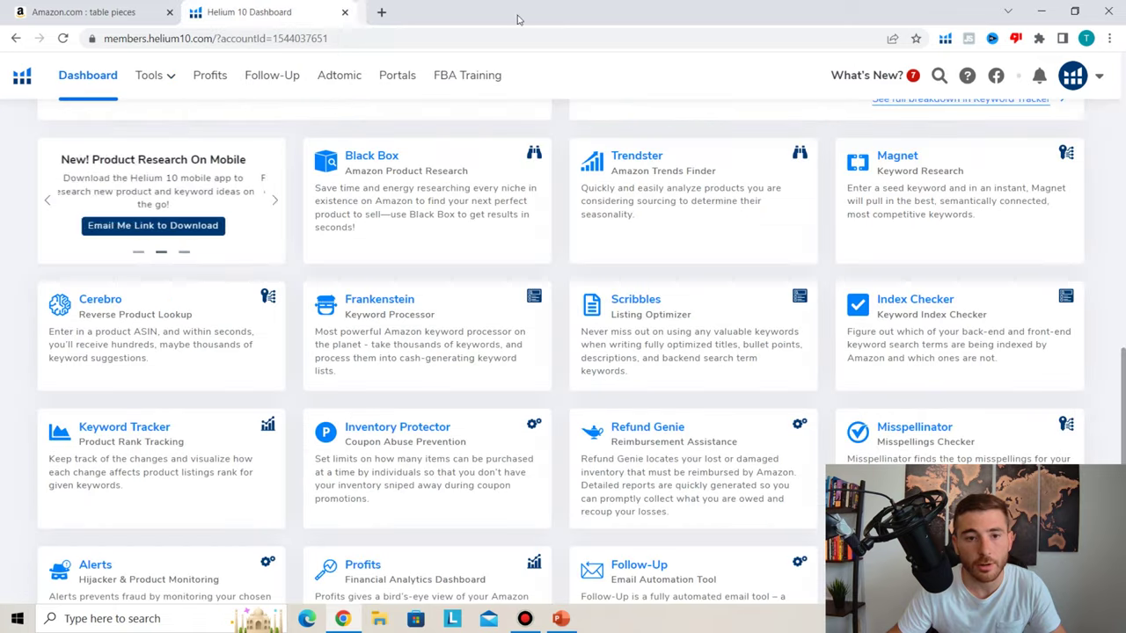
{"action": "right_click", "coordinate": [393, 304]}
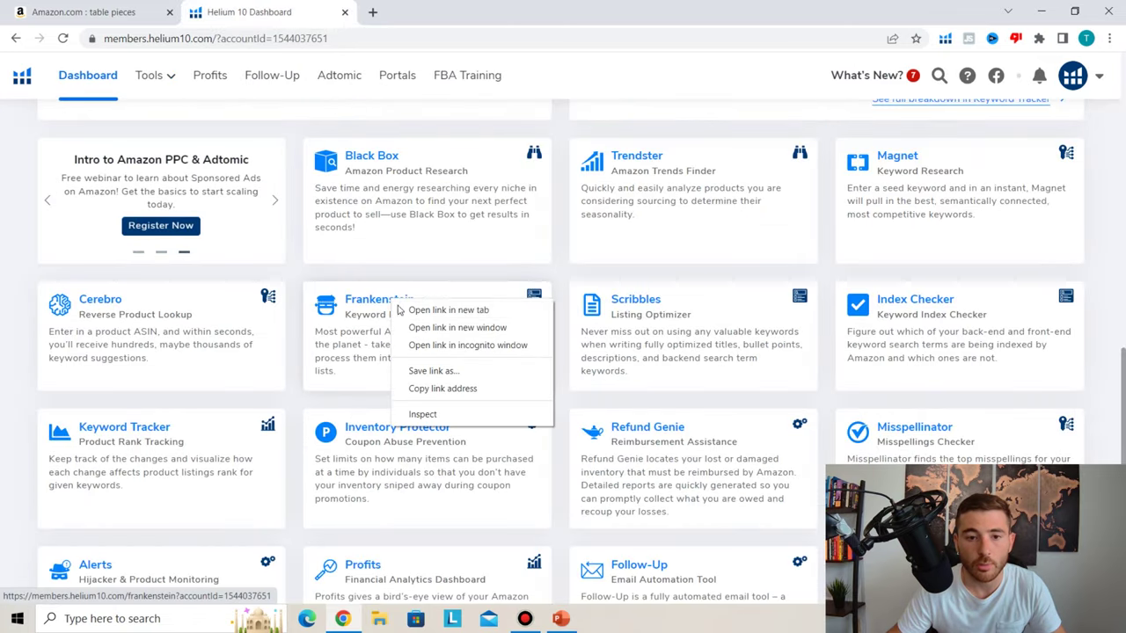
{"action": "left_click", "coordinate": [435, 312]}
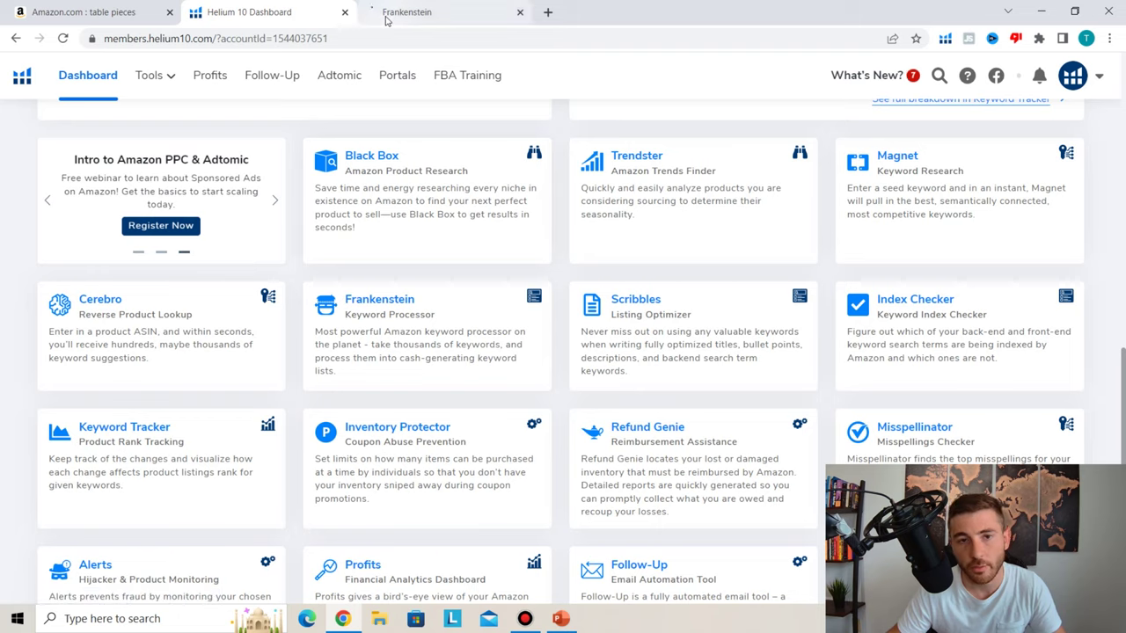
{"action": "left_click", "coordinate": [387, 18]}
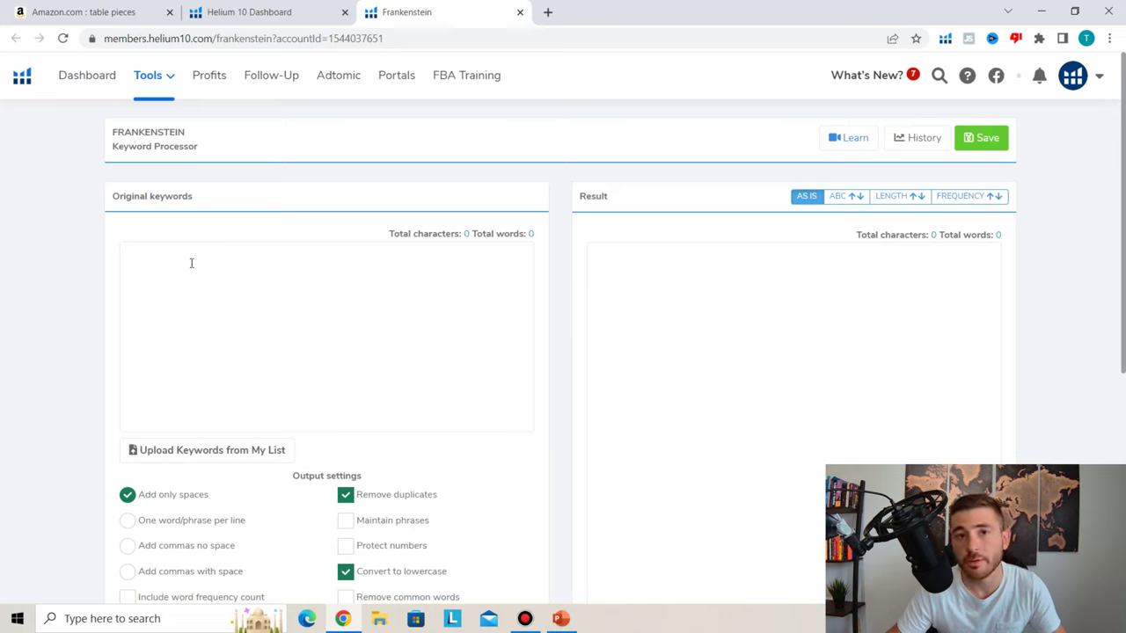
Enter "table set for kitchen table set for backyard" as the original keywords in Frankenstein
{"action": "left_click", "coordinate": [191, 263]}
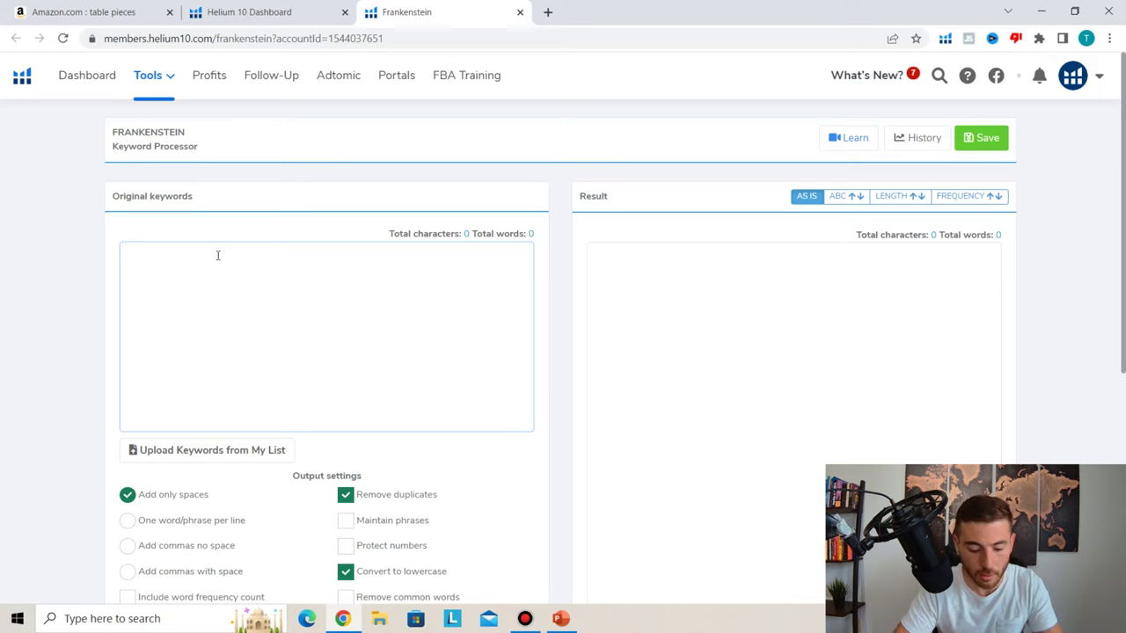
{"action": "type", "text": "table set"}
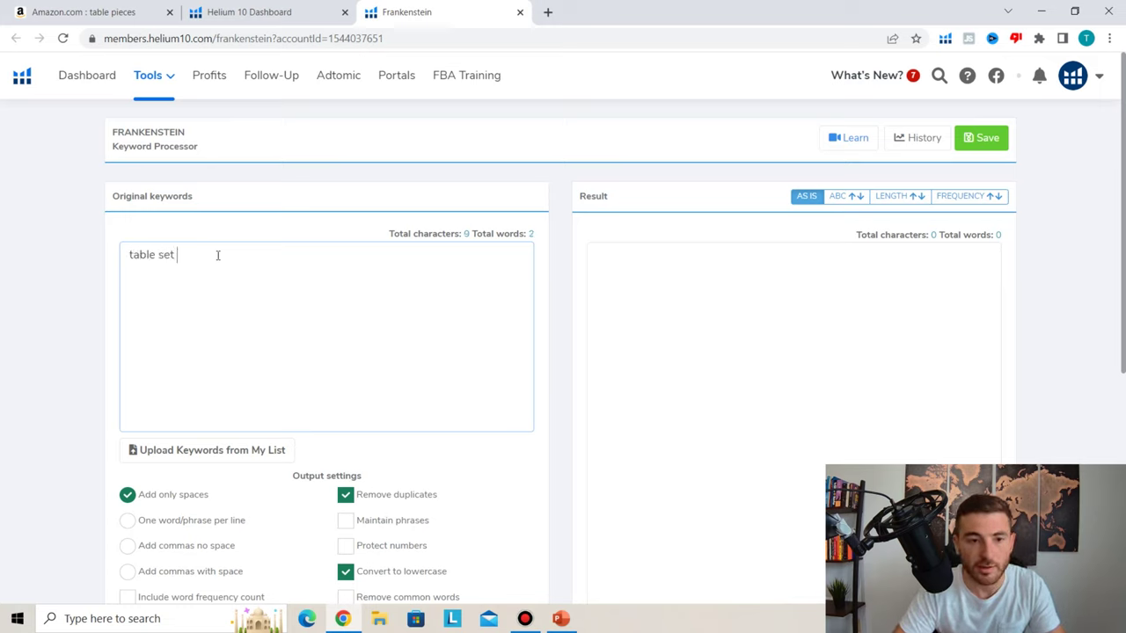
{"action": "type", "text": " for kitch"}
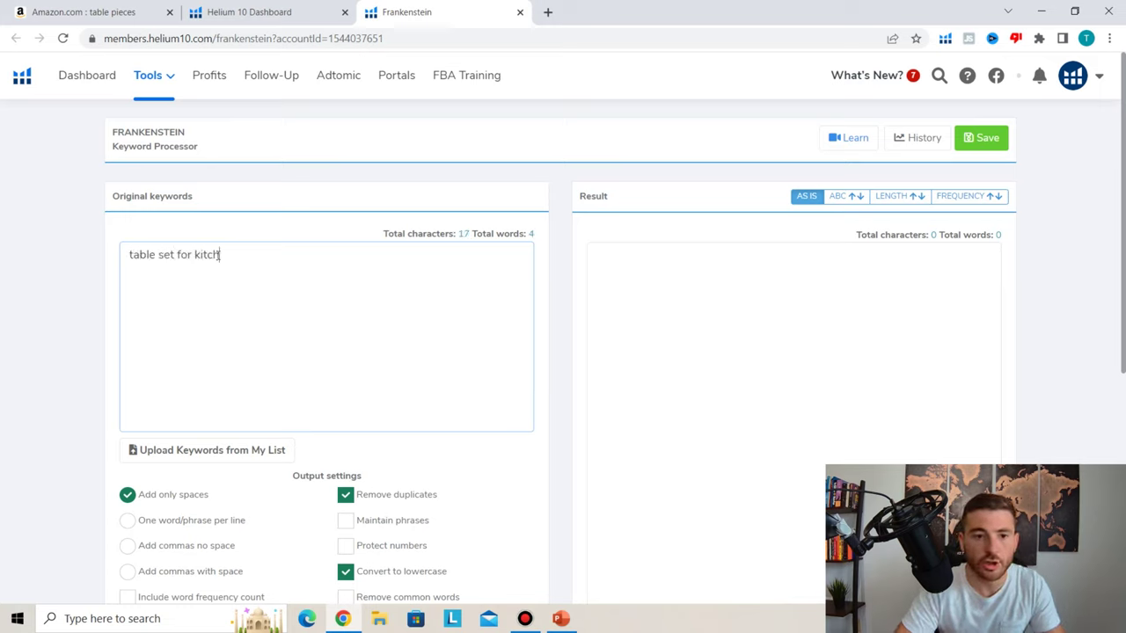
{"action": "type", "text": "e tn t"}
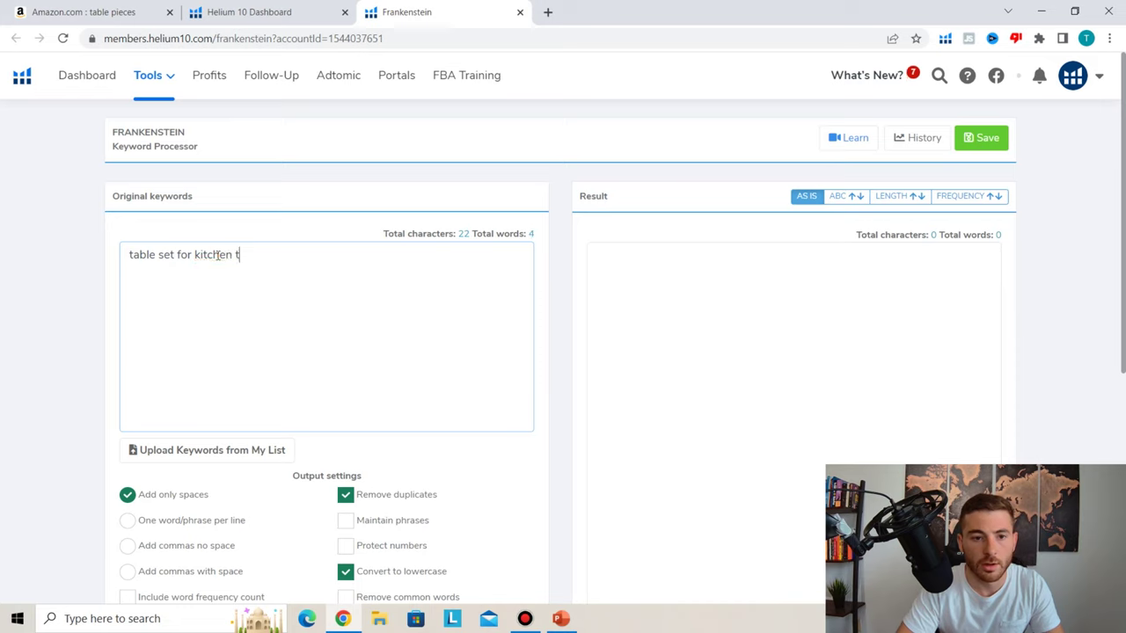
{"action": "type", "text": "able set for "}
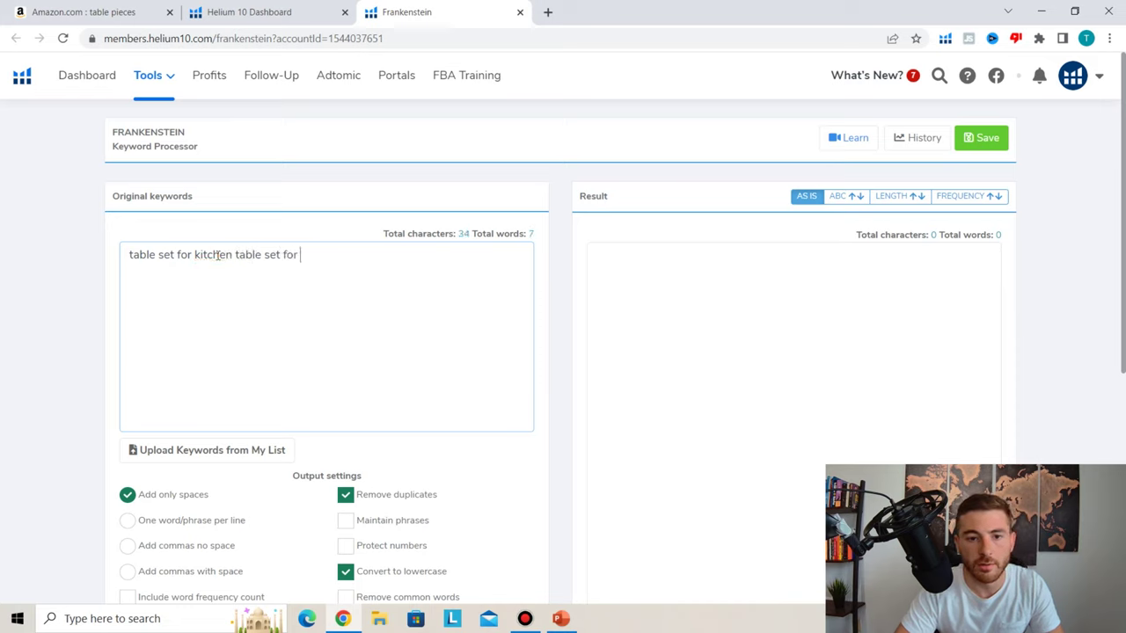
{"action": "type", "text": "backyard"}
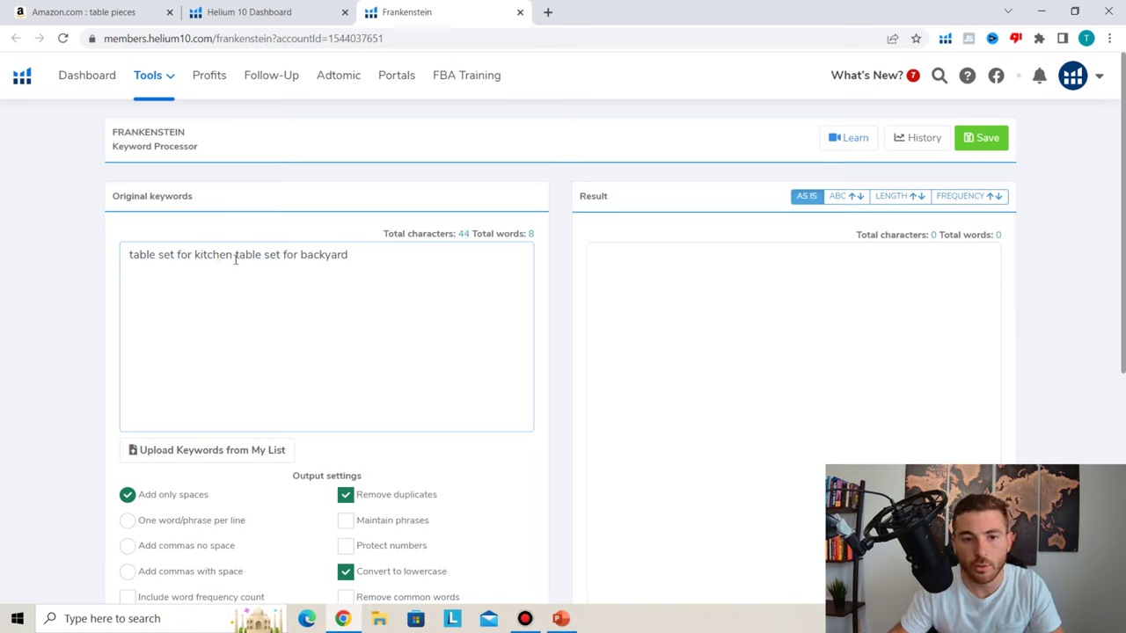
{"action": "left_click_drag", "start_coordinate": [238, 254], "coordinate": [281, 255]}
{"action": "left_click", "coordinate": [302, 289]}
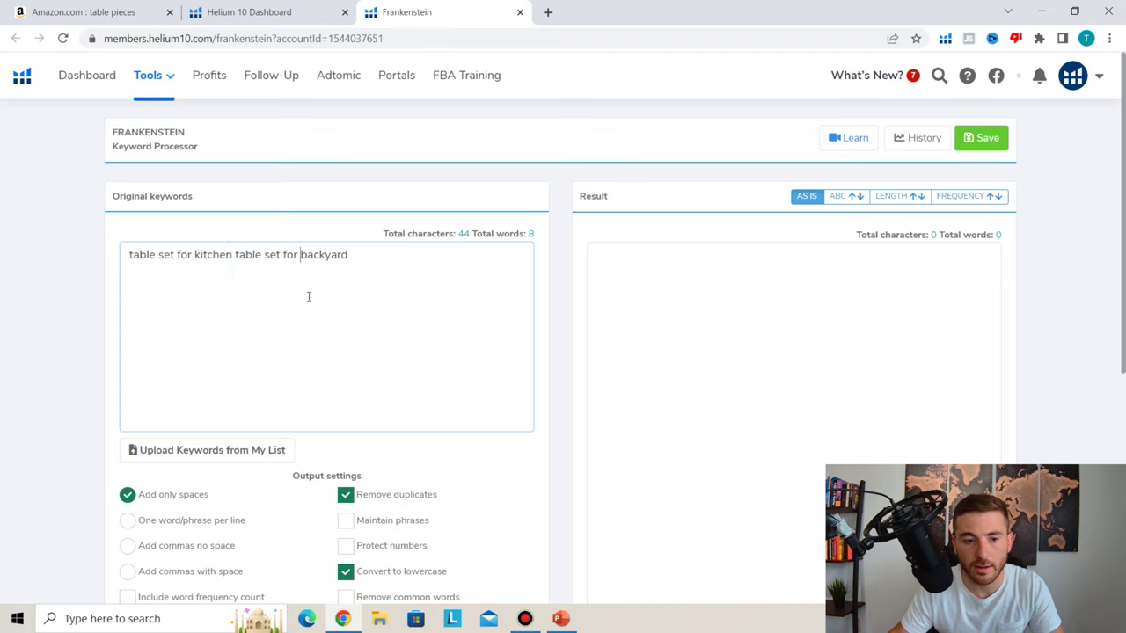
Process the entered keywords into a space-separated, lowercase list with duplicates removed, and compare it with the original phrases
{"action": "scroll", "coordinate": [324, 302], "scroll_direction": "down", "scroll_amount": 2}
{"action": "scroll", "coordinate": [324, 302], "scroll_direction": "down", "scroll_amount": 3}
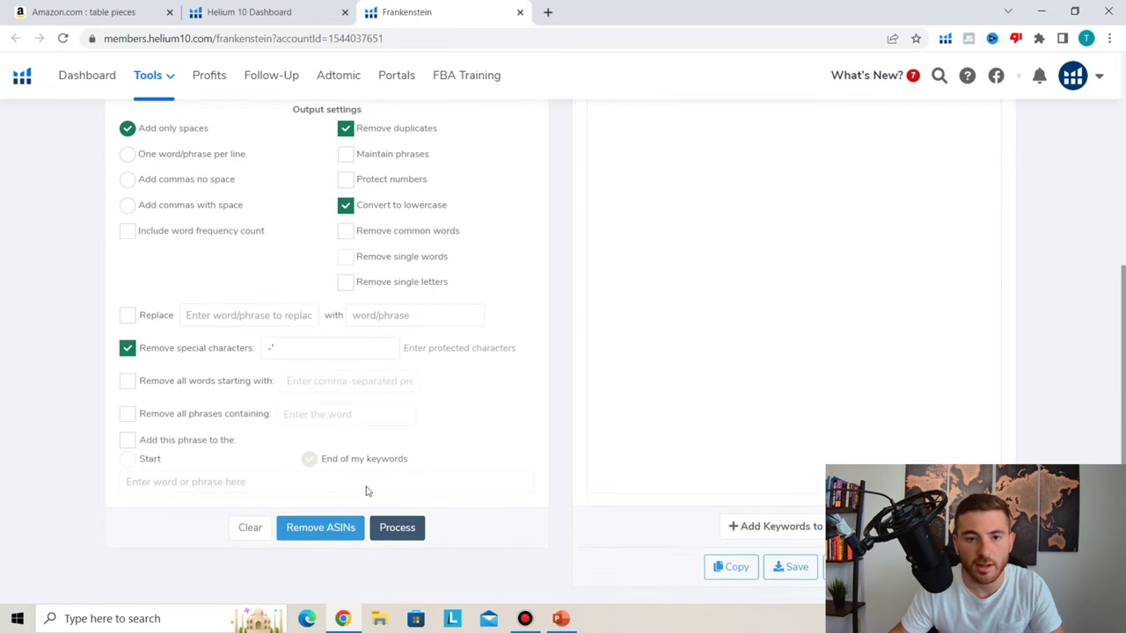
{"action": "scroll", "coordinate": [344, 402], "scroll_direction": "up", "scroll_amount": 2}
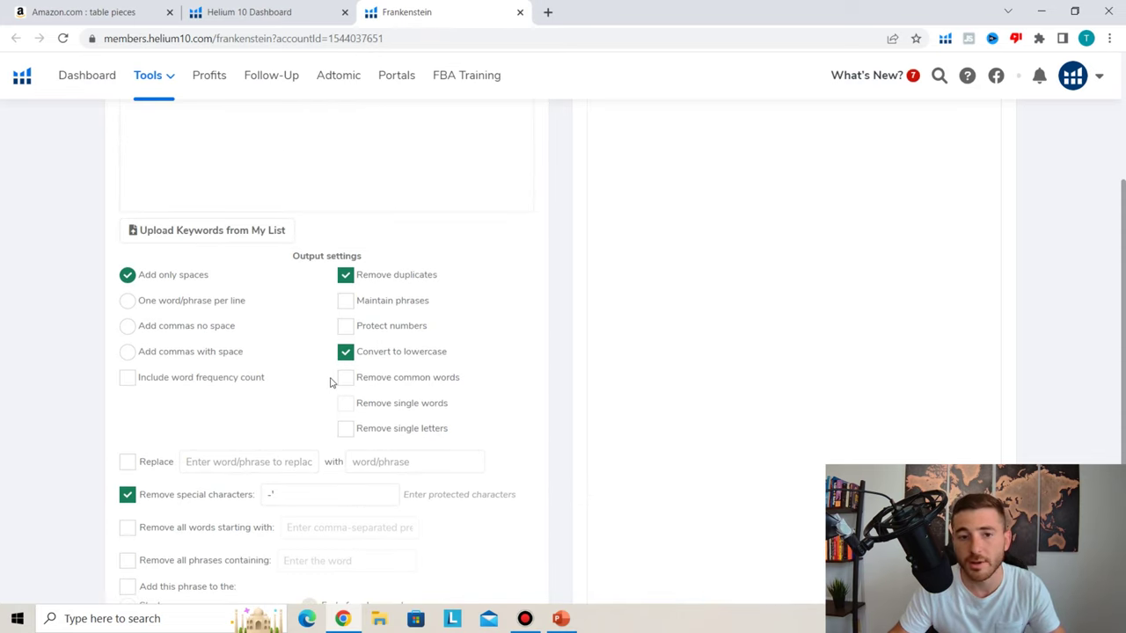
{"action": "scroll", "coordinate": [331, 380], "scroll_direction": "up", "scroll_amount": 3}
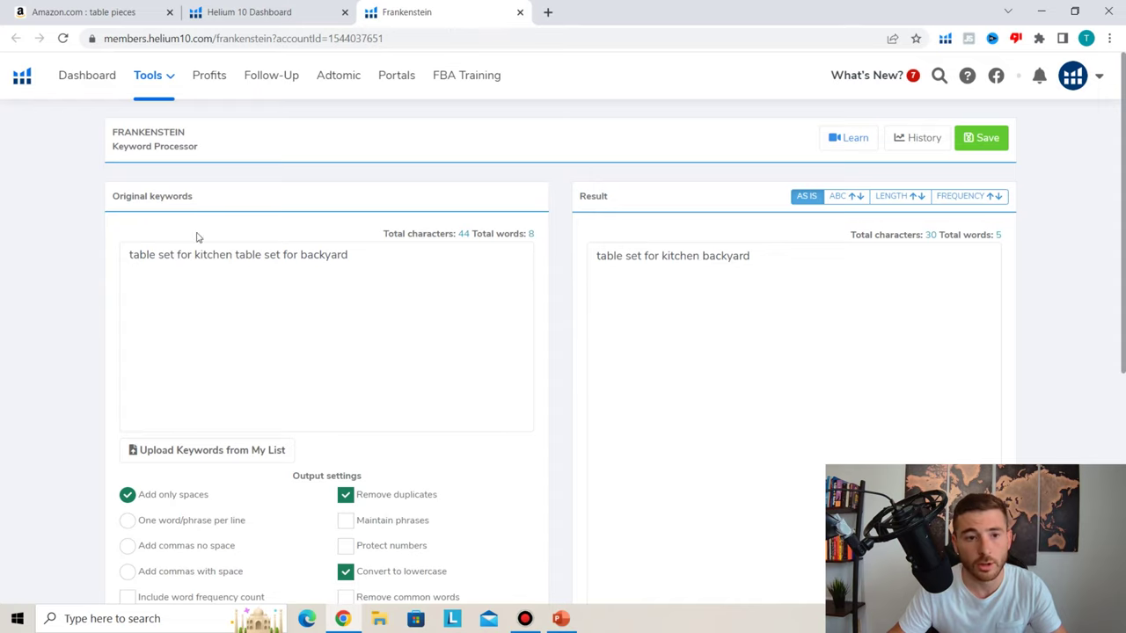
{"action": "scroll", "coordinate": [484, 283], "scroll_direction": "down", "scroll_amount": 2}
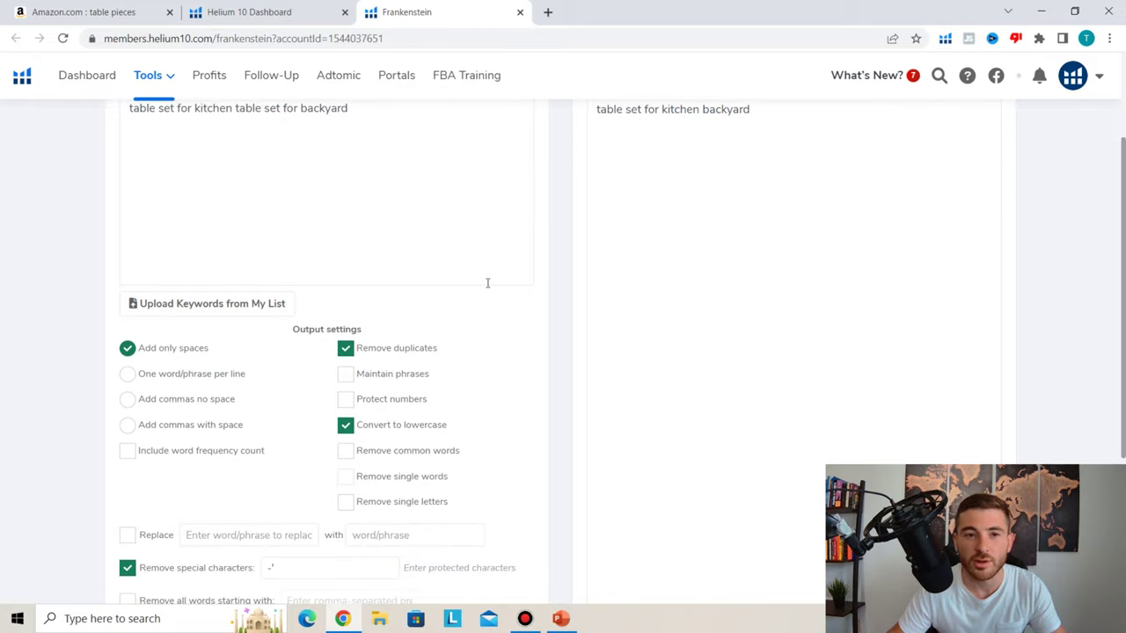
{"action": "scroll", "coordinate": [485, 283], "scroll_direction": "up", "scroll_amount": 1}
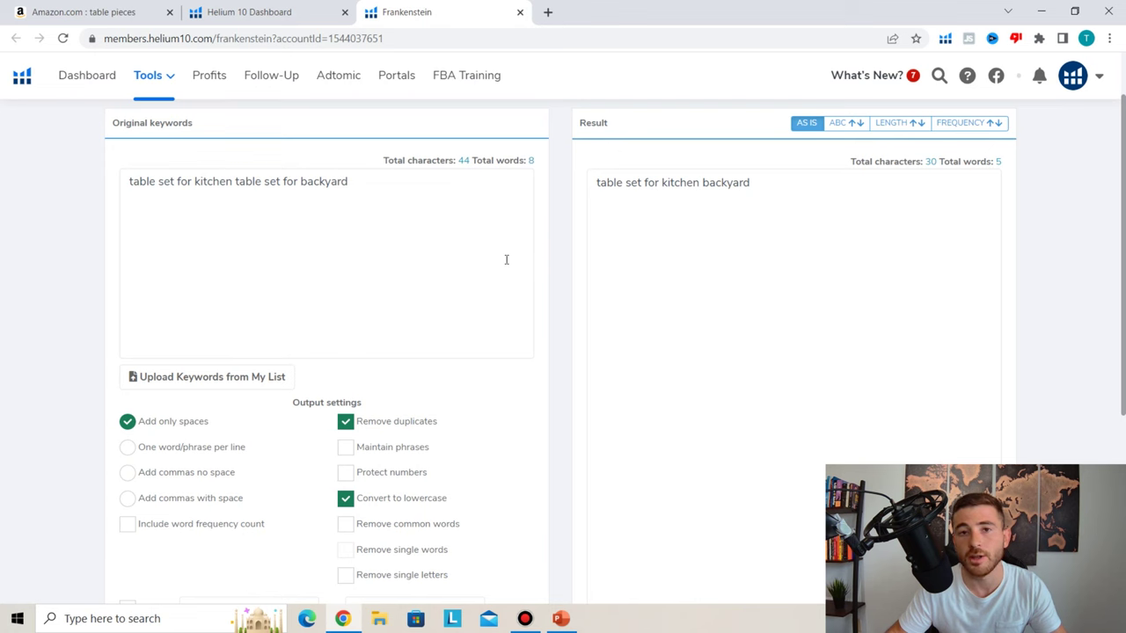
Close Frankenstein and open the Scribbles listing optimizer in a new tab from the Helium 10 dashboard
{"action": "left_click", "coordinate": [519, 12]}
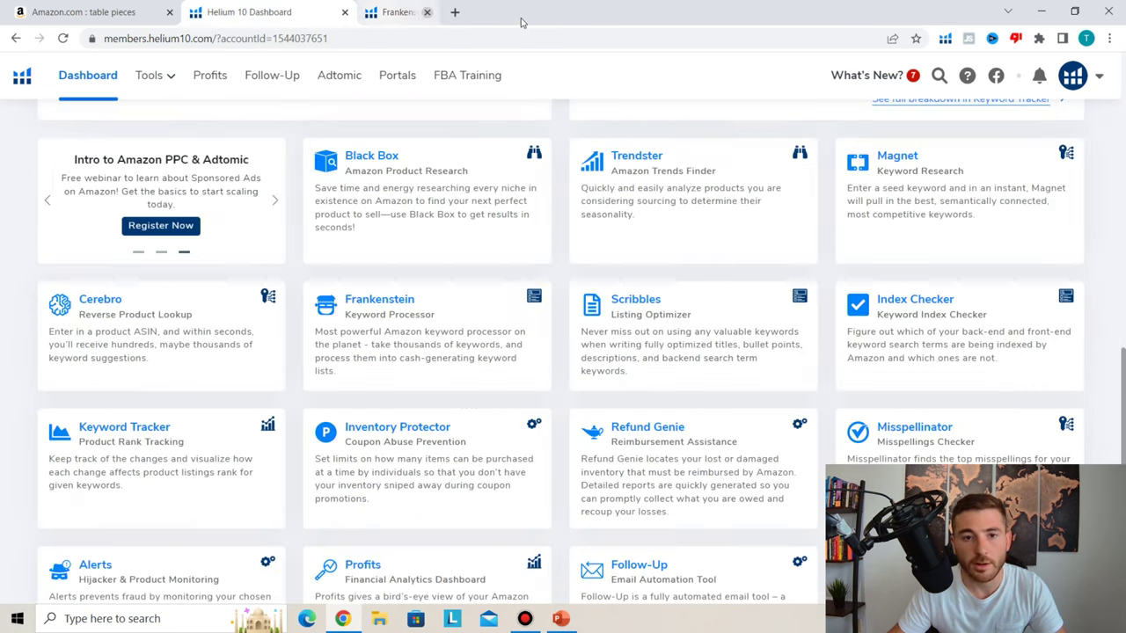
{"action": "right_click", "coordinate": [634, 306]}
{"action": "left_click", "coordinate": [668, 313]}
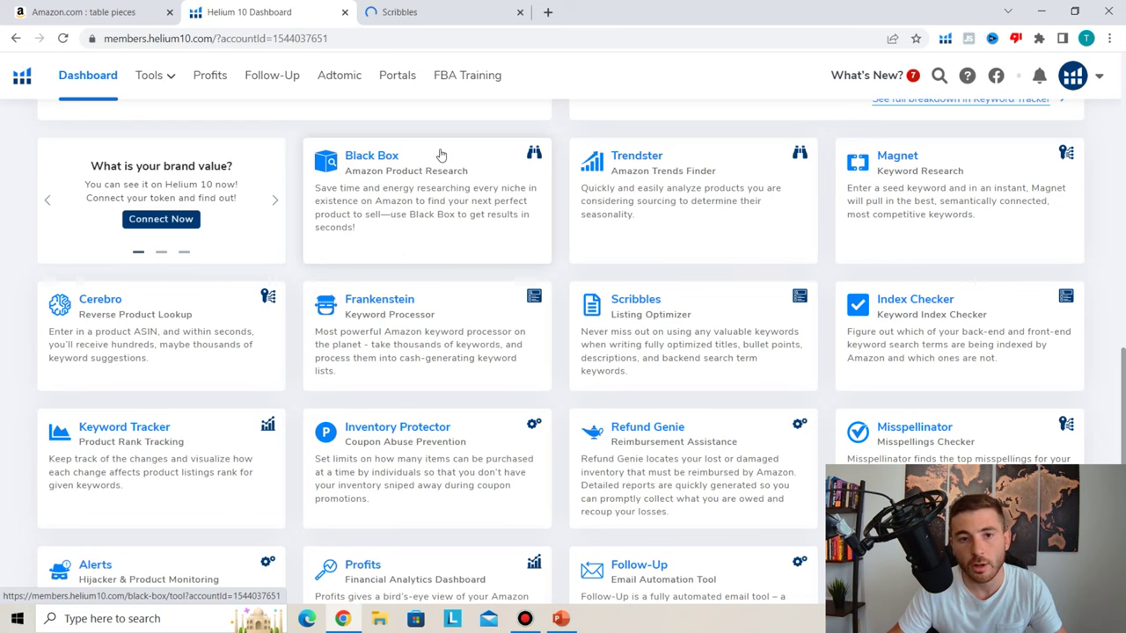
{"action": "left_click", "coordinate": [378, 16]}
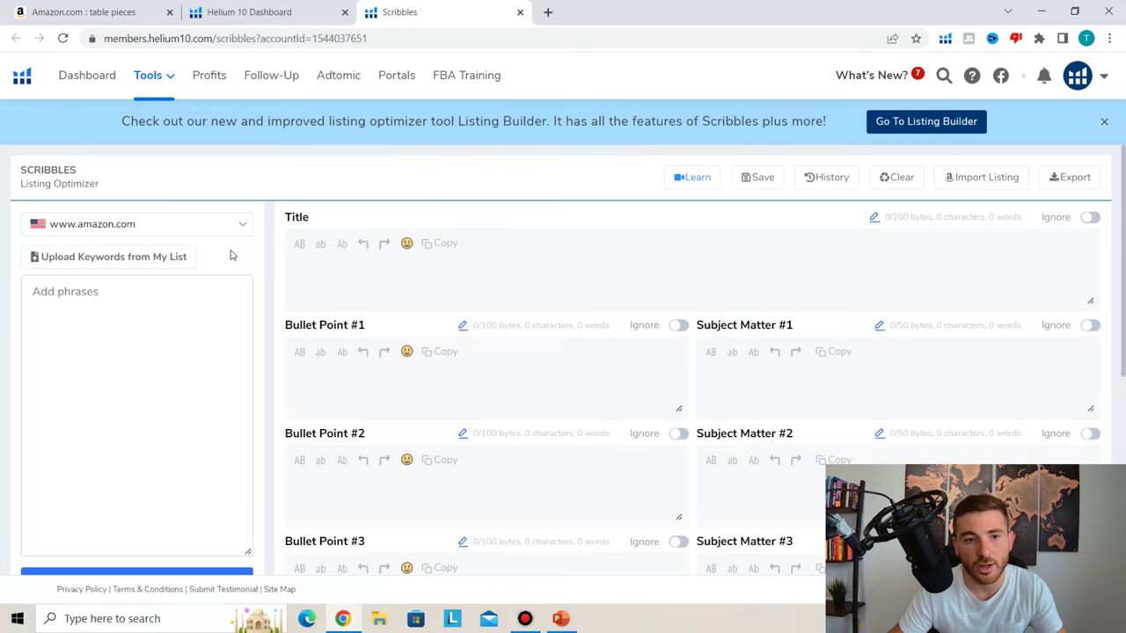
Examine the Scribbles title, bullet point, subject matter and description fields, including the emoji choices for Bullet Point #3
{"action": "left_click", "coordinate": [313, 269]}
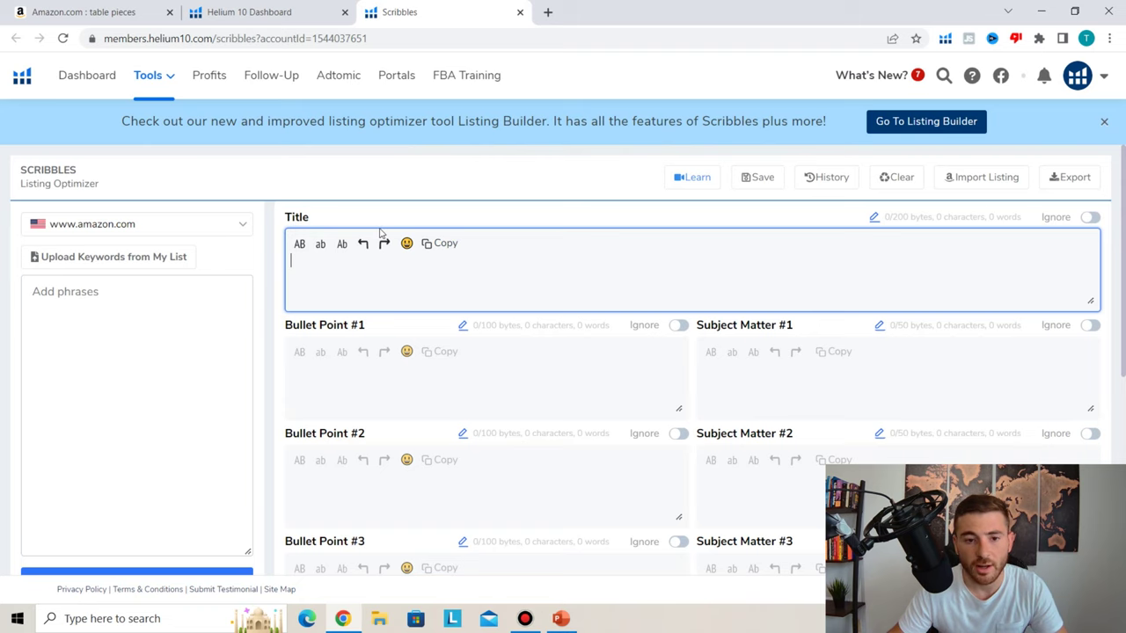
{"action": "scroll", "coordinate": [357, 290], "scroll_direction": "down", "scroll_amount": 1}
{"action": "scroll", "coordinate": [357, 278], "scroll_direction": "down", "scroll_amount": 2}
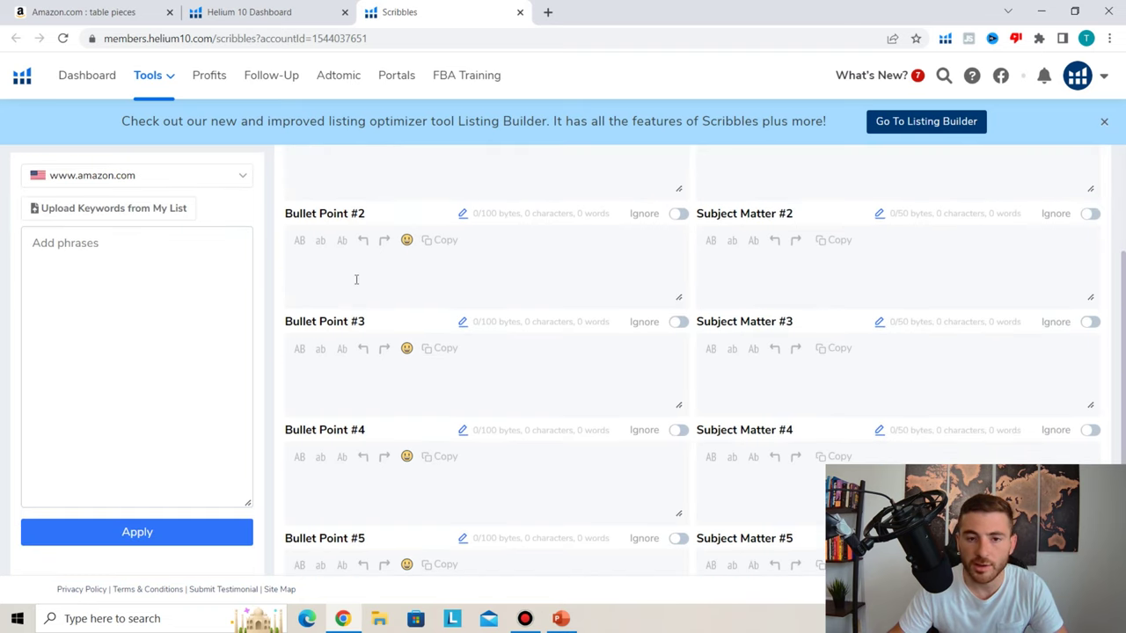
{"action": "left_click", "coordinate": [407, 350]}
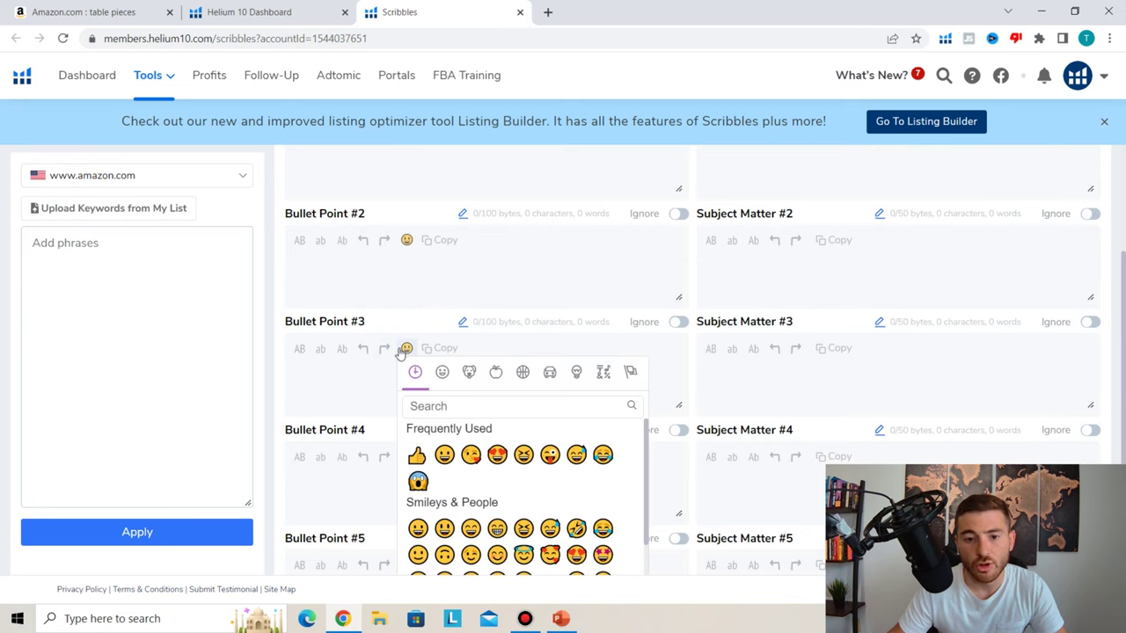
{"action": "scroll", "coordinate": [378, 290], "scroll_direction": "down", "scroll_amount": 2}
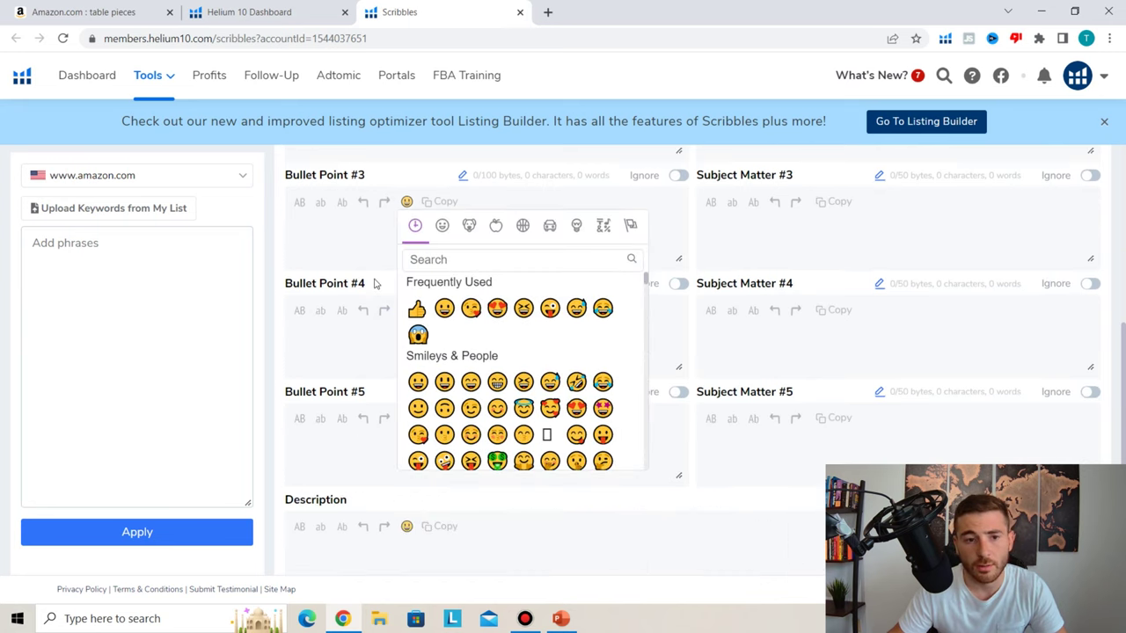
{"action": "scroll", "coordinate": [361, 273], "scroll_direction": "up", "scroll_amount": 2}
{"action": "scroll", "coordinate": [359, 262], "scroll_direction": "up", "scroll_amount": 2}
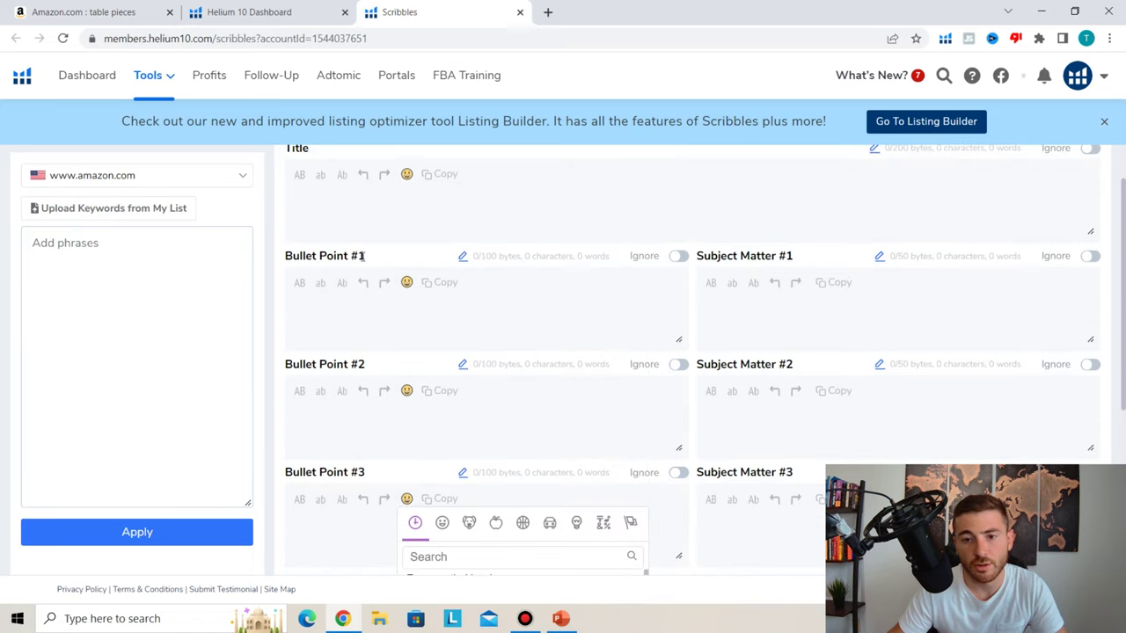
{"action": "scroll", "coordinate": [367, 255], "scroll_direction": "up", "scroll_amount": 1}
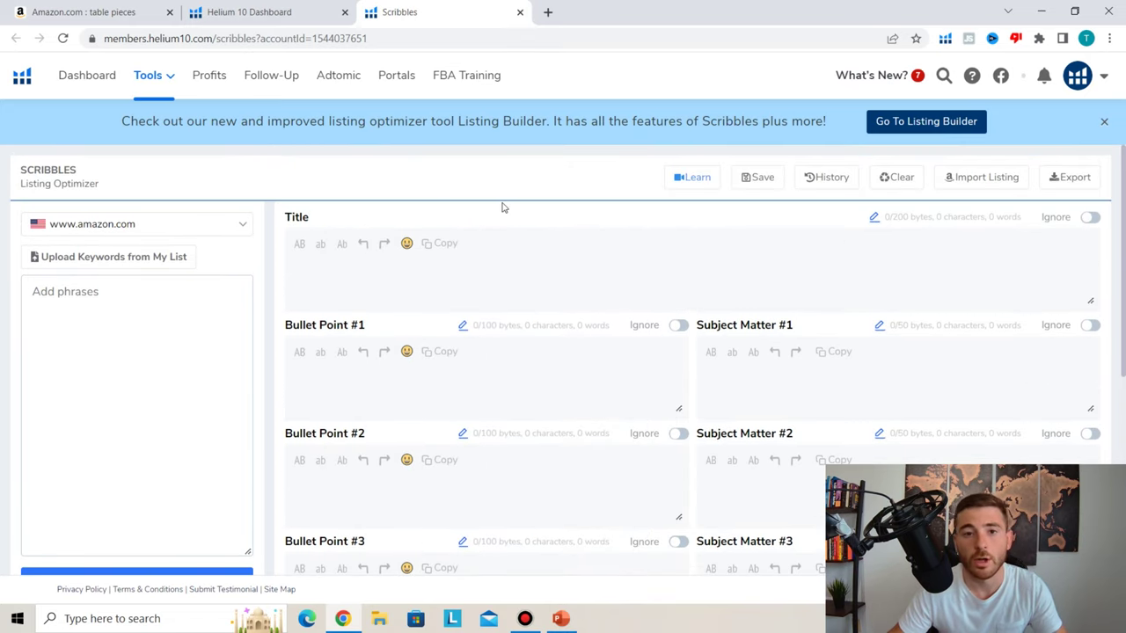
Close Scribbles and open the Index Checker in a new tab from the Helium 10 dashboard
{"action": "left_click", "coordinate": [522, 14]}
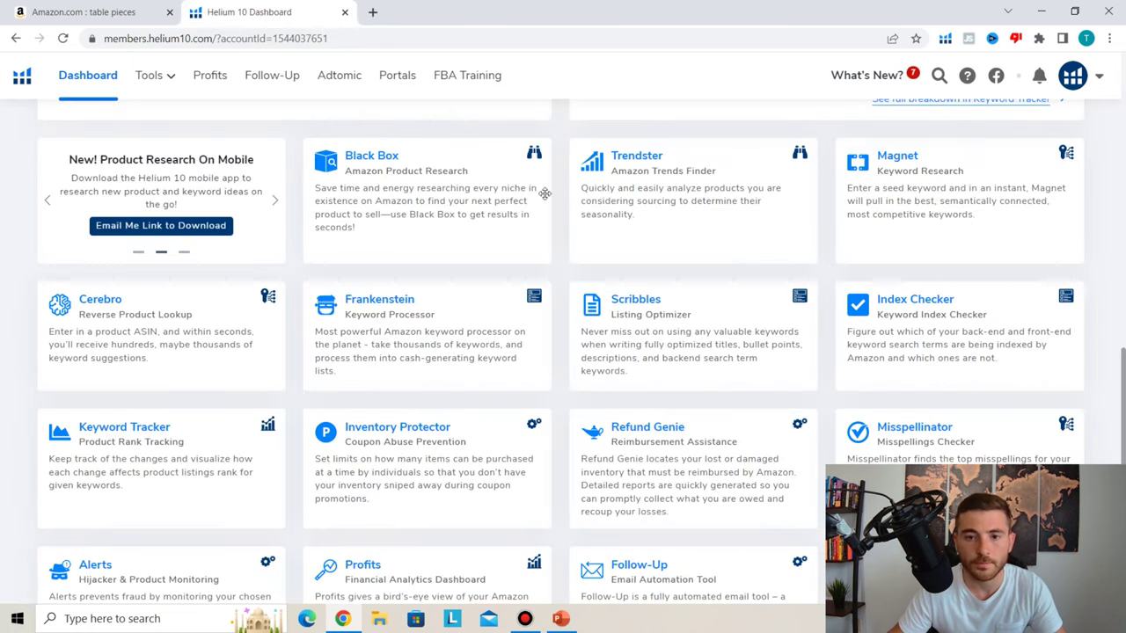
{"action": "right_click", "coordinate": [888, 304]}
{"action": "left_click", "coordinate": [919, 309]}
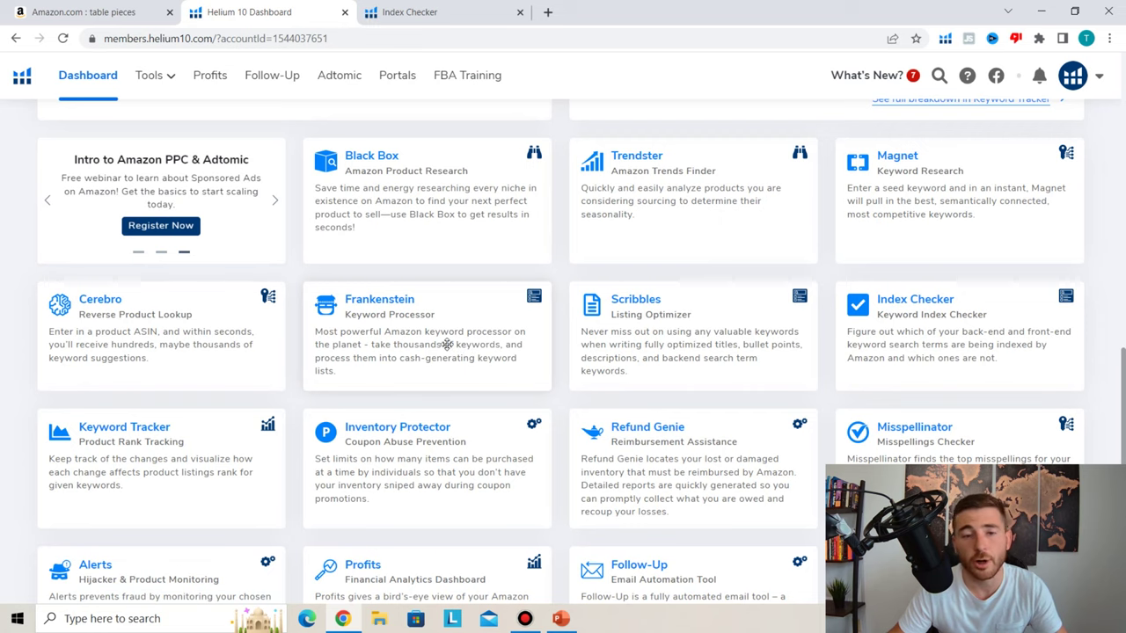
{"action": "left_click", "coordinate": [378, 23]}
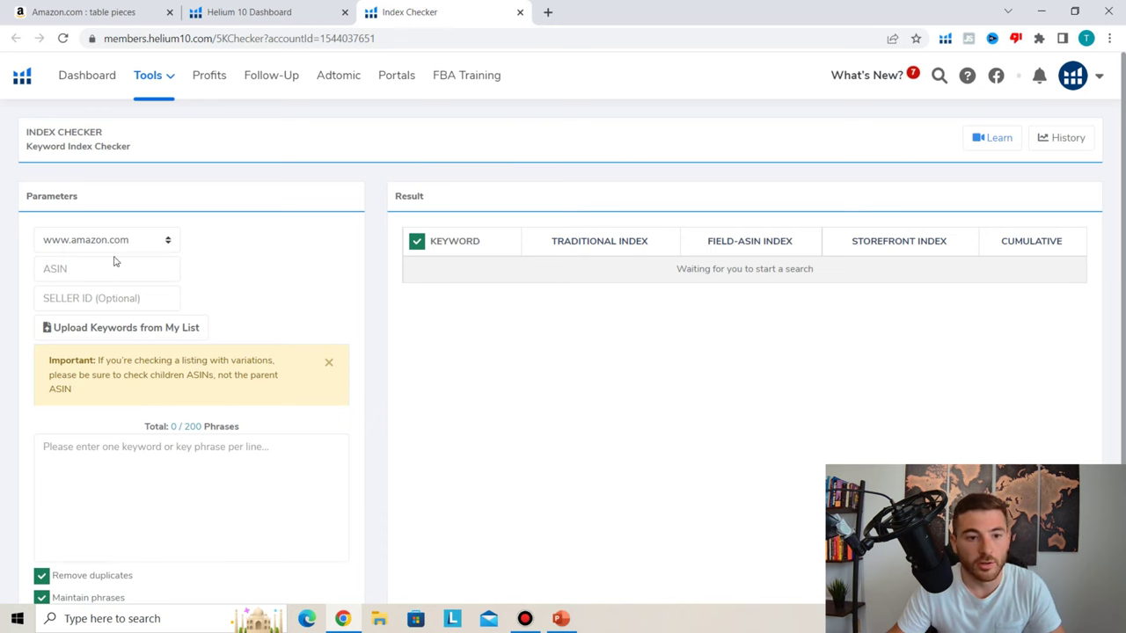
Open the Furinno Simplistic Set of 2 End Table listing from Amazon's "table pieces" search results
{"action": "left_click", "coordinate": [105, 10]}
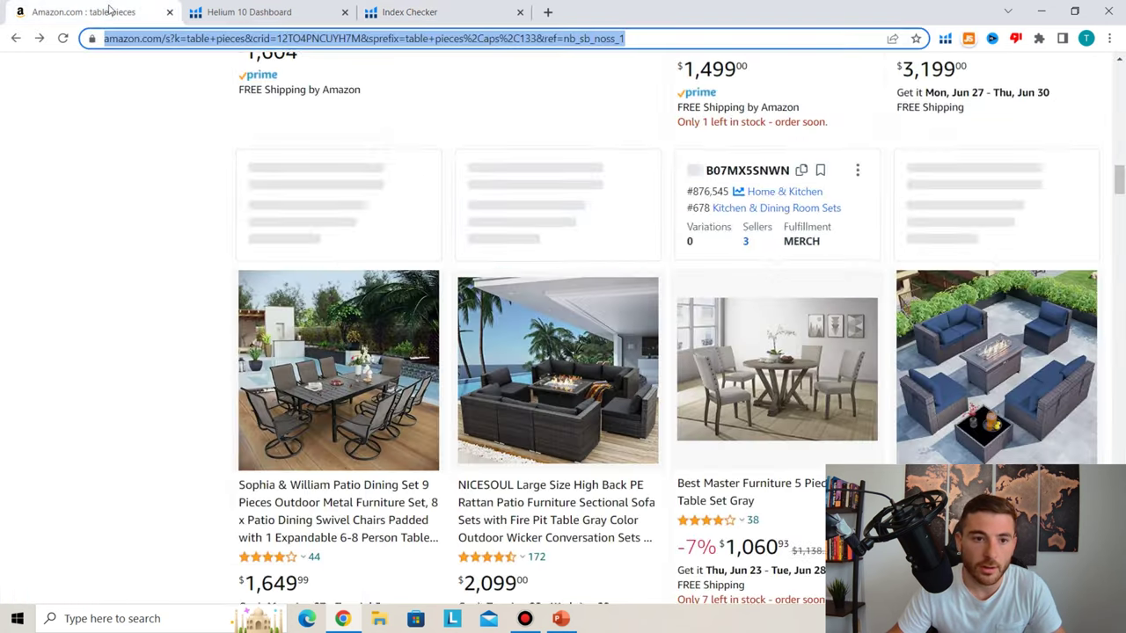
{"action": "scroll", "coordinate": [709, 405], "scroll_direction": "up", "scroll_amount": 15}
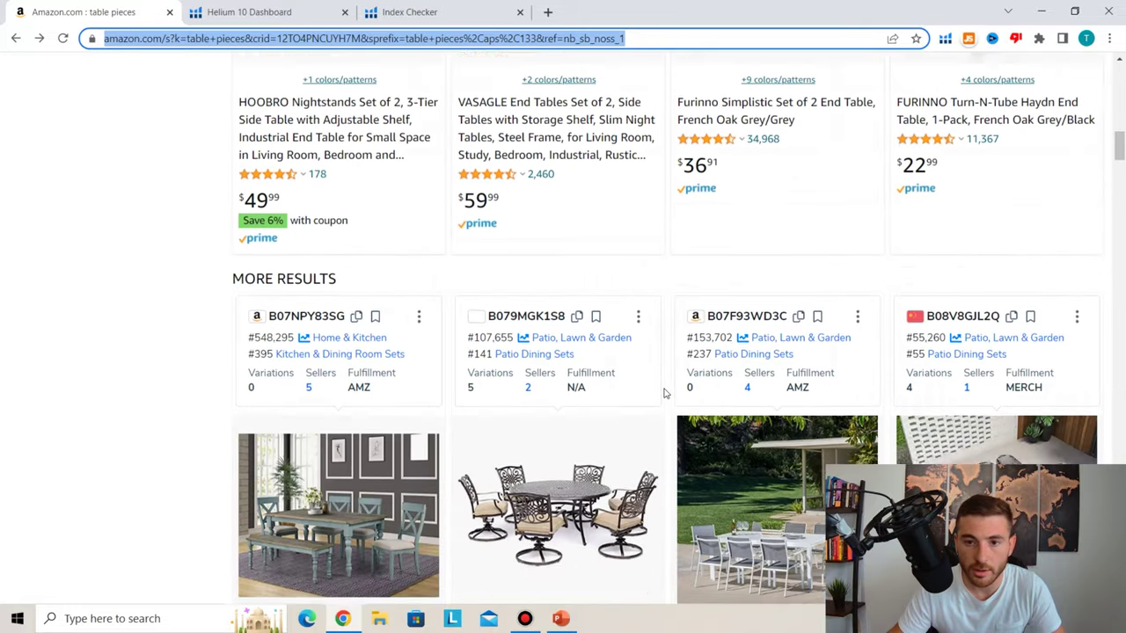
{"action": "scroll", "coordinate": [678, 386], "scroll_direction": "up", "scroll_amount": 2}
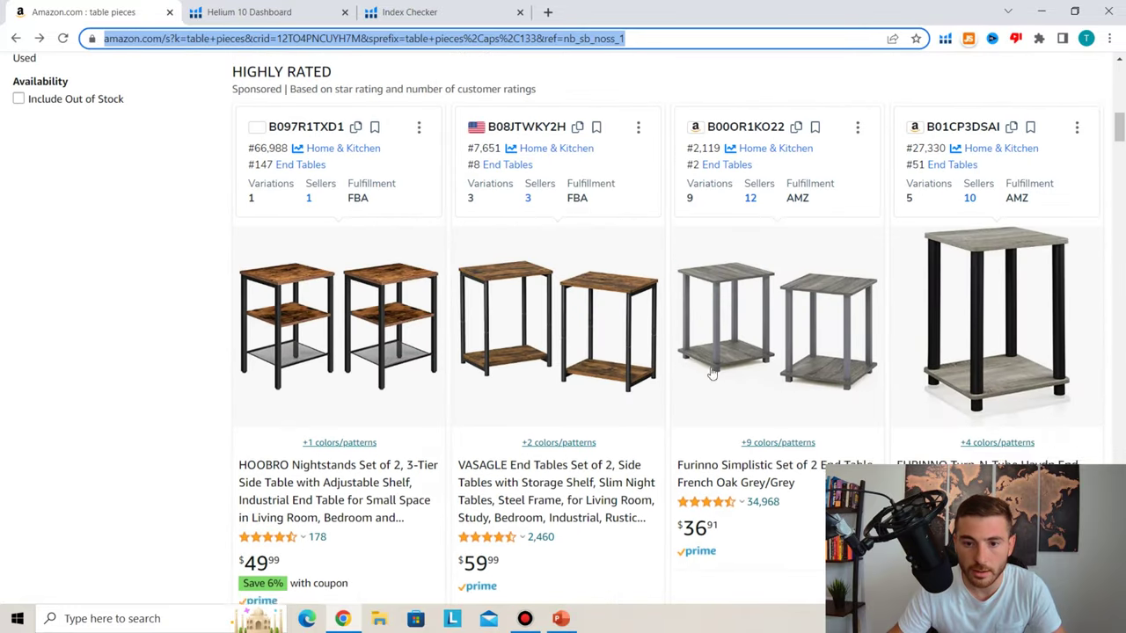
{"action": "left_click", "coordinate": [778, 296]}
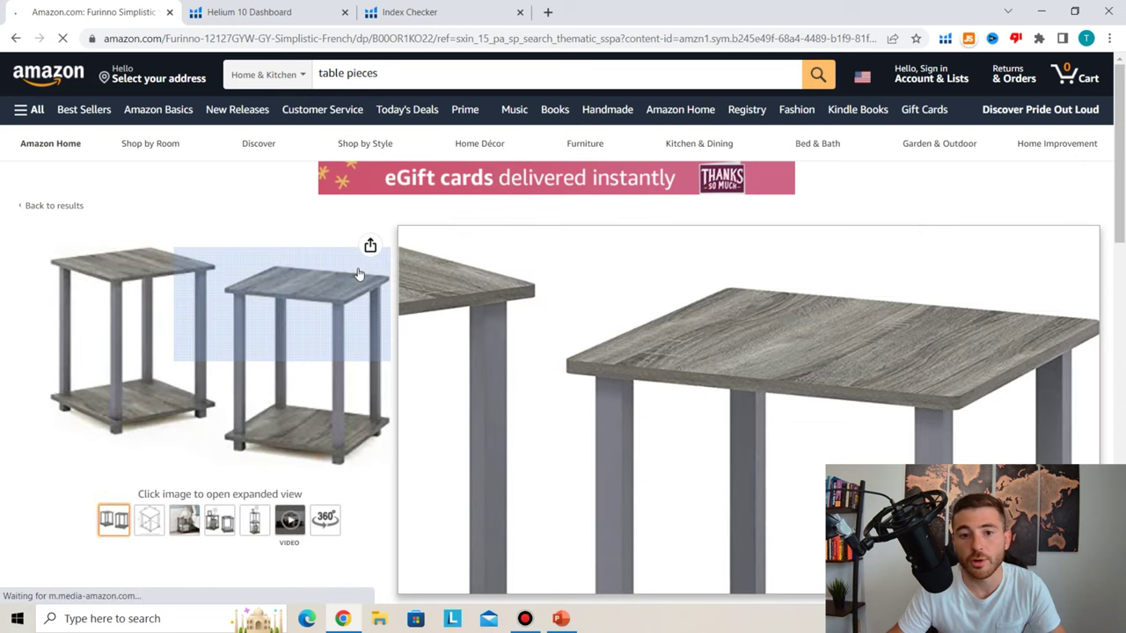
Copy the ASIN B00OR1KO22 from the Furinno listing's web address into the Index Checker's ASIN field
{"action": "left_click_drag", "start_coordinate": [373, 38], "coordinate": [431, 39]}
{"action": "key", "text": "ctrl+c"}
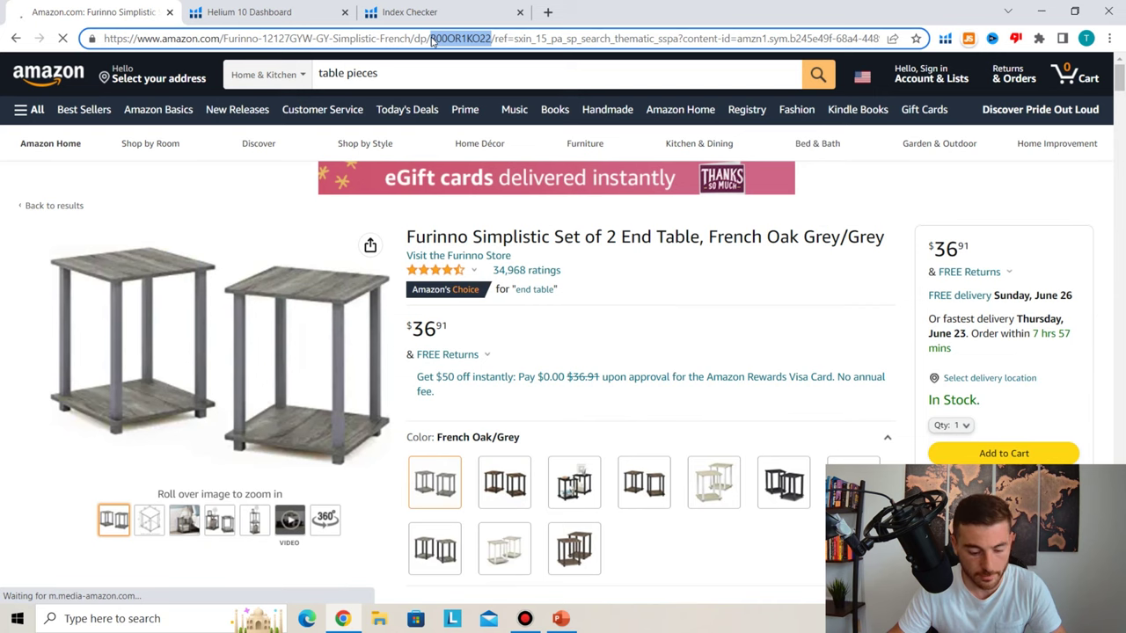
{"action": "left_click", "coordinate": [416, 14]}
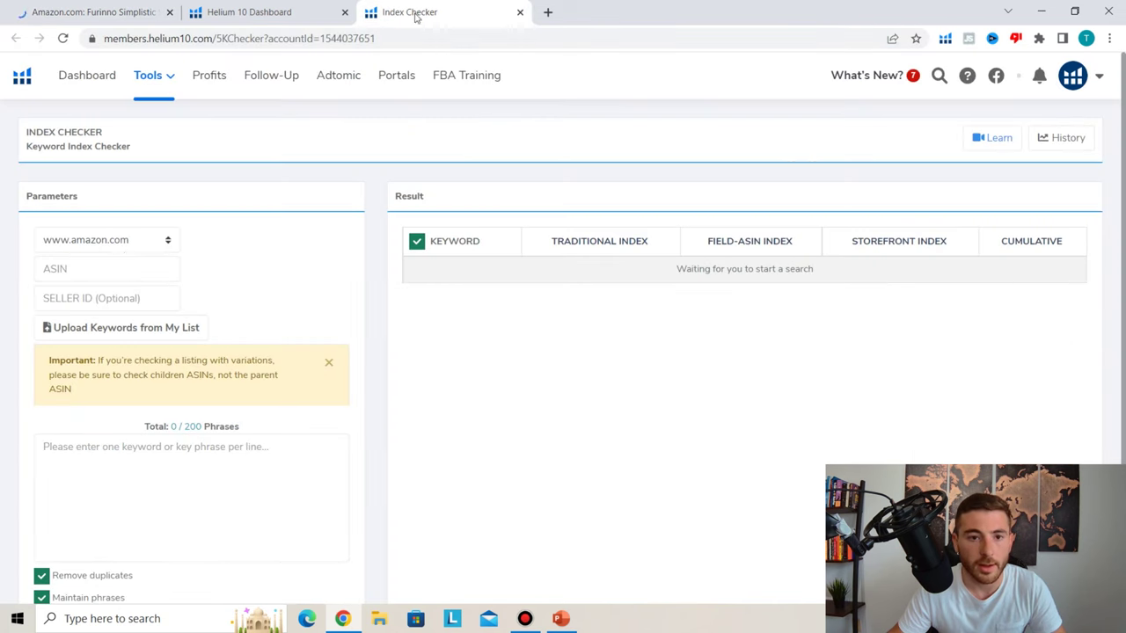
{"action": "left_click", "coordinate": [76, 269]}
{"action": "key", "text": "ctrl+v"}
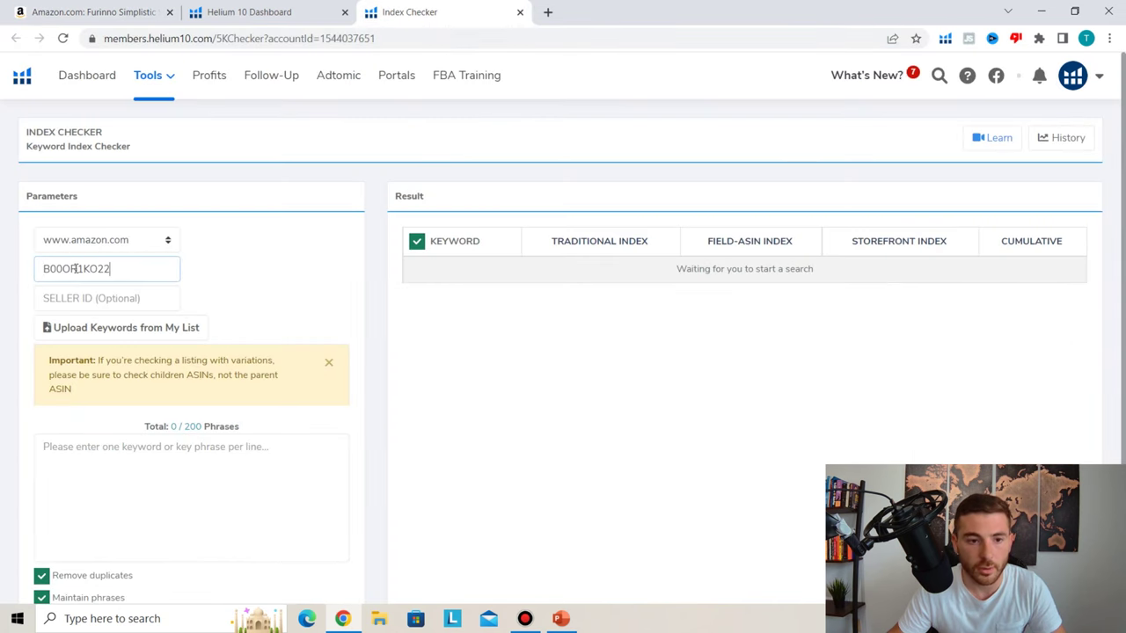
Enter the phrase "table decor" and check whether the Furinno end table is indexed for it
{"action": "left_click", "coordinate": [106, 455]}
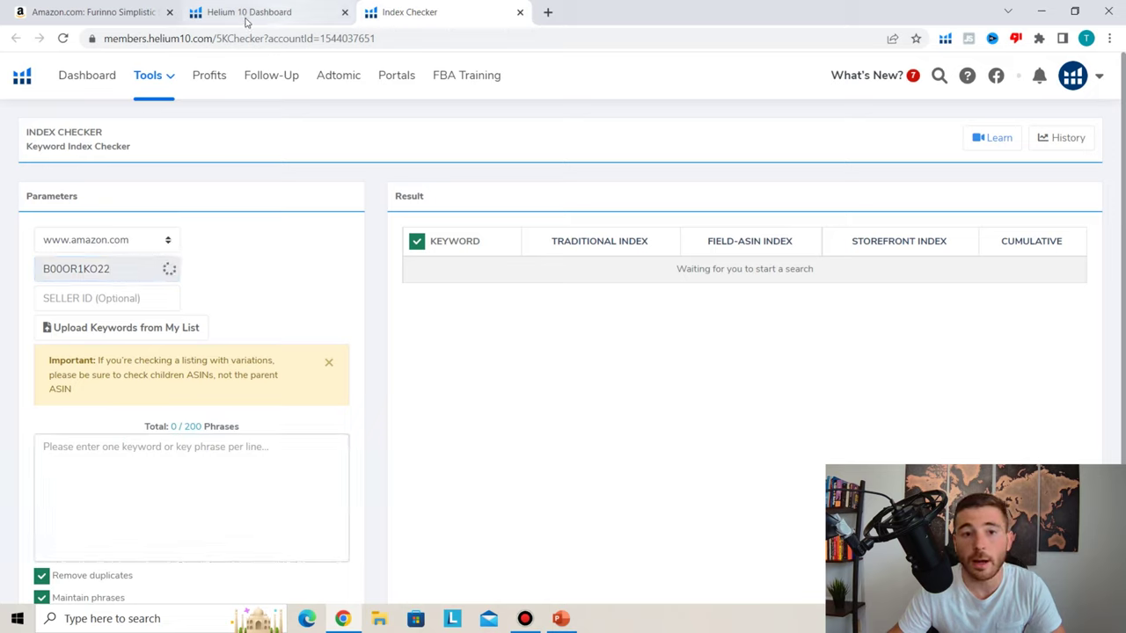
{"action": "type", "text": "tab"}
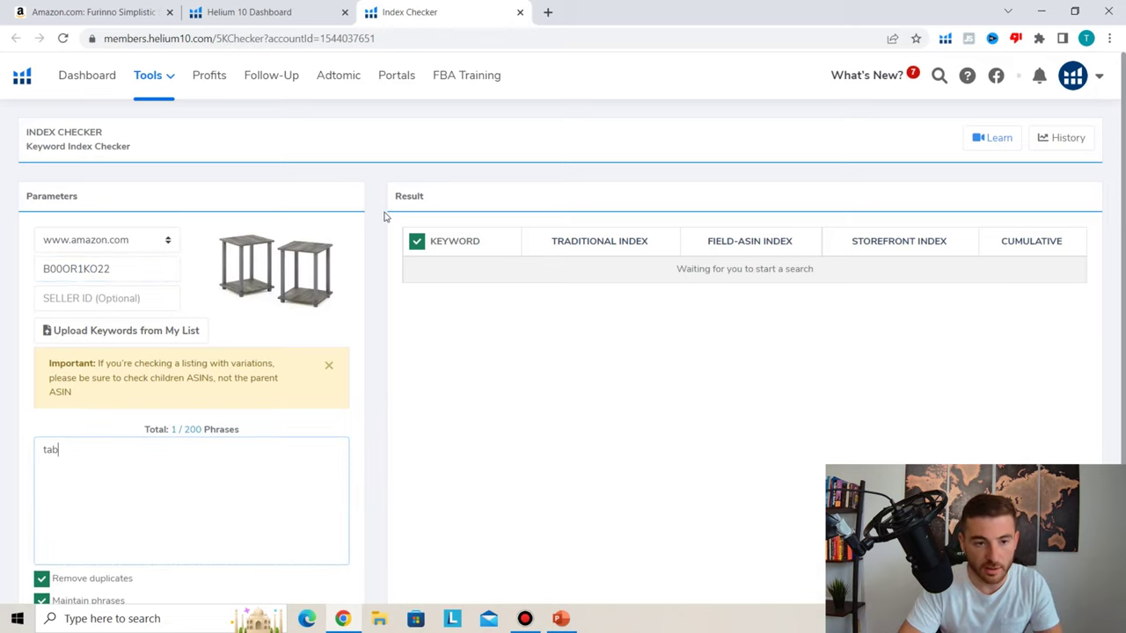
{"action": "type", "text": "le decor"}
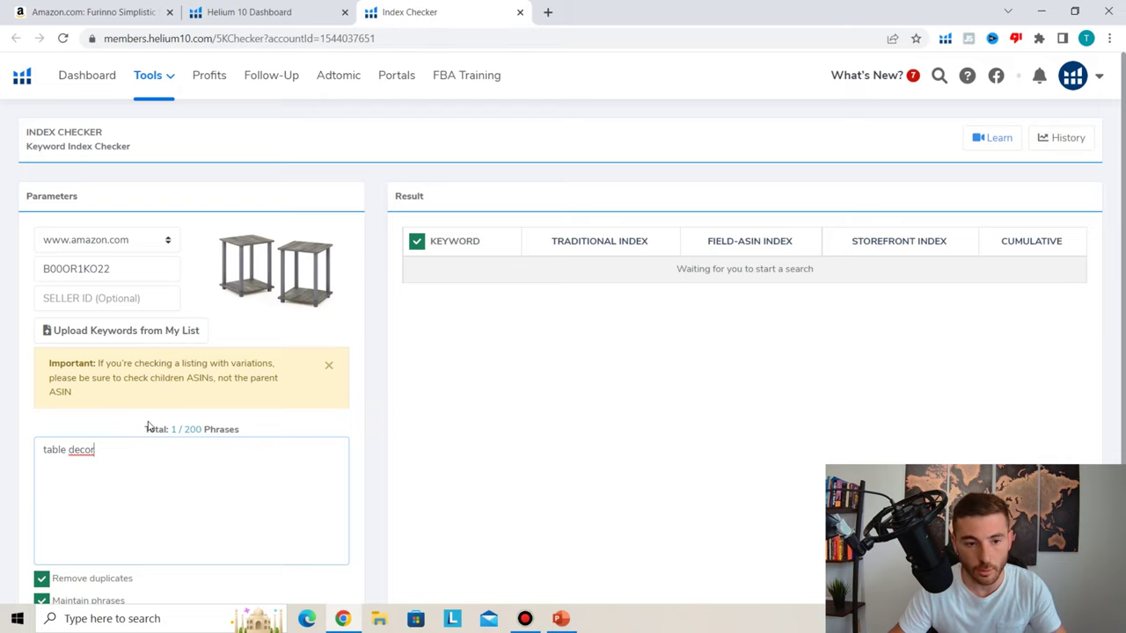
{"action": "scroll", "coordinate": [149, 427], "scroll_direction": "down", "scroll_amount": 1}
{"action": "left_click", "coordinate": [195, 582]}
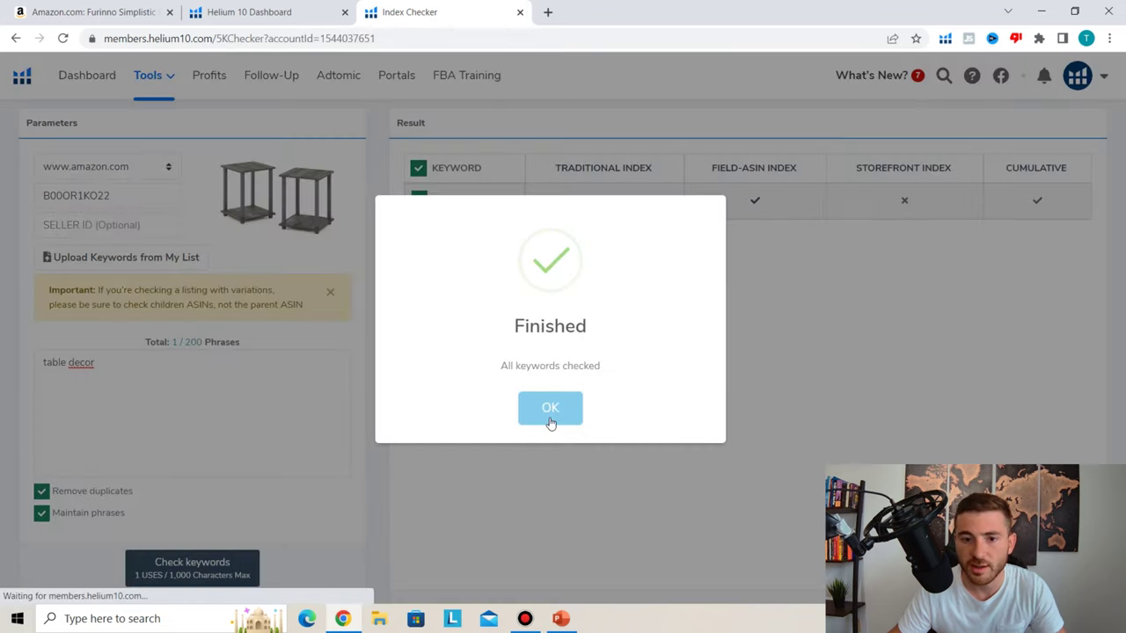
Search all Amazon departments for the ASIN B00OR1KO22 copied from the Index Checker
{"action": "left_click", "coordinate": [551, 422]}
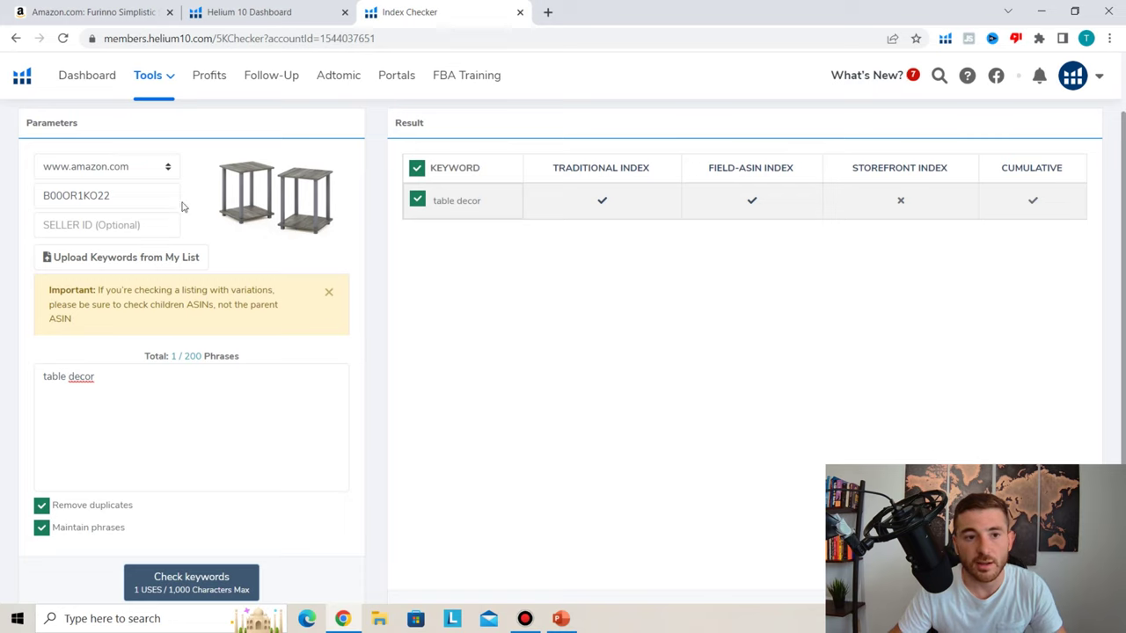
{"action": "double_click", "coordinate": [109, 196]}
{"action": "key", "text": "ctrl+c"}
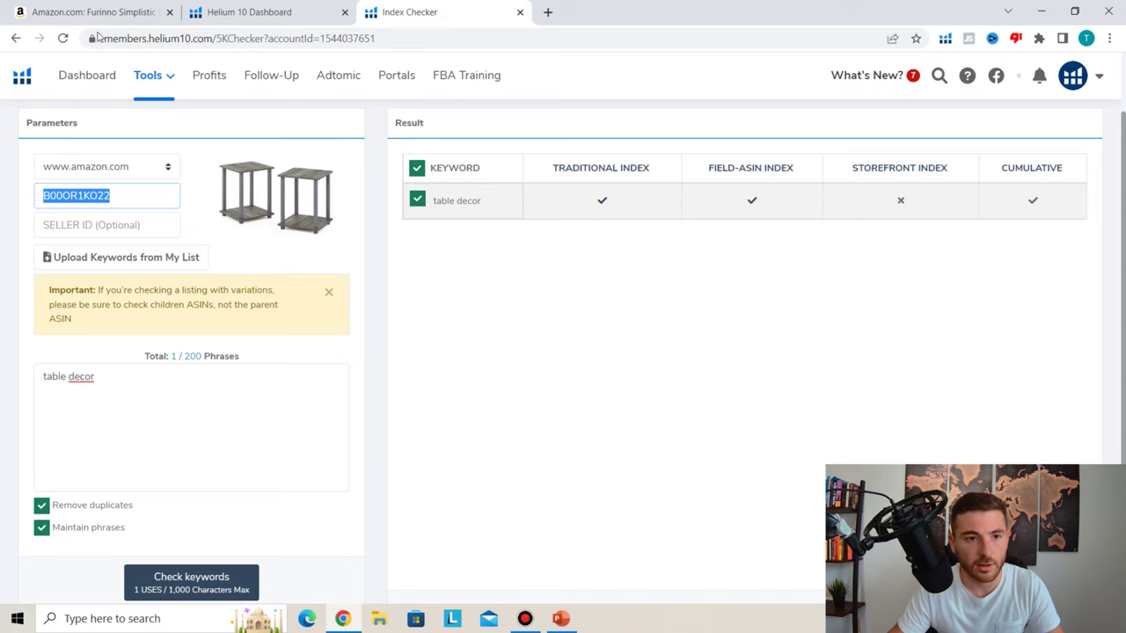
{"action": "left_click", "coordinate": [99, 12]}
{"action": "left_click_drag", "start_coordinate": [380, 74], "coordinate": [315, 77]}
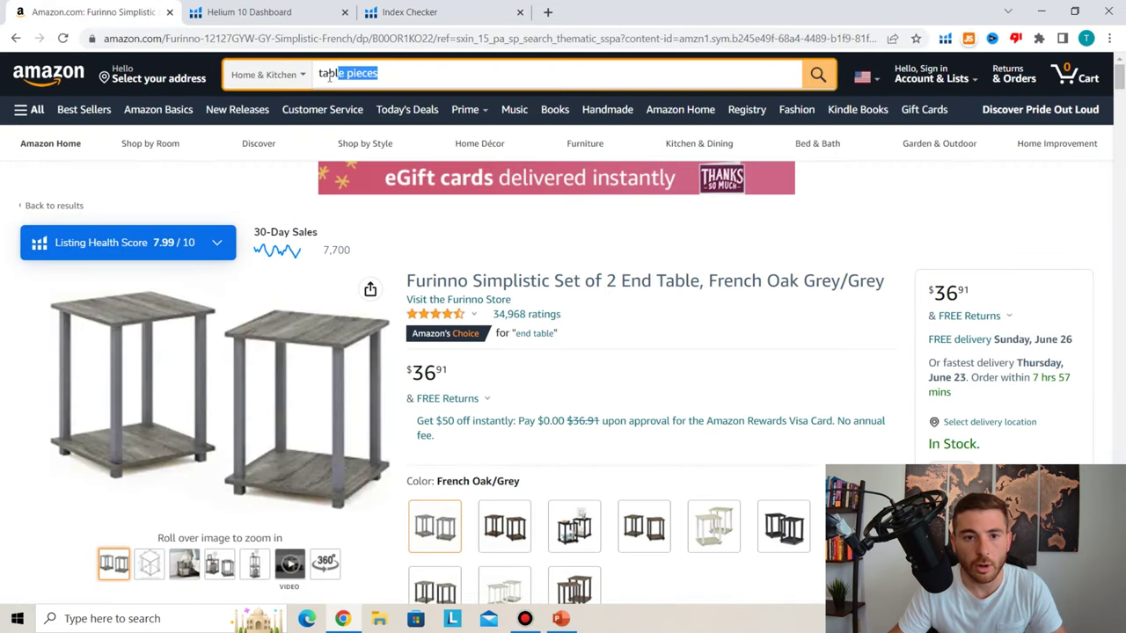
{"action": "key", "text": "ctrl+v"}
{"action": "left_click", "coordinate": [302, 74]}
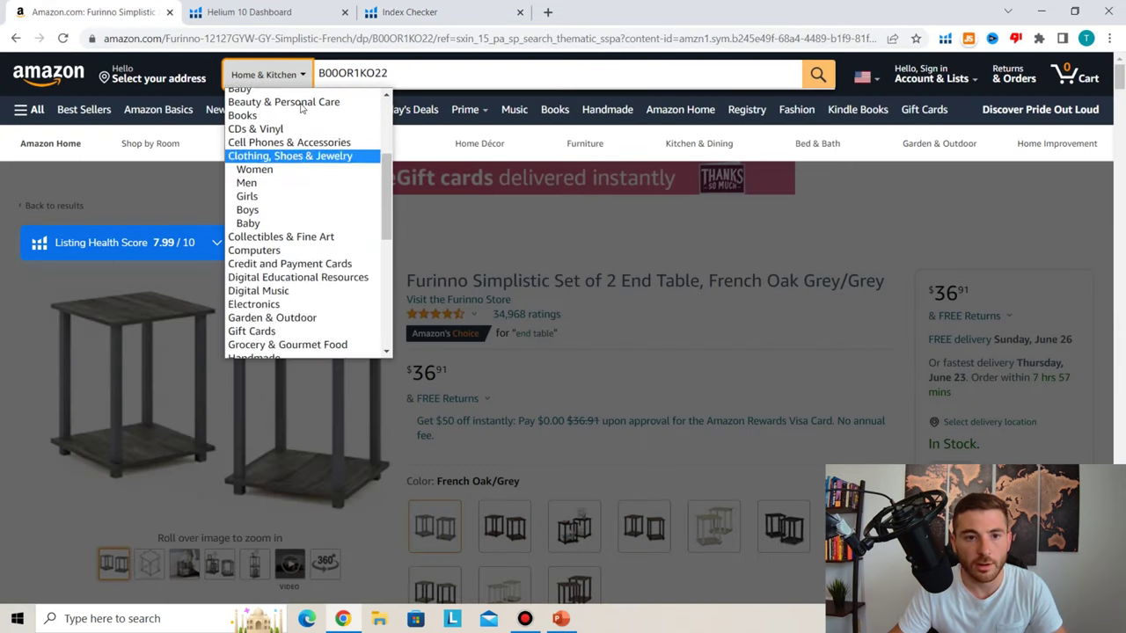
{"action": "scroll", "coordinate": [287, 109], "scroll_direction": "up", "scroll_amount": 4}
{"action": "scroll", "coordinate": [287, 109], "scroll_direction": "up", "scroll_amount": 2}
{"action": "left_click", "coordinate": [269, 94]}
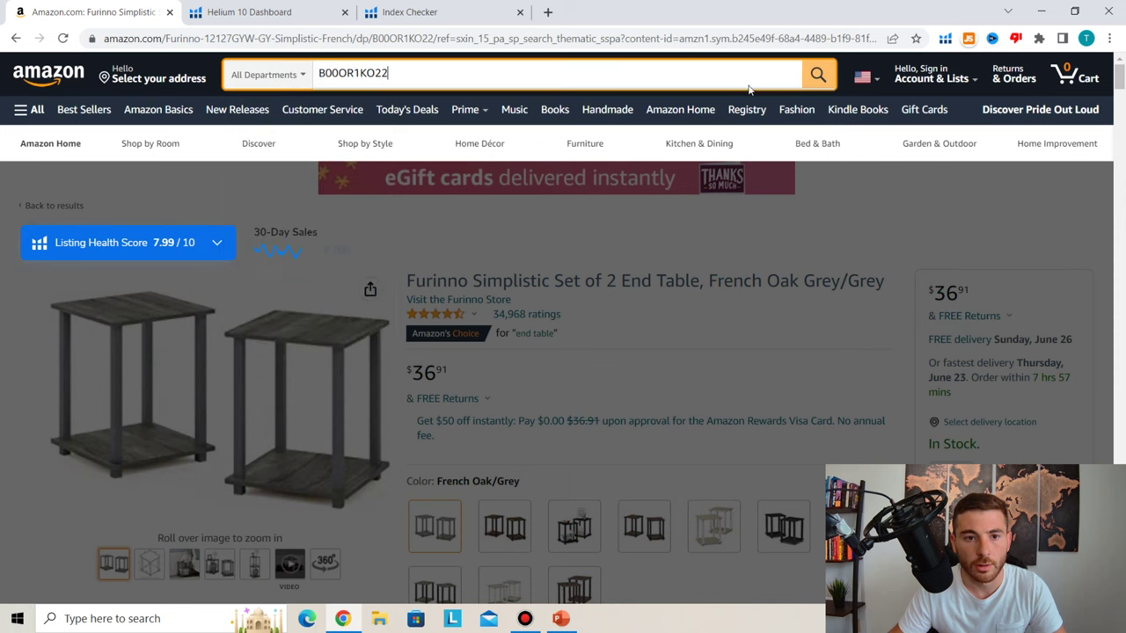
{"action": "left_click", "coordinate": [817, 75]}
{"action": "scroll", "coordinate": [366, 327], "scroll_direction": "down", "scroll_amount": 1}
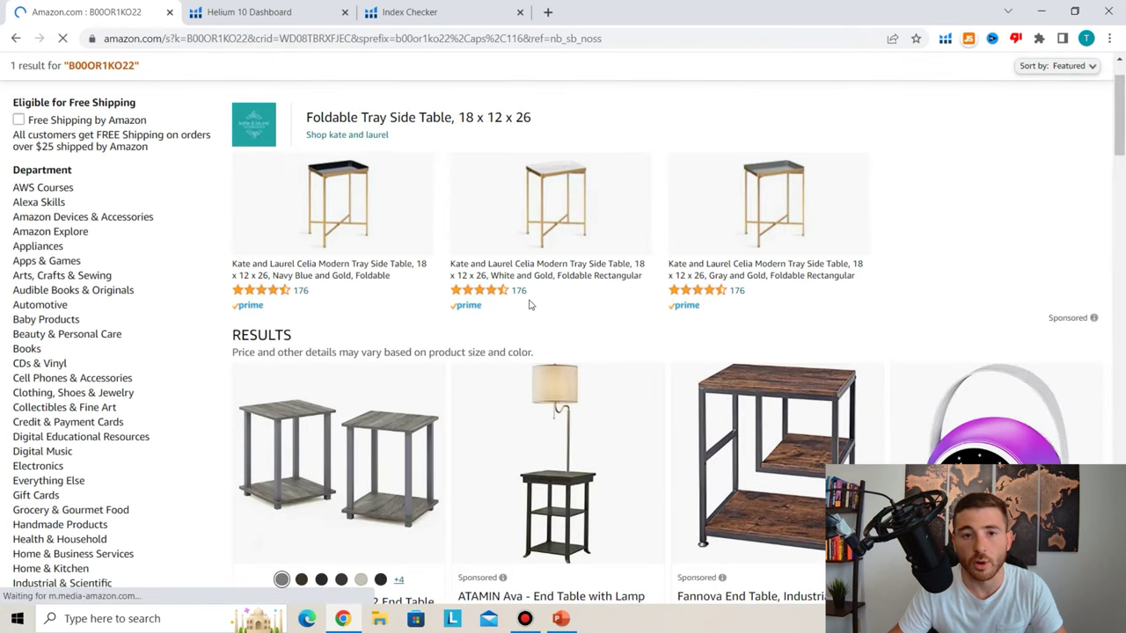
Open the Furinno end table listing from the ASIN search results and look for its seller ID in the seller details and web address
{"action": "key", "text": "ctrl+3"}
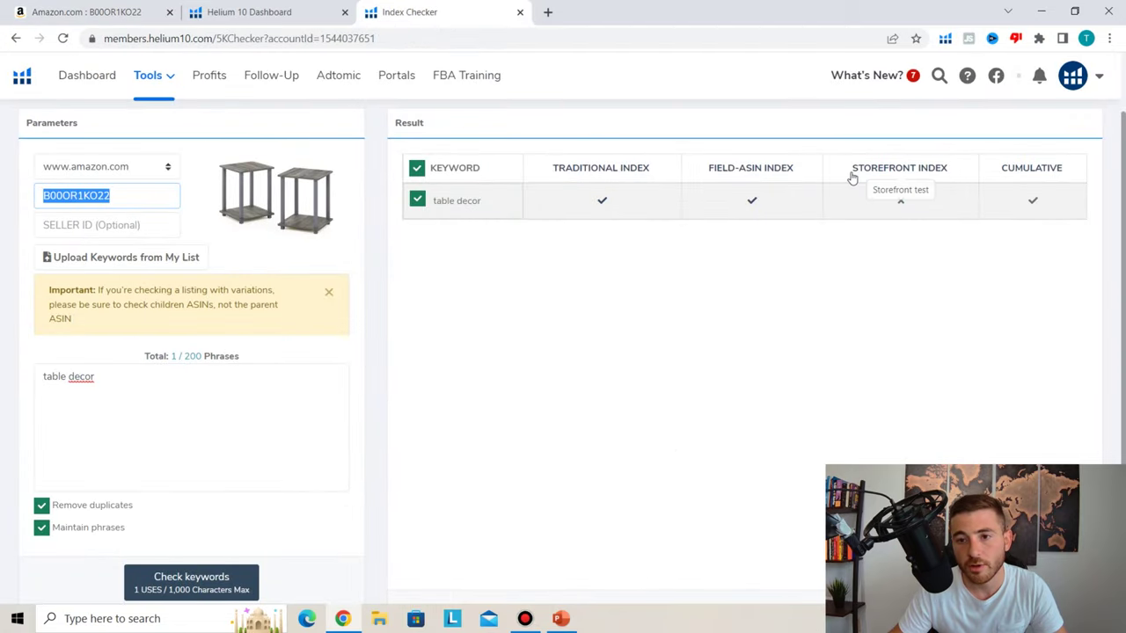
{"action": "left_click", "coordinate": [90, 15]}
{"action": "scroll", "coordinate": [445, 289], "scroll_direction": "down", "scroll_amount": 4}
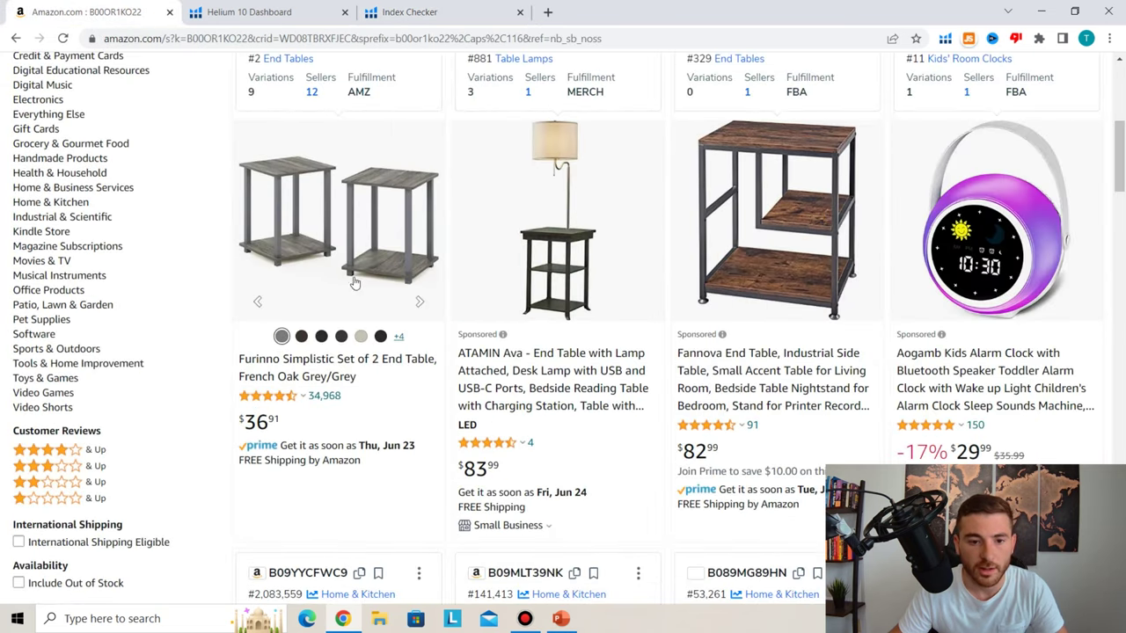
{"action": "left_click", "coordinate": [356, 275]}
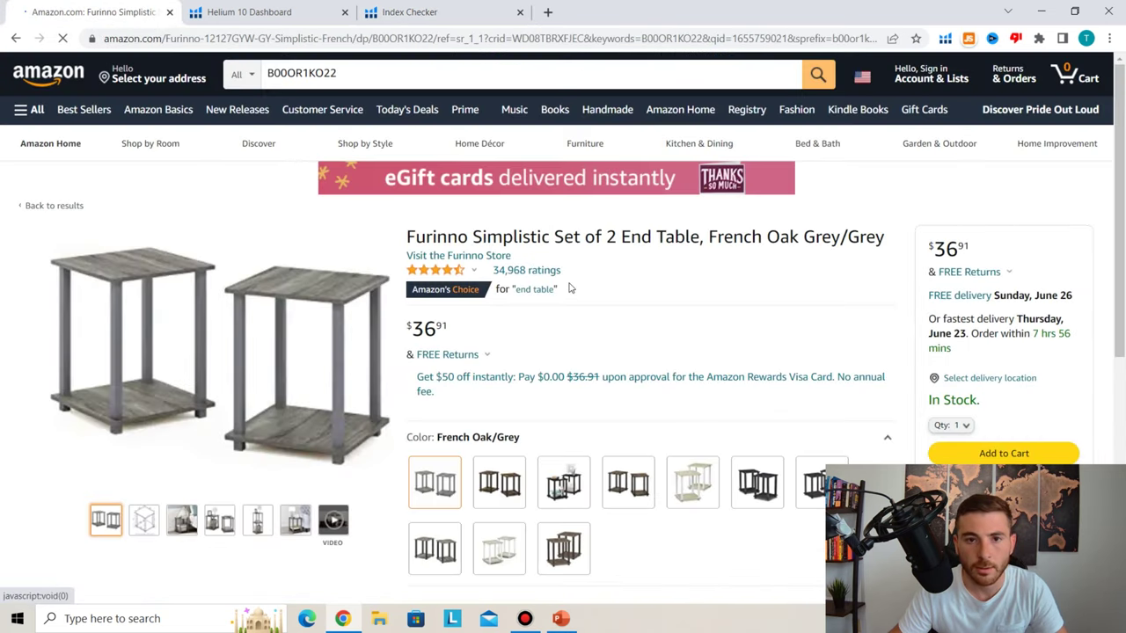
{"action": "scroll", "coordinate": [912, 292], "scroll_direction": "down", "scroll_amount": 2}
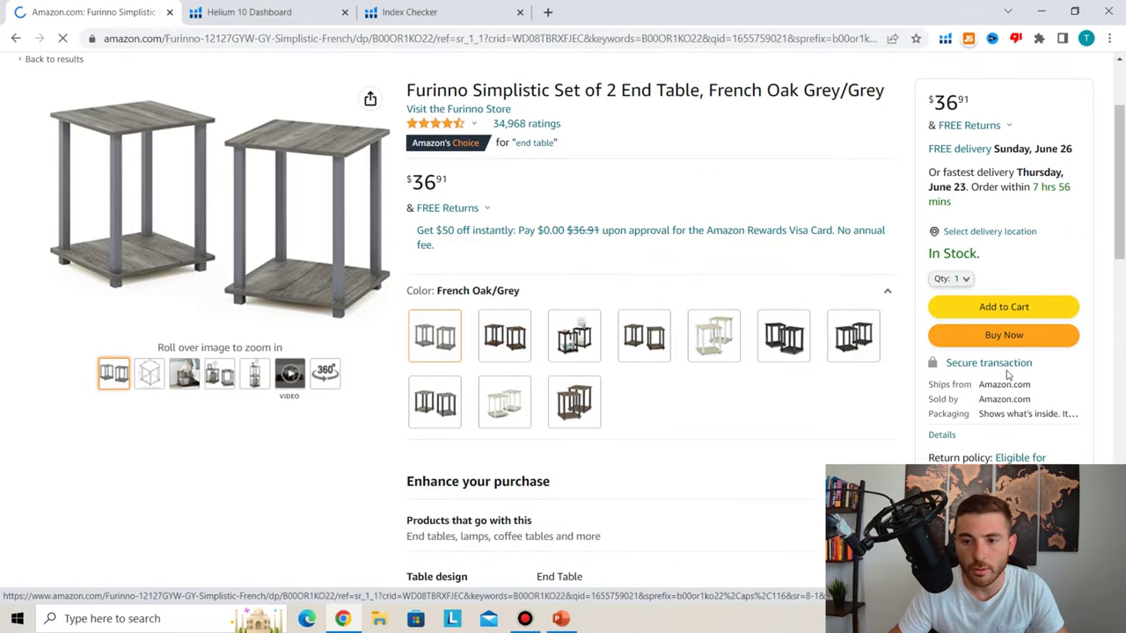
{"action": "scroll", "coordinate": [1004, 370], "scroll_direction": "down", "scroll_amount": 1}
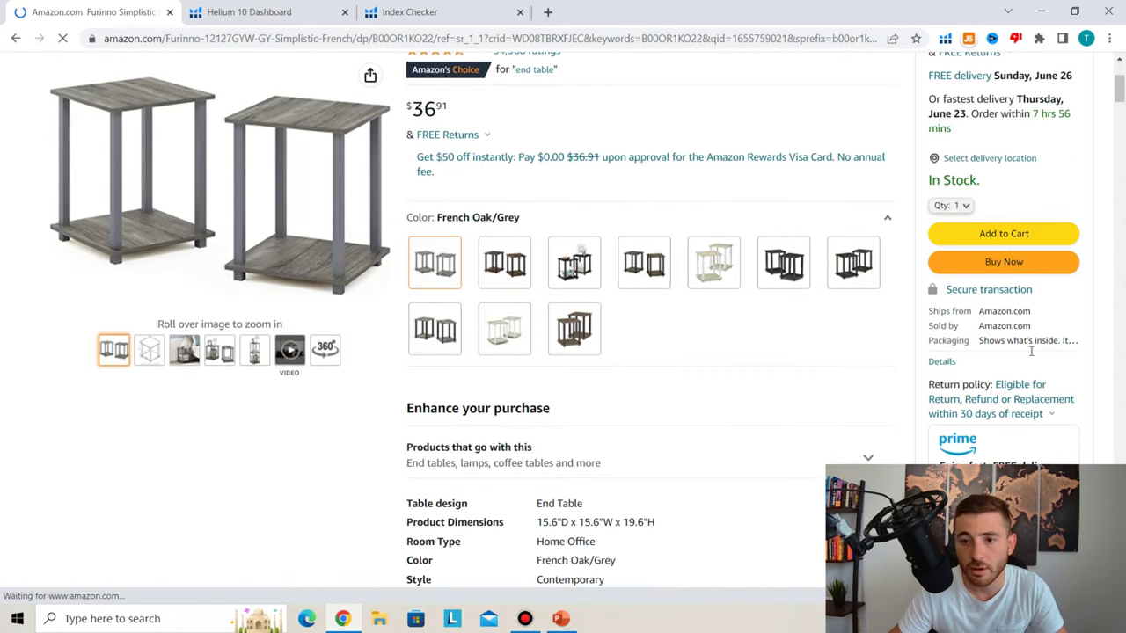
{"action": "scroll", "coordinate": [849, 176], "scroll_direction": "up", "scroll_amount": 2}
{"action": "left_click_drag", "start_coordinate": [652, 35], "coordinate": [851, 29]}
{"action": "left_click", "coordinate": [834, 38]}
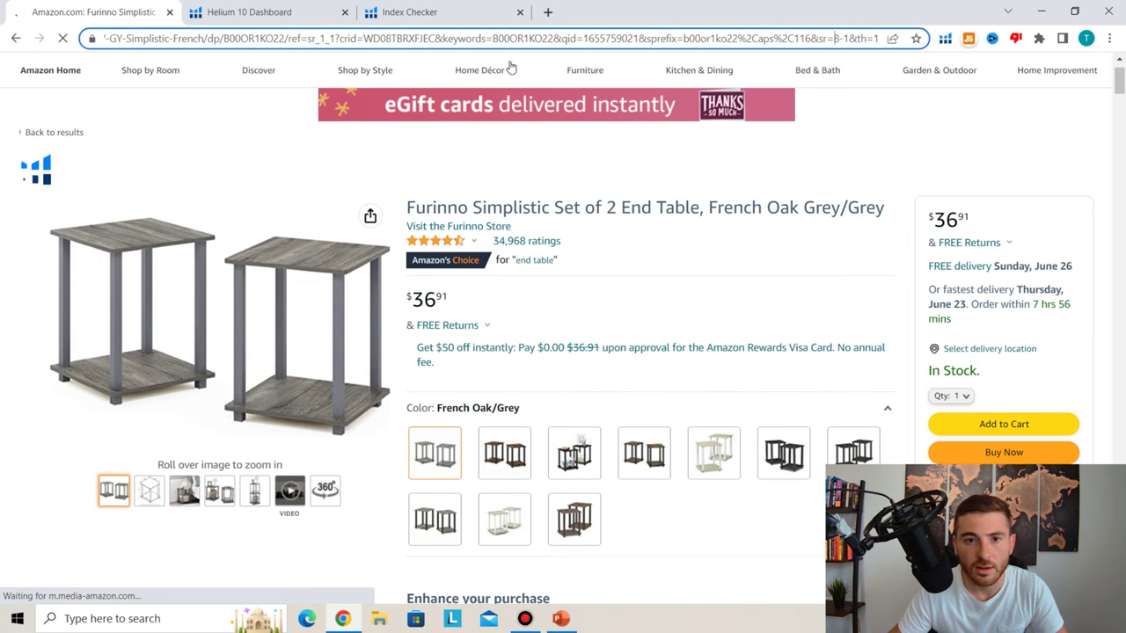
{"action": "scroll", "coordinate": [782, 194], "scroll_direction": "down", "scroll_amount": 4}
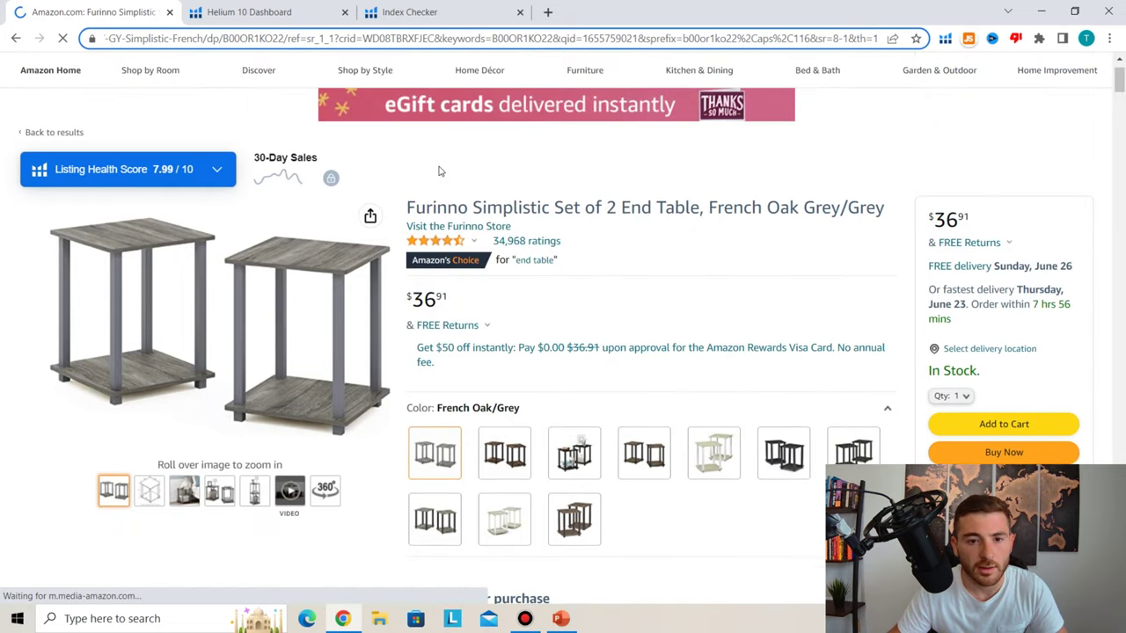
Open the Cplxroc 42-inch gold console table listing from the "table pieces" results and view its seller's profile
{"action": "key", "text": "alt+Left"}
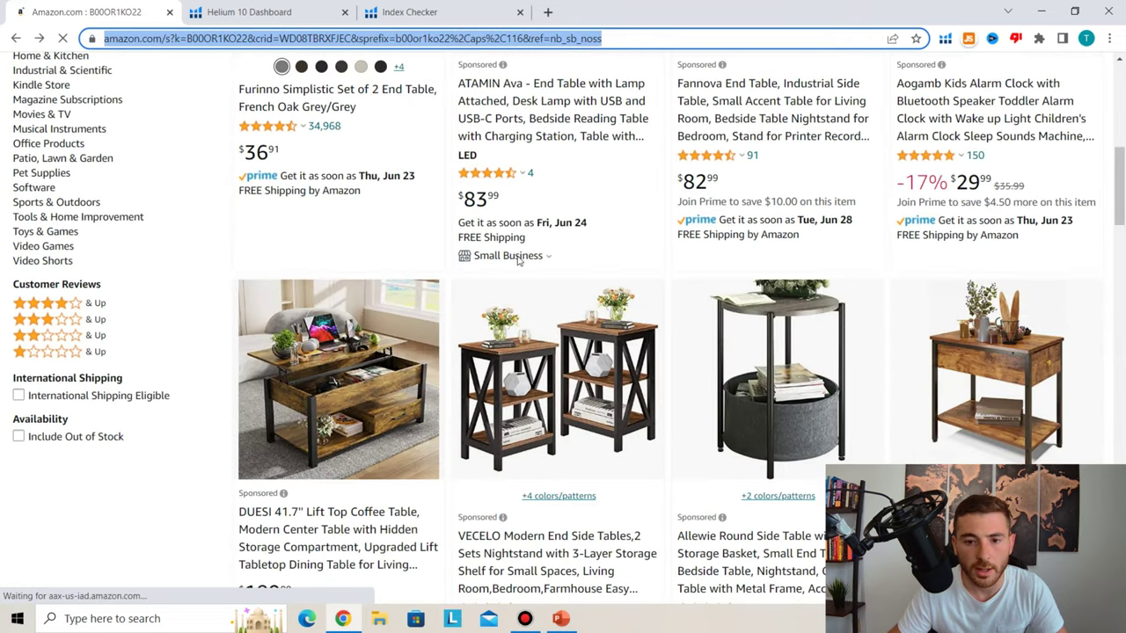
{"action": "scroll", "coordinate": [518, 261], "scroll_direction": "down", "scroll_amount": 3}
{"action": "left_click", "coordinate": [593, 344]}
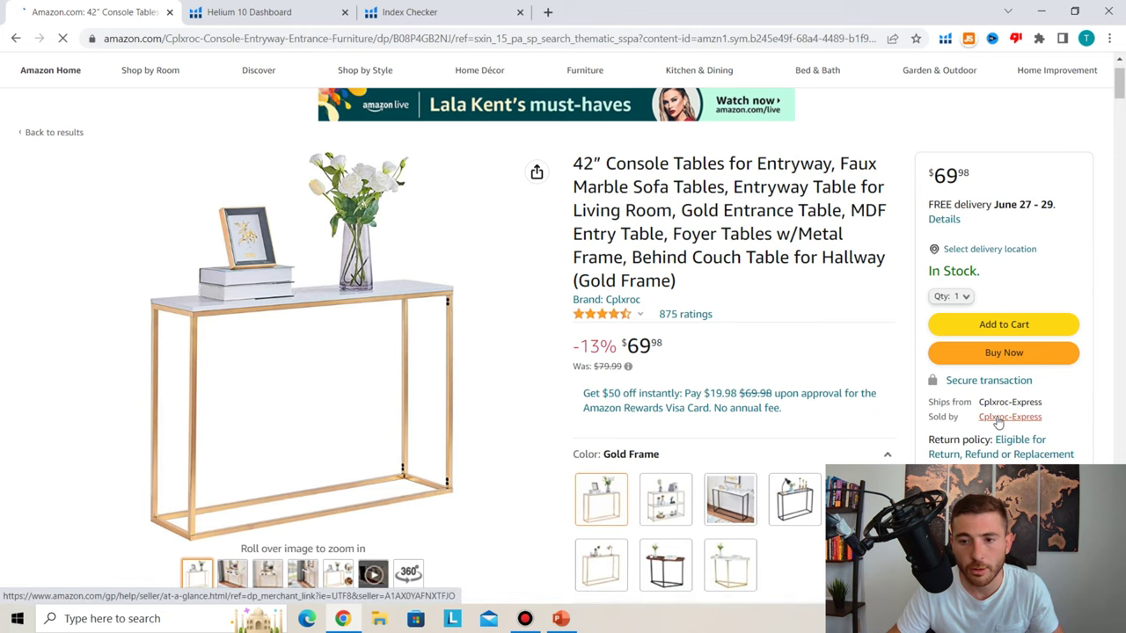
{"action": "left_click", "coordinate": [1002, 417]}
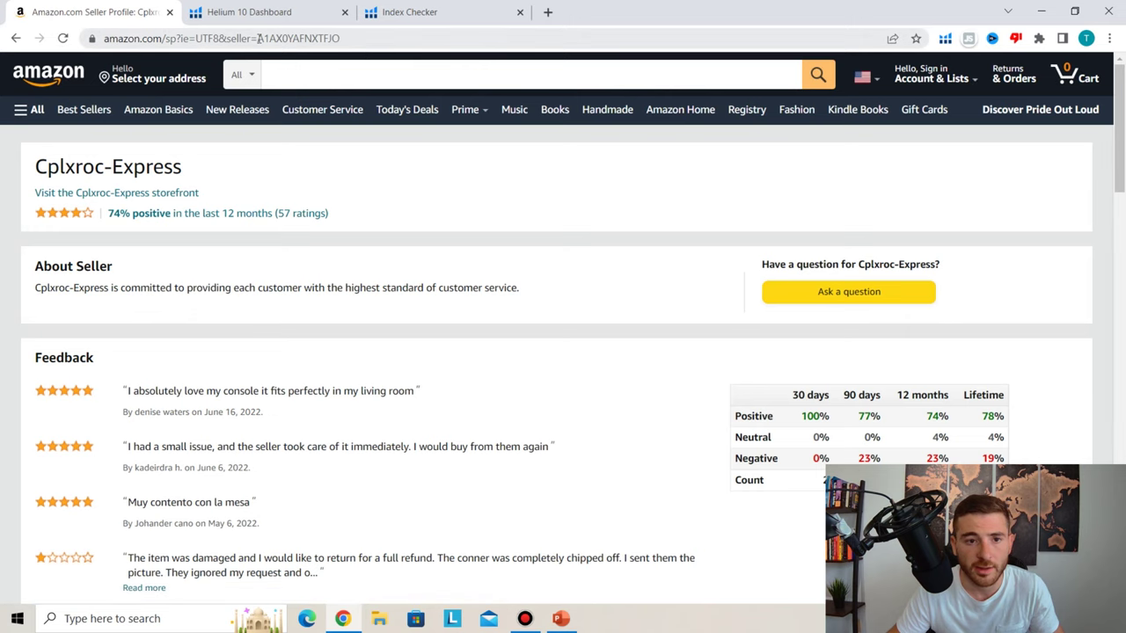
Copy the seller ID from the Cplxroc-Express profile's web address into the Index Checker's Seller ID field
{"action": "left_click_drag", "start_coordinate": [257, 39], "coordinate": [348, 46]}
{"action": "key", "text": "ctrl+c"}
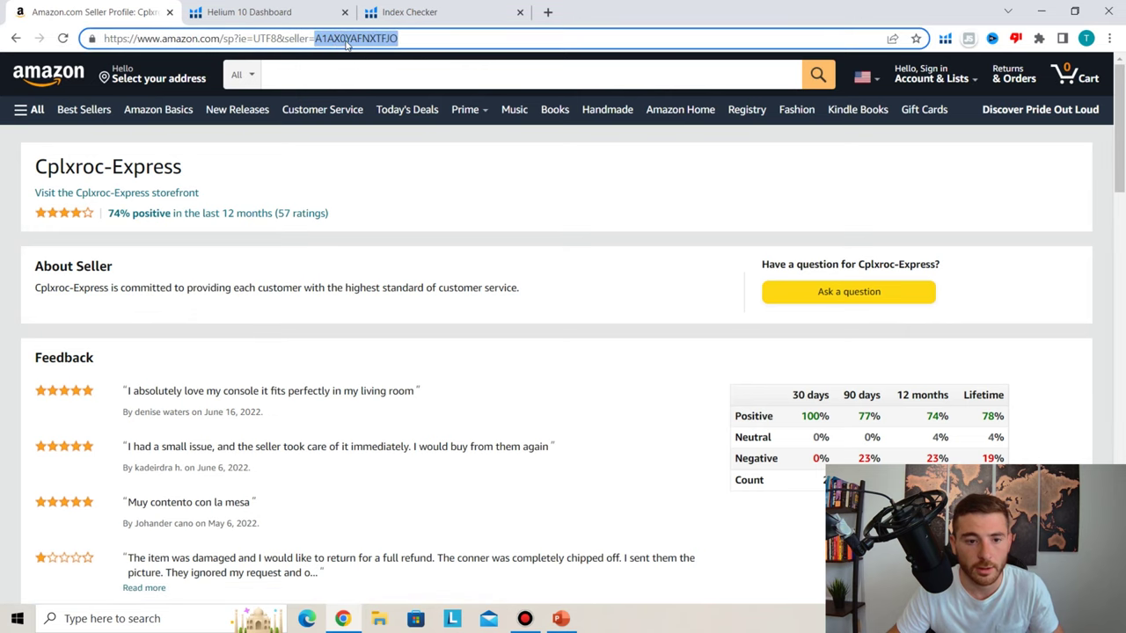
{"action": "left_click", "coordinate": [396, 12]}
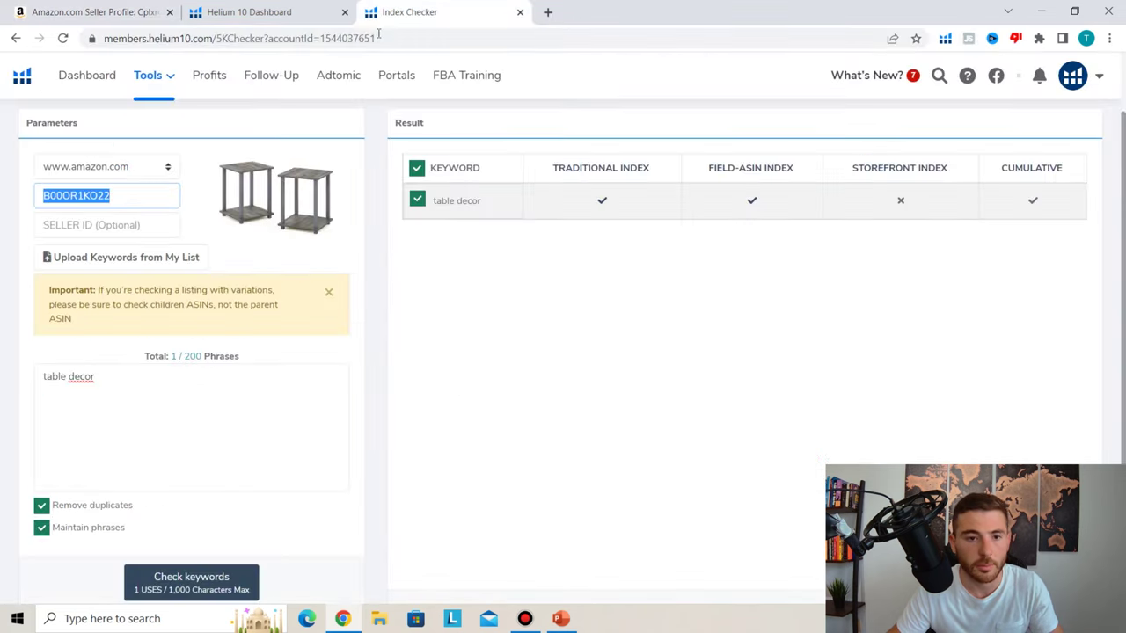
{"action": "left_click", "coordinate": [130, 226]}
{"action": "key", "text": "ctrl+v"}
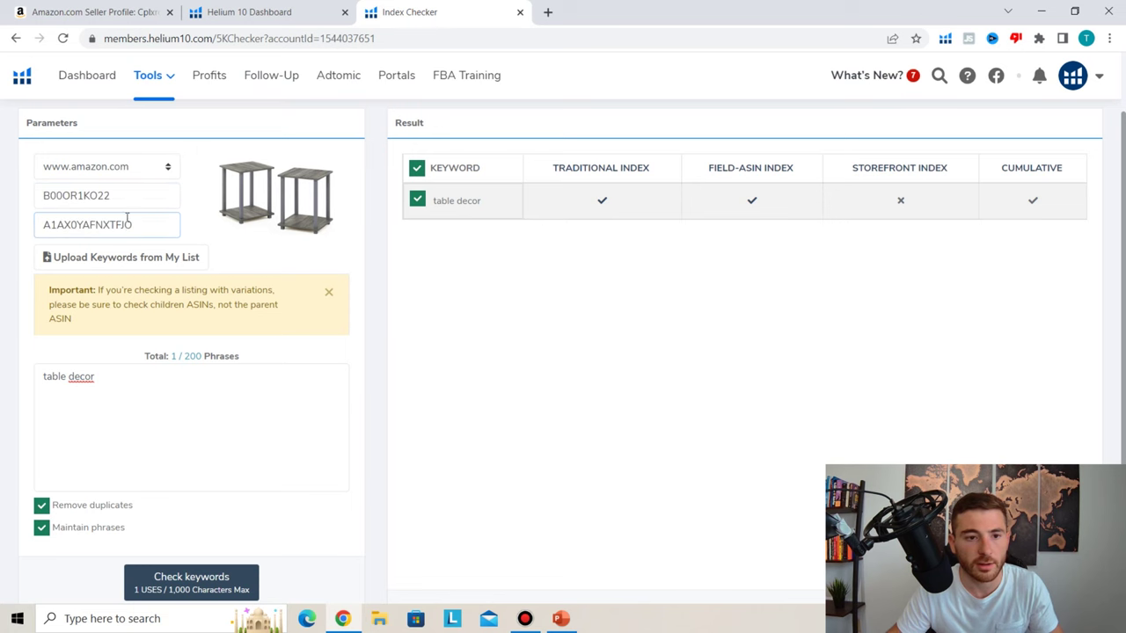
Replace the ASIN in the Index Checker with B08P4GB2NJ, copied from the console table listing's web address
{"action": "left_click", "coordinate": [96, 12]}
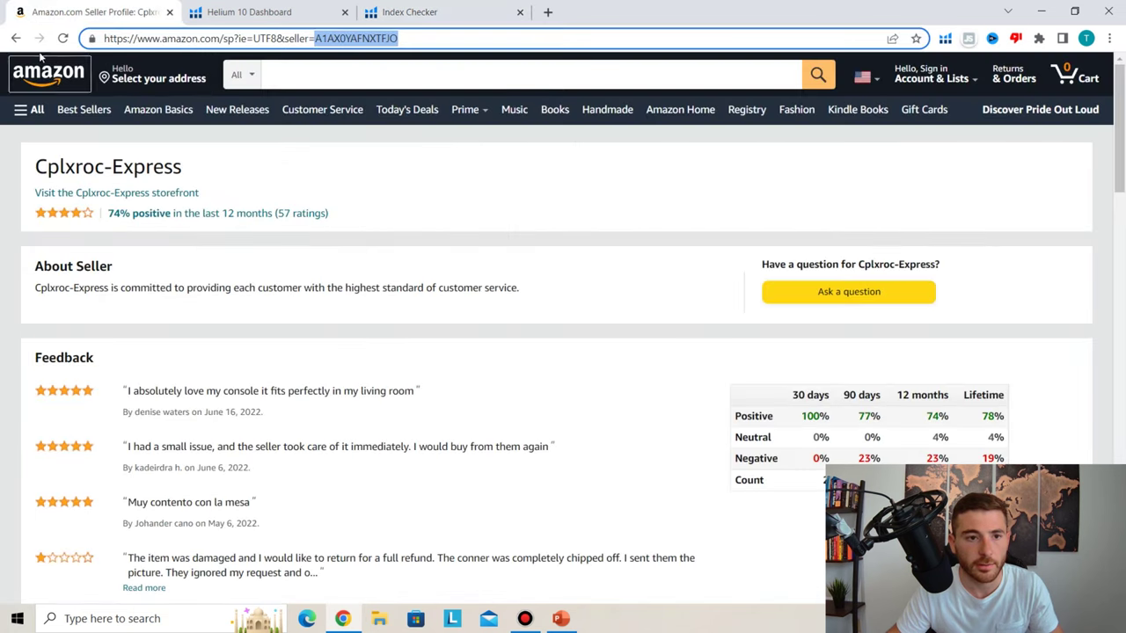
{"action": "left_click", "coordinate": [16, 38]}
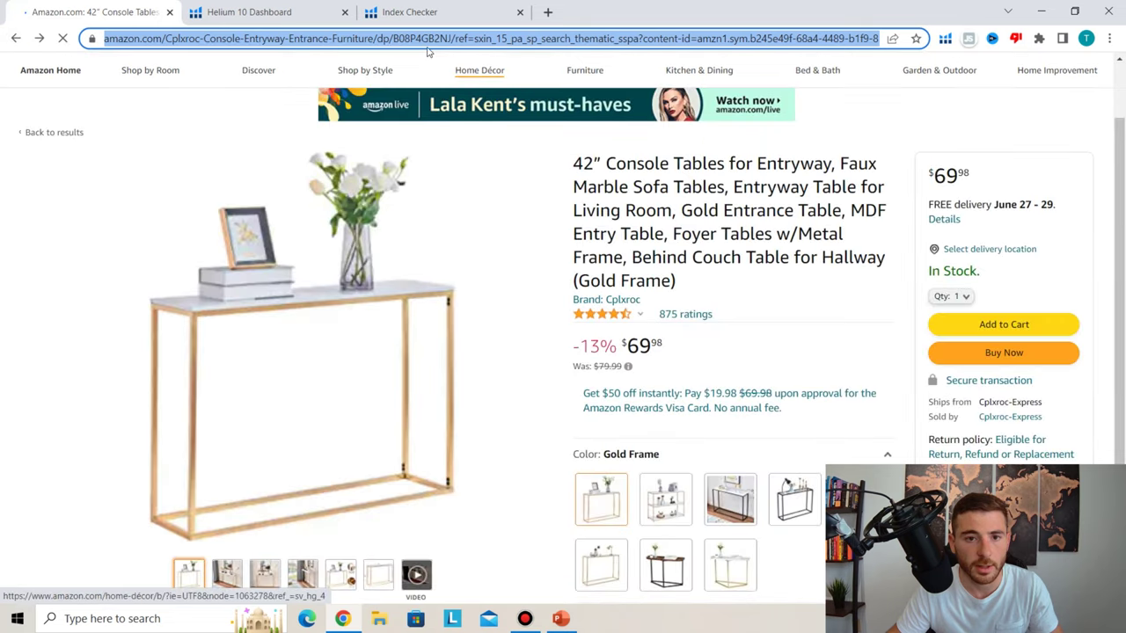
{"action": "left_click_drag", "start_coordinate": [451, 38], "coordinate": [509, 37]}
{"action": "key", "text": "ctrl+c"}
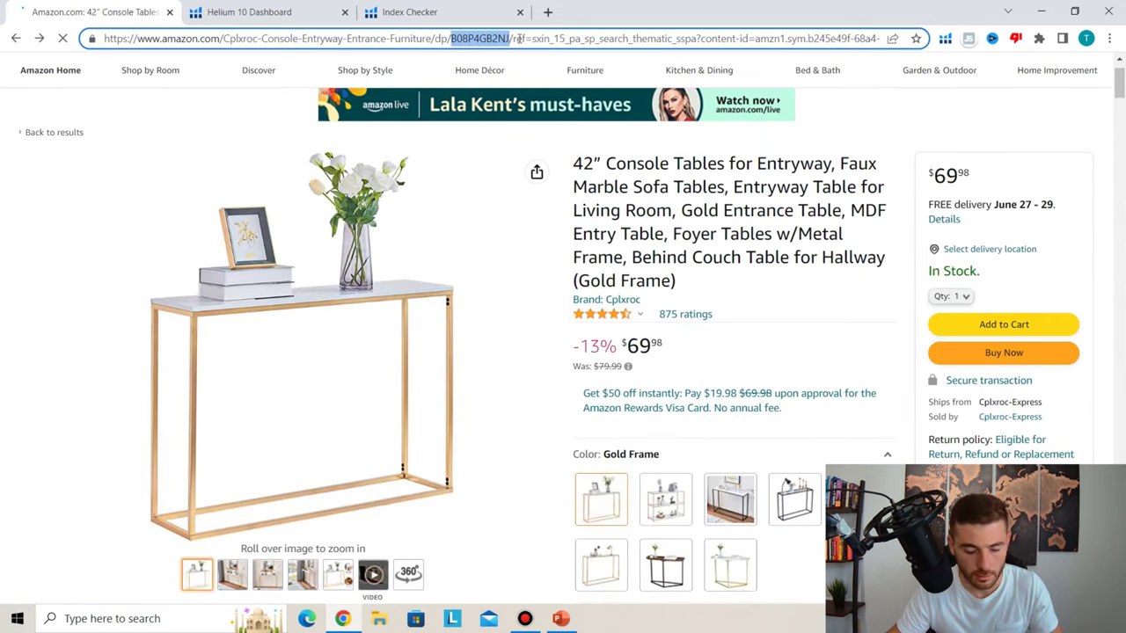
{"action": "left_click", "coordinate": [391, 14]}
{"action": "left_click_drag", "start_coordinate": [129, 196], "coordinate": [24, 199]}
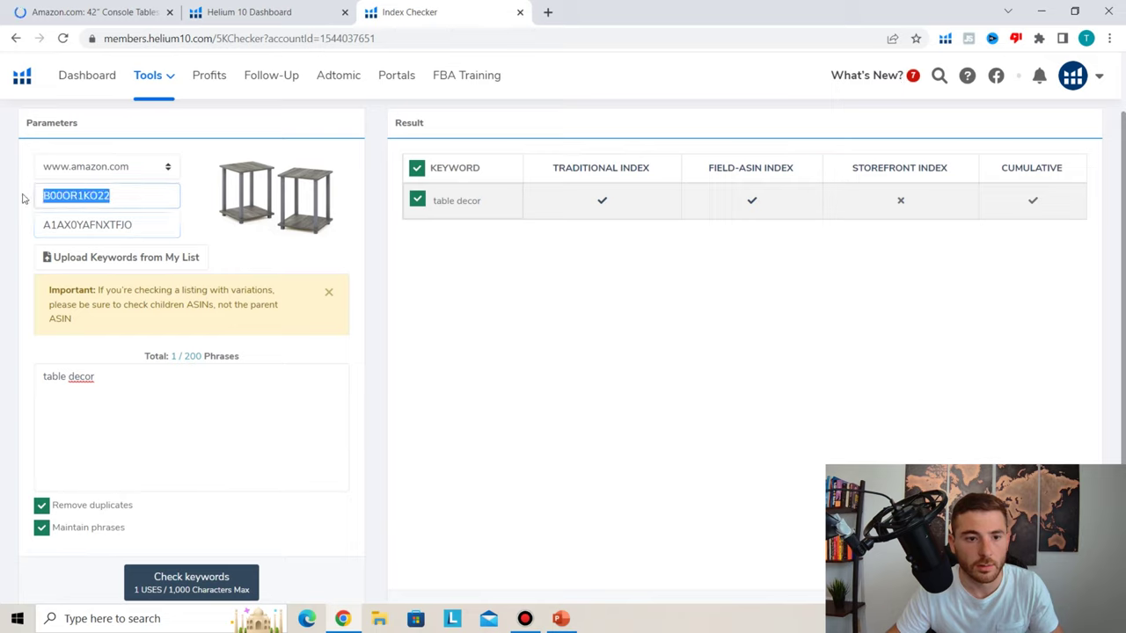
{"action": "key", "text": "ctrl+v"}
Check whether the console table is indexed for the phrase "table decor" and dismiss the completion message
{"action": "left_click", "coordinate": [109, 387]}
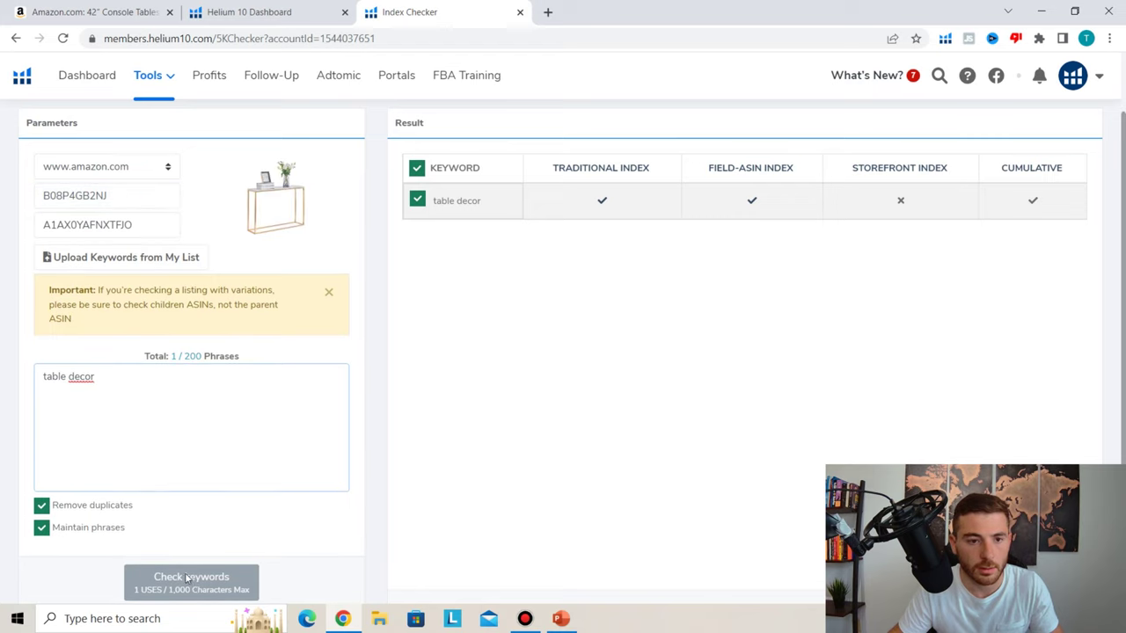
{"action": "key", "text": "BackSpace"}
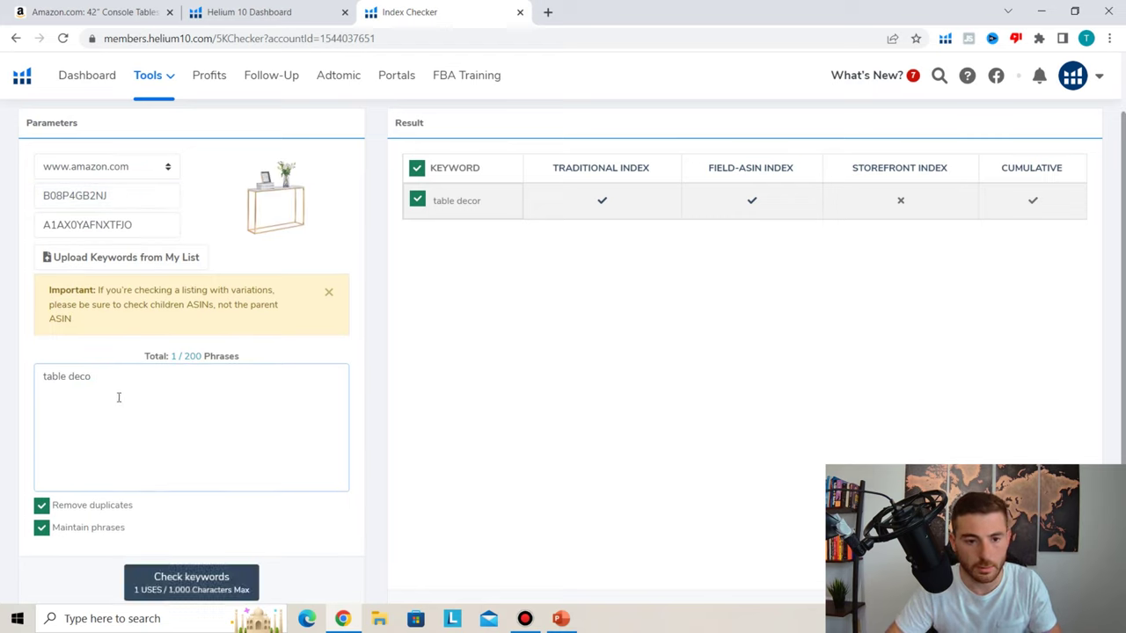
{"action": "left_click", "coordinate": [204, 583]}
{"action": "left_click", "coordinate": [536, 418]}
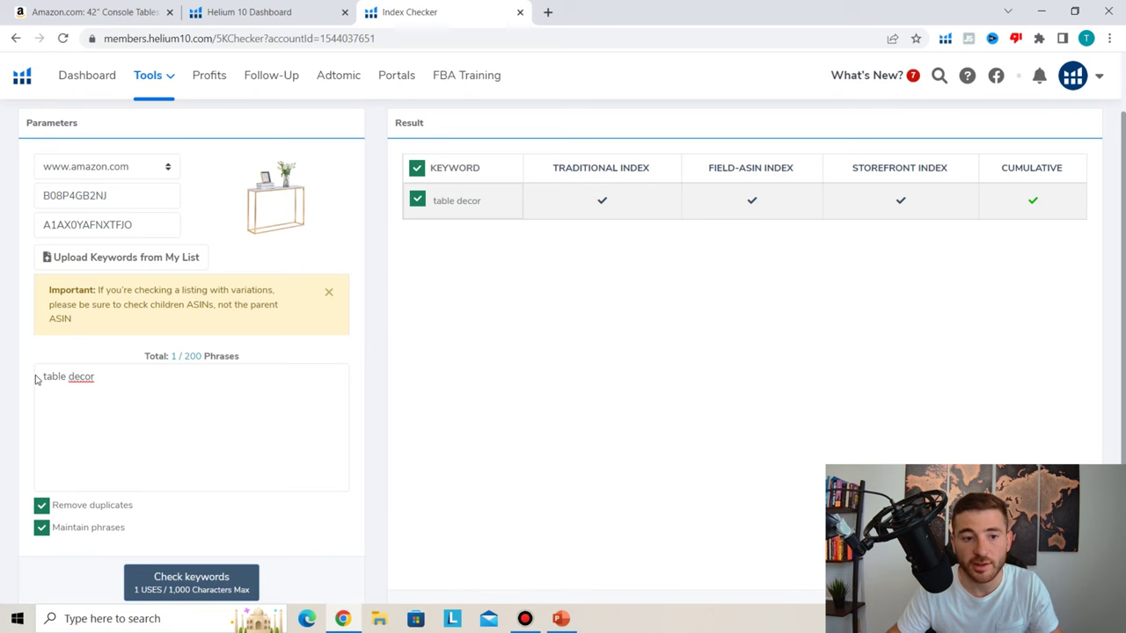
{"action": "left_click", "coordinate": [25, 15]}
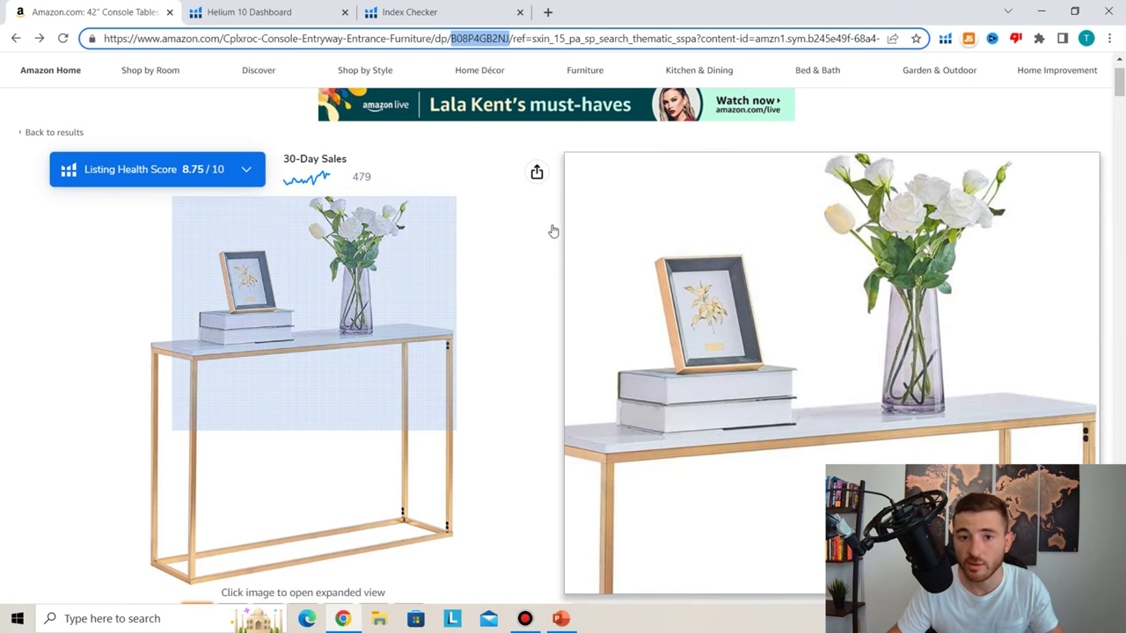
{"action": "left_click", "coordinate": [455, 21]}
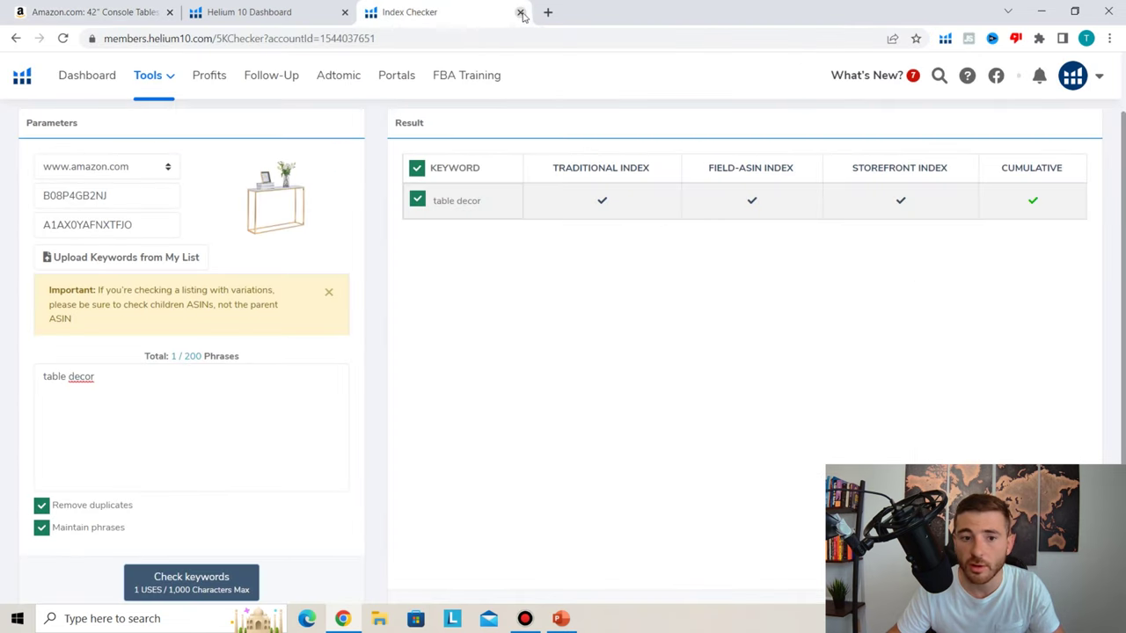
{"action": "left_click", "coordinate": [101, 375]}
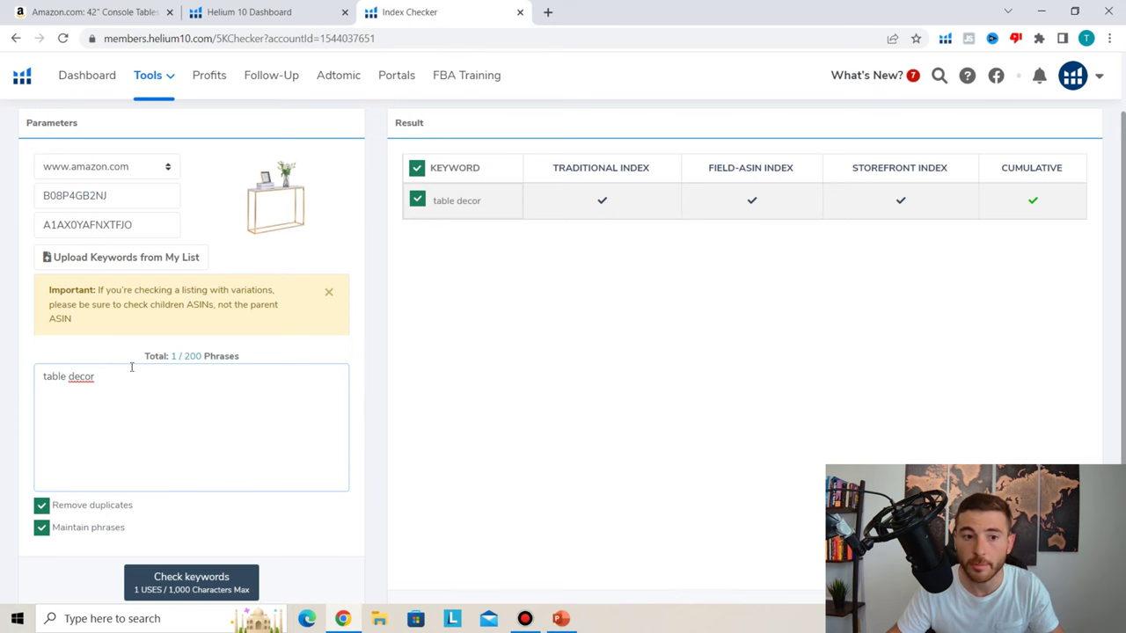
Close the Index Checker and open the Keyword Tracker in a new tab from the Helium 10 dashboard
{"action": "key", "text": "ctrl+w"}
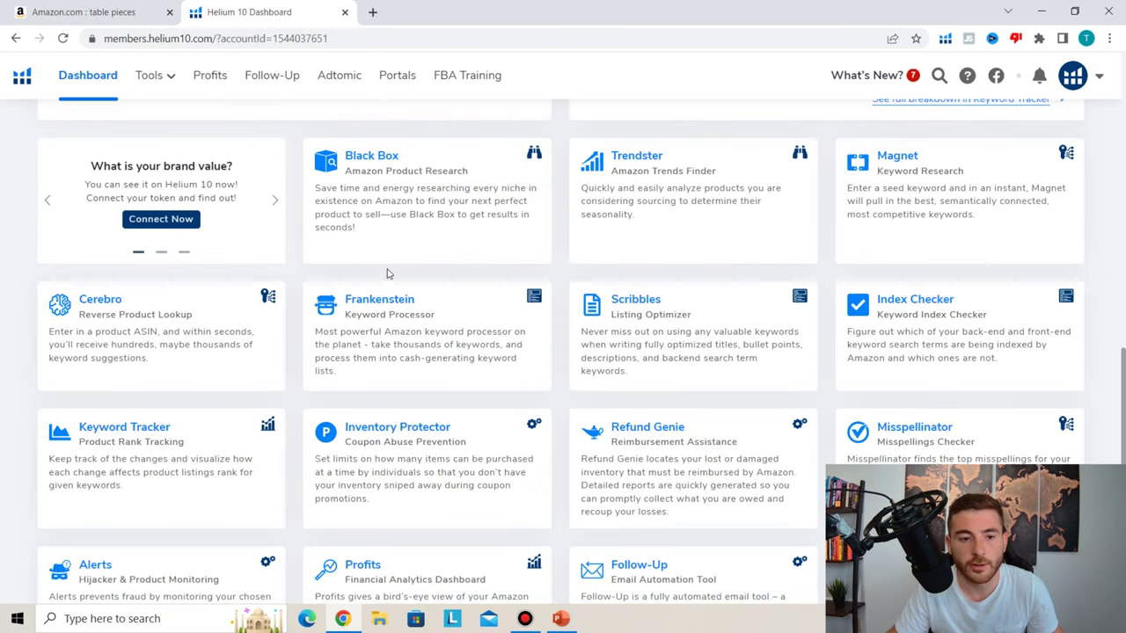
{"action": "right_click", "coordinate": [172, 440]}
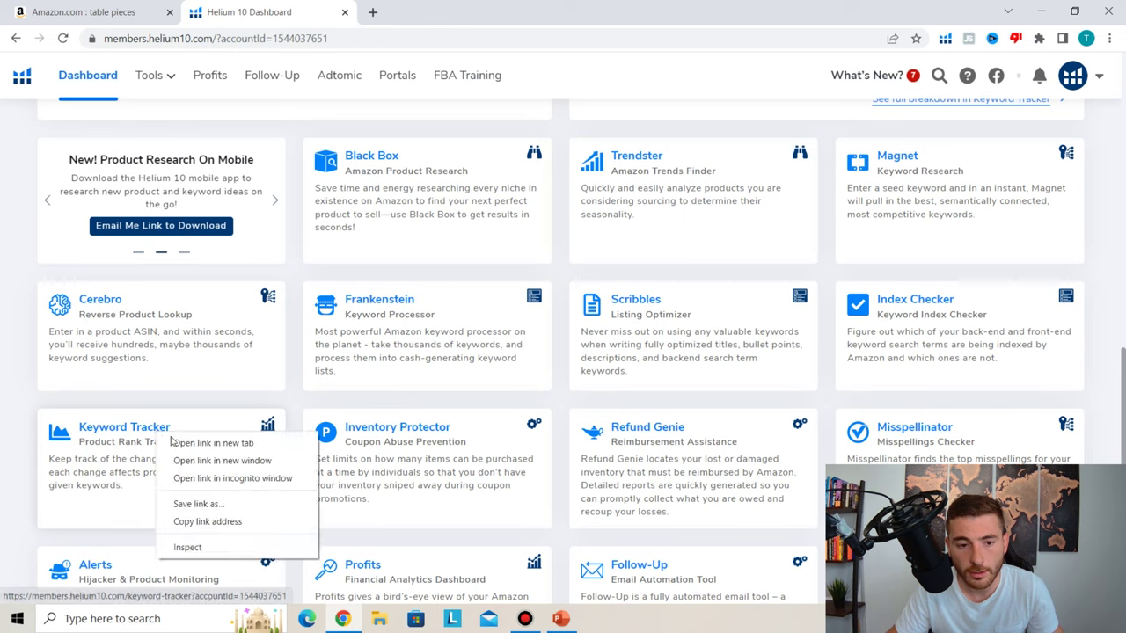
{"action": "left_click", "coordinate": [189, 442]}
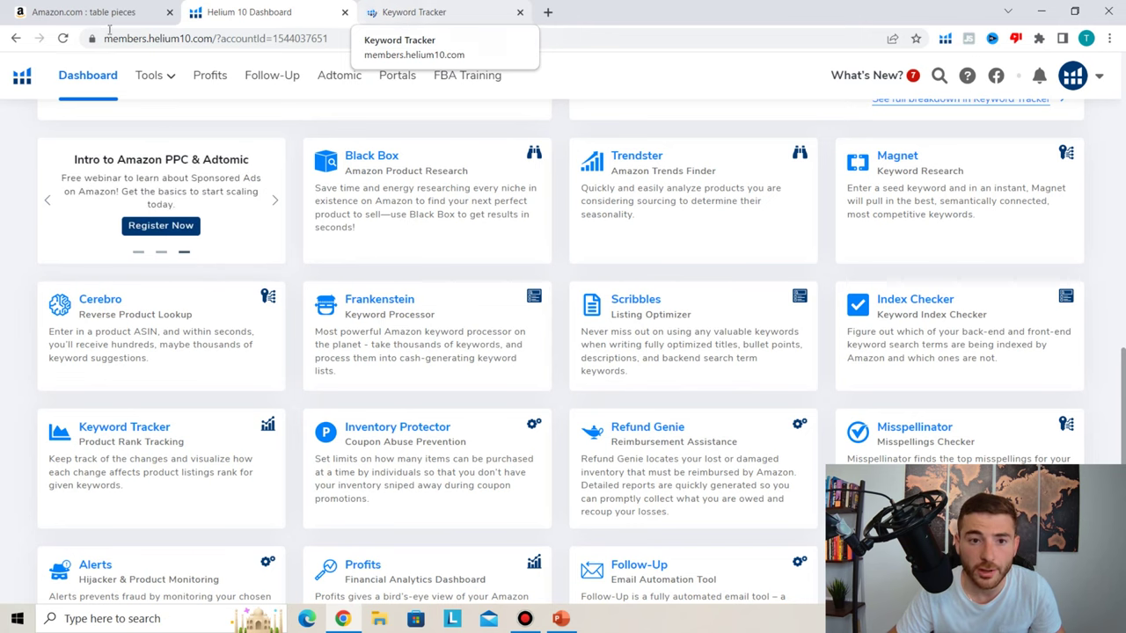
Open the galvanized Farmhouse Accent Side Table listing on Amazon and copy its ASIN B08LBWNPD5 from the web address
{"action": "left_click", "coordinate": [83, 12]}
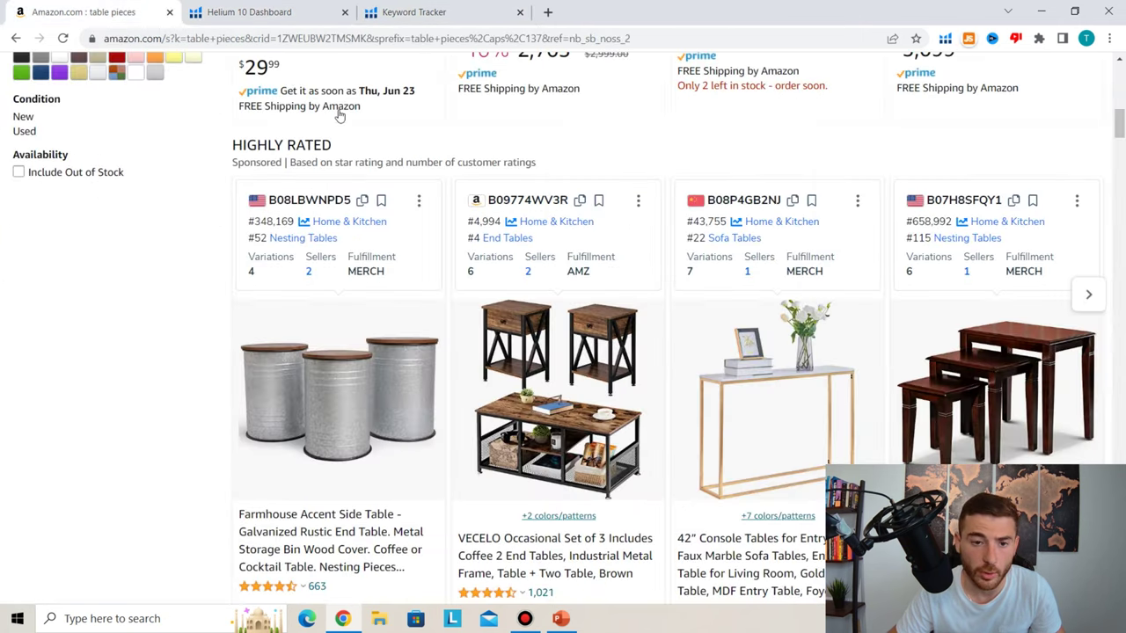
{"action": "left_click", "coordinate": [318, 375]}
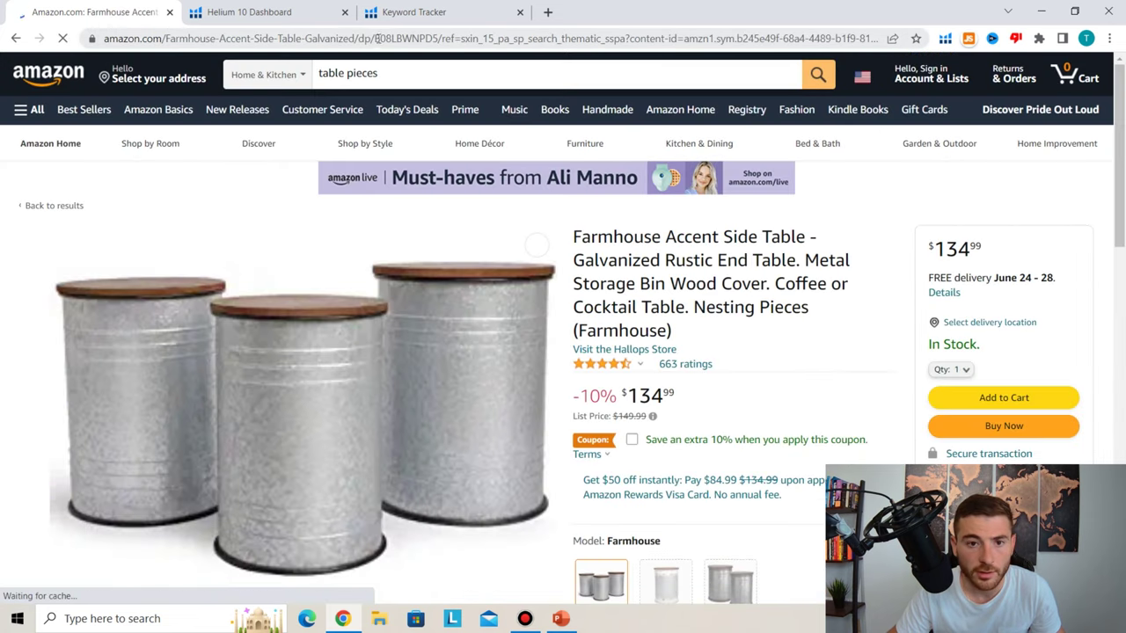
{"action": "left_click_drag", "start_coordinate": [375, 38], "coordinate": [435, 39]}
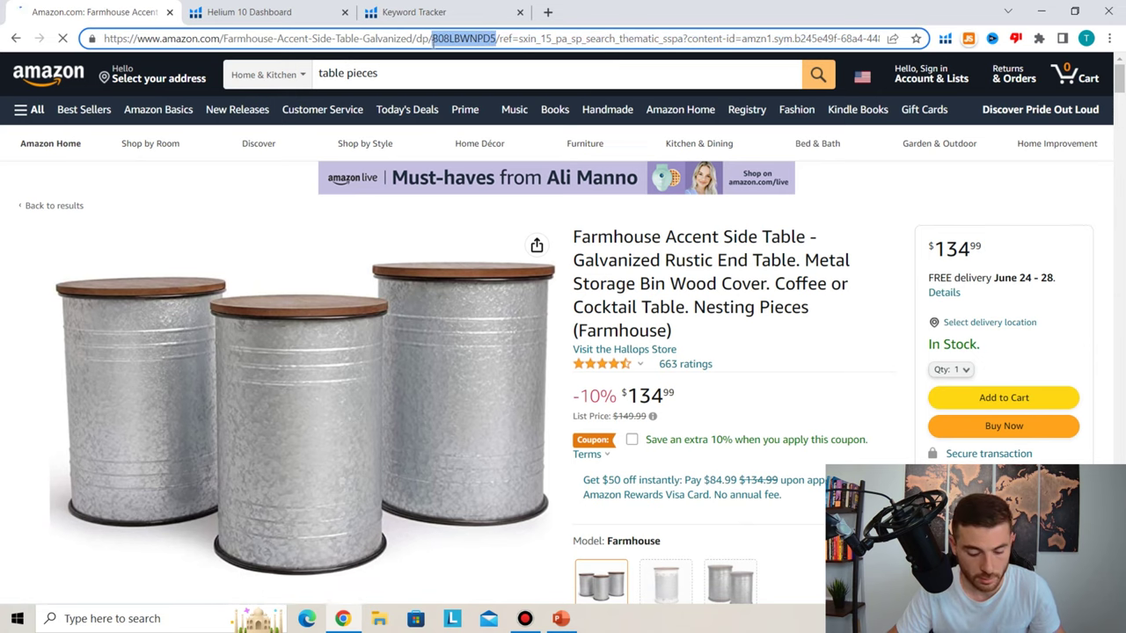
Add a new product to the Keyword Tracker with ASIN B08LBWNPD5 and accept tracking its parent product and all variations
{"action": "left_click", "coordinate": [411, 12]}
{"action": "left_click", "coordinate": [1027, 144]}
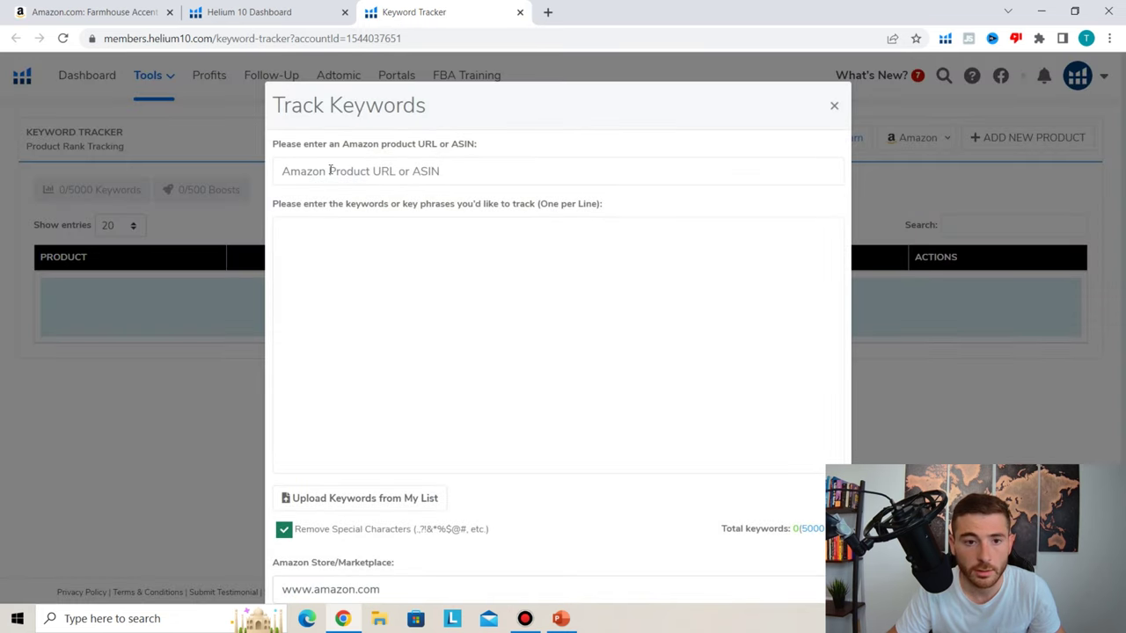
{"action": "left_click", "coordinate": [330, 170]}
{"action": "type", "text": "B08LBWNPD5"}
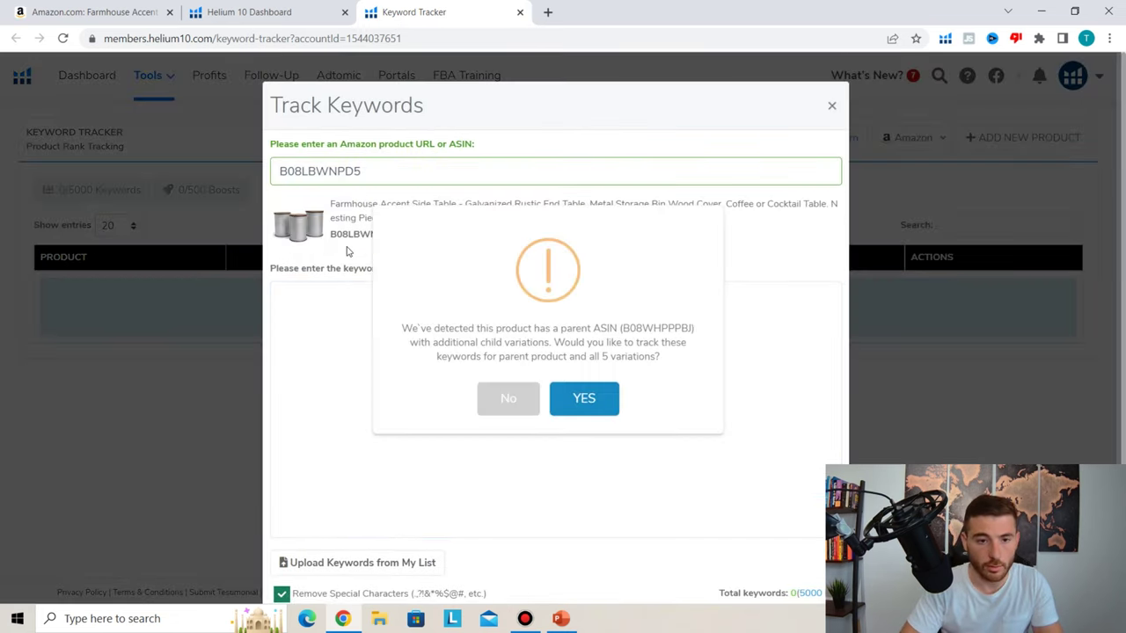
{"action": "left_click", "coordinate": [584, 398]}
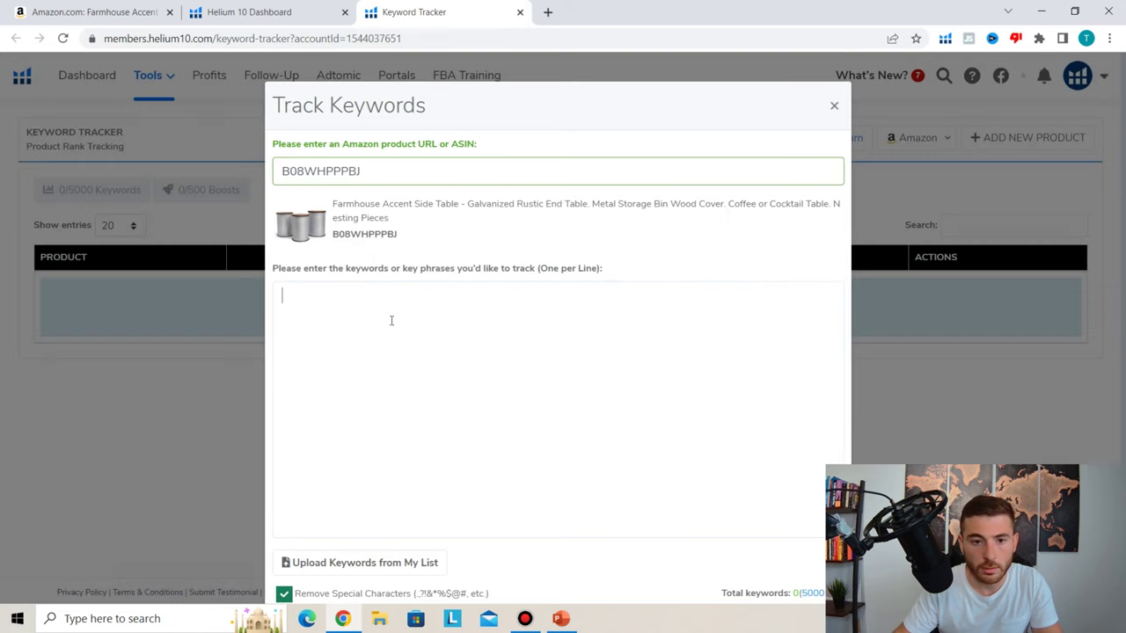
Start tracking the key phrase "table decor" for the side table and dismiss the confirmation message
{"action": "type", "text": "table decor"}
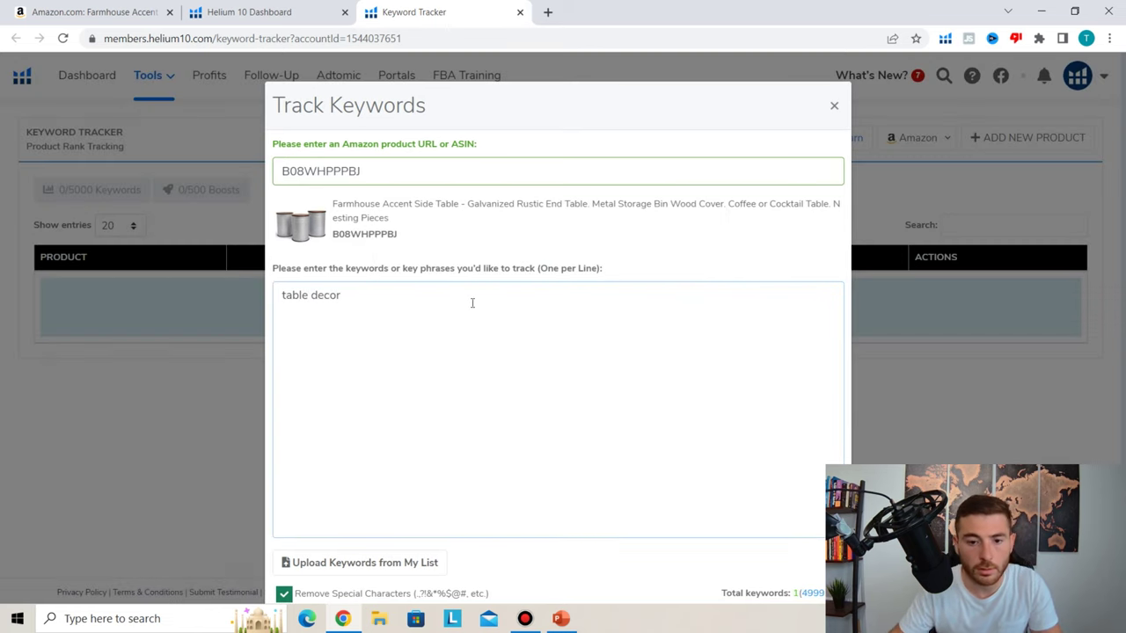
{"action": "scroll", "coordinate": [475, 302], "scroll_direction": "down", "scroll_amount": 2}
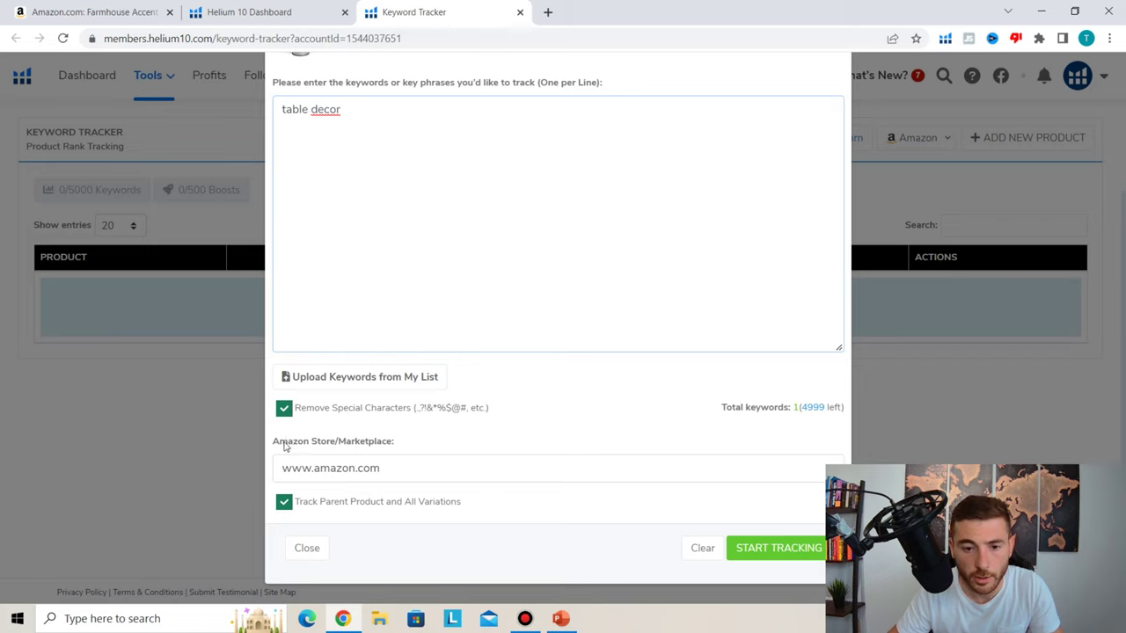
{"action": "left_click", "coordinate": [756, 554]}
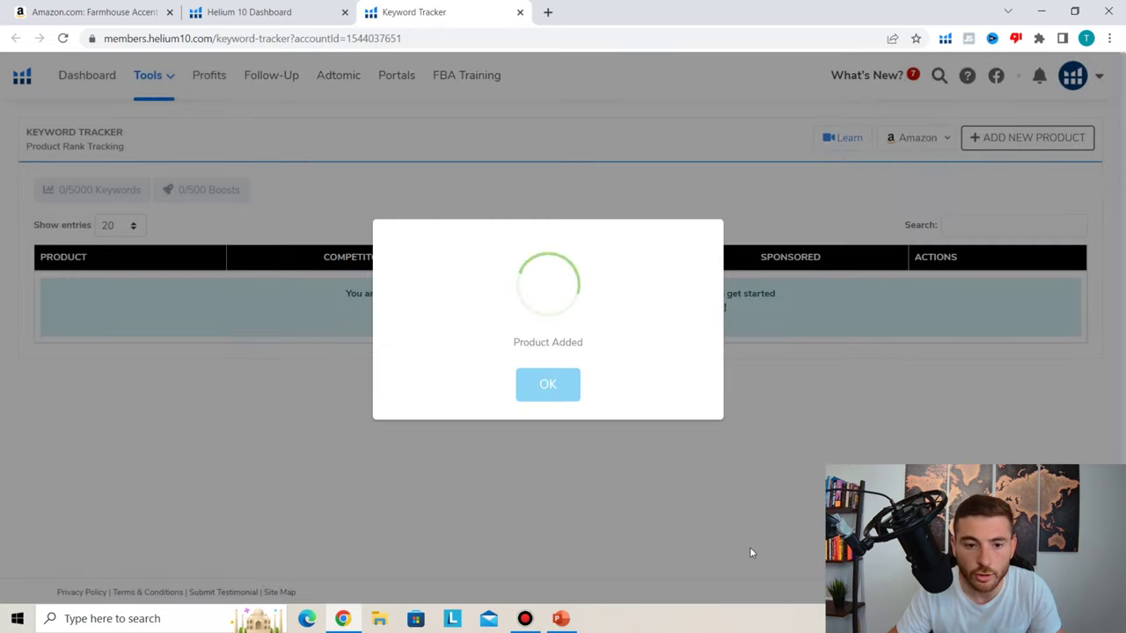
{"action": "left_click", "coordinate": [546, 382]}
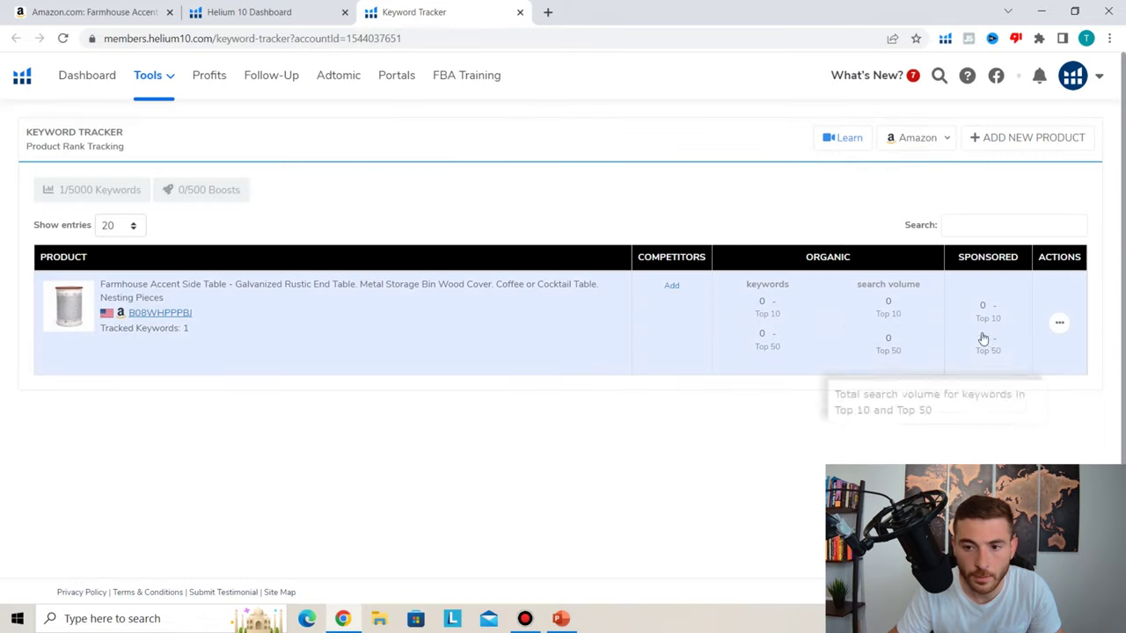
Expand the tracked side table's keyword details and examine the metric columns, including the CPR explanation
{"action": "left_click", "coordinate": [836, 323]}
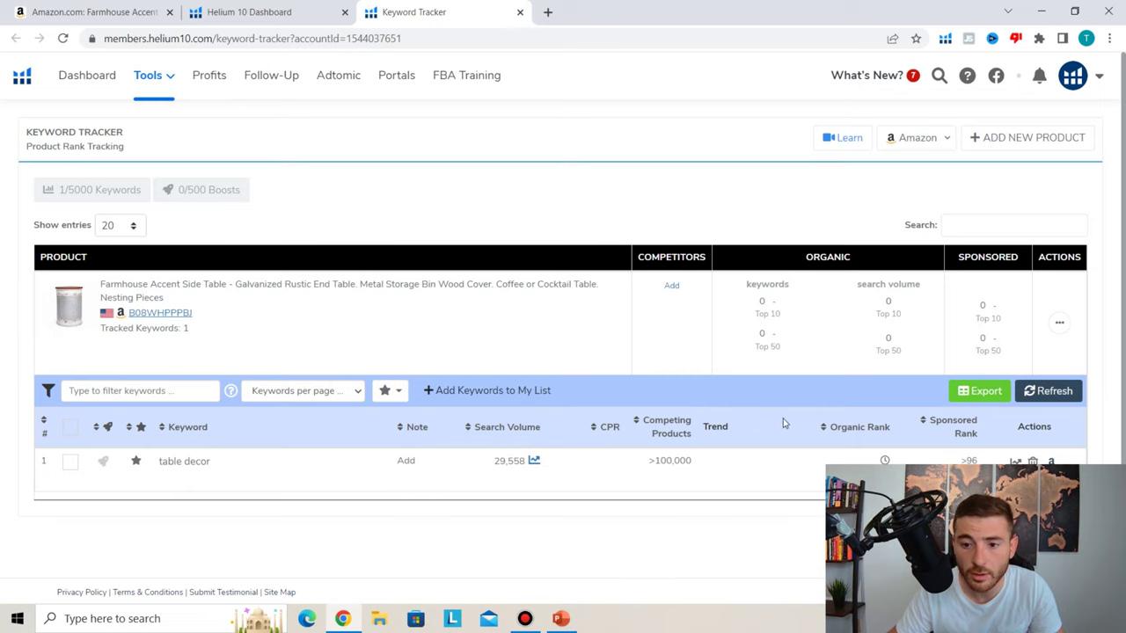
{"action": "scroll", "coordinate": [783, 423], "scroll_direction": "down", "scroll_amount": 1}
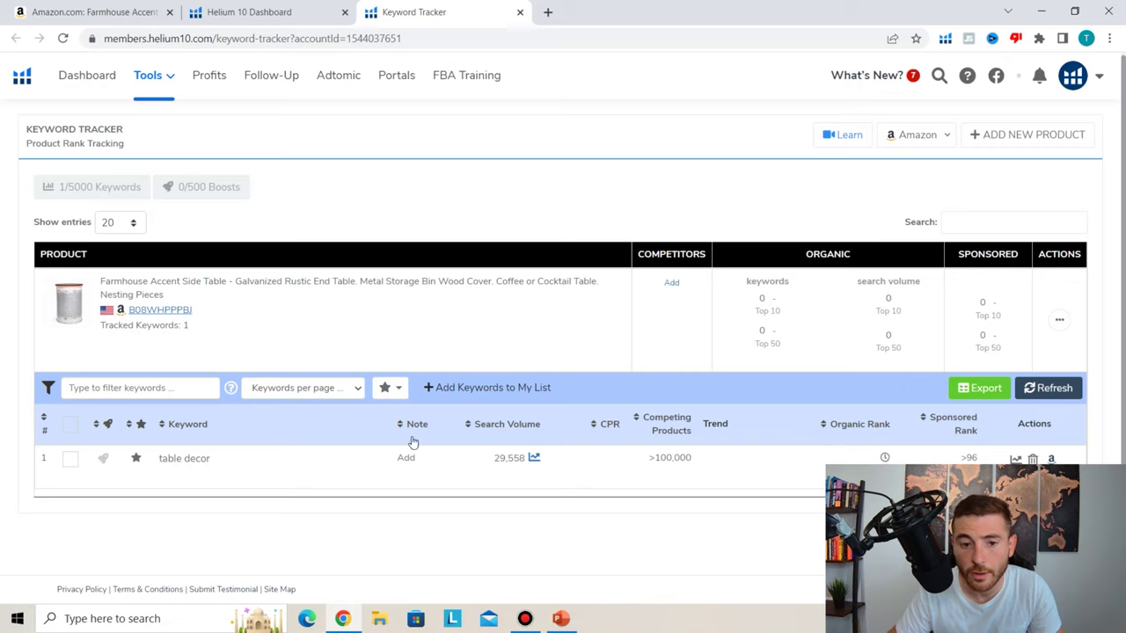
{"action": "mouse_move", "coordinate": [605, 447]}
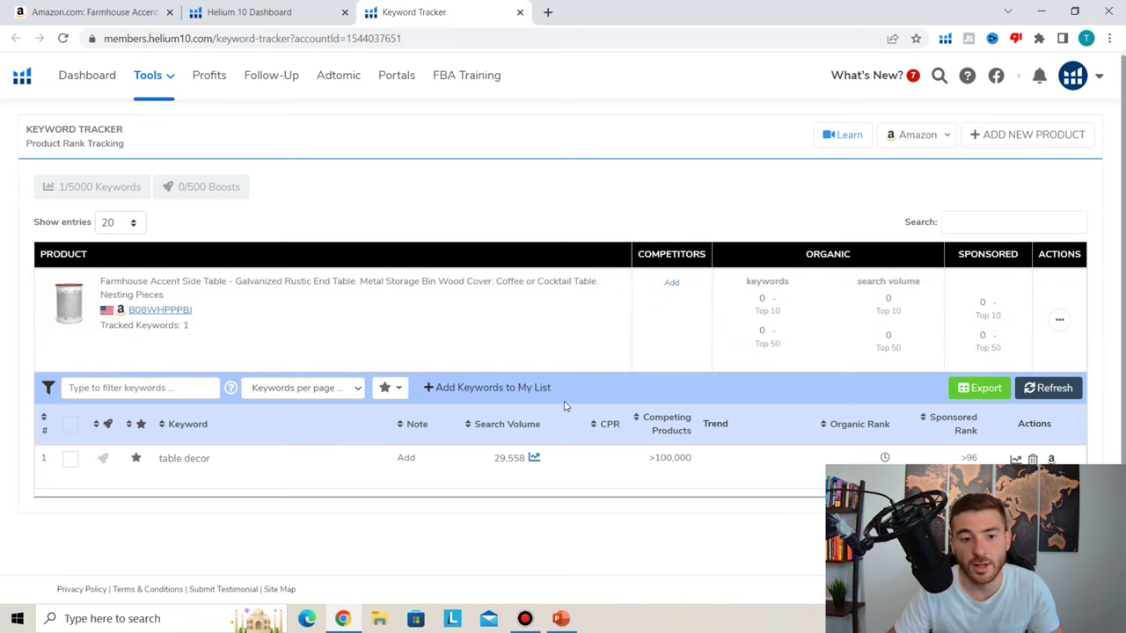
{"action": "mouse_move", "coordinate": [563, 424]}
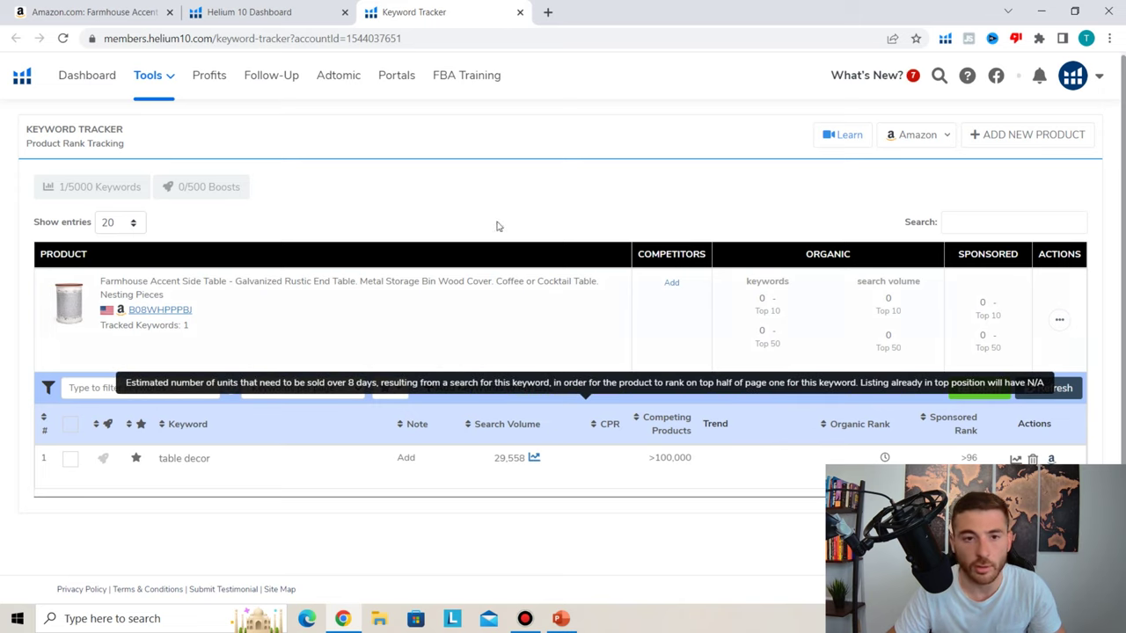
Close the Keyword Tracker and open the Misspellinator in a new tab from the Helium 10 dashboard
{"action": "left_click", "coordinate": [520, 12]}
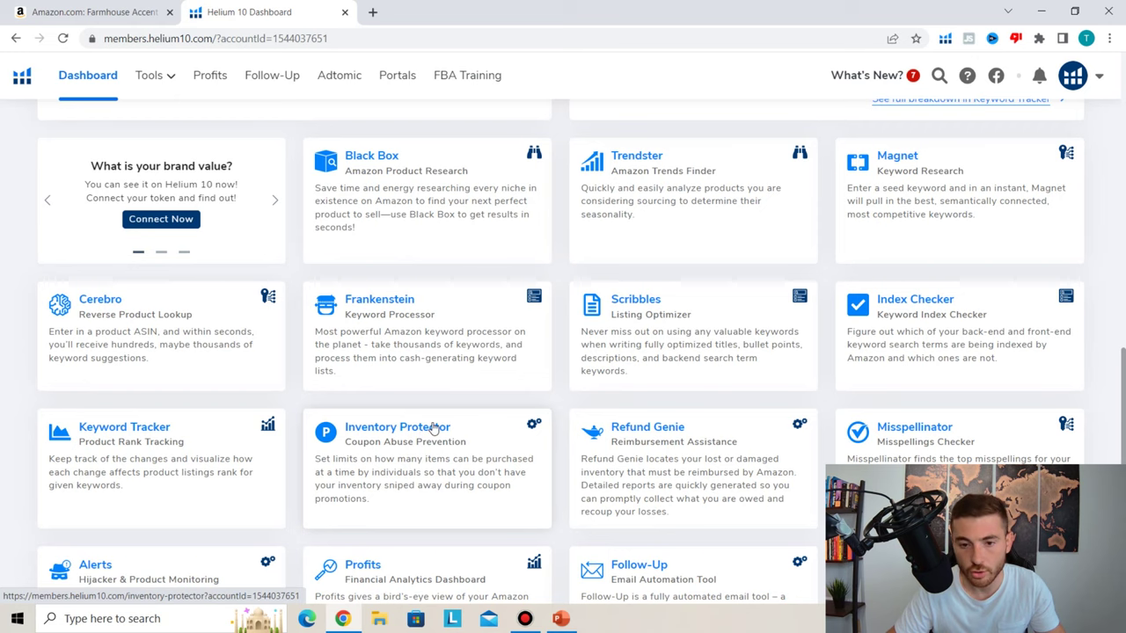
{"action": "scroll", "coordinate": [431, 424], "scroll_direction": "down", "scroll_amount": 2}
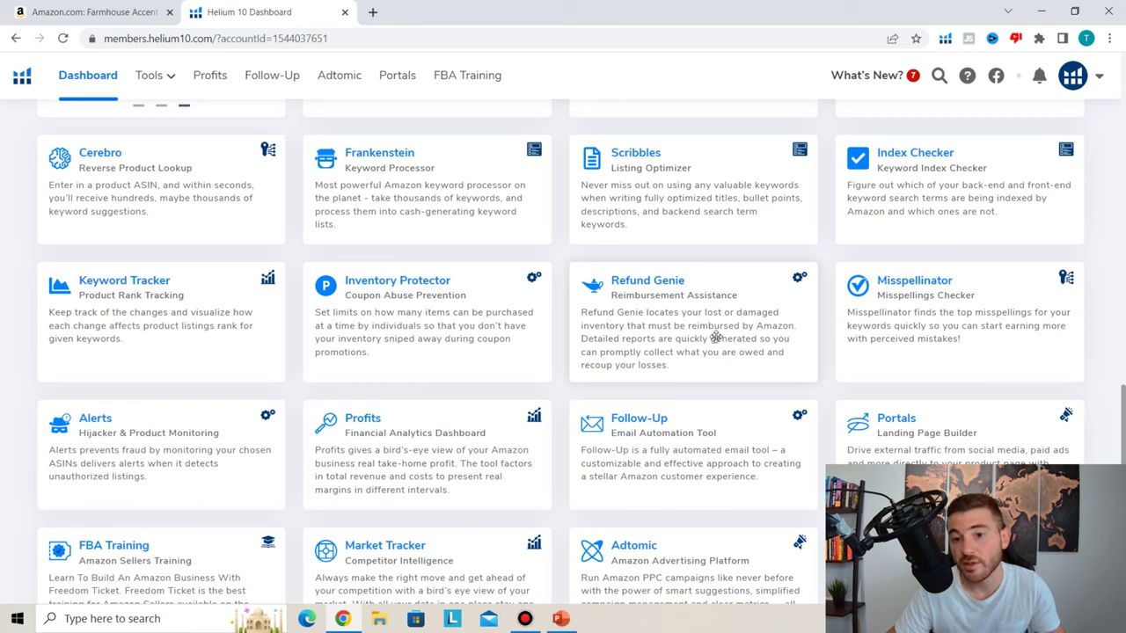
{"action": "right_click", "coordinate": [906, 287]}
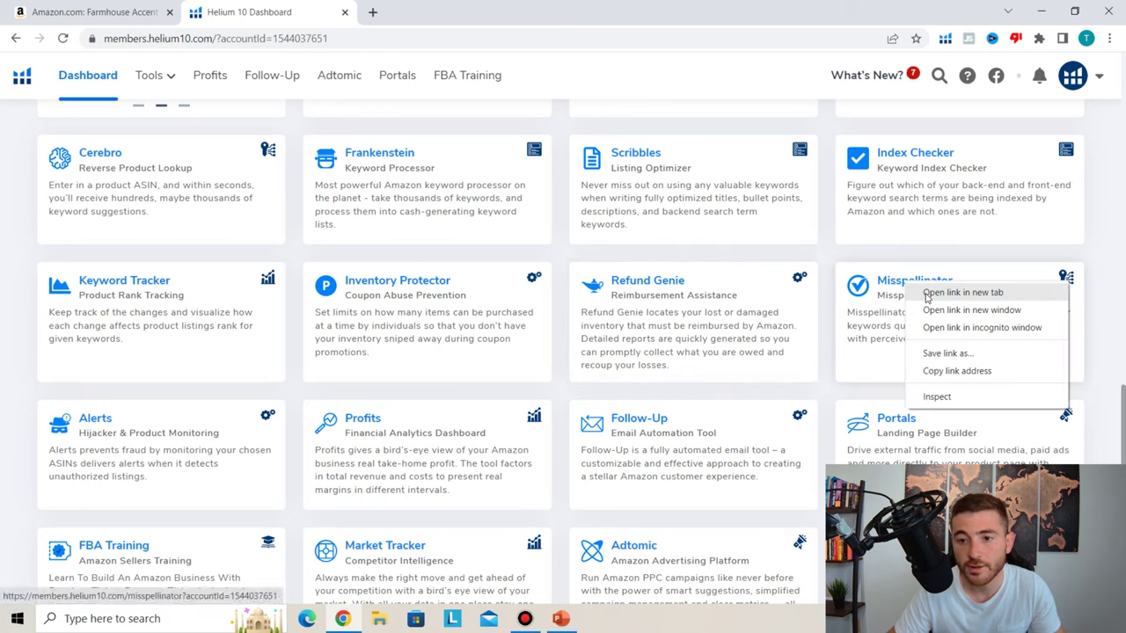
{"action": "left_click", "coordinate": [924, 292]}
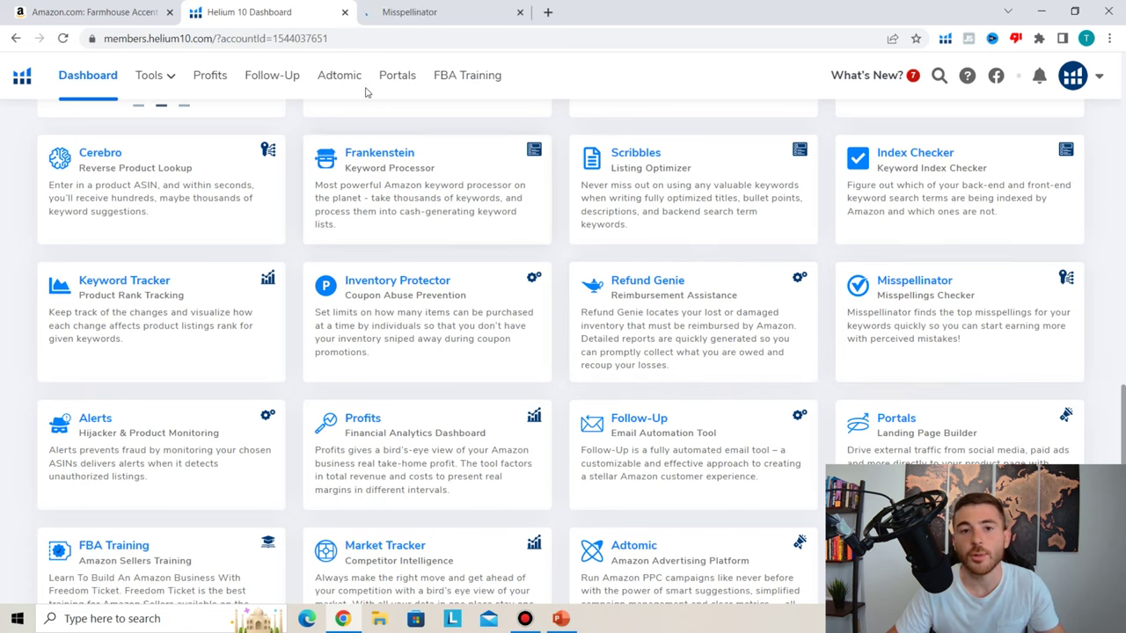
{"action": "left_click", "coordinate": [382, 16]}
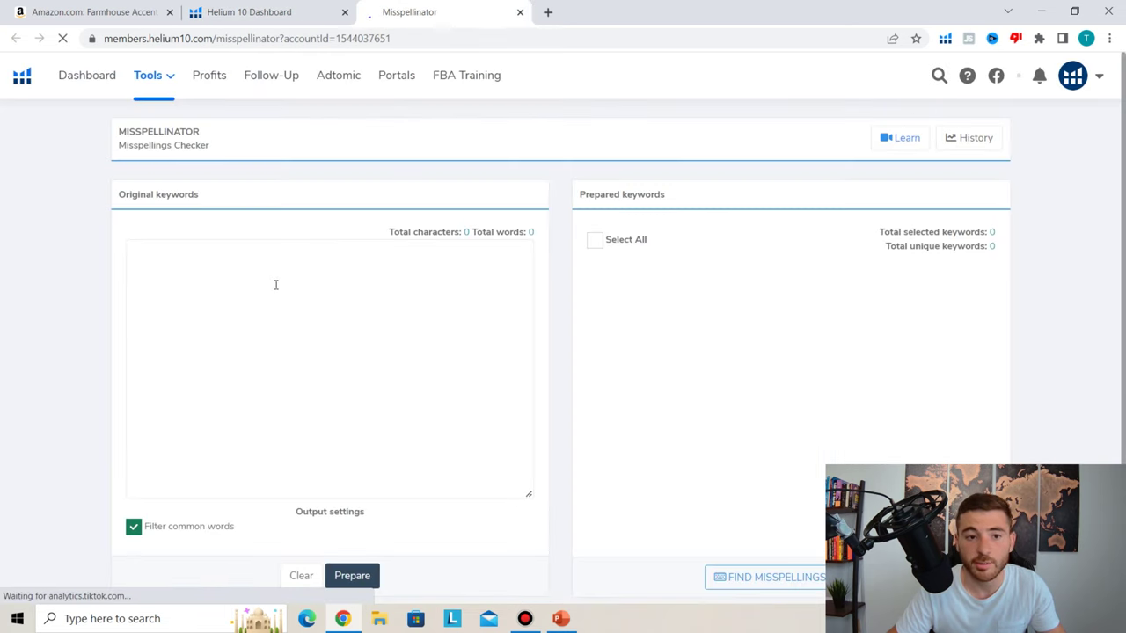
Enter "tabel" and "table decorattions" as original keywords on separate lines and prepare them for the misspelling check
{"action": "left_click", "coordinate": [230, 257]}
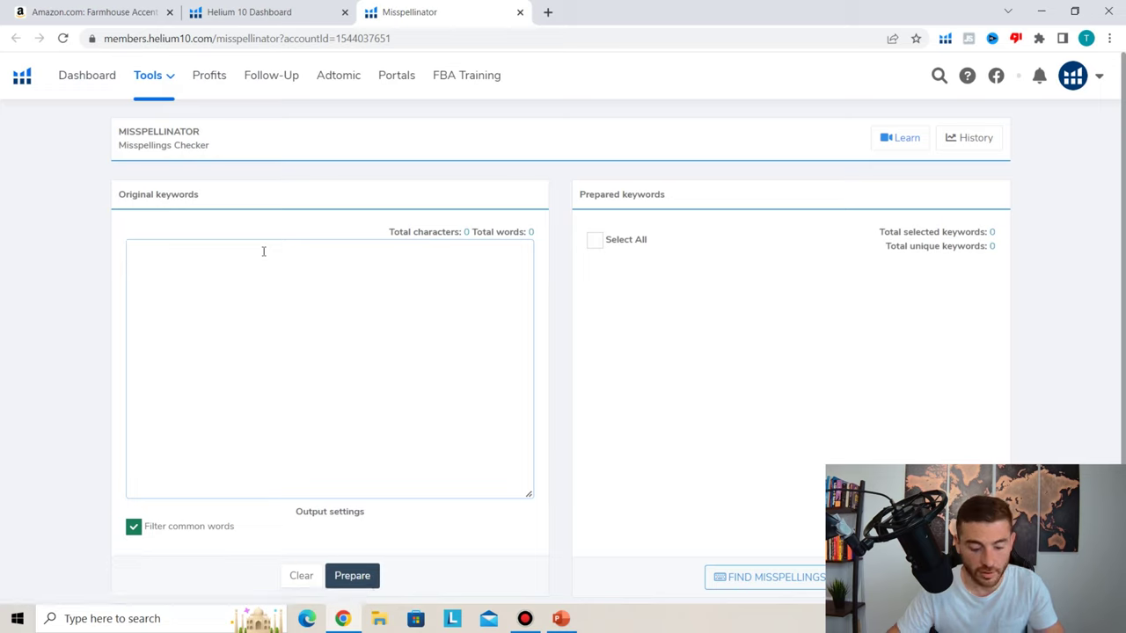
{"action": "type", "text": "tabel"}
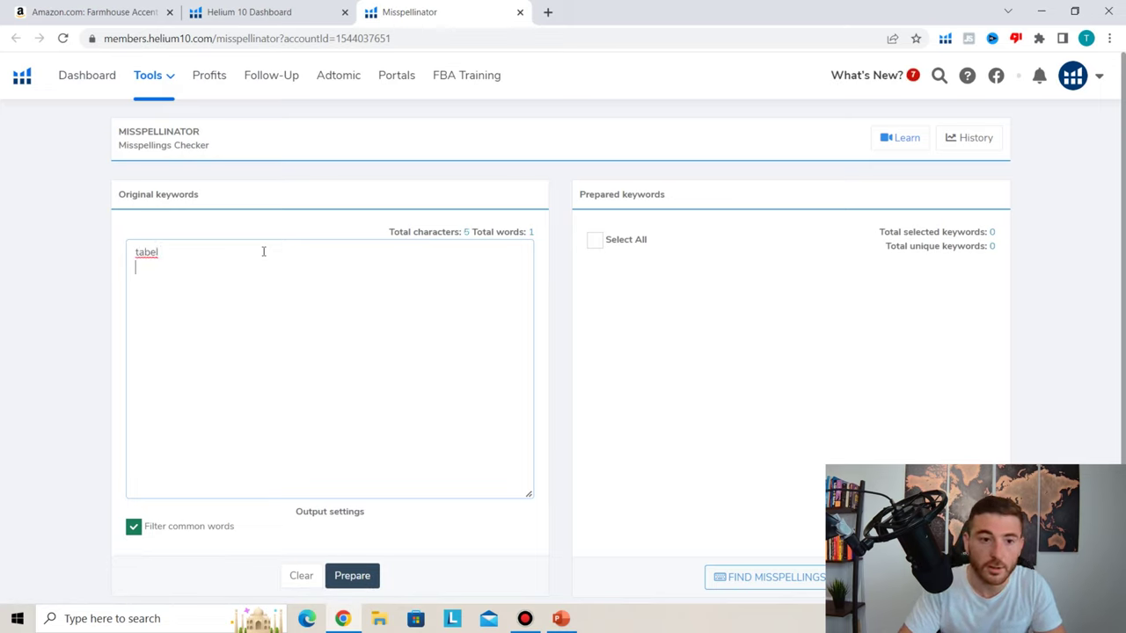
{"action": "type", "text": " table"}
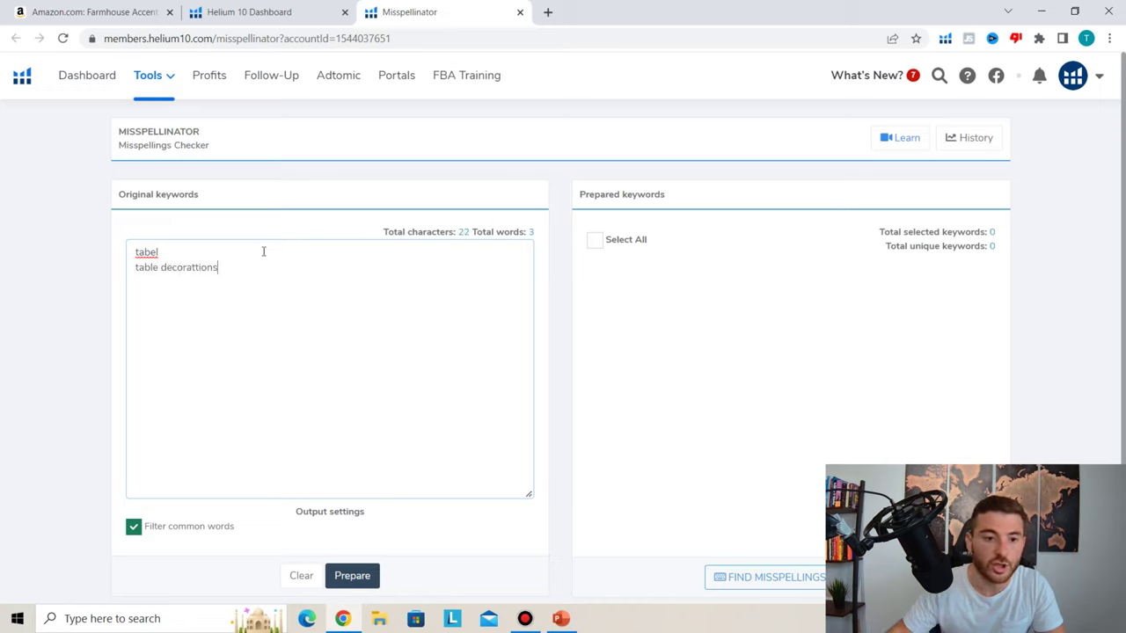
{"action": "left_click", "coordinate": [350, 576]}
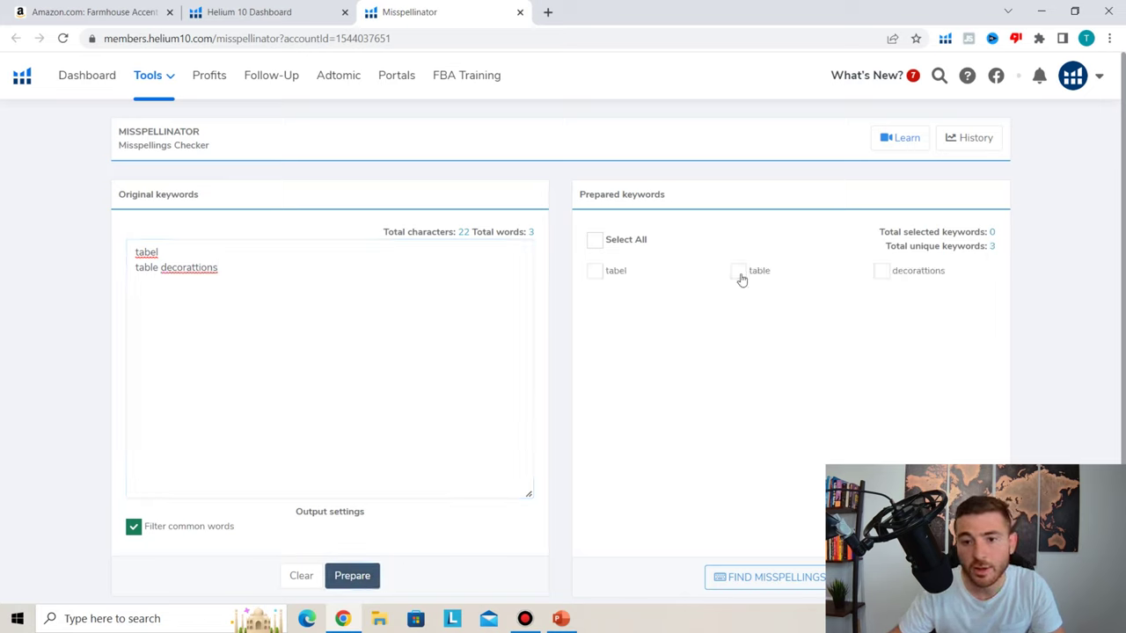
Find misspellings for all the prepared keywords and review the resulting misspellings, their popularity and Amazon auto-correction
{"action": "left_click", "coordinate": [625, 250]}
{"action": "scroll", "coordinate": [740, 306], "scroll_direction": "down", "scroll_amount": 1}
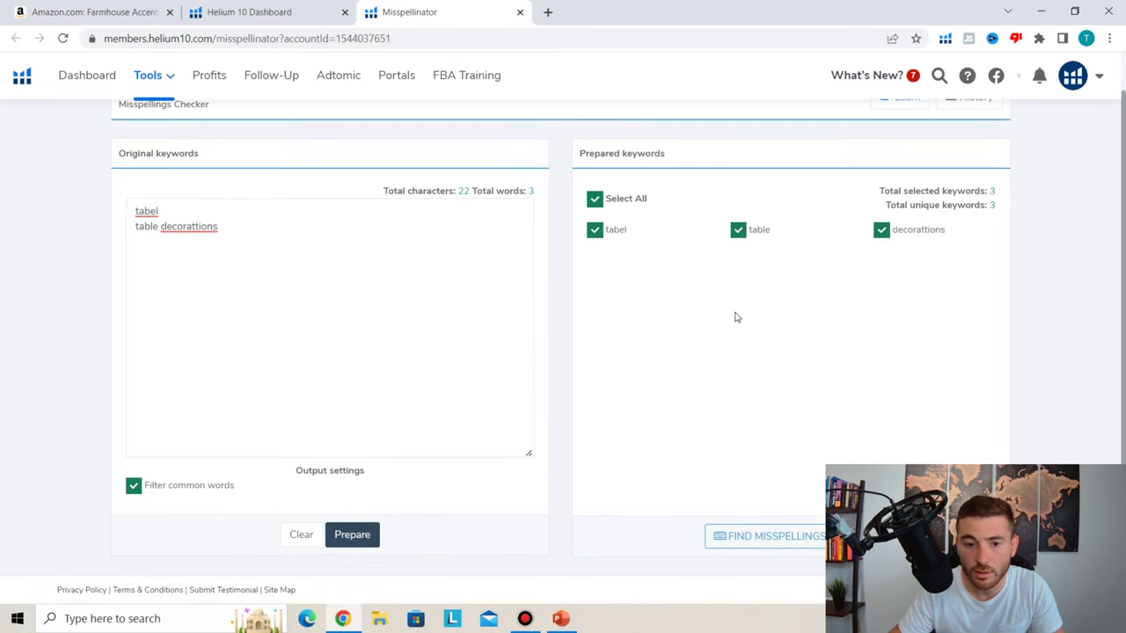
{"action": "left_click", "coordinate": [754, 538]}
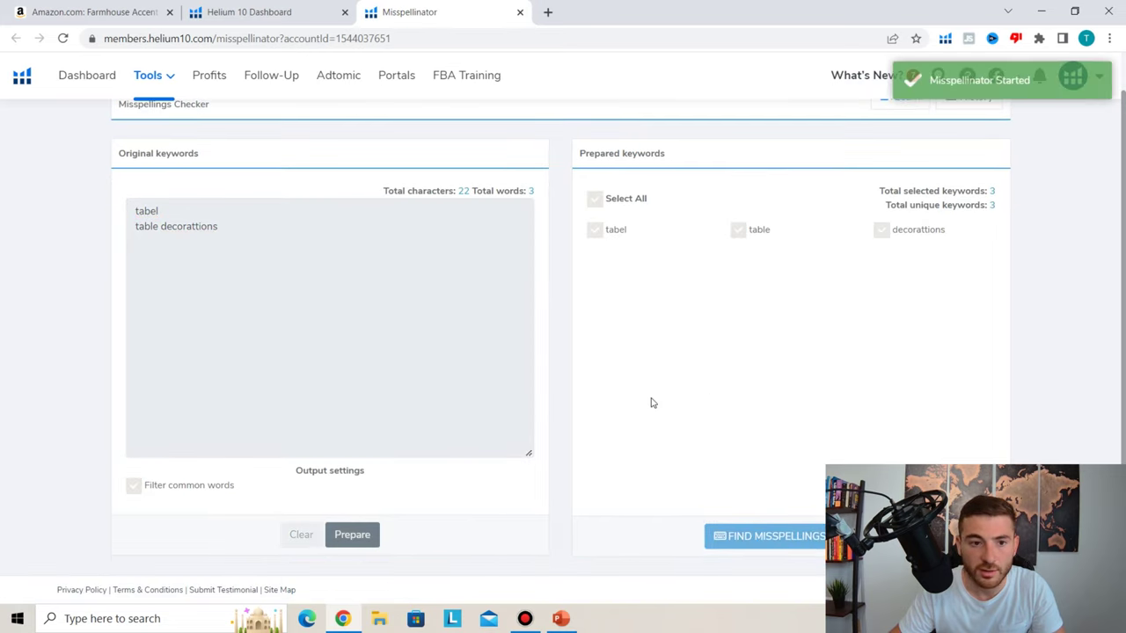
{"action": "scroll", "coordinate": [741, 253], "scroll_direction": "up", "scroll_amount": 1}
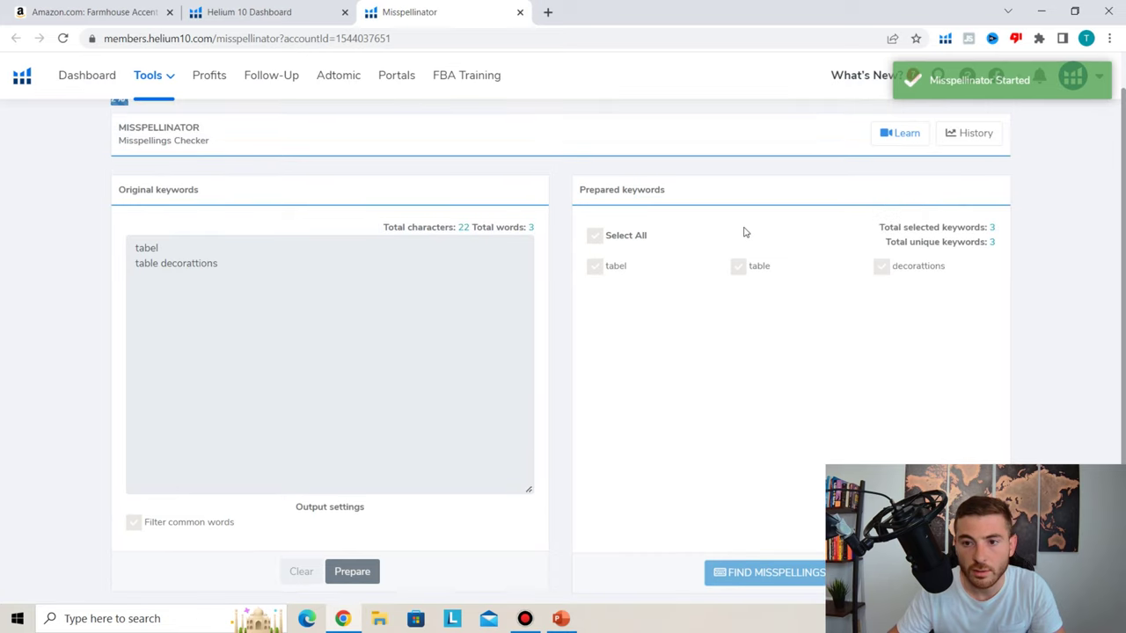
{"action": "scroll", "coordinate": [151, 158], "scroll_direction": "up", "scroll_amount": 1}
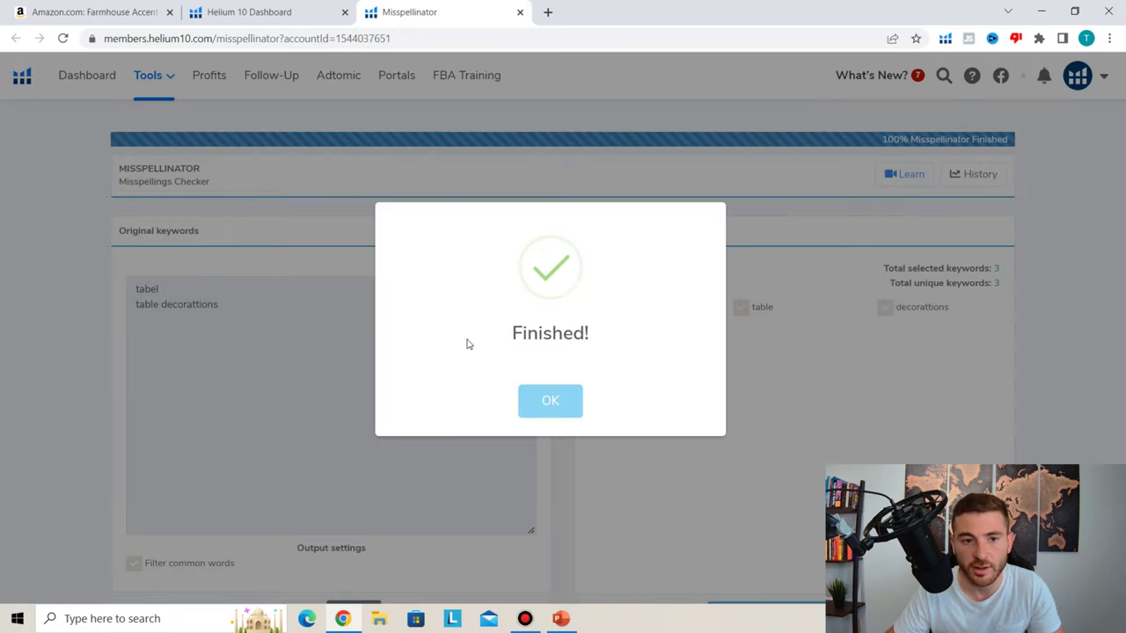
{"action": "left_click", "coordinate": [549, 400]}
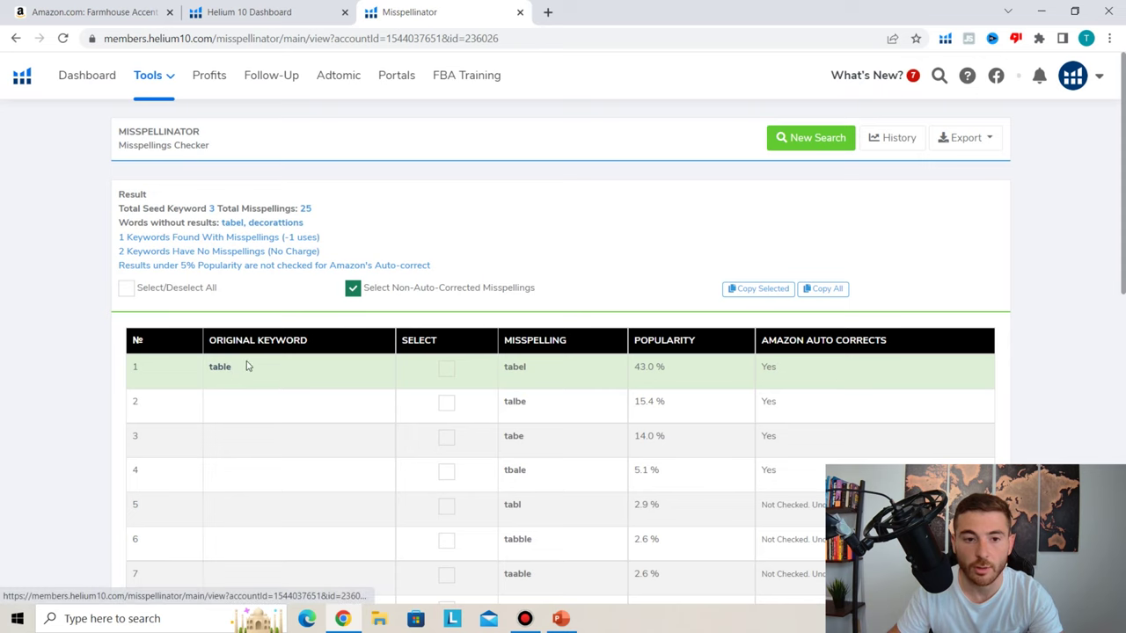
{"action": "scroll", "coordinate": [253, 355], "scroll_direction": "down", "scroll_amount": 2}
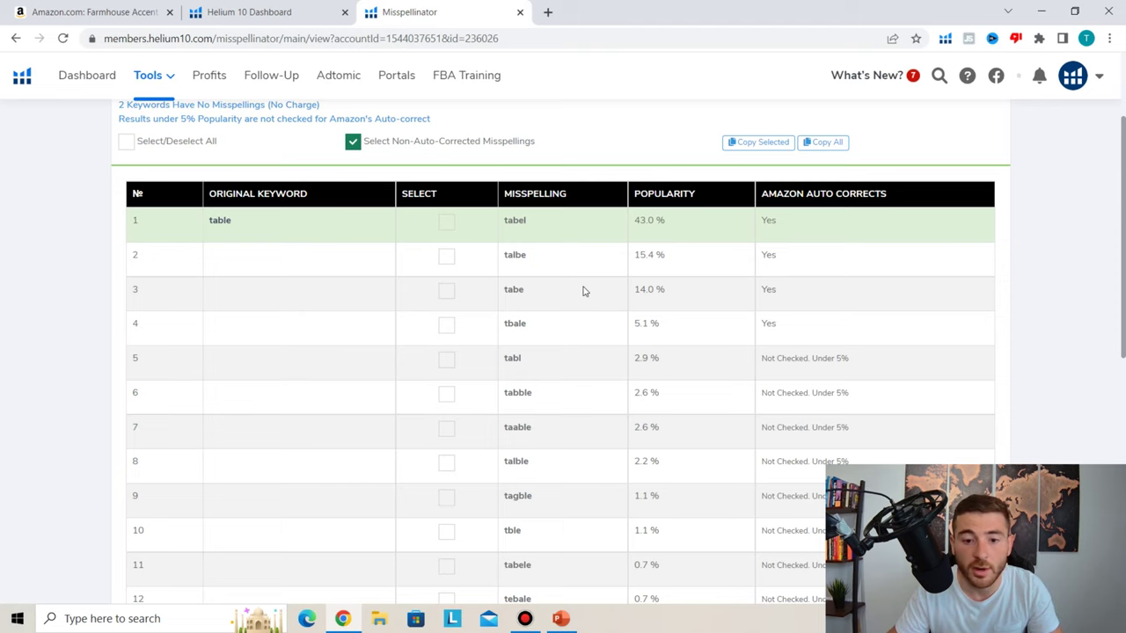
{"action": "scroll", "coordinate": [583, 290], "scroll_direction": "down", "scroll_amount": 4}
{"action": "scroll", "coordinate": [583, 290], "scroll_direction": "up", "scroll_amount": 6}
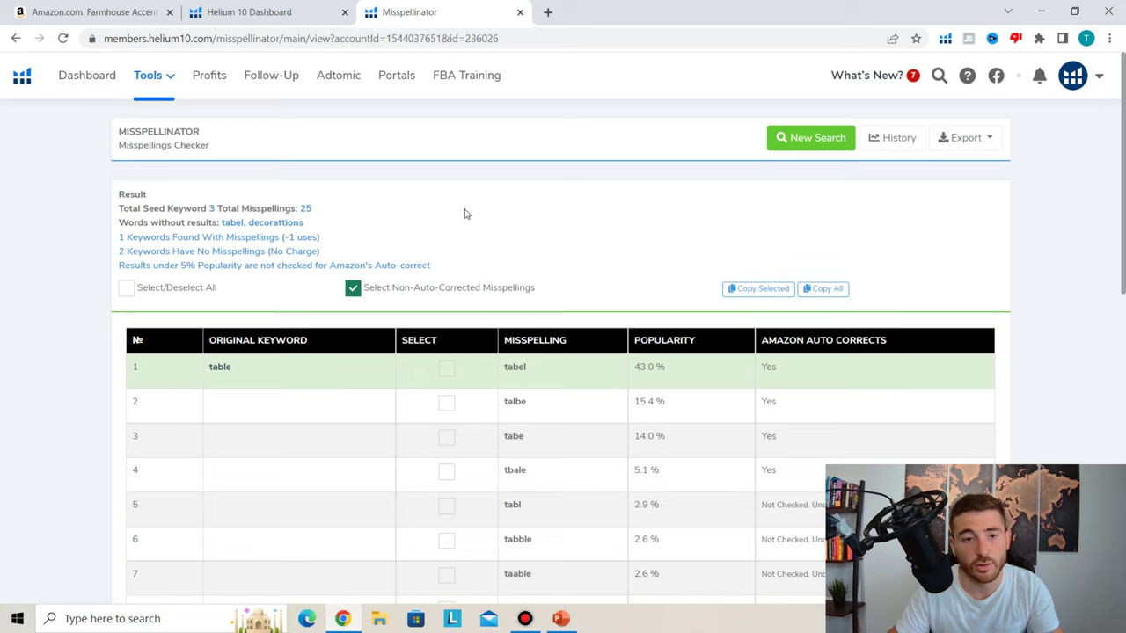
Close the Misspellinator and open the Market Tracker in a new tab from the Helium 10 dashboard
{"action": "left_click", "coordinate": [520, 14]}
{"action": "scroll", "coordinate": [380, 257], "scroll_direction": "down", "scroll_amount": 1}
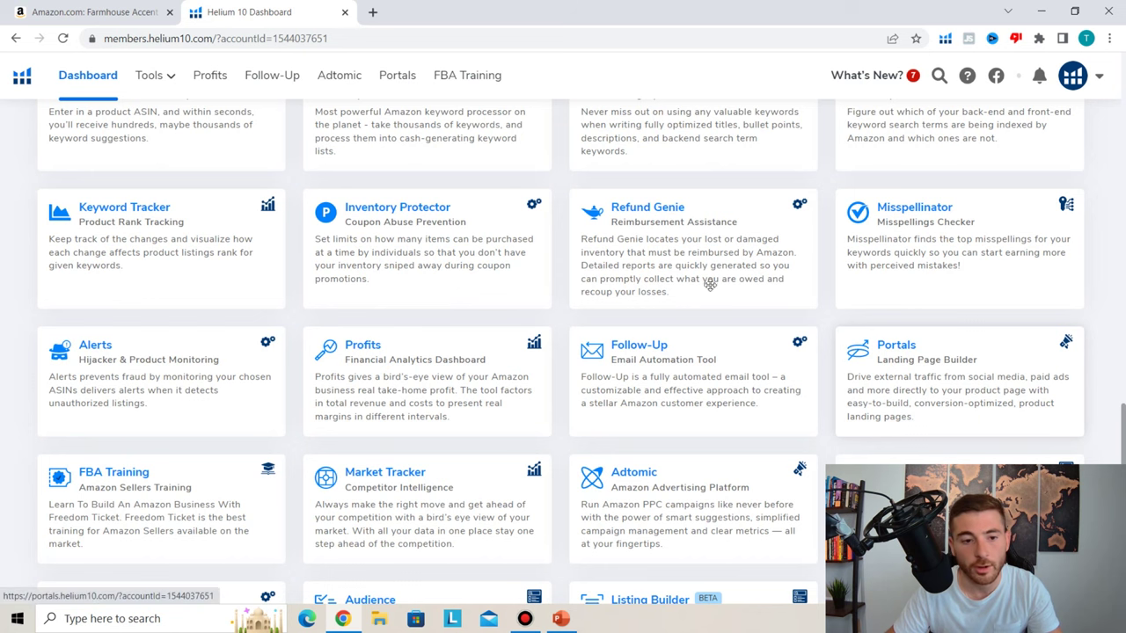
{"action": "scroll", "coordinate": [221, 385], "scroll_direction": "down", "scroll_amount": 1}
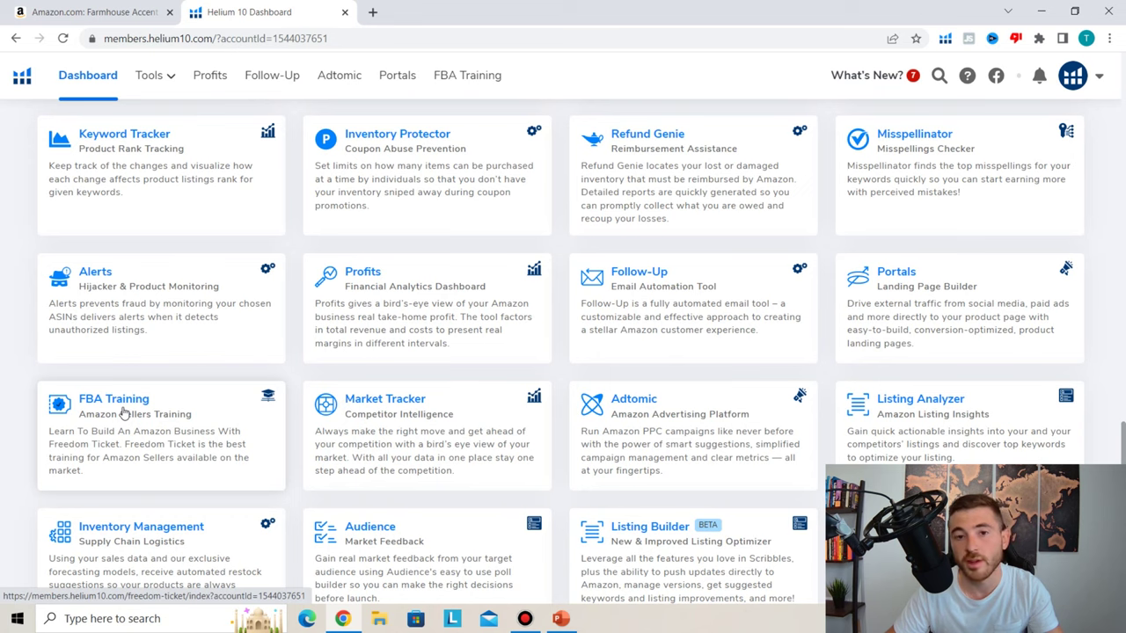
{"action": "scroll", "coordinate": [485, 330], "scroll_direction": "down", "scroll_amount": 1}
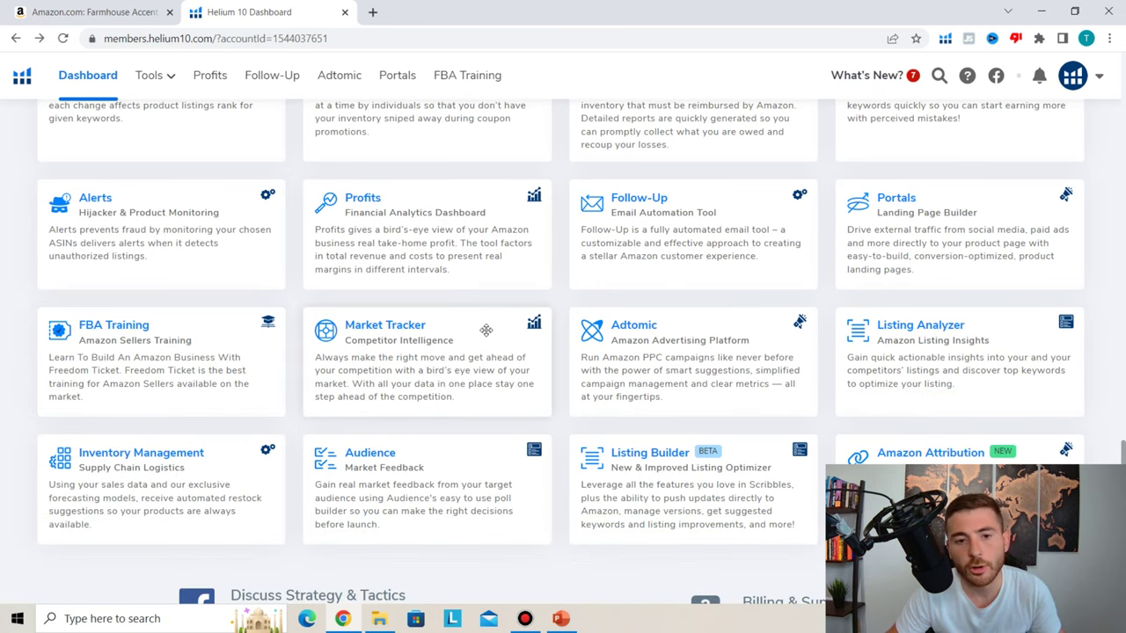
{"action": "right_click", "coordinate": [413, 326]}
{"action": "left_click", "coordinate": [420, 333]}
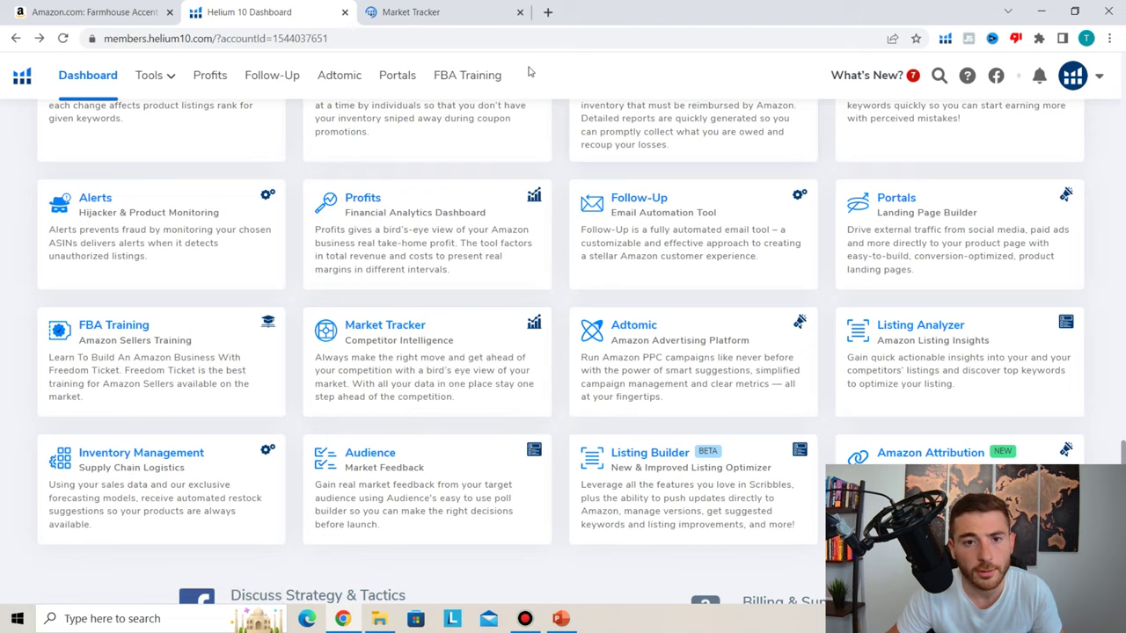
{"action": "left_click", "coordinate": [393, 16]}
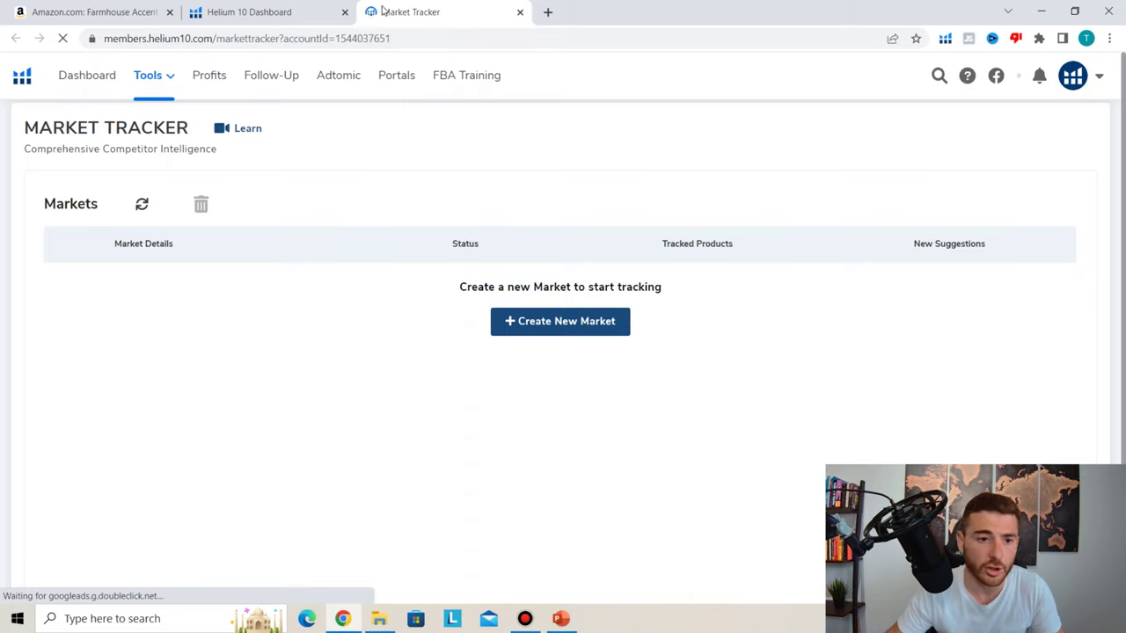
Start a new market in the Market Tracker and name it "table decorations"
{"action": "left_click", "coordinate": [523, 331]}
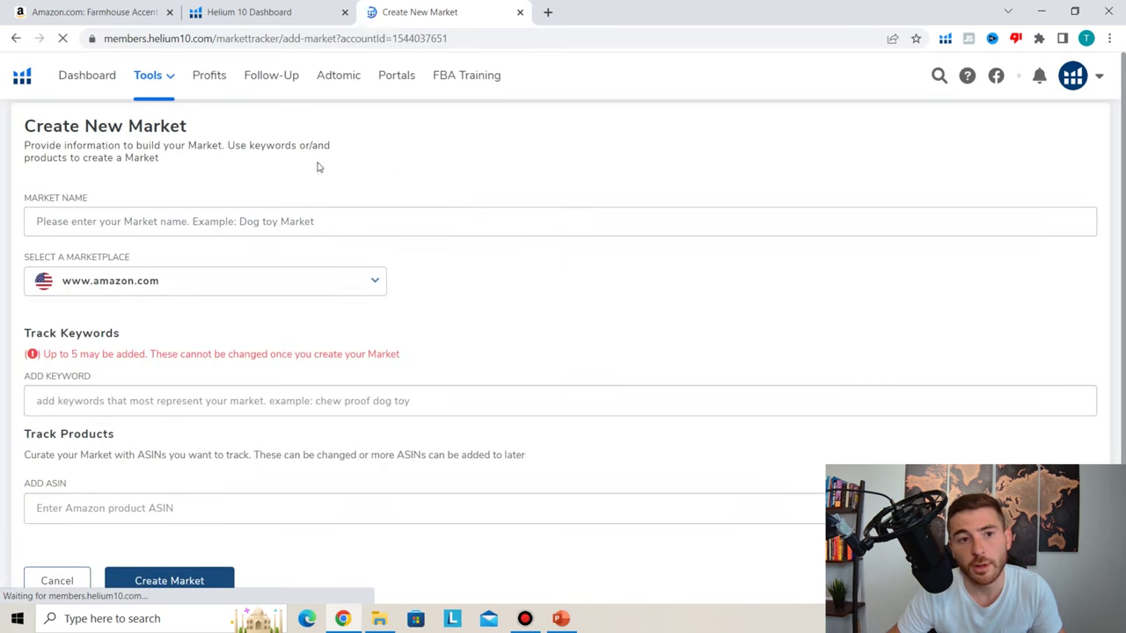
{"action": "left_click", "coordinate": [73, 212]}
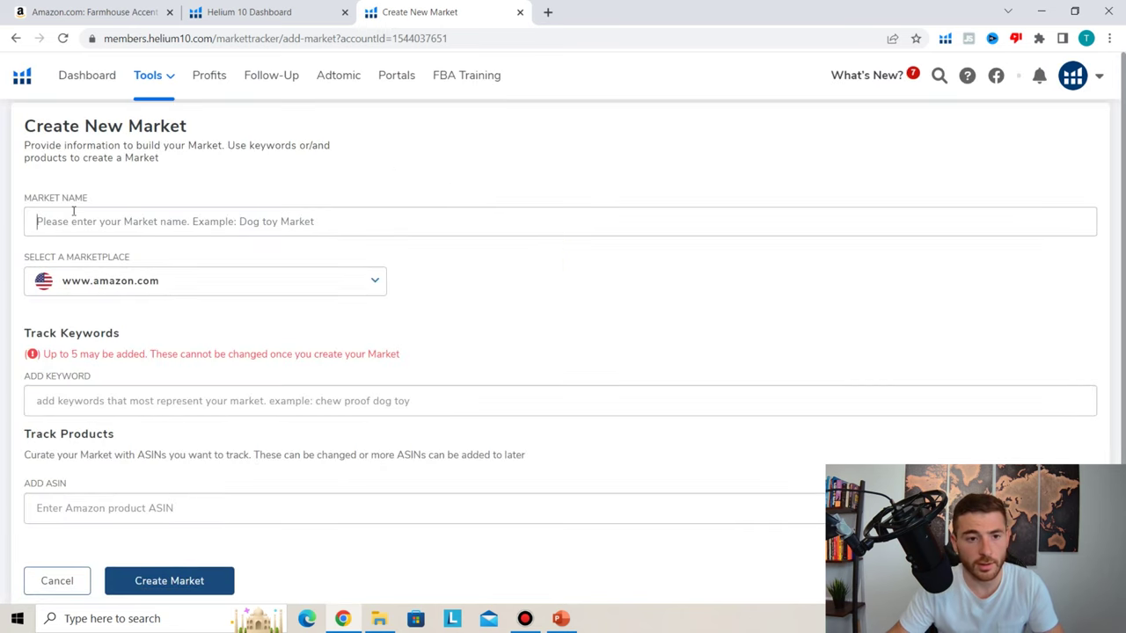
{"action": "type", "text": "table deco"}
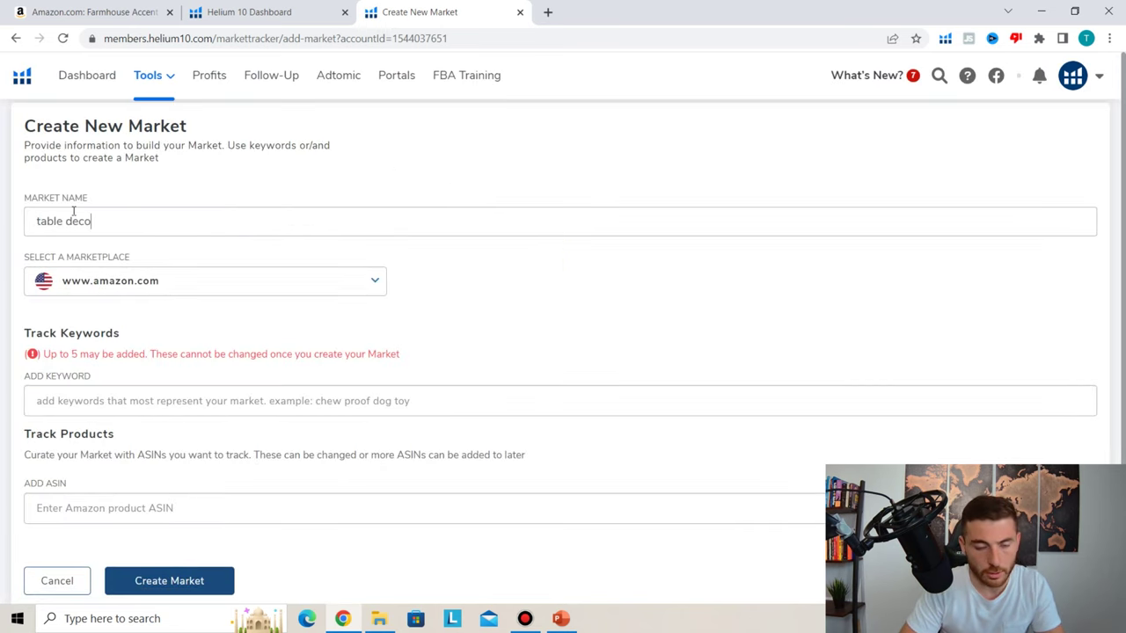
{"action": "type", "text": "rations"}
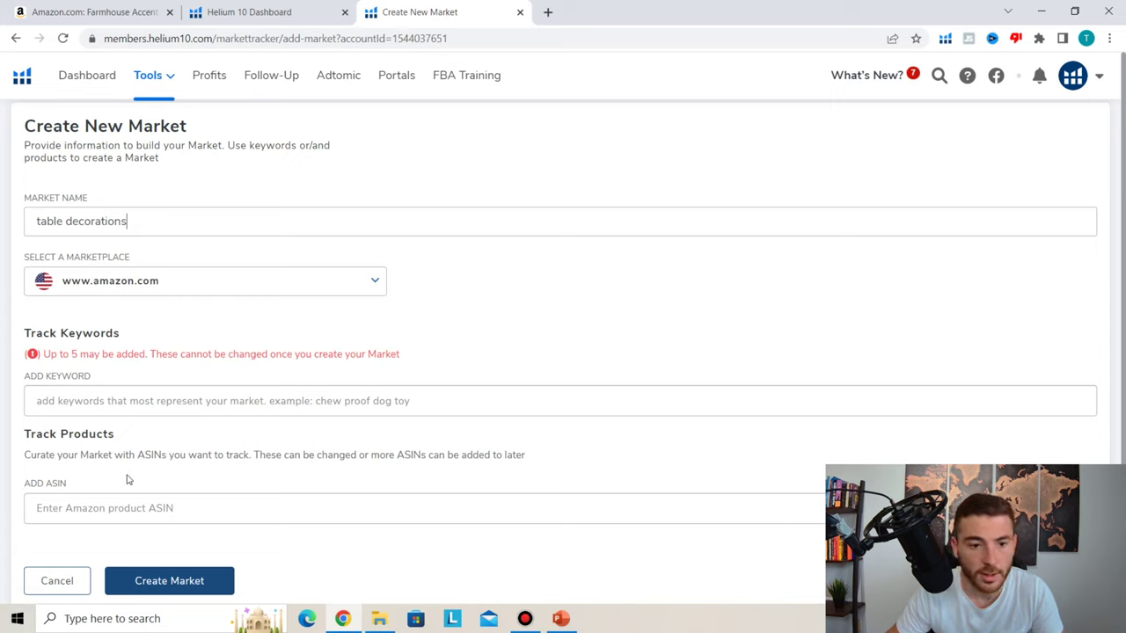
Add the Farmhouse side table's ASIN B08LBWNPD5 as the tracked product, create the market and acknowledge its creation
{"action": "left_click", "coordinate": [50, 502]}
{"action": "type", "text": "B08LBWNPD5"}
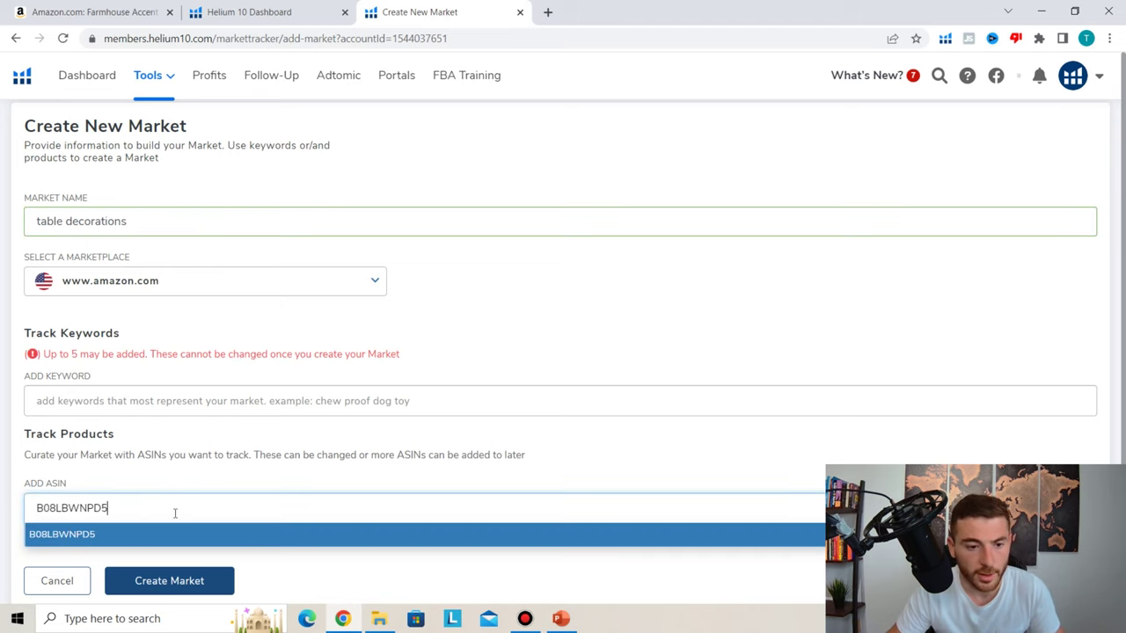
{"action": "right_click", "coordinate": [181, 577]}
{"action": "left_click", "coordinate": [151, 582]}
{"action": "left_click", "coordinate": [88, 9]}
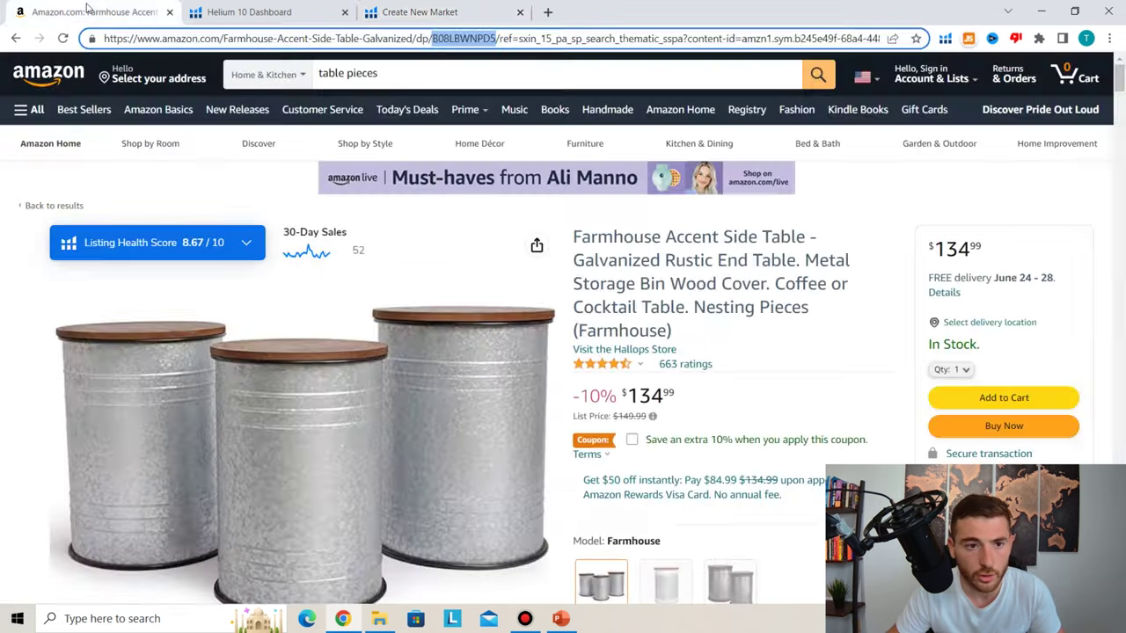
{"action": "left_click", "coordinate": [468, 12]}
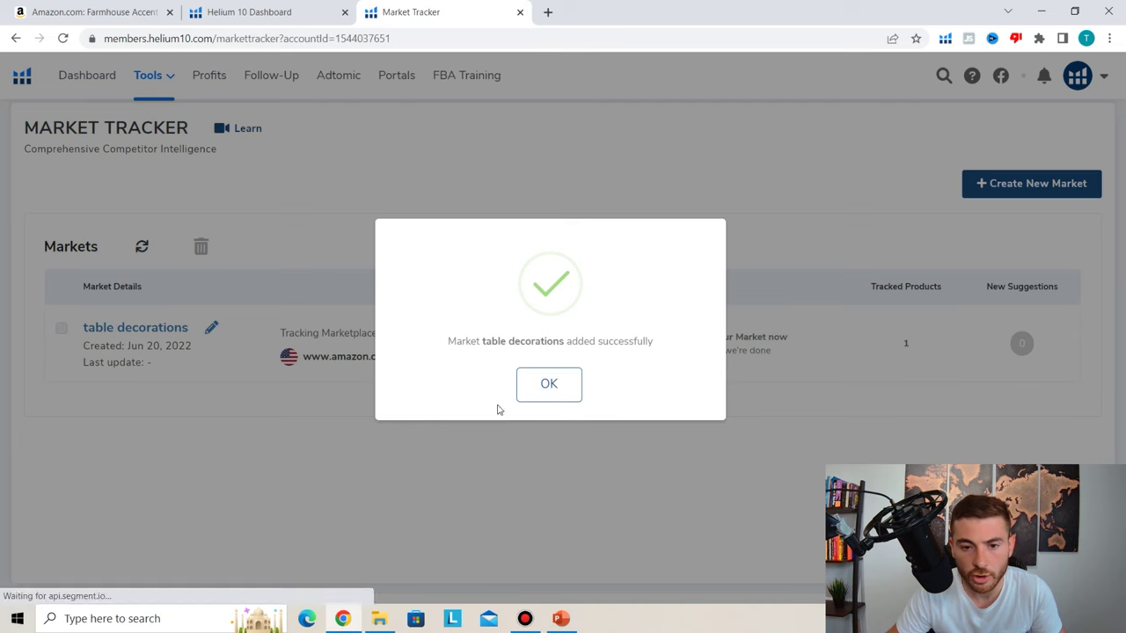
{"action": "left_click", "coordinate": [539, 387]}
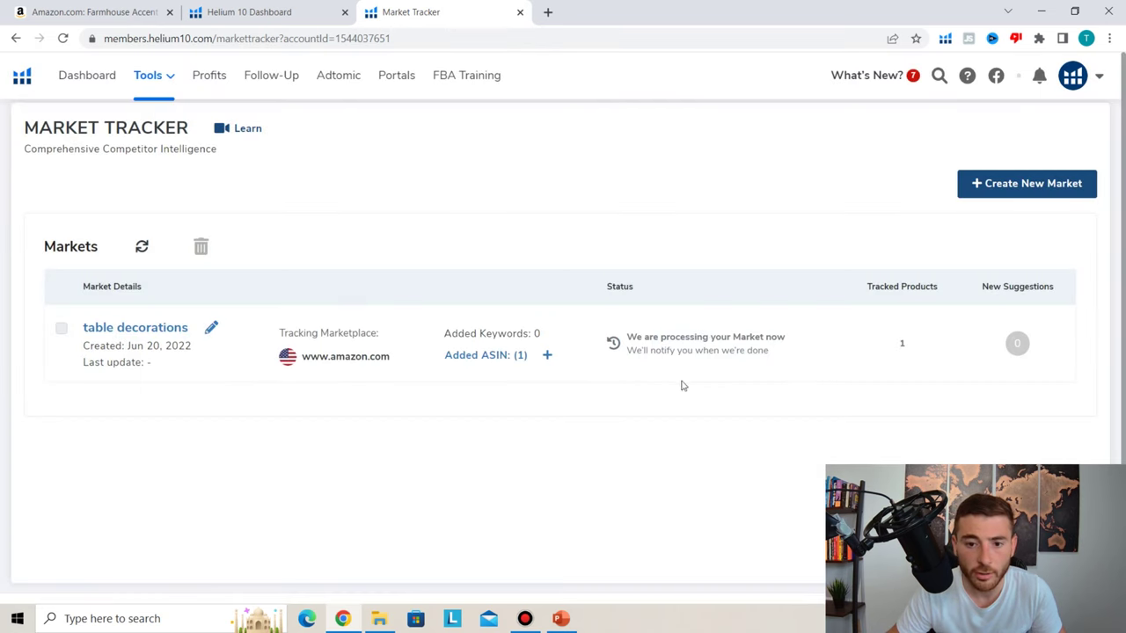
Open the "table decorations" market and look over its volume, market share and product sections
{"action": "left_click", "coordinate": [129, 330]}
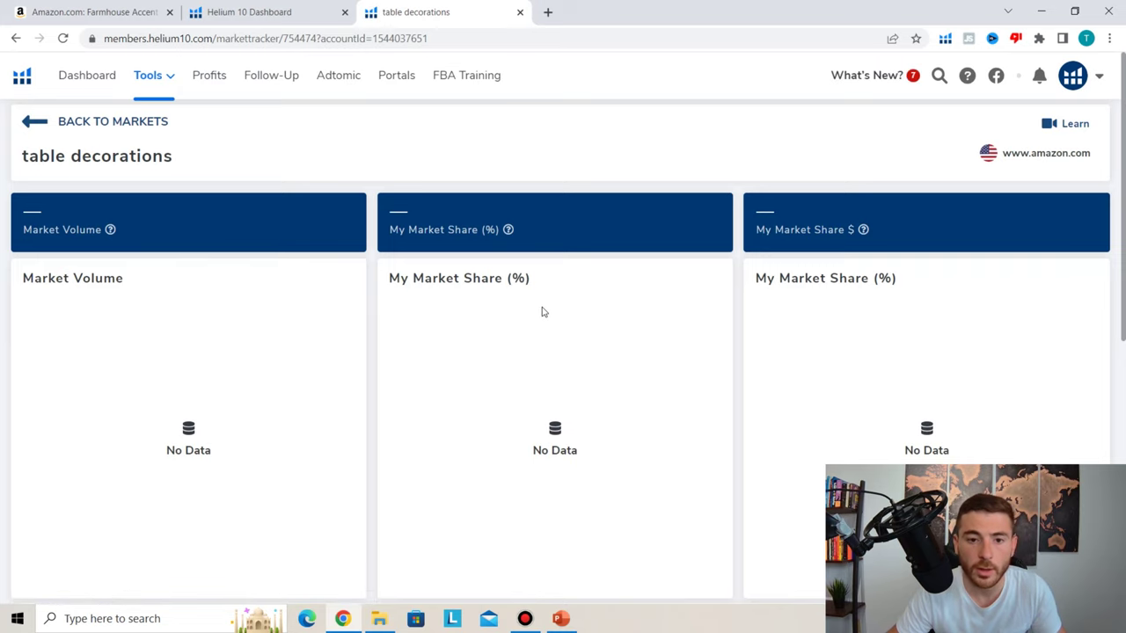
{"action": "scroll", "coordinate": [543, 311], "scroll_direction": "down", "scroll_amount": 5}
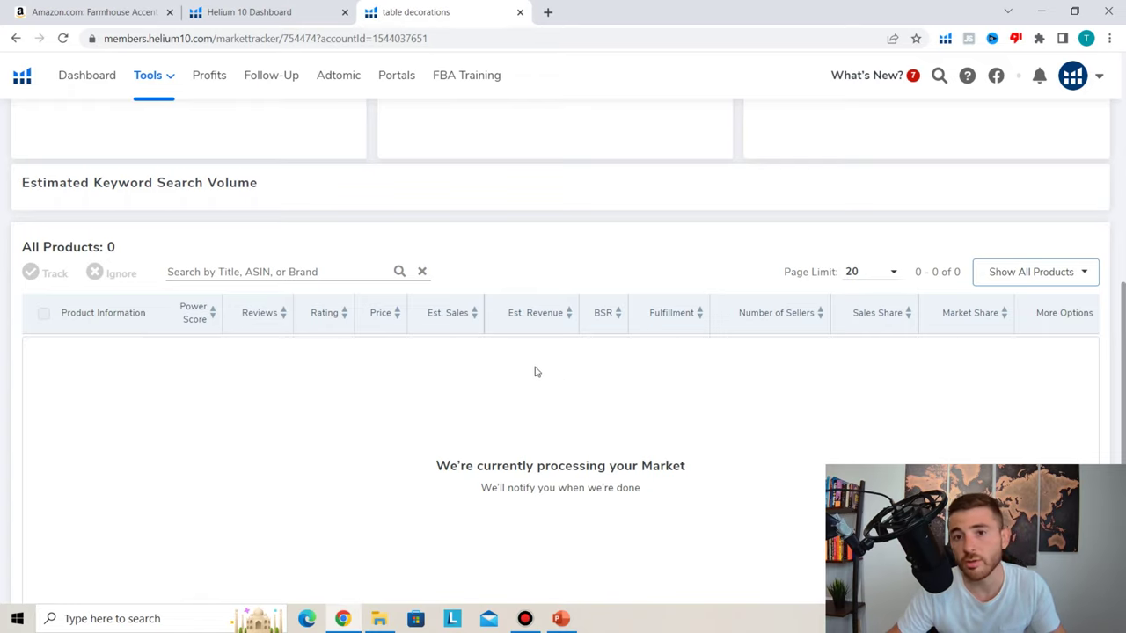
{"action": "scroll", "coordinate": [505, 349], "scroll_direction": "up", "scroll_amount": 5}
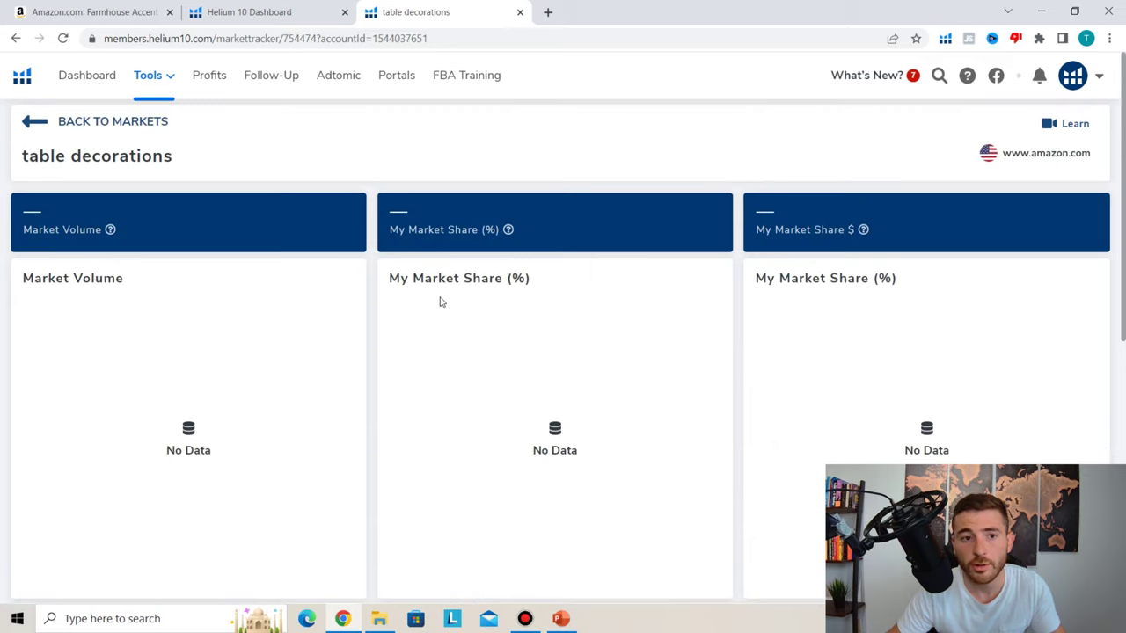
Close the Market Tracker and open the Listing Analyzer in a new tab from the Helium 10 dashboard
{"action": "left_click", "coordinate": [520, 14]}
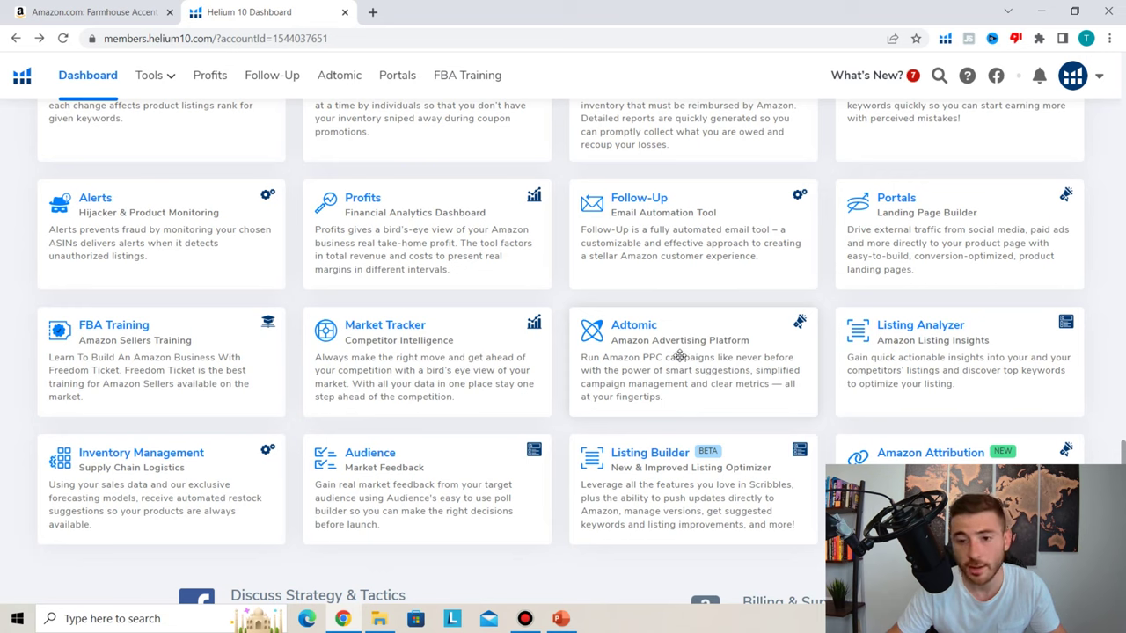
{"action": "right_click", "coordinate": [907, 329]}
{"action": "left_click", "coordinate": [941, 337]}
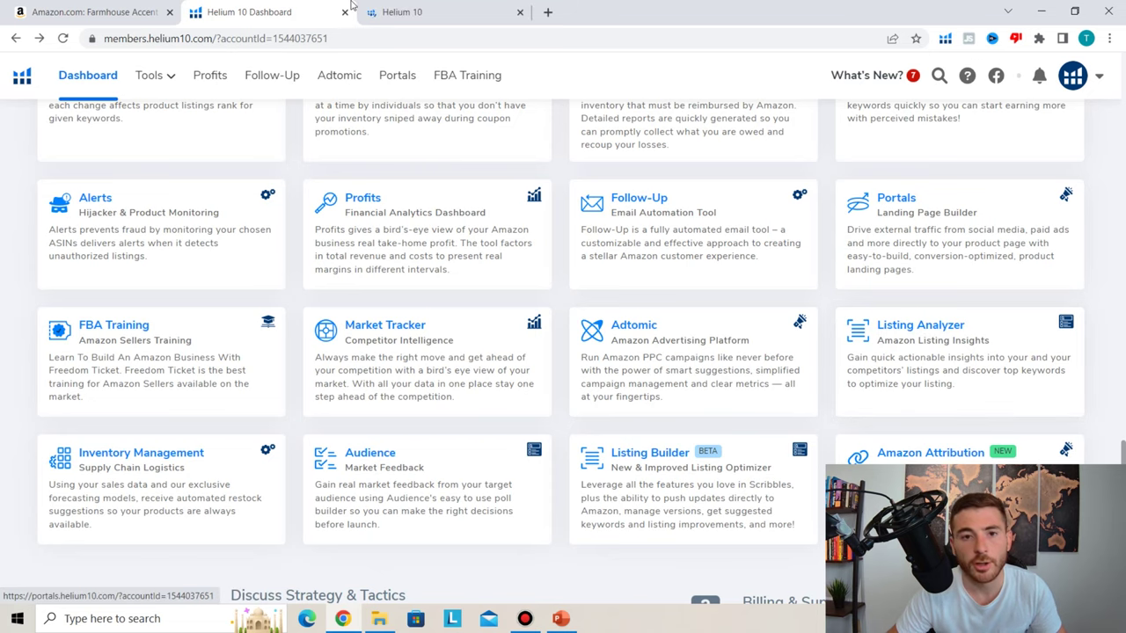
{"action": "left_click", "coordinate": [390, 18]}
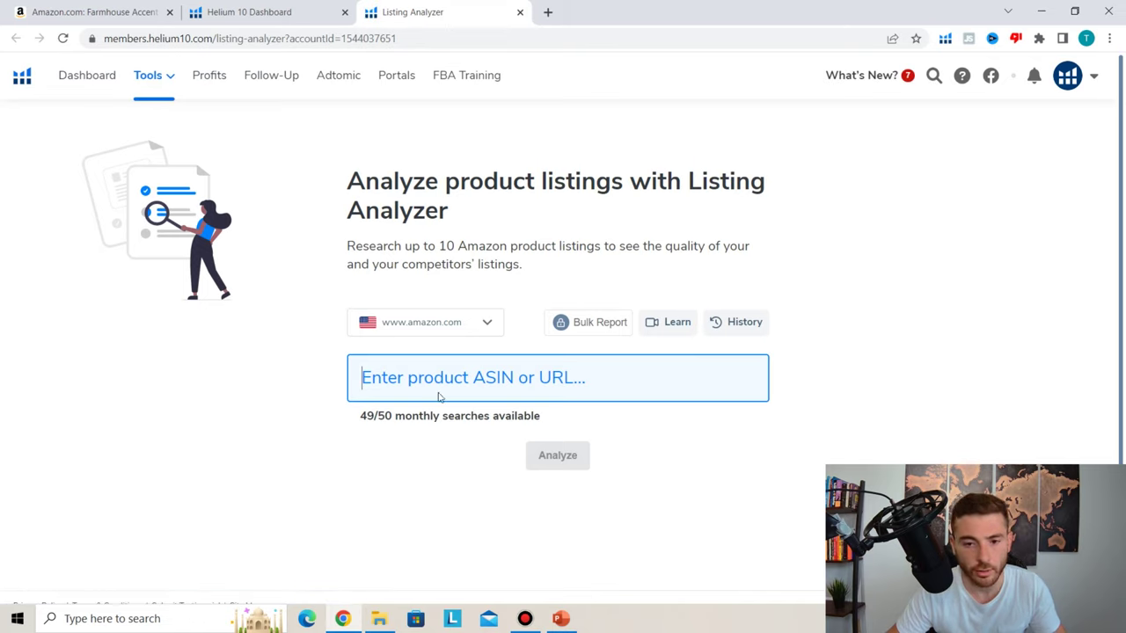
Analyze the listing with ASIN B08LBWNPD5, checking its Amazon product page while the analysis runs
{"action": "type", "text": "B08LBWNPD5"}
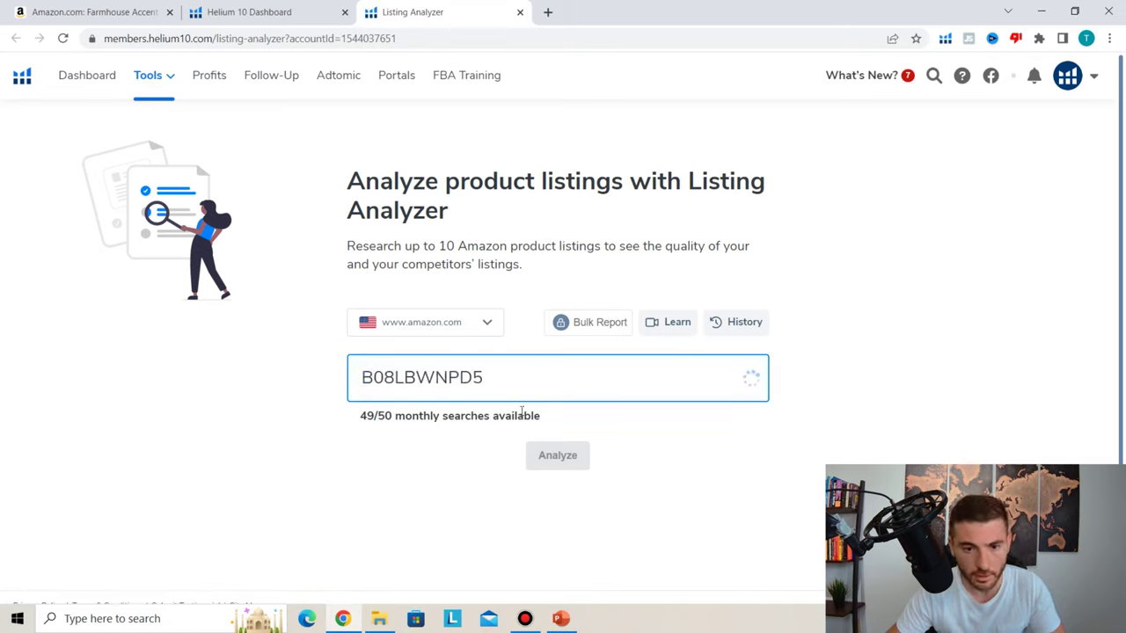
{"action": "left_click", "coordinate": [556, 456]}
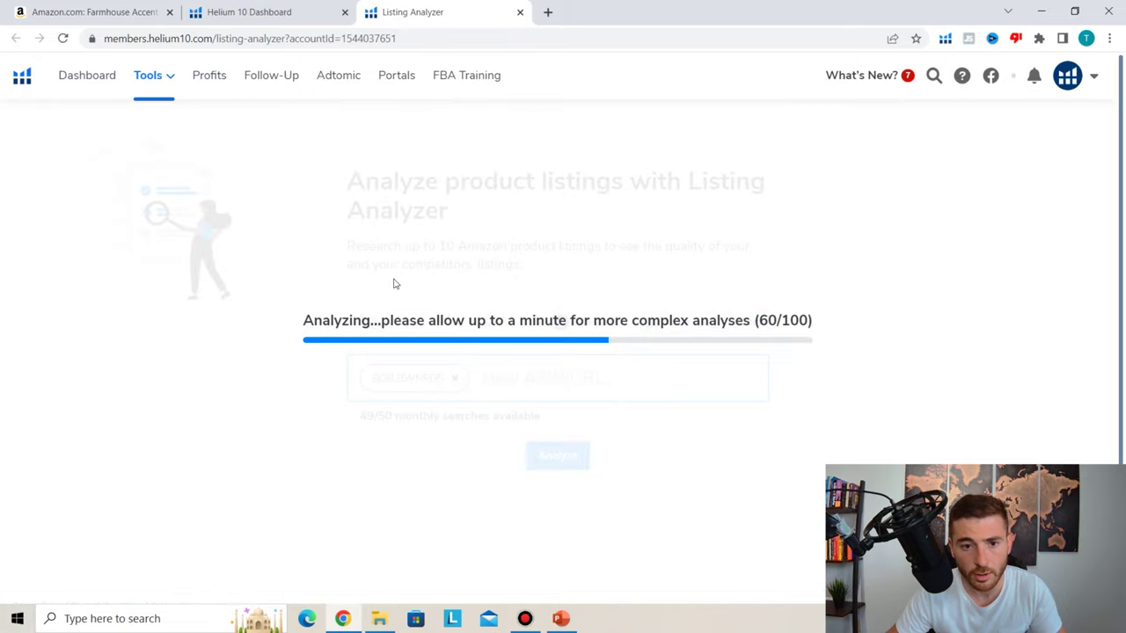
{"action": "left_click", "coordinate": [38, 9]}
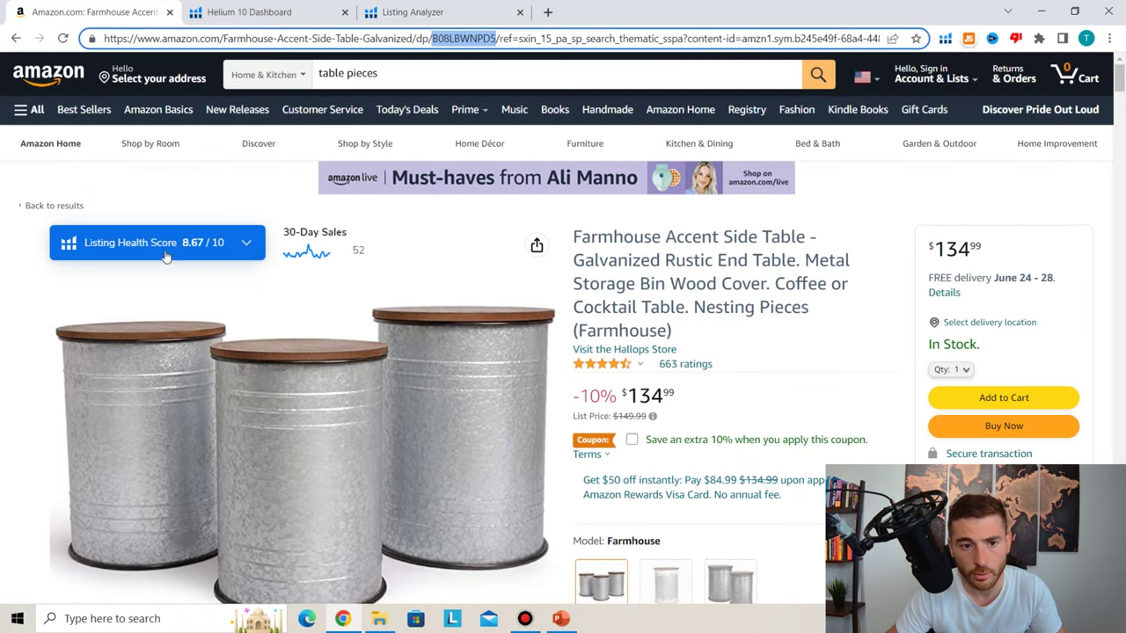
{"action": "left_click", "coordinate": [443, 14]}
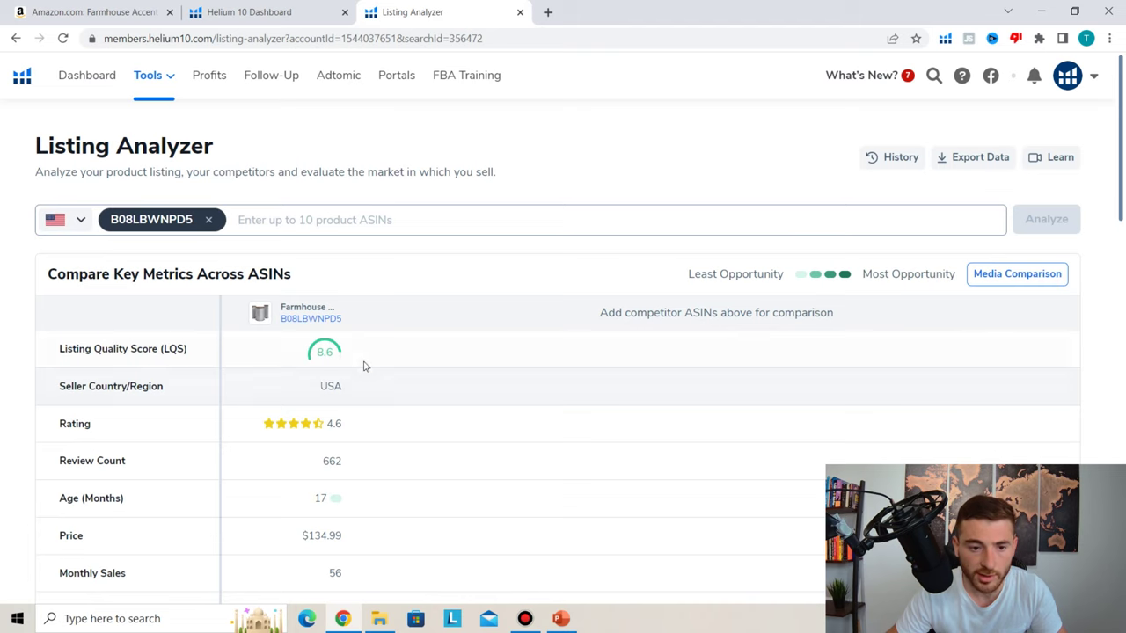
Examine the listing's key metrics, quality score breakdown, market analysis and top keywords analysis
{"action": "scroll", "coordinate": [365, 366], "scroll_direction": "down", "scroll_amount": 1}
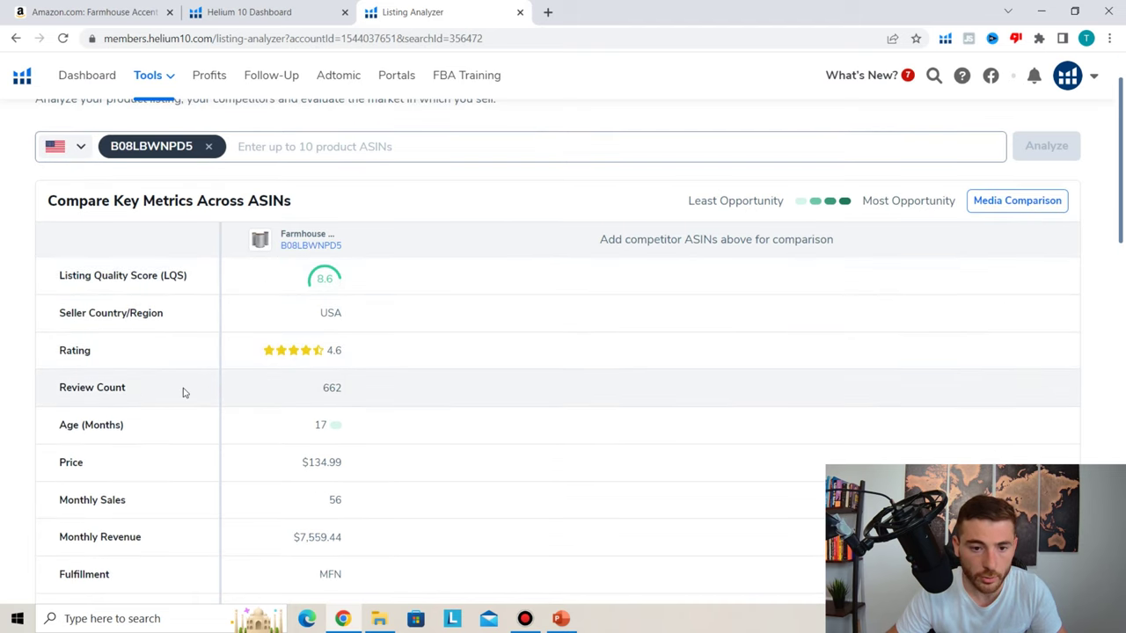
{"action": "scroll", "coordinate": [183, 392], "scroll_direction": "down", "scroll_amount": 1}
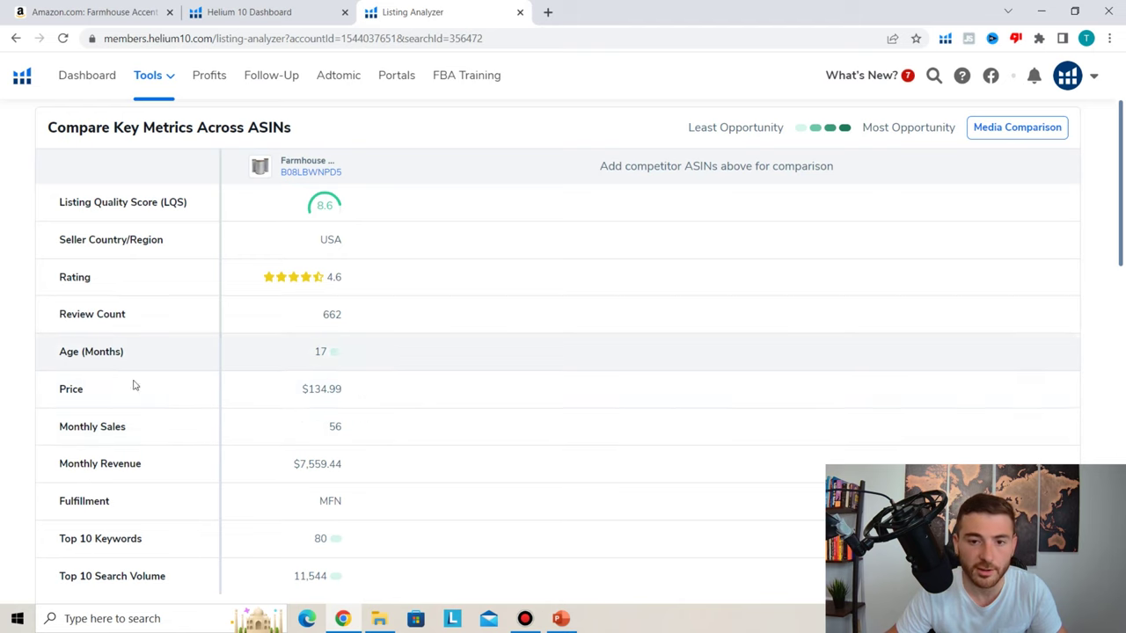
{"action": "scroll", "coordinate": [467, 393], "scroll_direction": "down", "scroll_amount": 4}
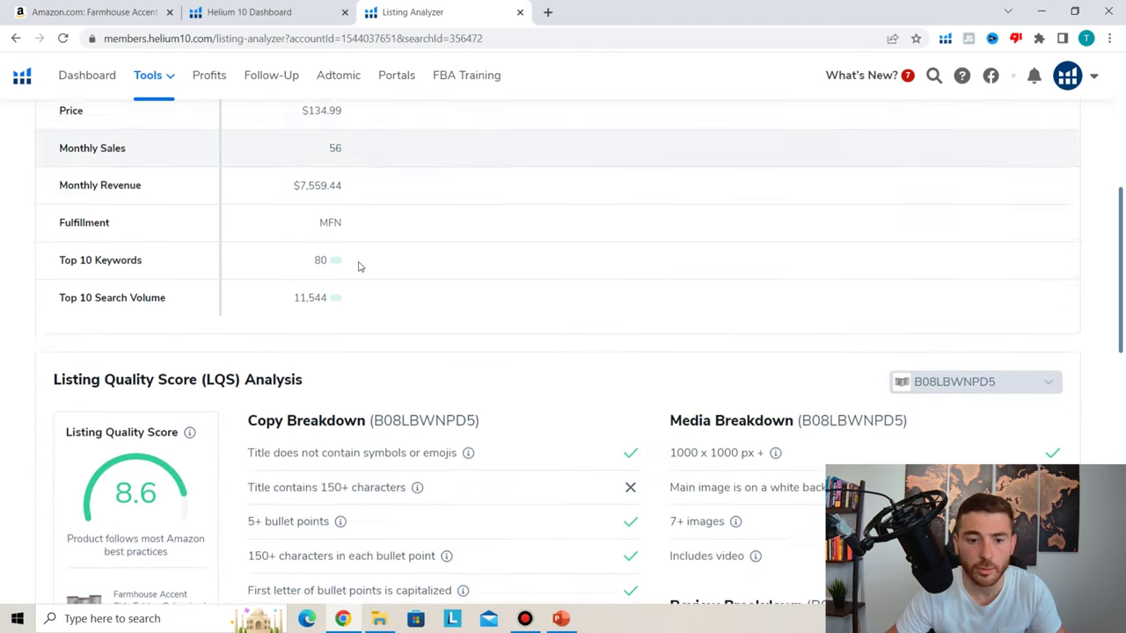
{"action": "scroll", "coordinate": [469, 180], "scroll_direction": "down", "scroll_amount": 3}
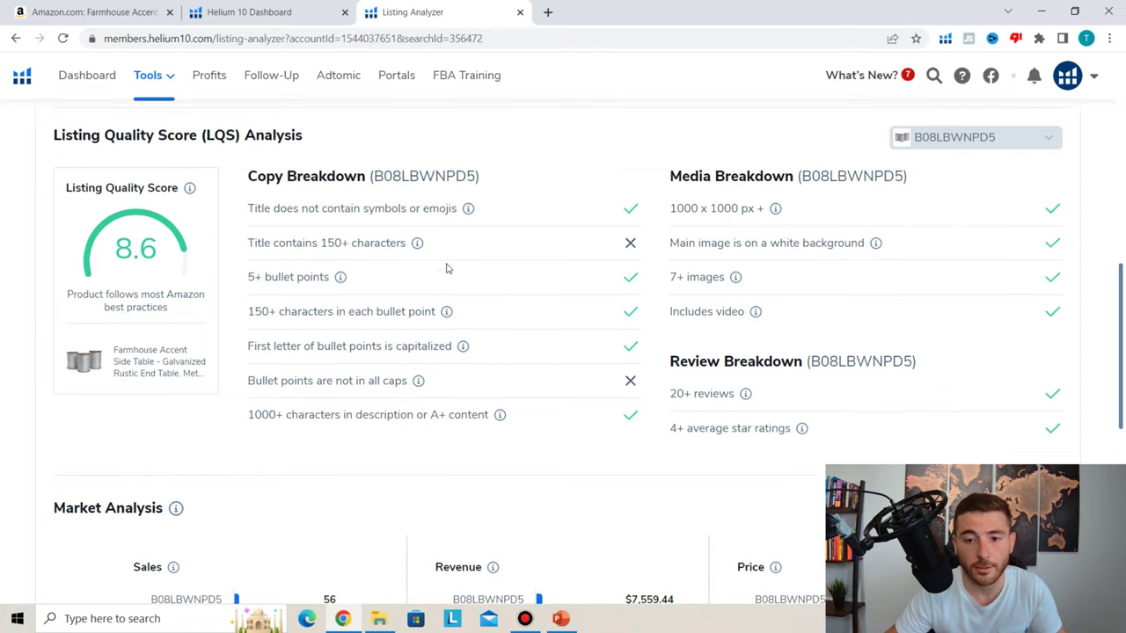
{"action": "scroll", "coordinate": [448, 267], "scroll_direction": "down", "scroll_amount": 3}
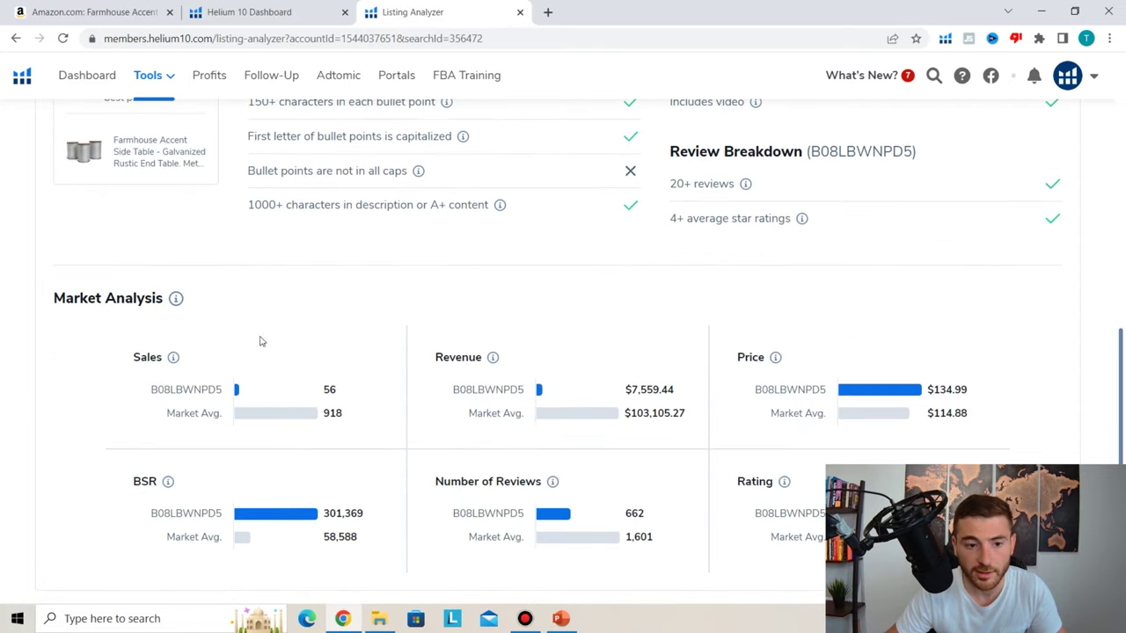
{"action": "scroll", "coordinate": [308, 372], "scroll_direction": "down", "scroll_amount": 2}
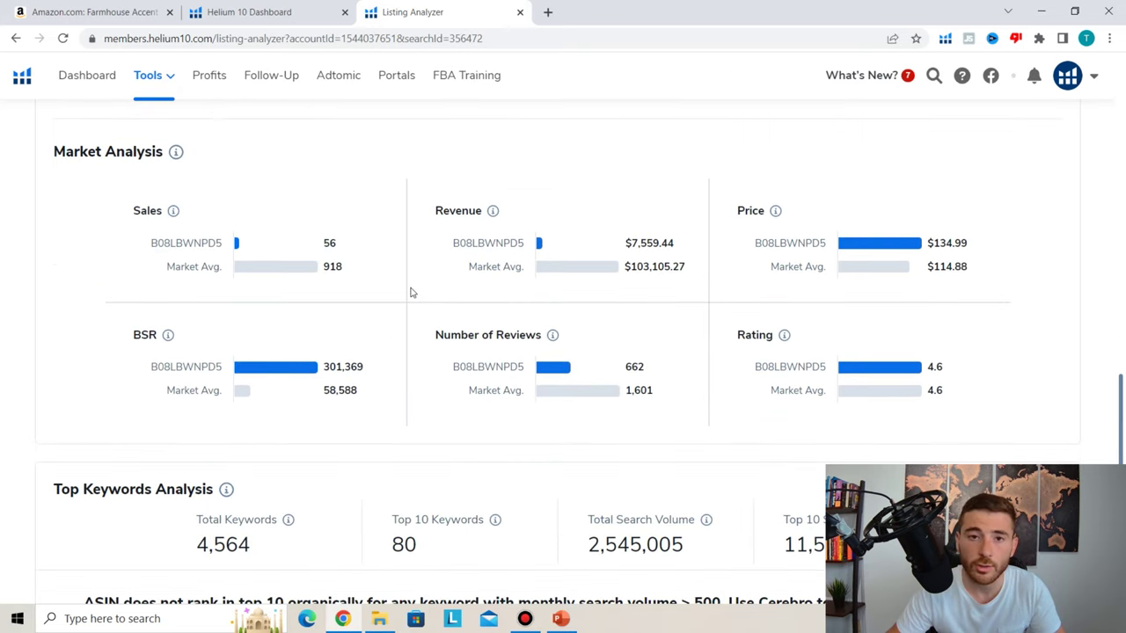
{"action": "scroll", "coordinate": [401, 284], "scroll_direction": "down", "scroll_amount": 3}
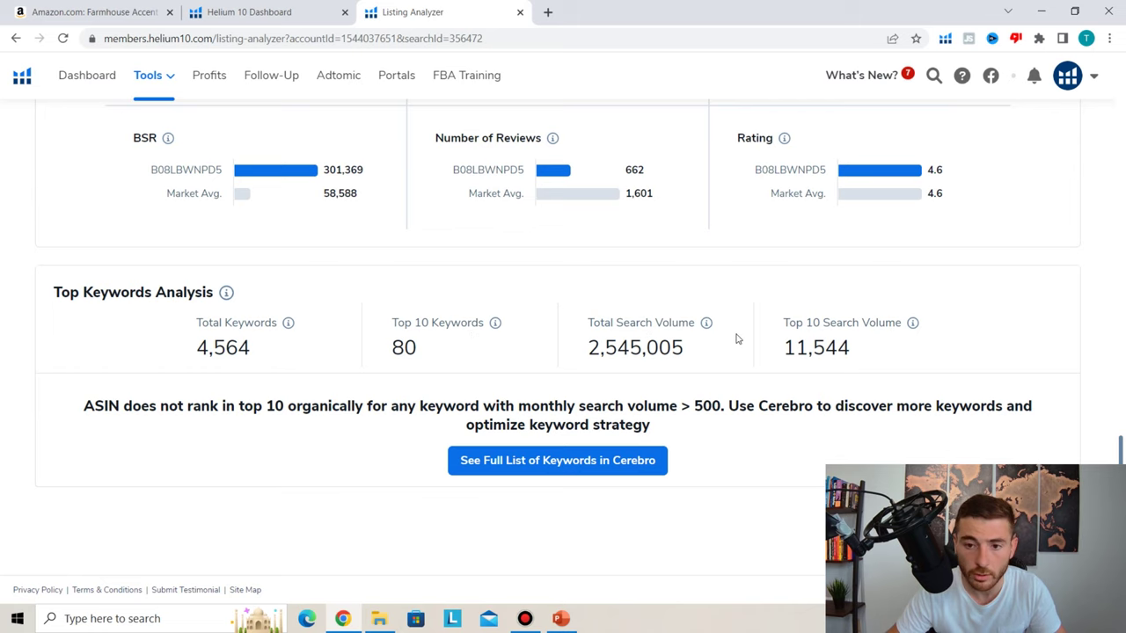
{"action": "scroll", "coordinate": [249, 320], "scroll_direction": "up", "scroll_amount": 7}
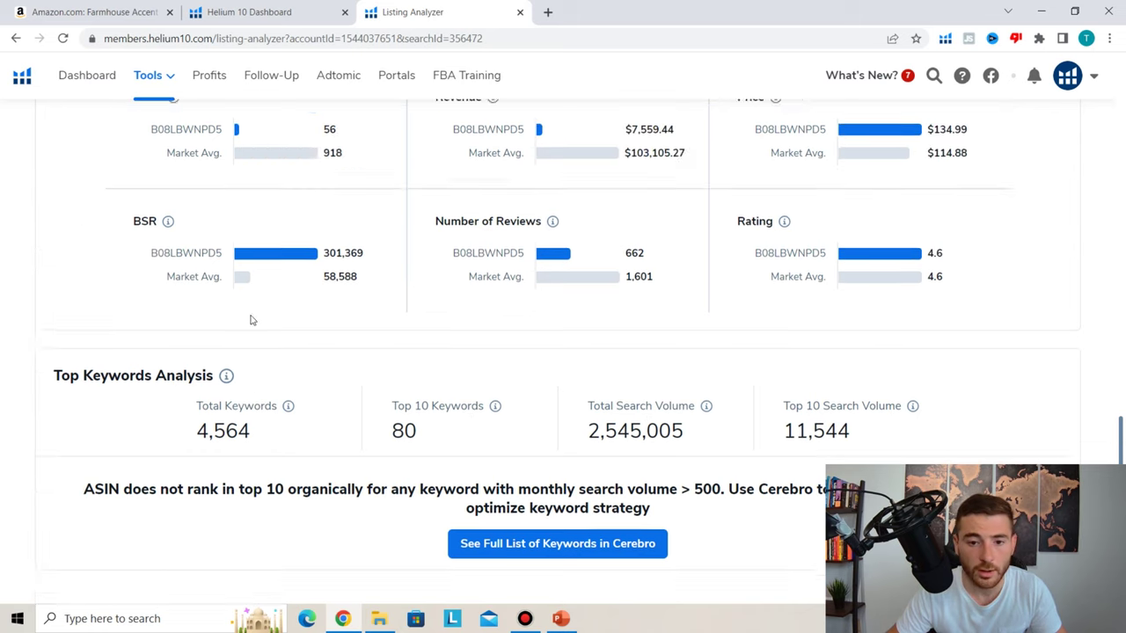
{"action": "scroll", "coordinate": [449, 251], "scroll_direction": "up", "scroll_amount": 1}
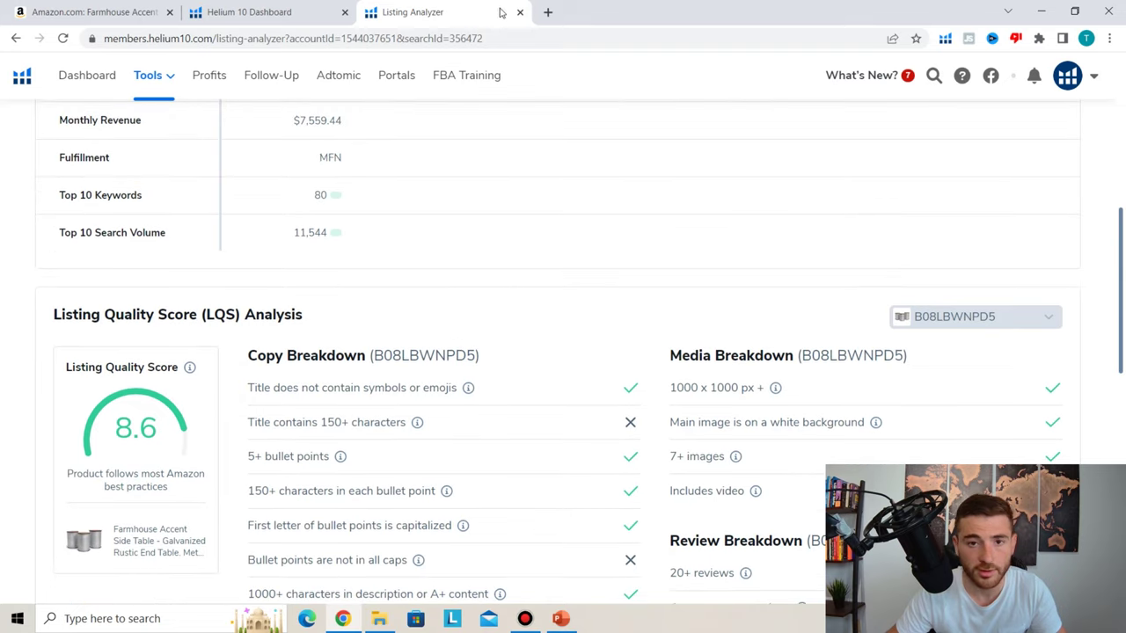
Close the Listing Analyzer and look through the remaining tools on the Helium 10 dashboard, down to Amazon Attribution
{"action": "left_click", "coordinate": [520, 12]}
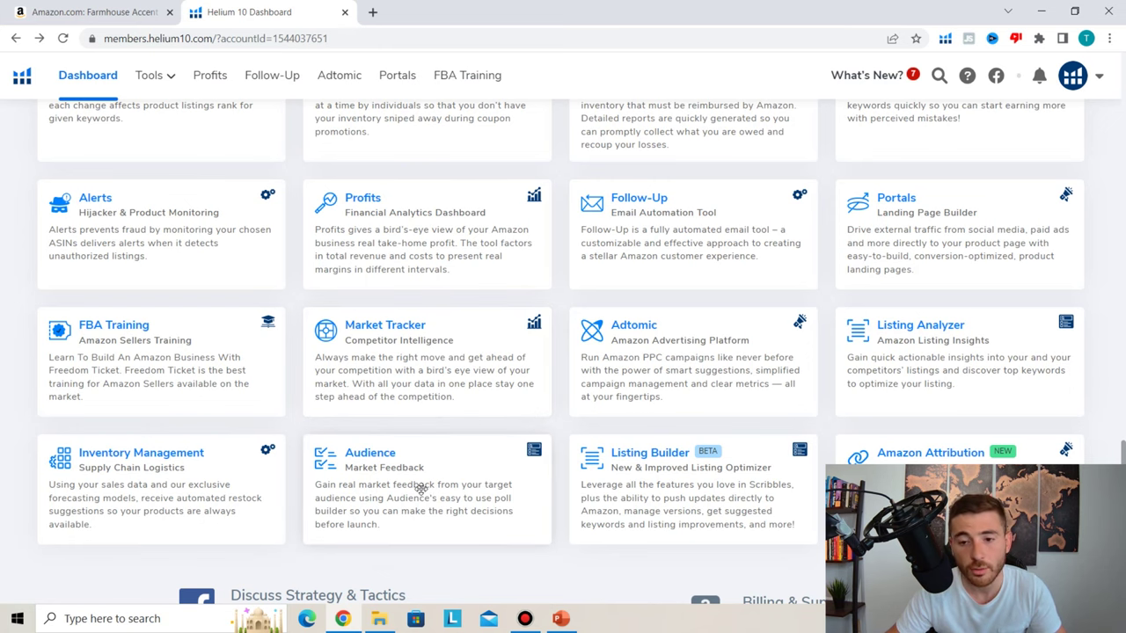
{"action": "scroll", "coordinate": [423, 488], "scroll_direction": "down", "scroll_amount": 2}
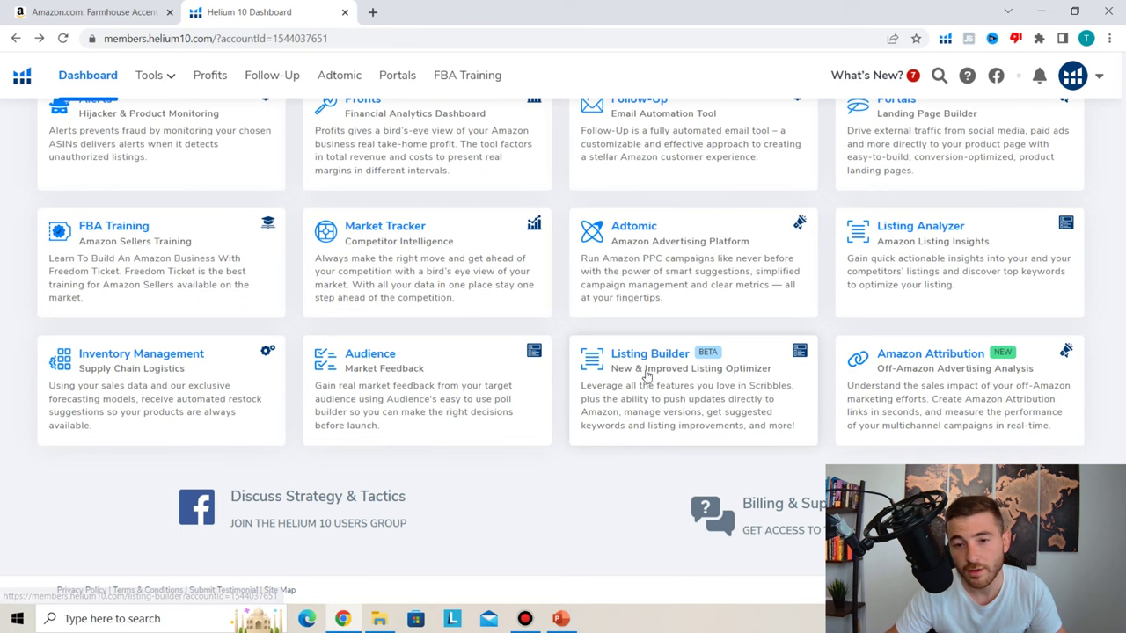
{"action": "scroll", "coordinate": [732, 398], "scroll_direction": "up", "scroll_amount": 3}
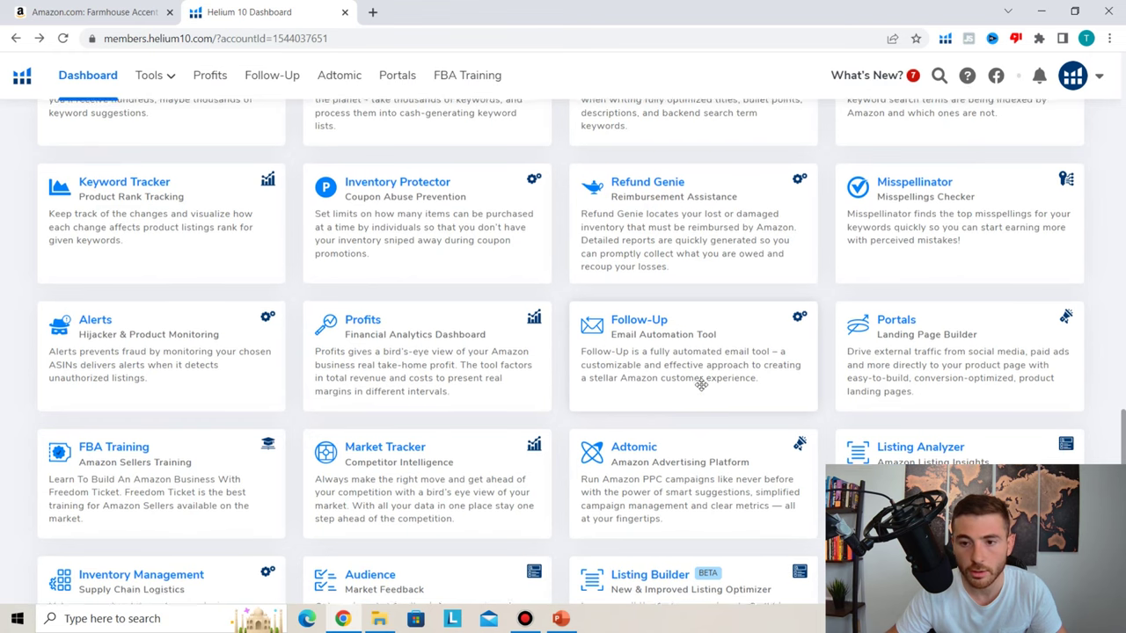
{"action": "scroll", "coordinate": [703, 378], "scroll_direction": "up", "scroll_amount": 3}
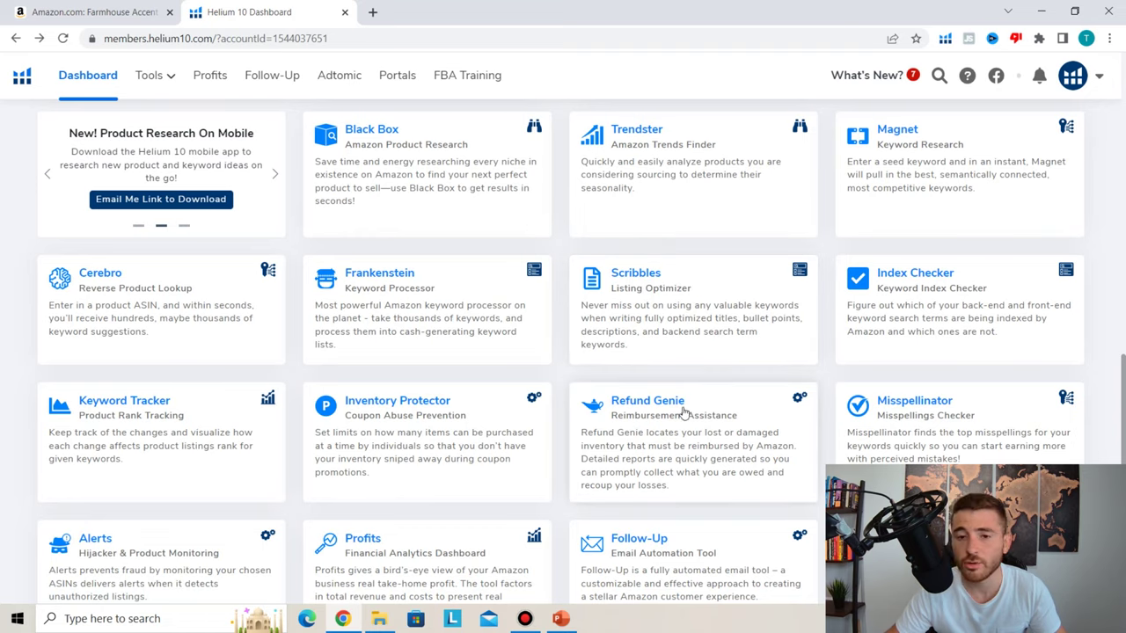
{"action": "scroll", "coordinate": [681, 387], "scroll_direction": "down", "scroll_amount": 3}
{"action": "scroll", "coordinate": [674, 399], "scroll_direction": "down", "scroll_amount": 1}
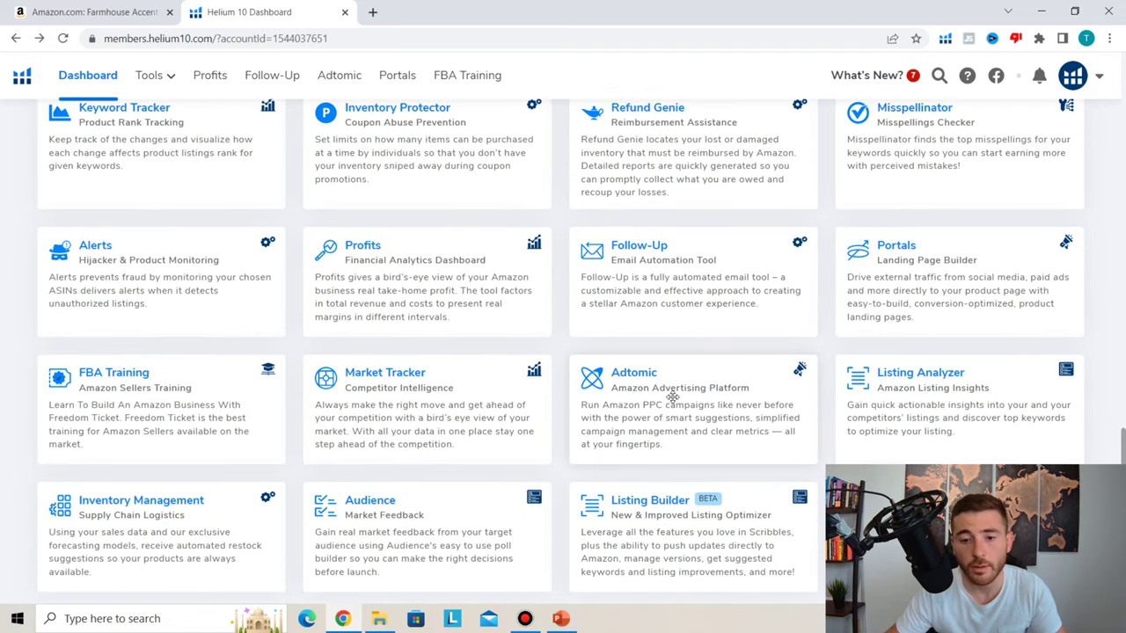
{"action": "scroll", "coordinate": [672, 397], "scroll_direction": "down", "scroll_amount": 1}
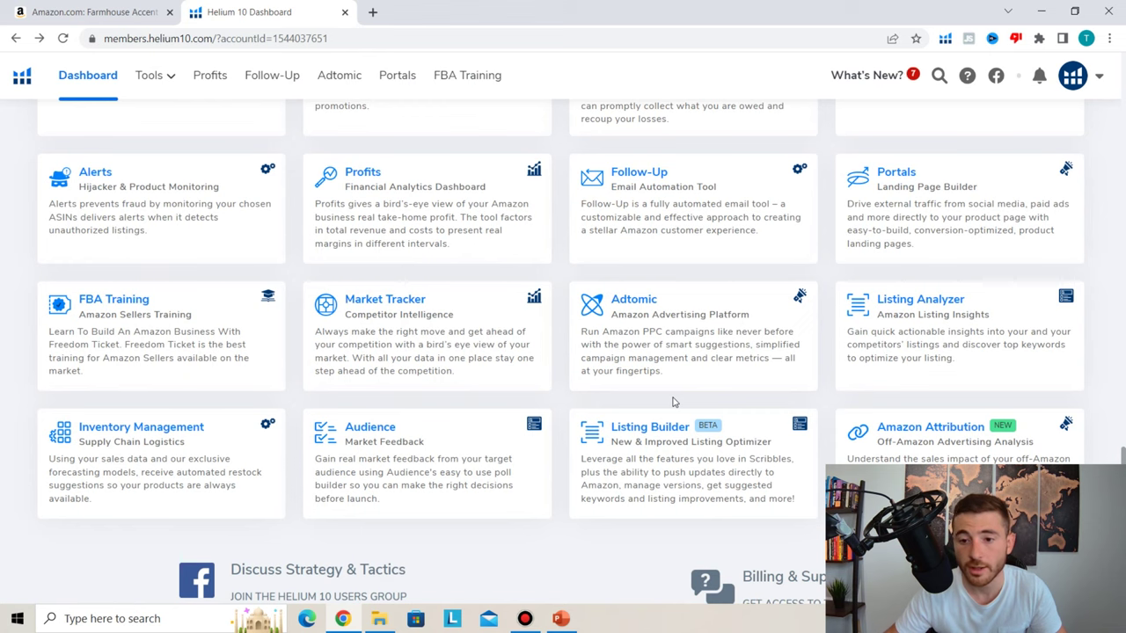
{"action": "scroll", "coordinate": [674, 402], "scroll_direction": "down", "scroll_amount": 1}
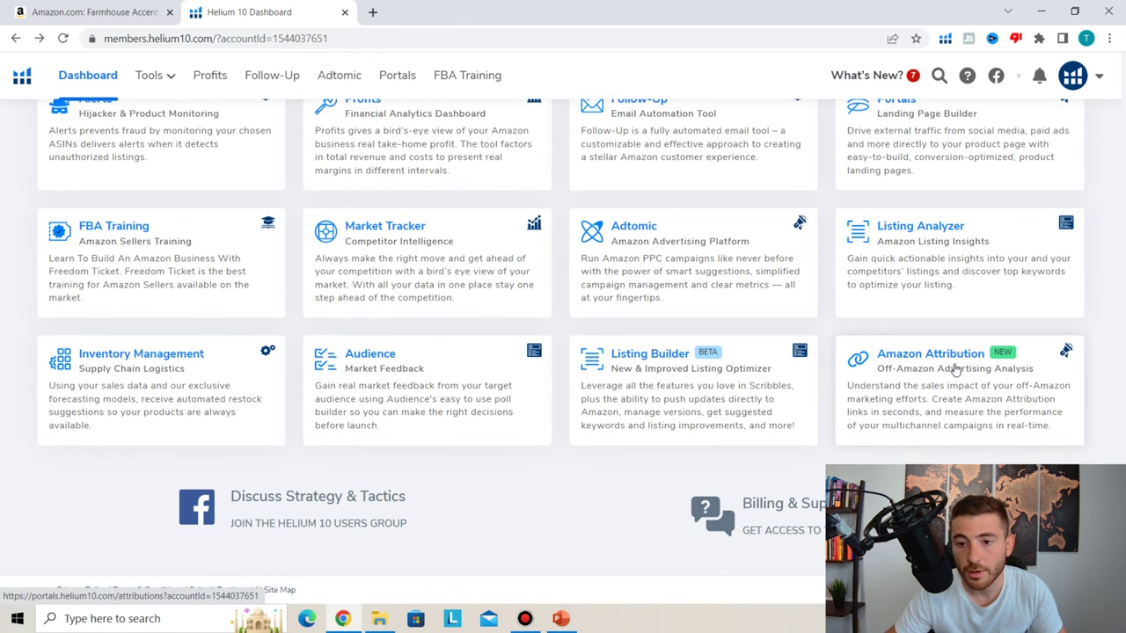